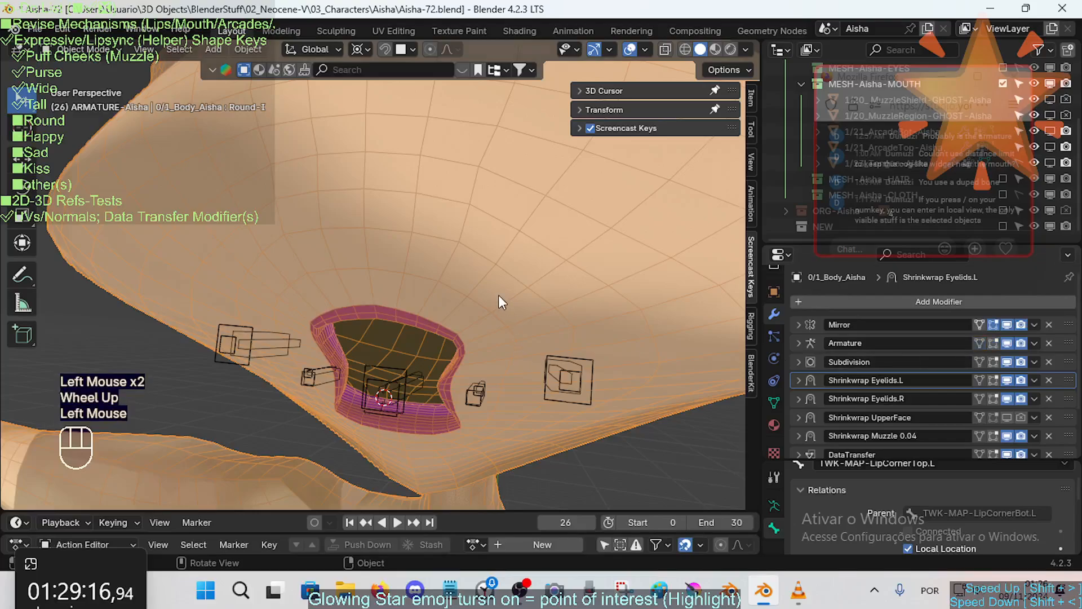
Step: Open the body mesh in Edit Mode and view the lip geometry around the mouth opening
left_click(498, 295)
left_click(993, 324)
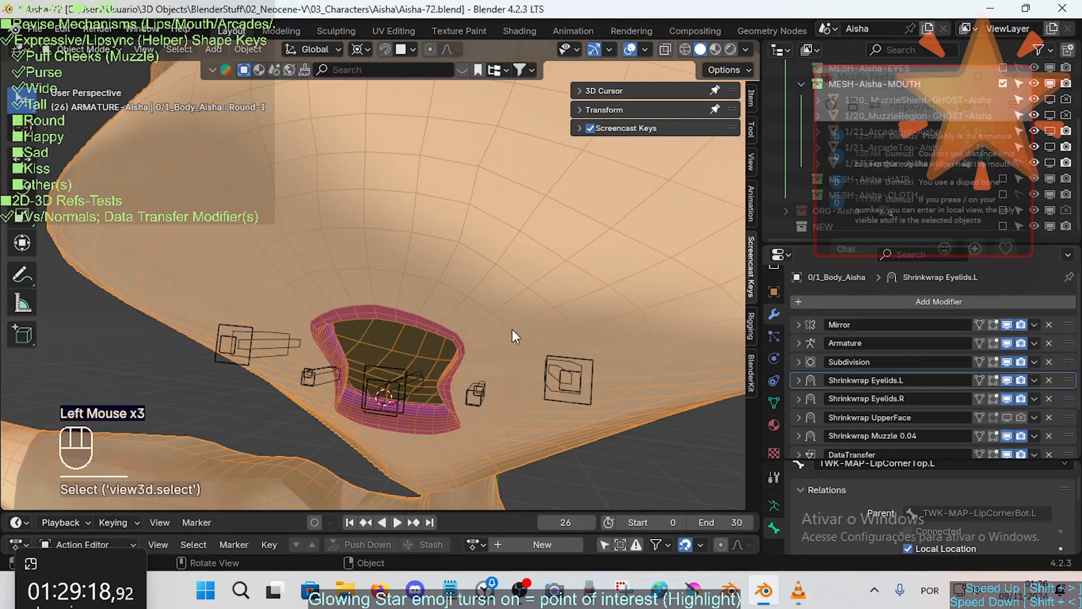
left_click(522, 305)
key("Tab")
middle_click_drag(521, 305, 405, 425)
middle_click_drag(460, 281, 453, 283)
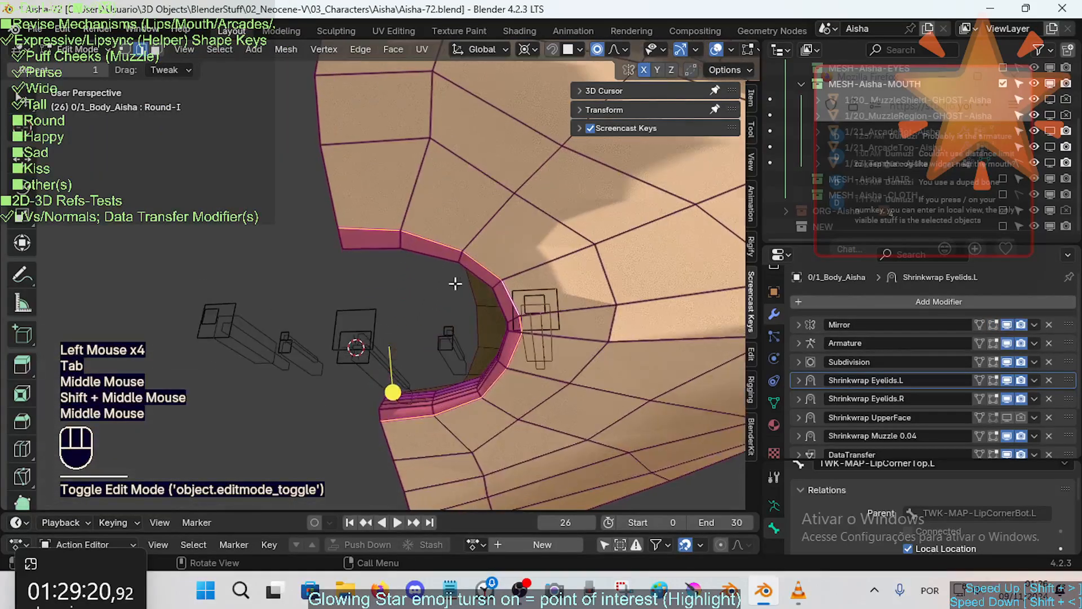
Step: Bring up the body mesh's shape keys, return to Object Mode and probe the Round-II value
scroll(1060, 395, "down", 2)
left_click(774, 403)
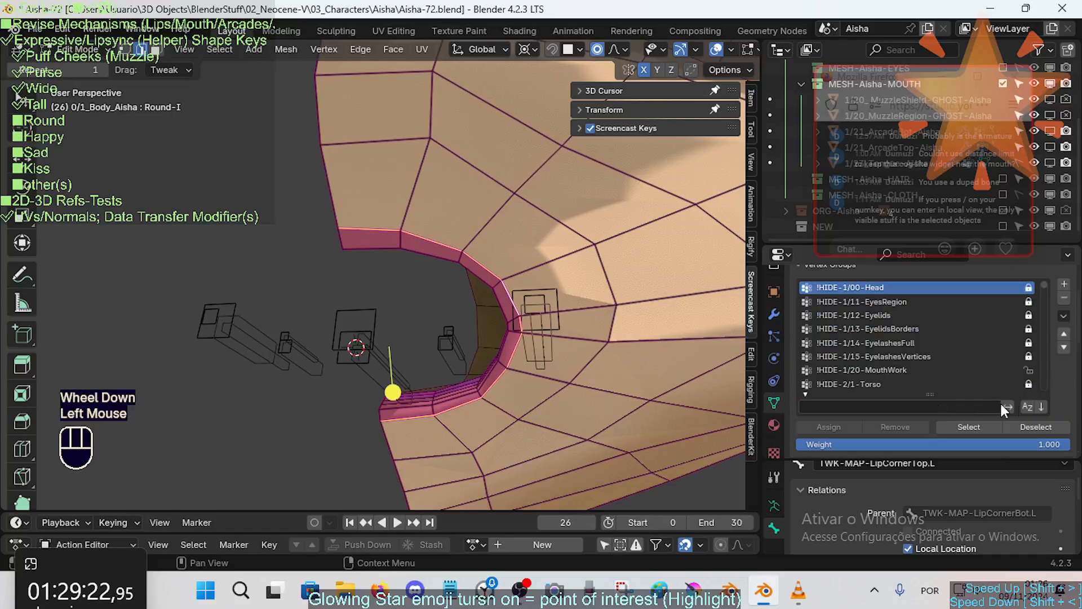
scroll(1013, 409, "down", 3)
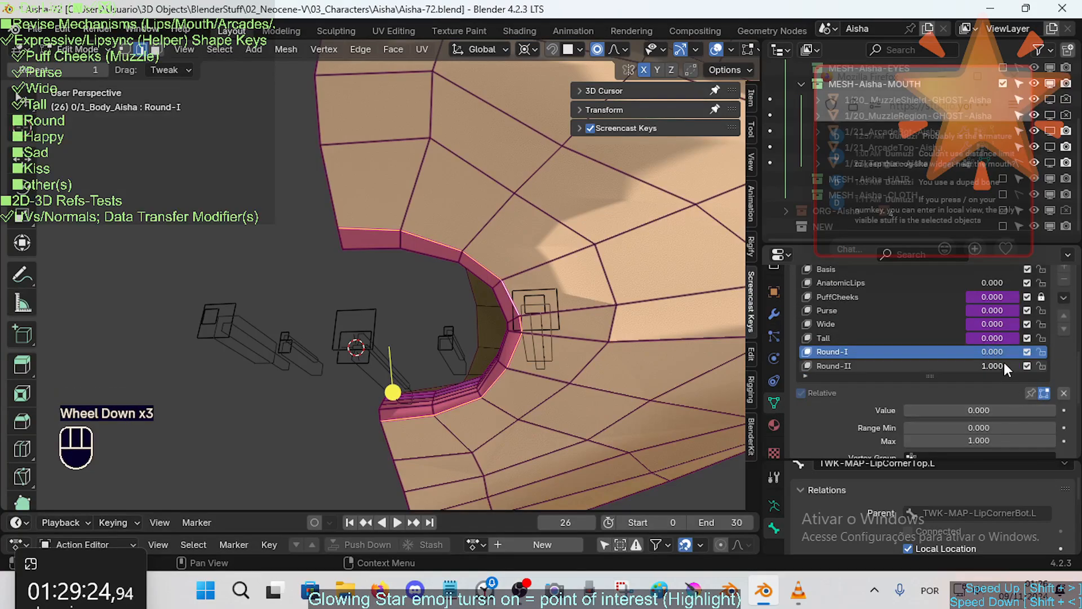
left_click_drag(1000, 365, 1032, 366)
left_click(1002, 355)
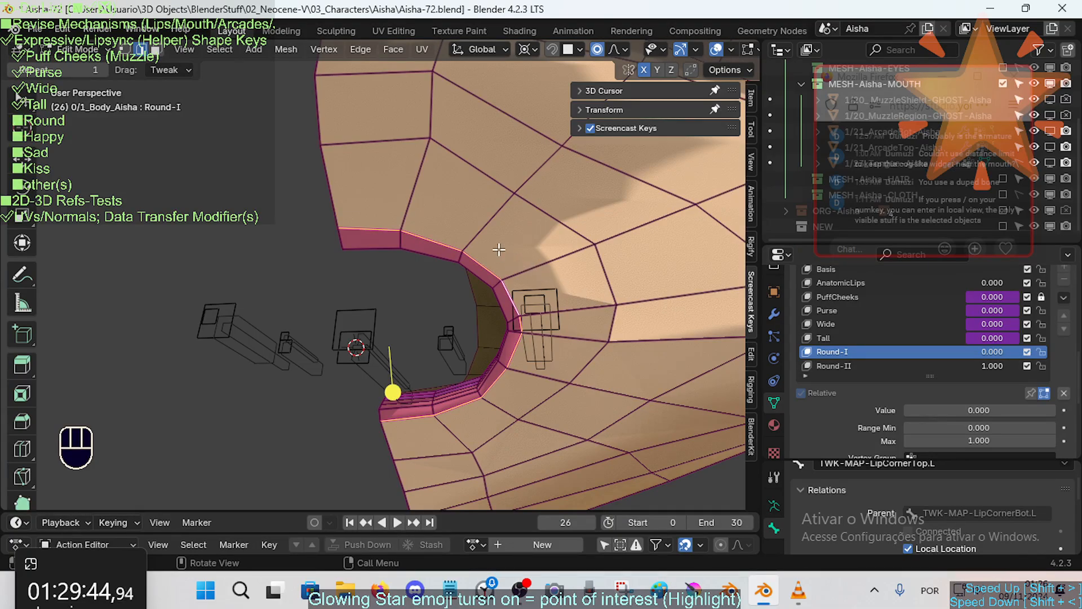
key("Tab")
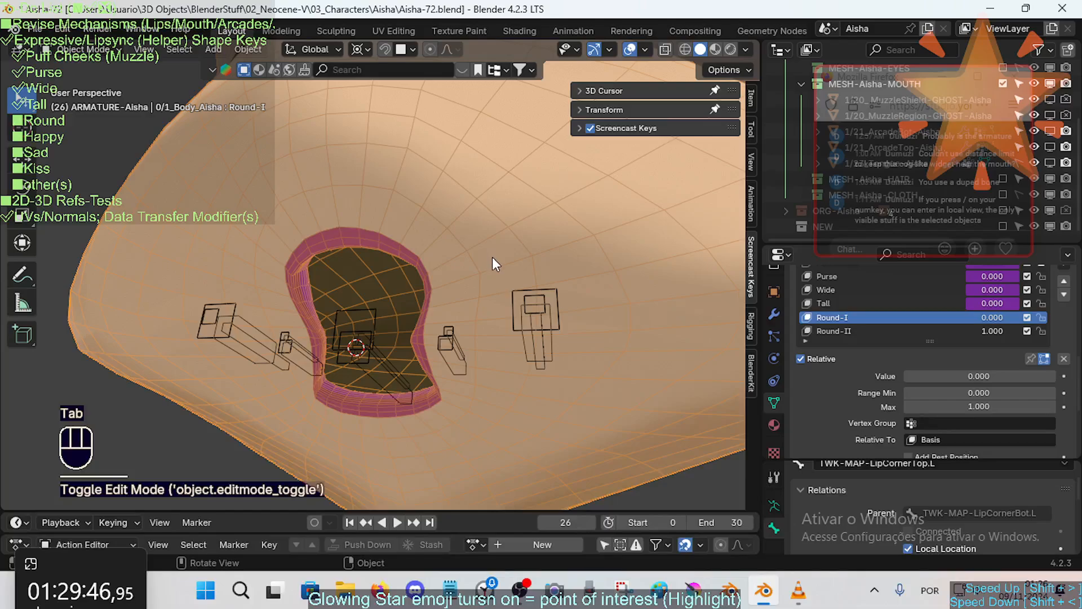
mouse_move(992, 331)
left_mouse_down()
mouse_move(953, 331)
mouse_move(1001, 332)
left_mouse_up()
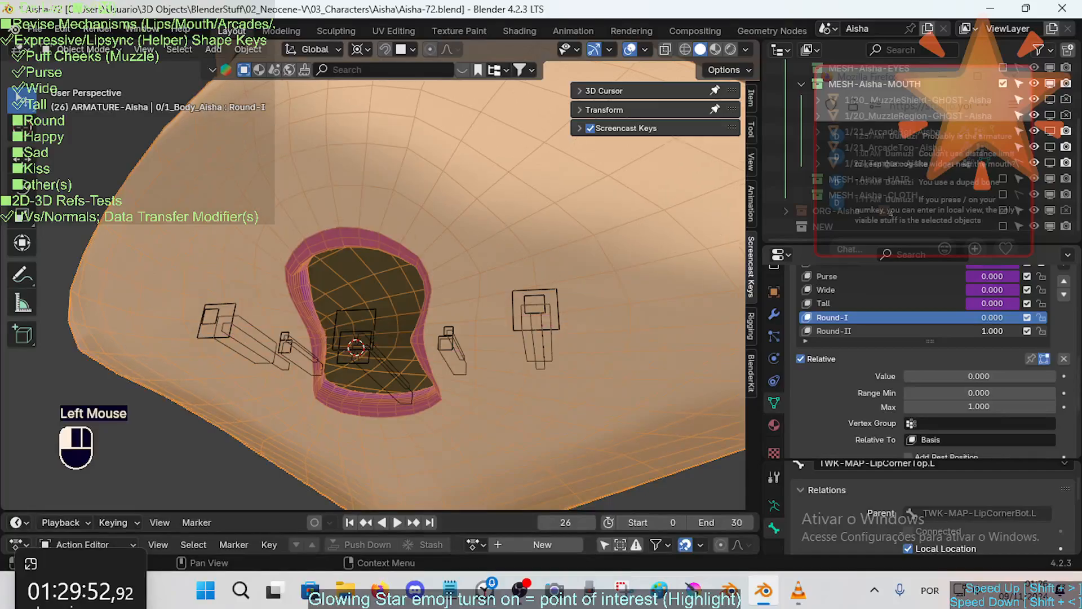
Step: Select the ARM-Aisha armature and switch it to Pose Mode
left_click(553, 337)
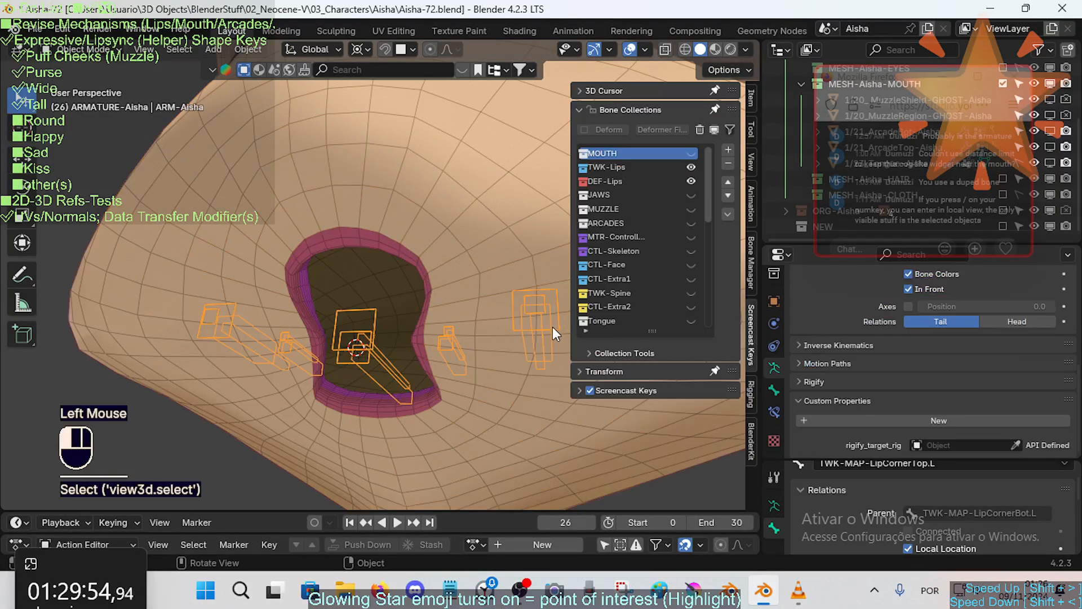
key("ctrl+q")
key("Escape")
left_click(542, 327)
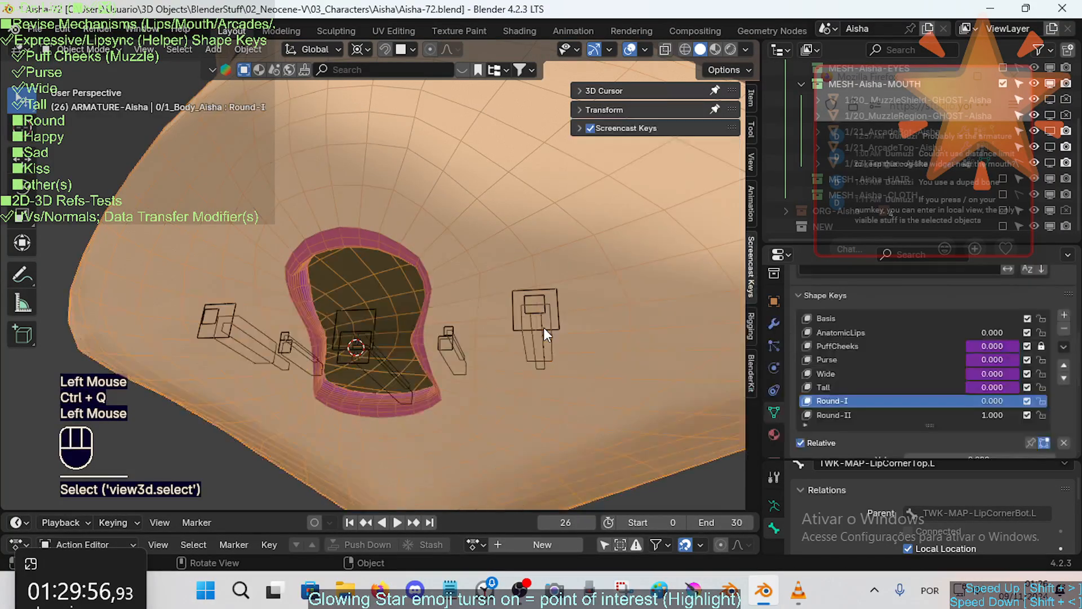
left_click(545, 330)
key("ctrl+Tab")
Step: Select all visible lip bones and clear their pose transforms
key("a")
key("alt+q")
key("alt+q")
key("alt+q")
key("alt+q")
key("alt+q")
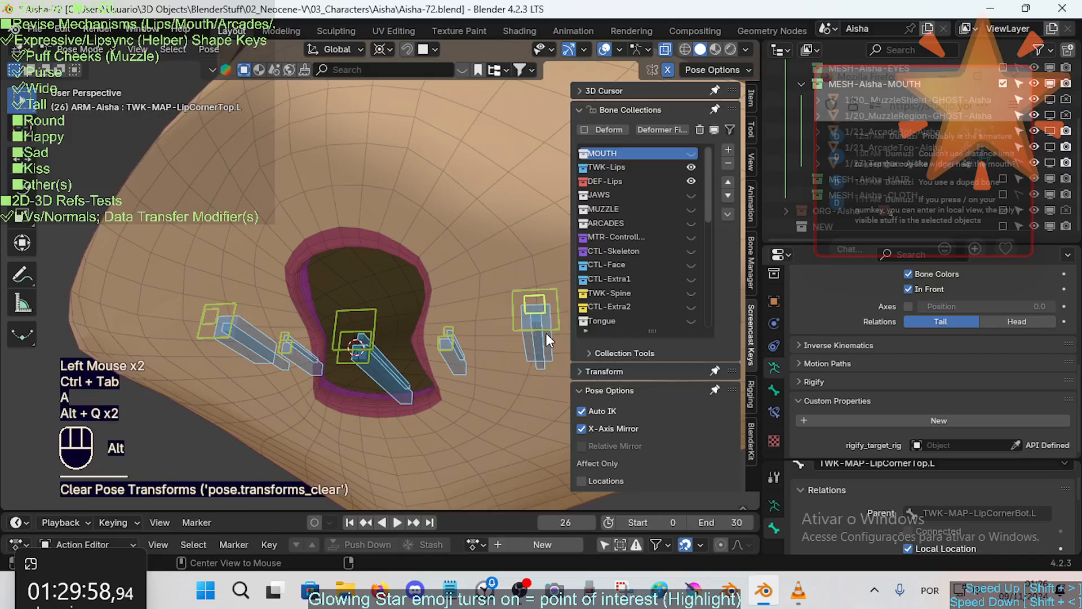
key("alt+q")
key("alt+q")
key("alt+q")
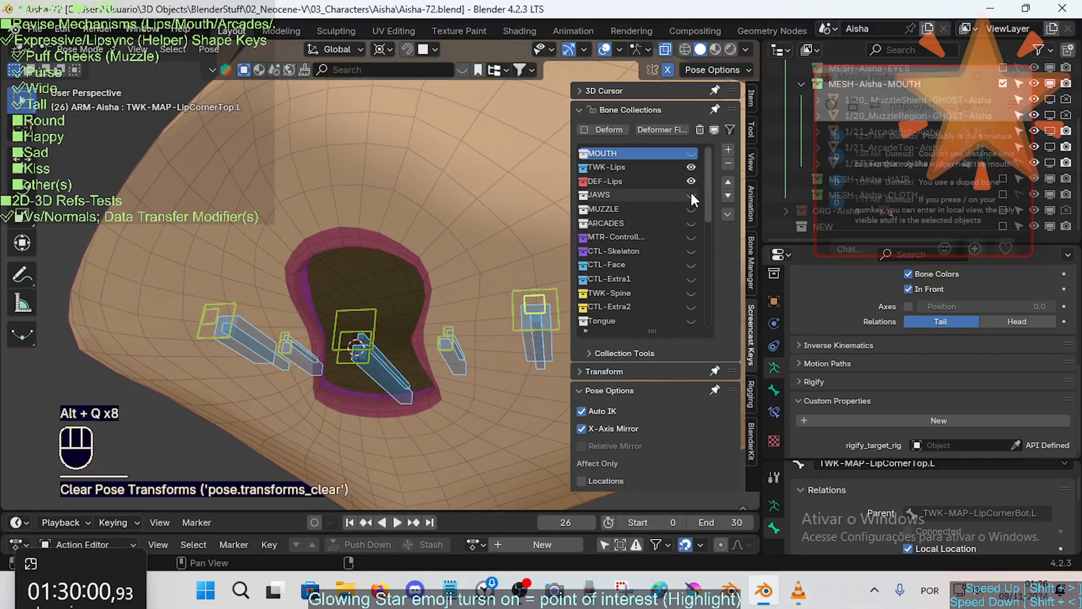
Step: Make the bone collections from MOUTH through TWK-Spine visible
left_click_drag(692, 154, 699, 262)
left_click_drag(699, 223, 697, 293)
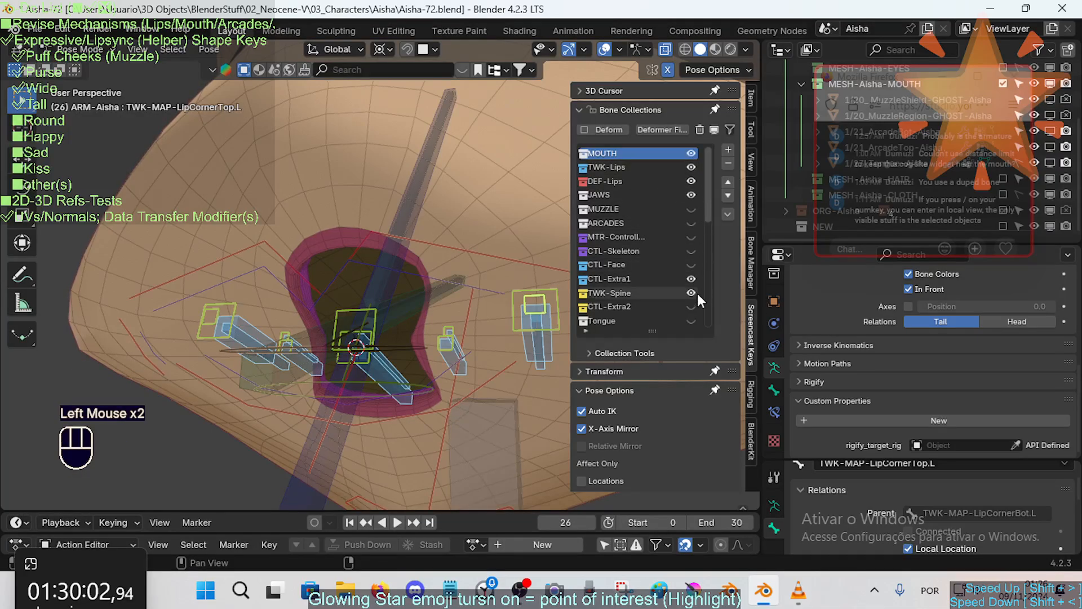
left_click(696, 210)
Step: Reveal the hidden bones and clear the pose transforms of the armature again
key("alt+h")
key("alt+h")
key("alt+q")
key("alt+q")
key("alt+q")
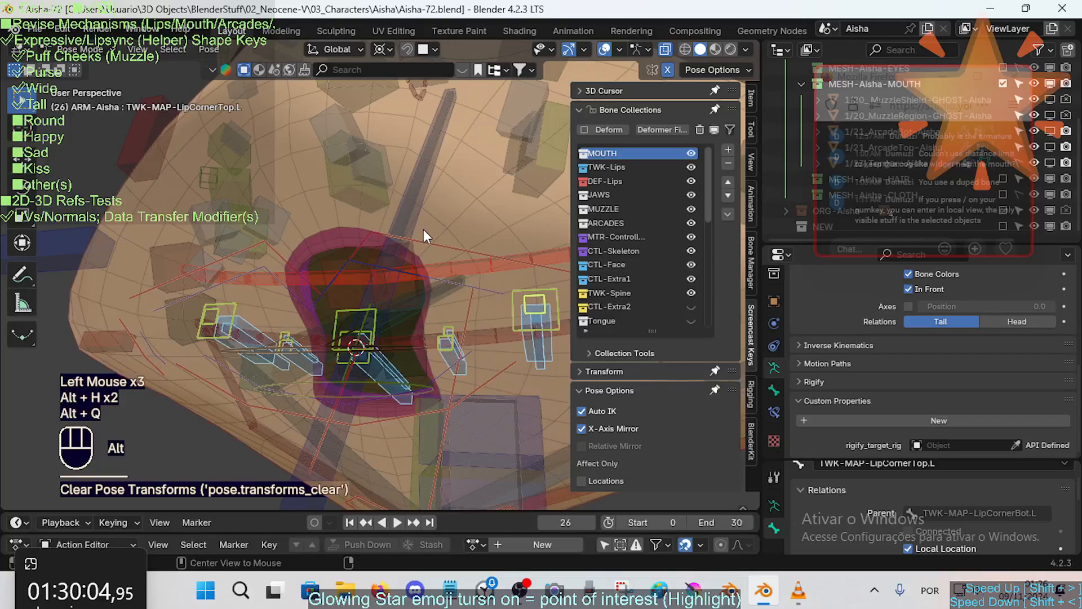
Step: Hide the other bone collections so only TWK-Lips and DEF-Lips are shown, and close the sidebar
left_click_drag(694, 292, 690, 222)
left_click_drag(691, 181, 692, 166)
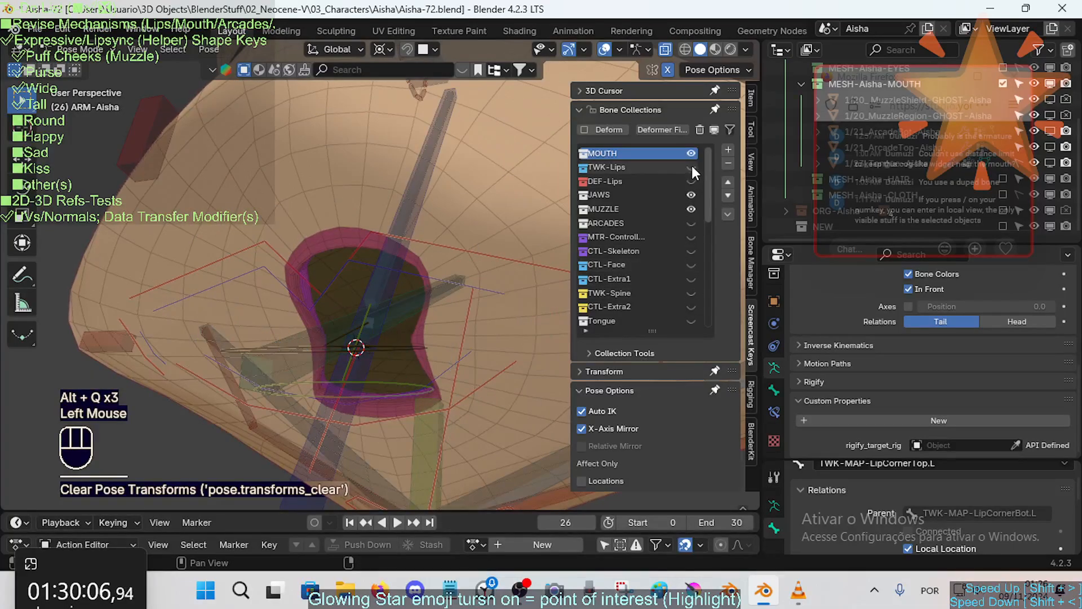
left_click(693, 155)
left_click(693, 209)
left_click(693, 194)
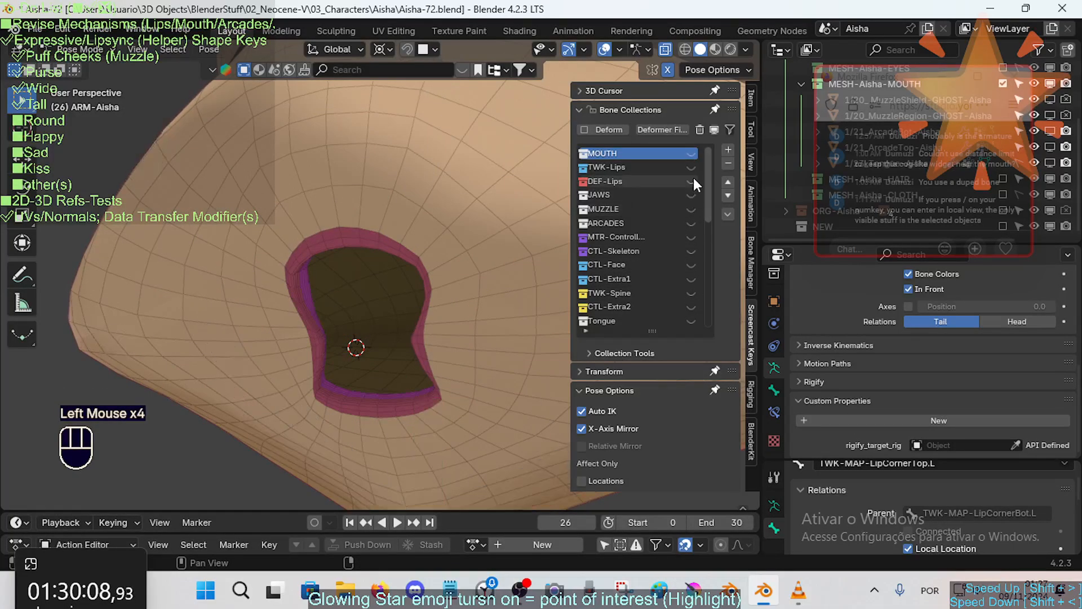
left_click(691, 181)
left_click(691, 167)
mouse_move(429, 276)
middle_mouse_down("shift")
mouse_move(414, 264)
mouse_move(444, 283)
middle_mouse_up("shift")
key("n")
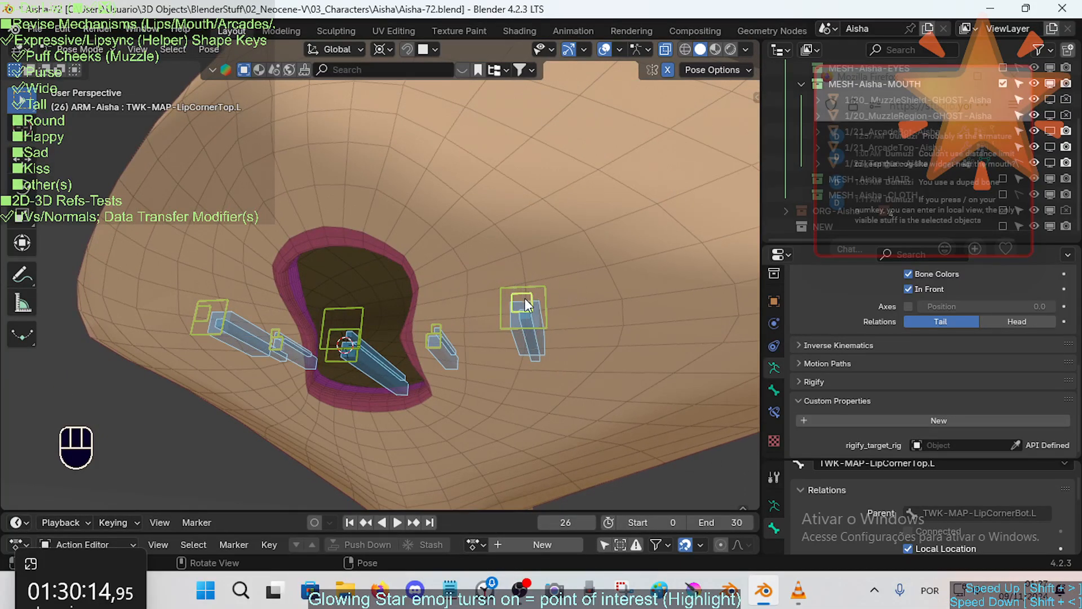
Step: Return to Object Mode, select the body mesh and set its Round-II shape key value to 0
key("ctrl")
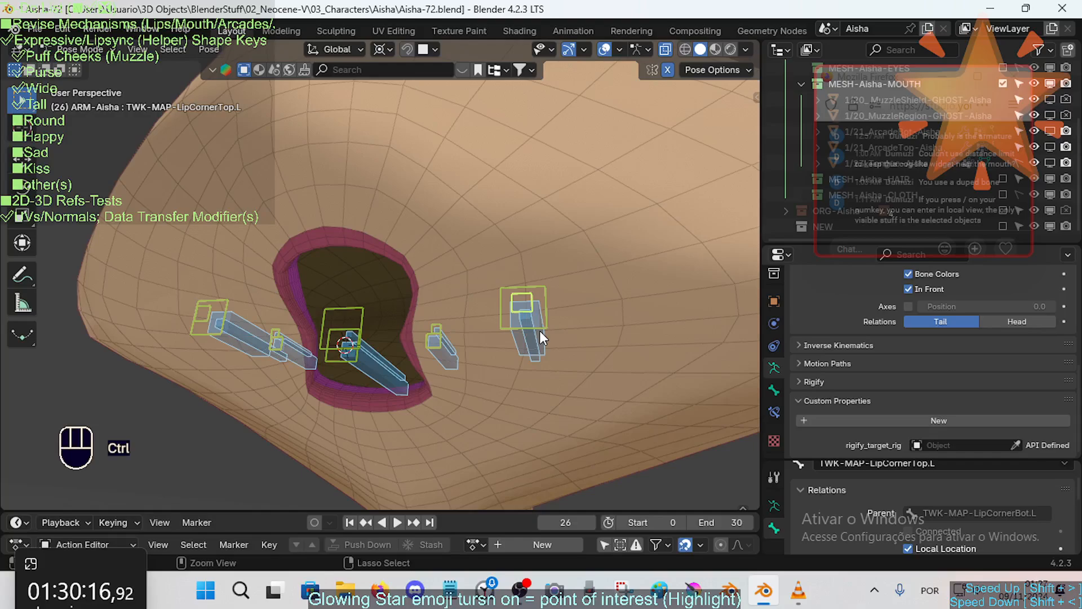
key("ctrl+Tab")
left_click(638, 352)
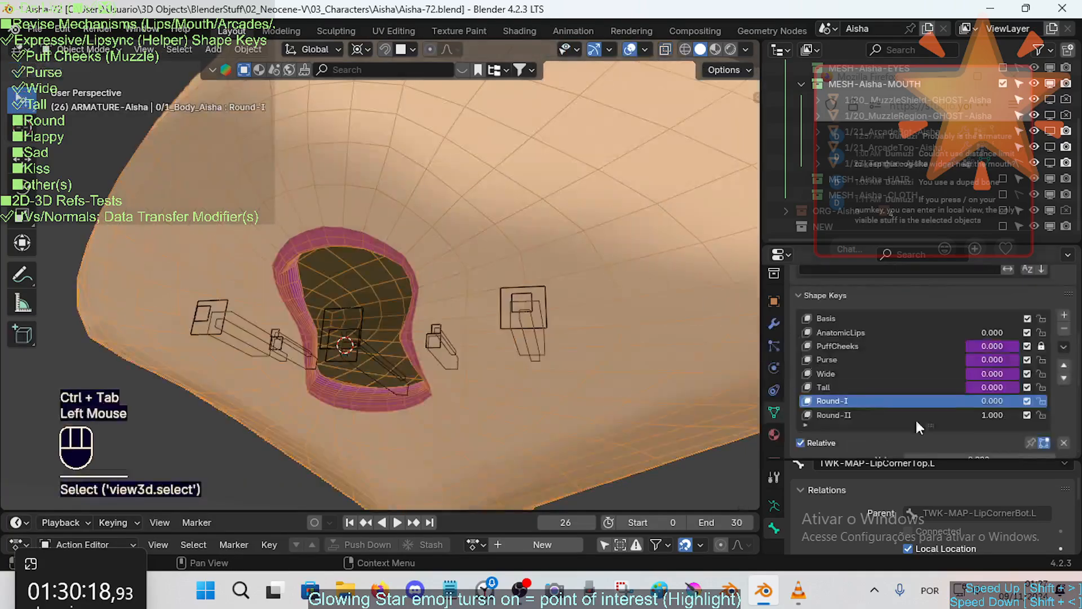
left_click_drag(990, 401, 927, 415)
left_click(979, 416)
left_click(1053, 394)
left_click(529, 248)
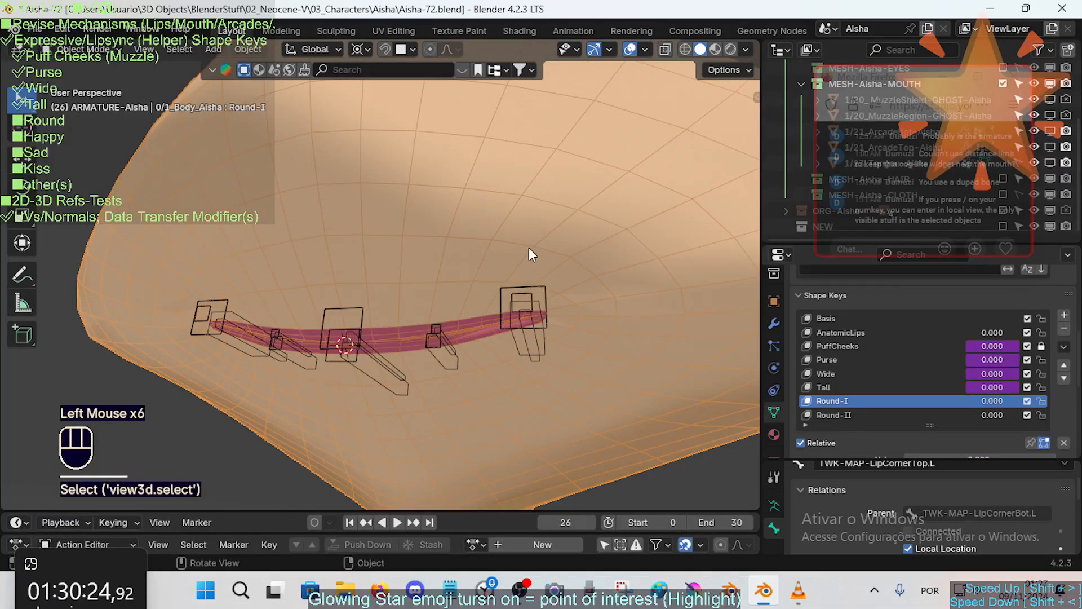
Step: Compare the lip corner of the body mesh in Edit Mode with the lip bones in Object Mode
left_click(530, 244)
key("Tab")
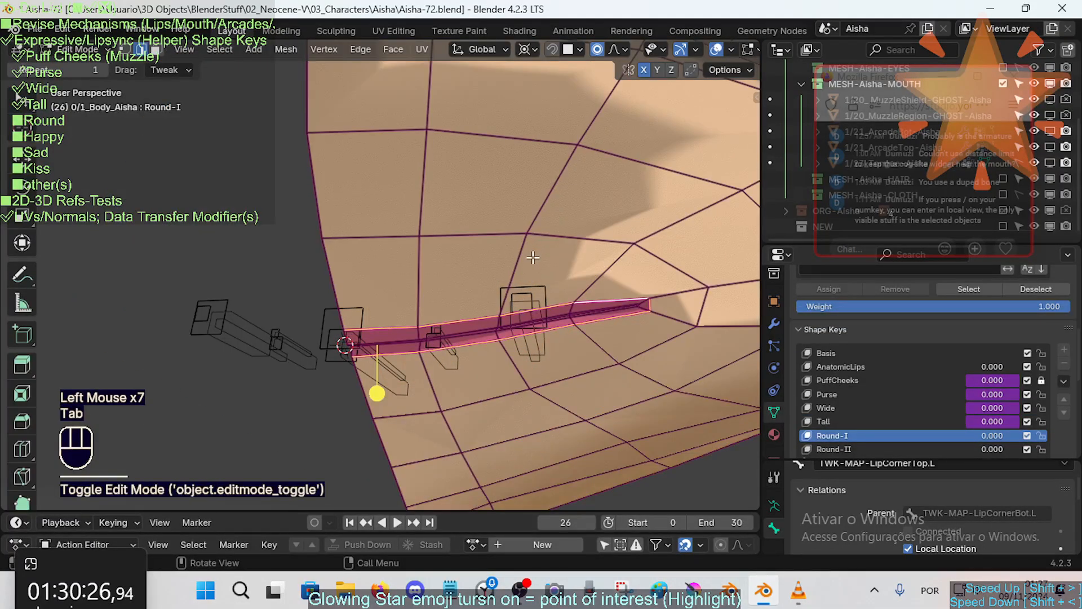
middle_click_drag(532, 265, 498, 272, "shift")
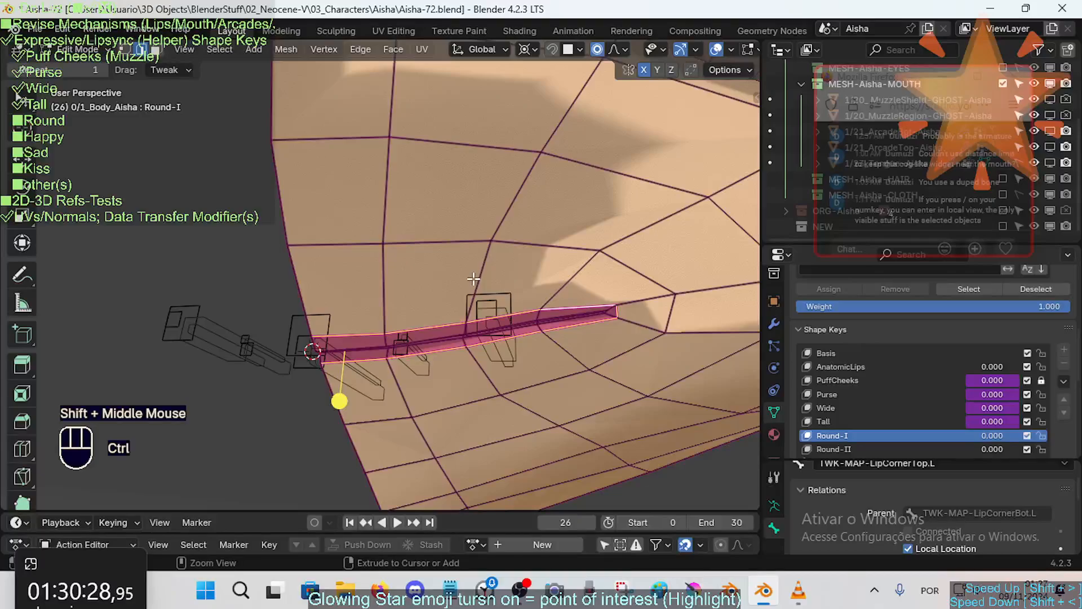
key("ctrl+Tab")
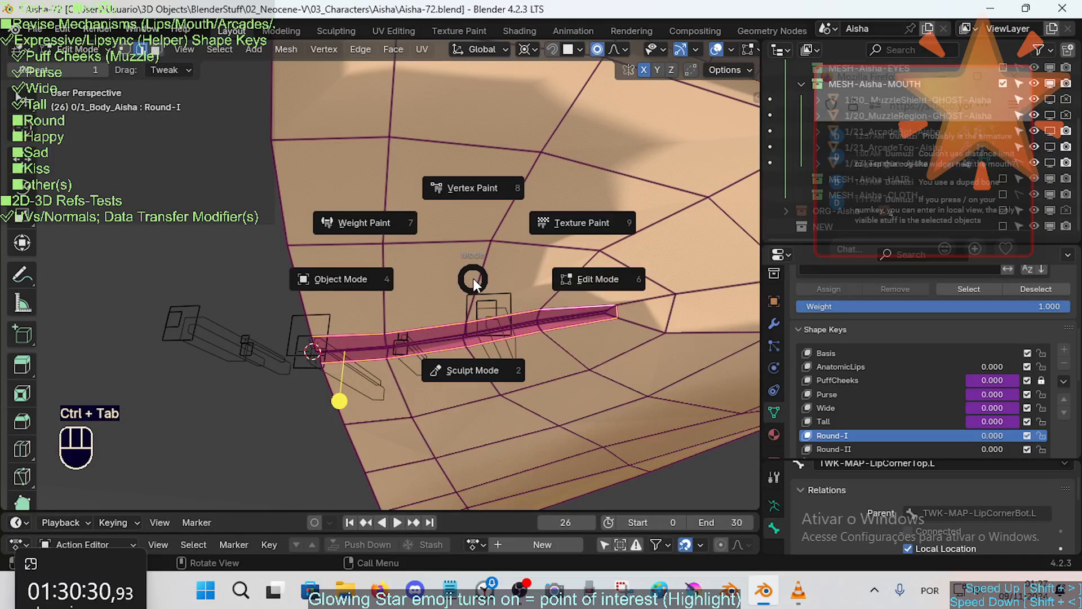
left_click(499, 293)
left_click(503, 296)
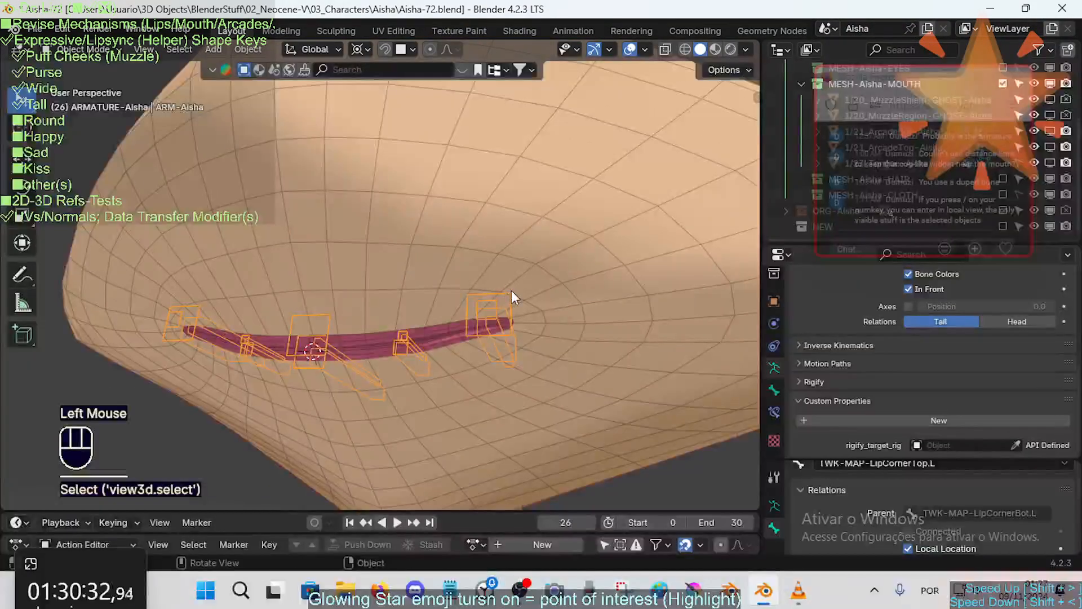
left_click(509, 342)
left_click(506, 347)
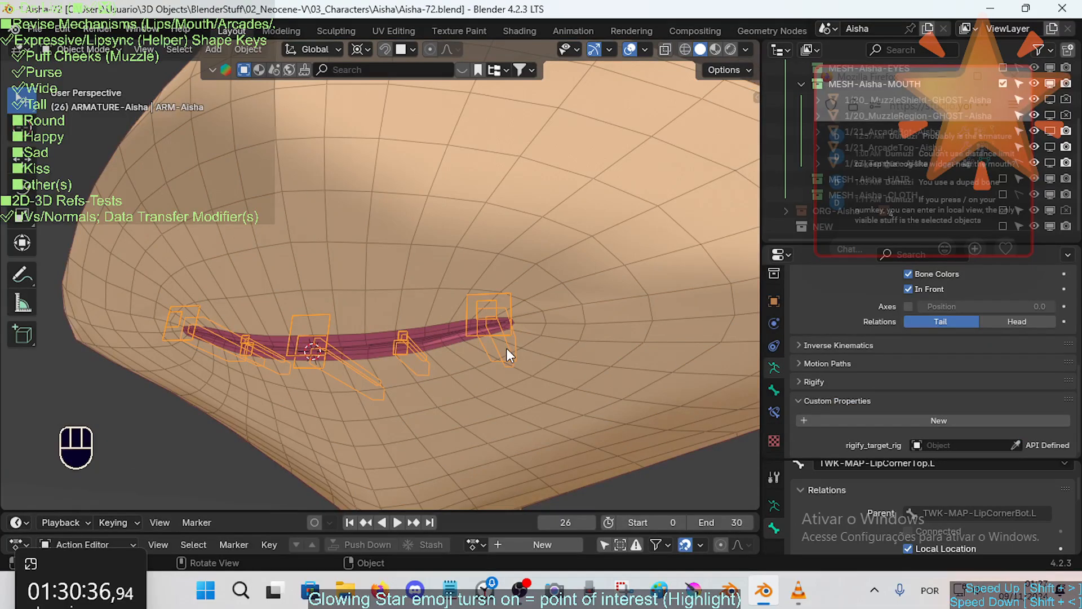
Step: Recheck the unposed lip corner in the body mesh's Edit Mode, and reselect the armature in Object Mode
left_click(551, 282)
key("Tab")
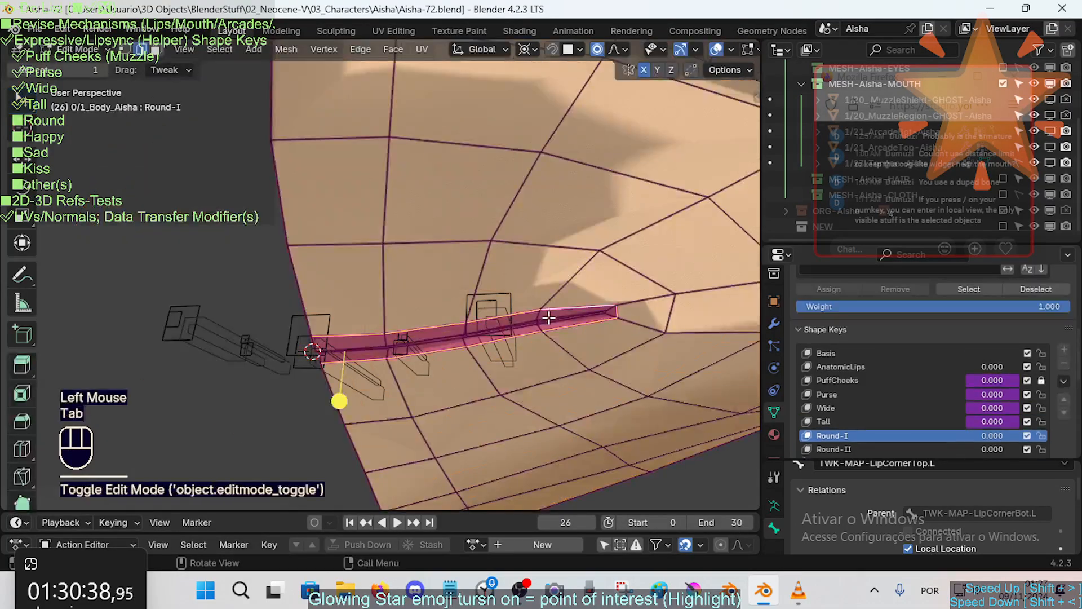
key("ctrl+Tab")
left_click(502, 299)
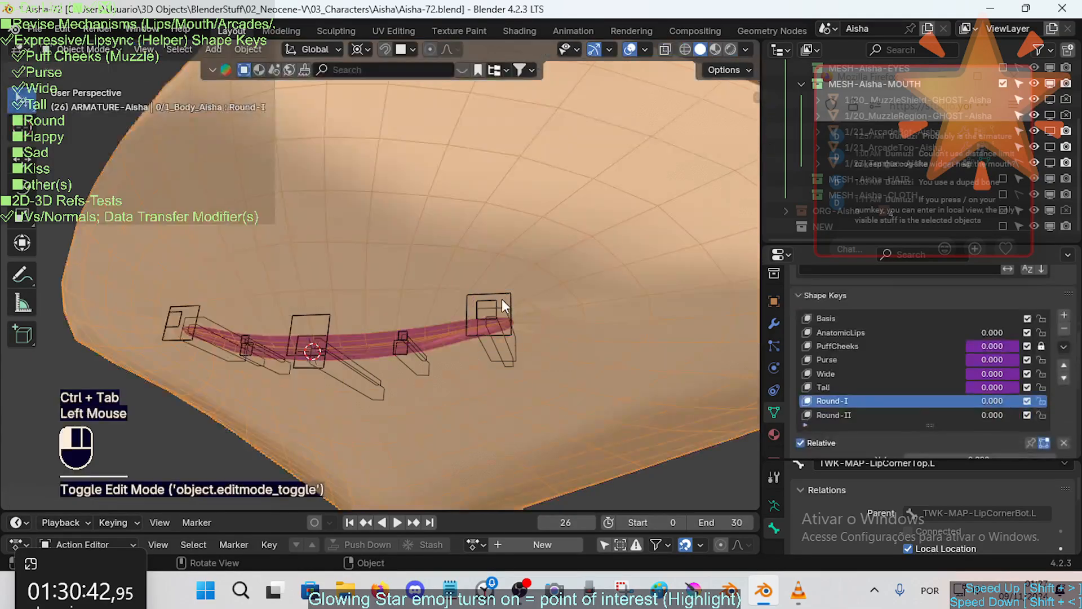
left_click(502, 299)
left_click(499, 340)
left_click(502, 340)
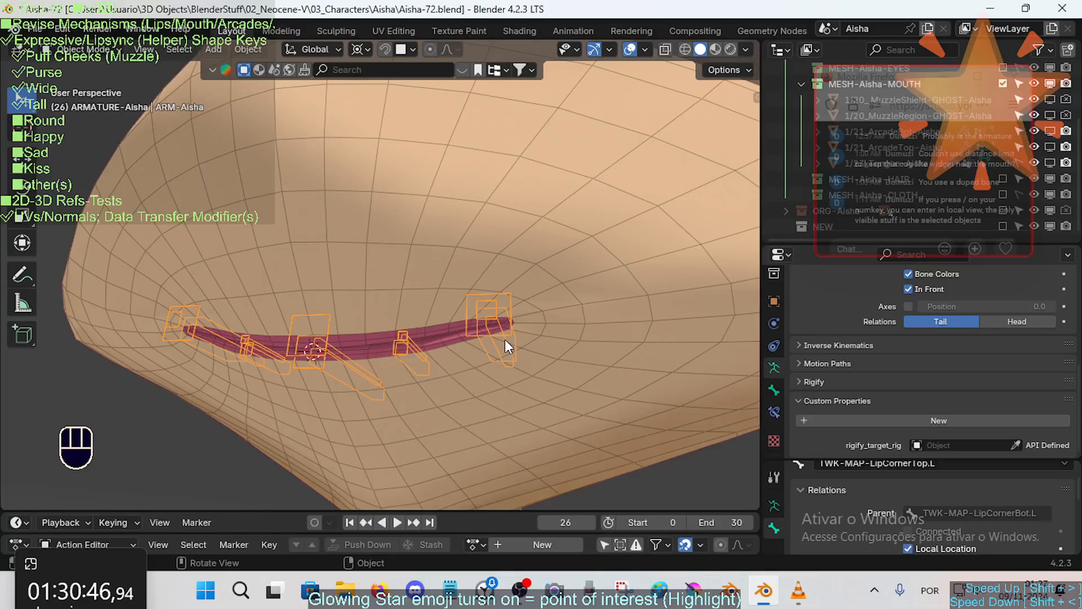
Step: Select the DEF-1/2-WARP-LipCornerBot.L bone in Pose Mode and view its rest position in the armature's Edit Mode
key("ctrl+Tab")
left_click(510, 344)
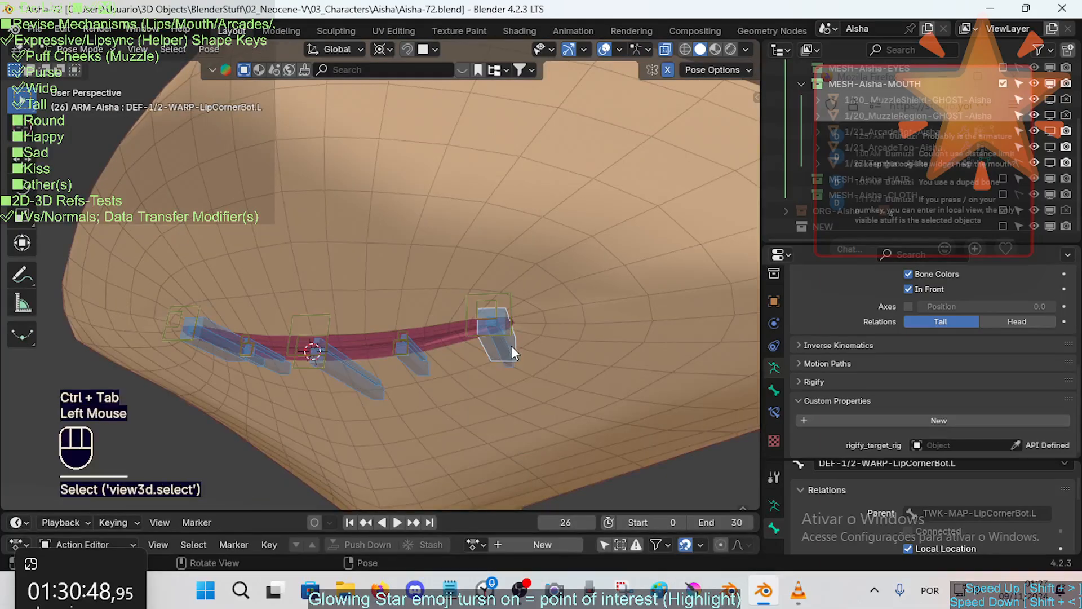
key("g")
key("Escape")
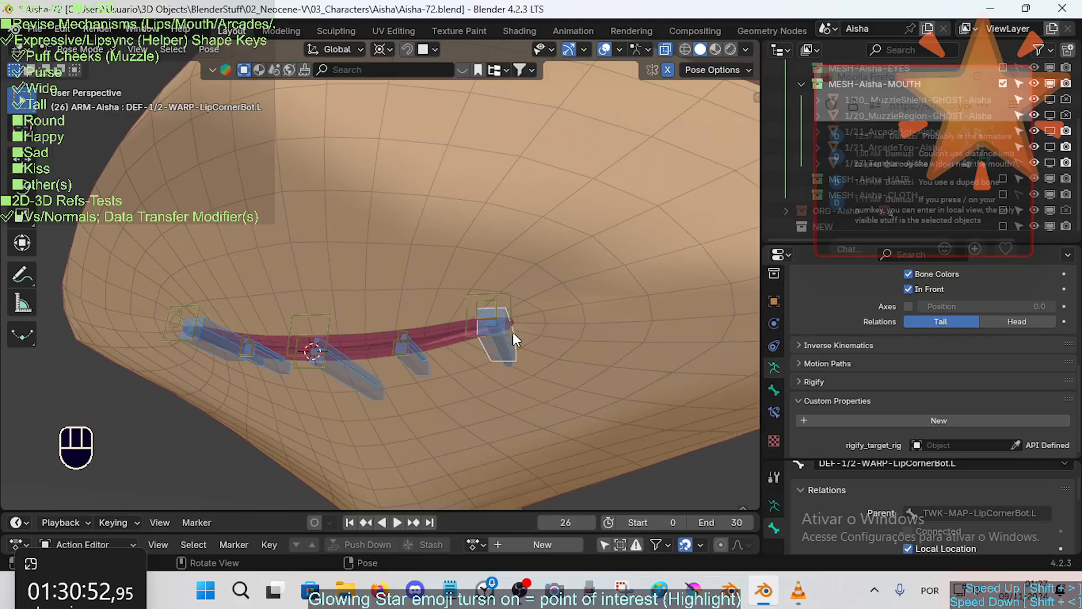
key("Tab")
middle_click(606, 327)
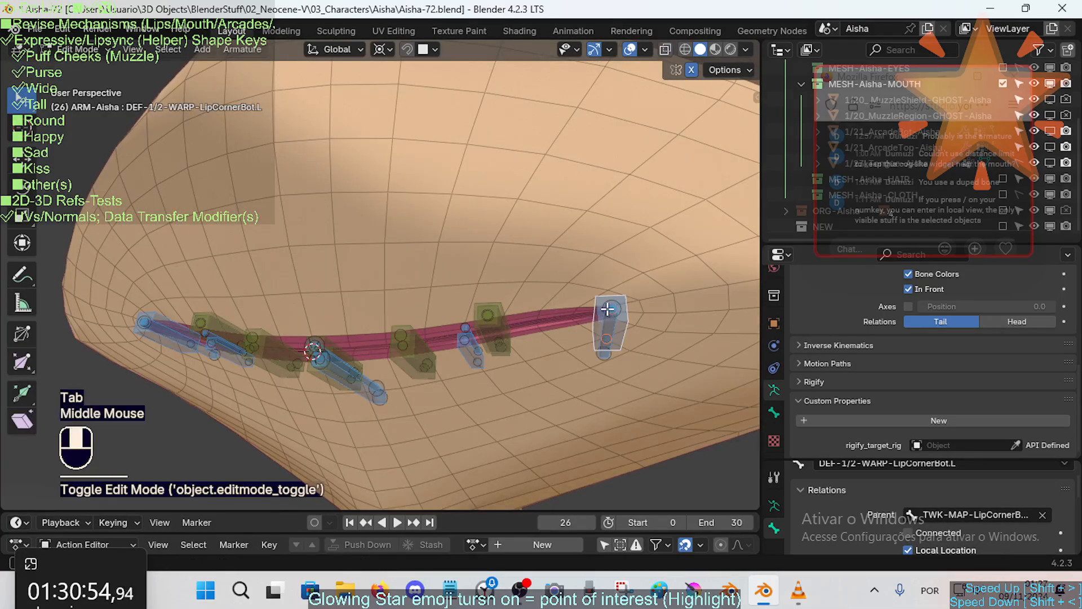
mouse_move(611, 318)
middle_mouse_down()
mouse_move(625, 313)
mouse_move(618, 306)
middle_mouse_up()
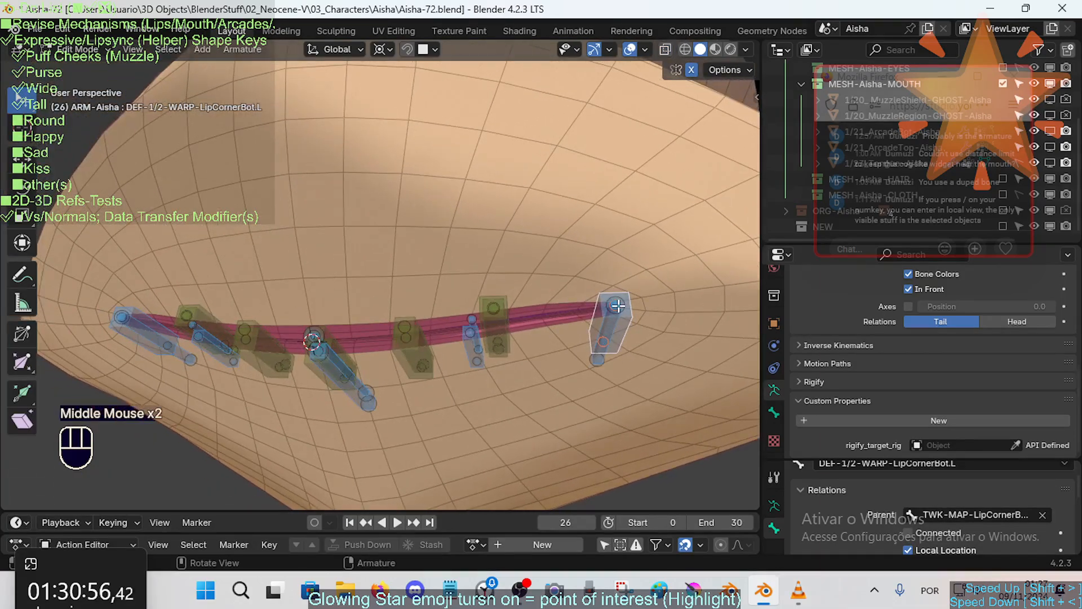
Step: Examine the left lip bones in Edit Mode, comparing TWK-MAP-LipBot.L, TWK-MAP-LipCornerTop.L and DEF-1/2-WARP-LipCornerBot.L
left_click(496, 319)
left_click(500, 321)
left_click(500, 321)
left_click(417, 349)
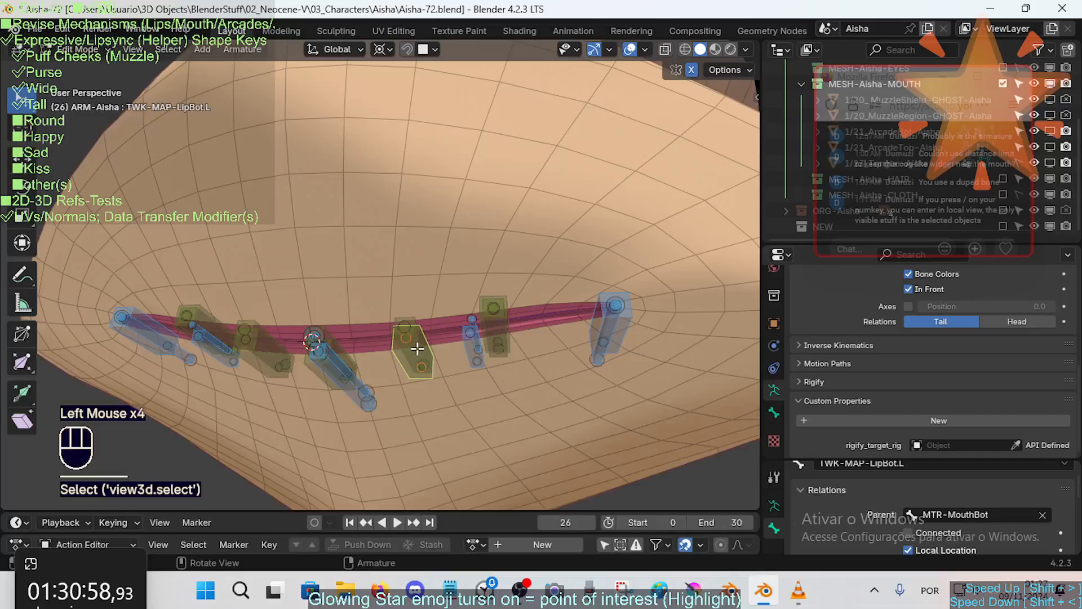
left_click(507, 325)
left_click(623, 326)
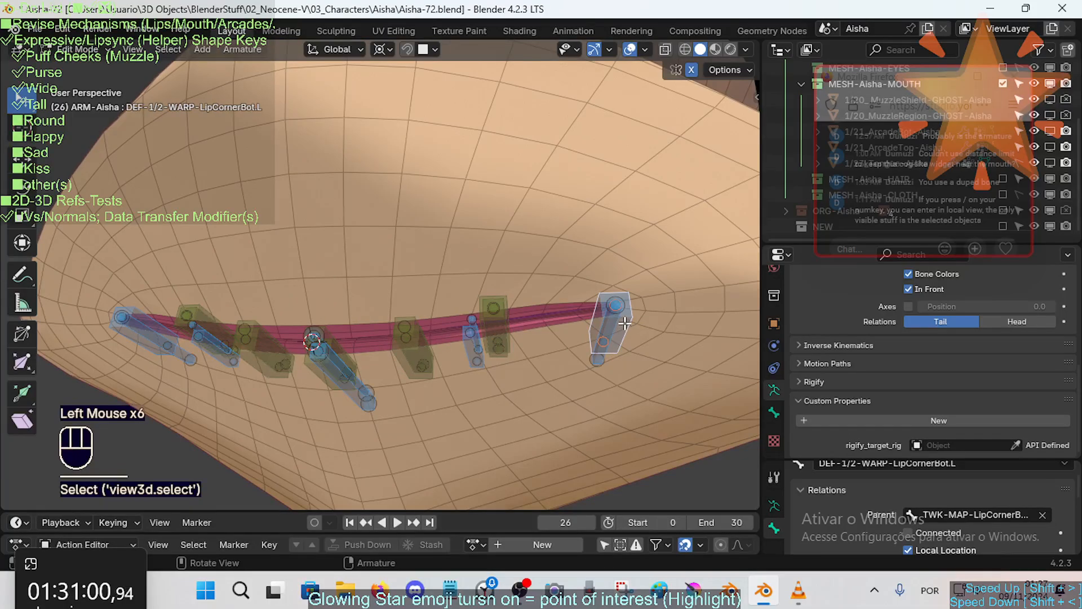
left_click(498, 303)
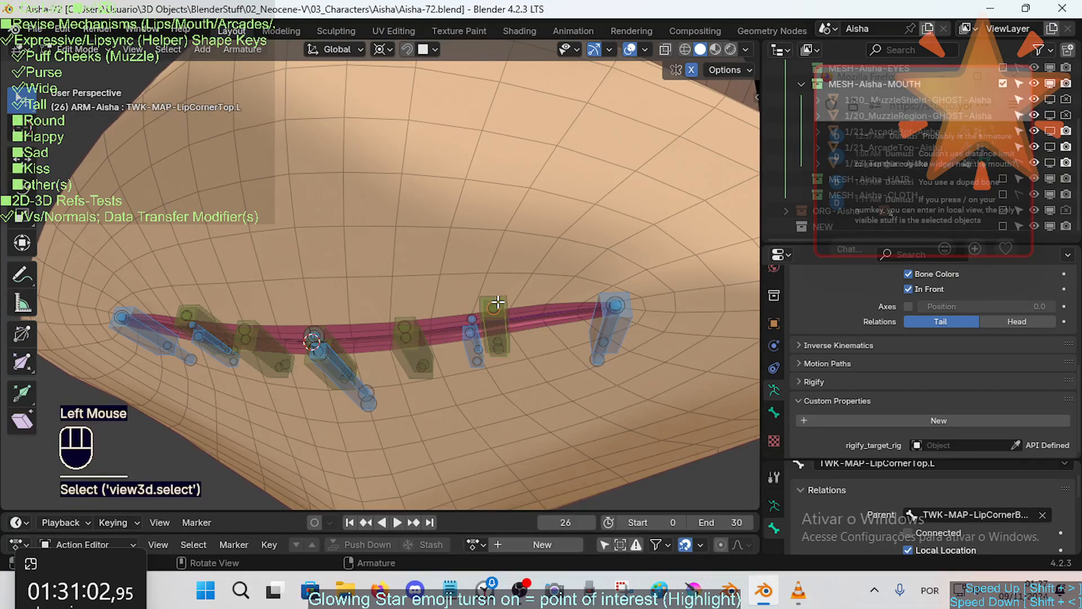
left_click(645, 326)
left_click(641, 318)
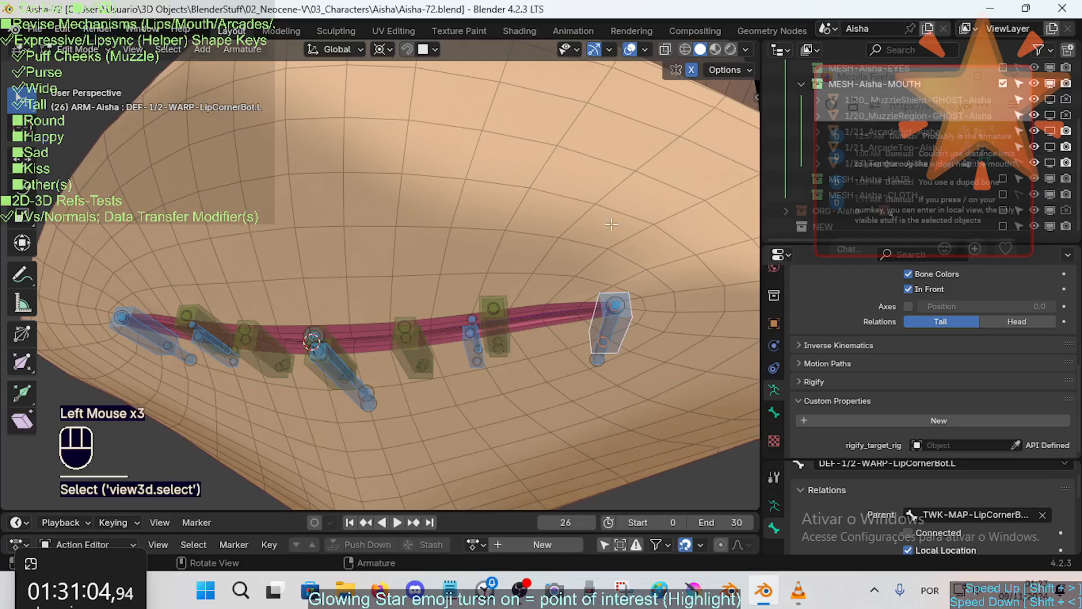
Step: Reselect TWK-MAP-LipCornerBot.L in the armature's Edit Mode and turn on relationship lines in the viewport, leaving bone axes hidden
left_click(496, 322)
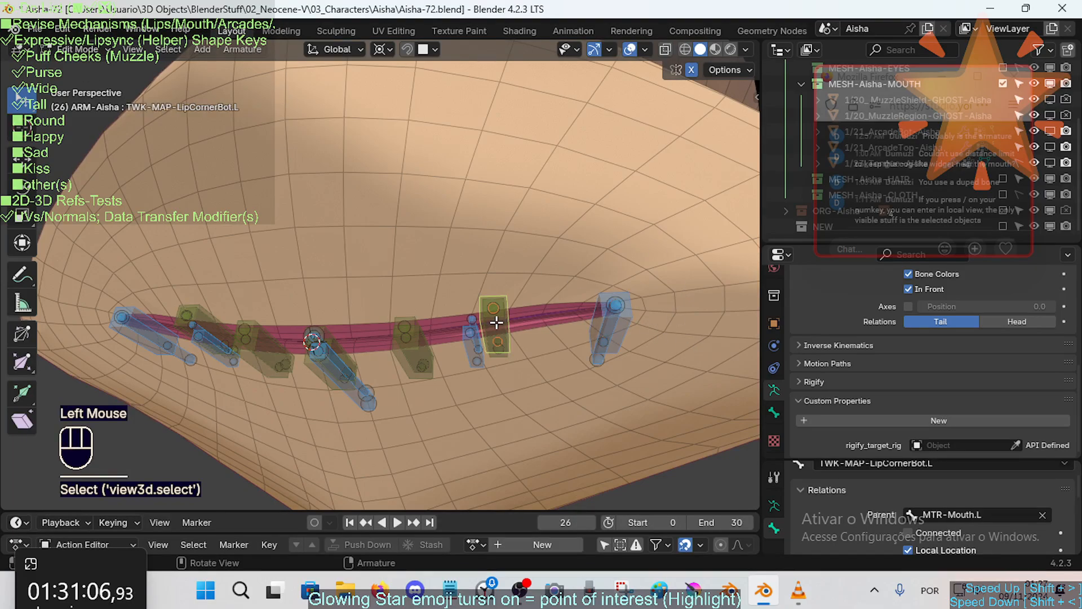
left_click(616, 321)
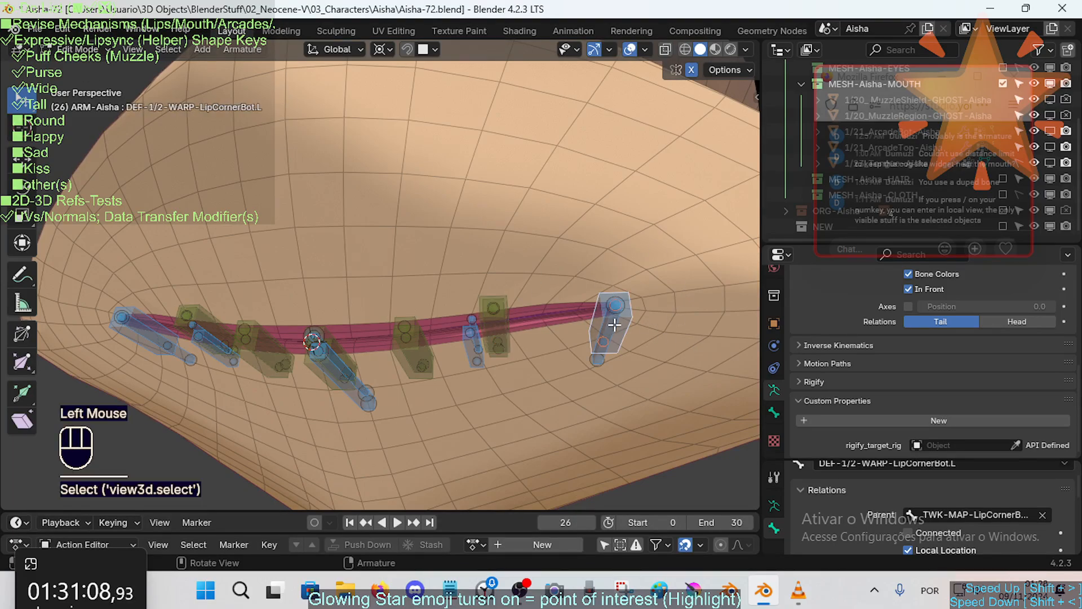
left_click(499, 313)
key("ctrl+3")
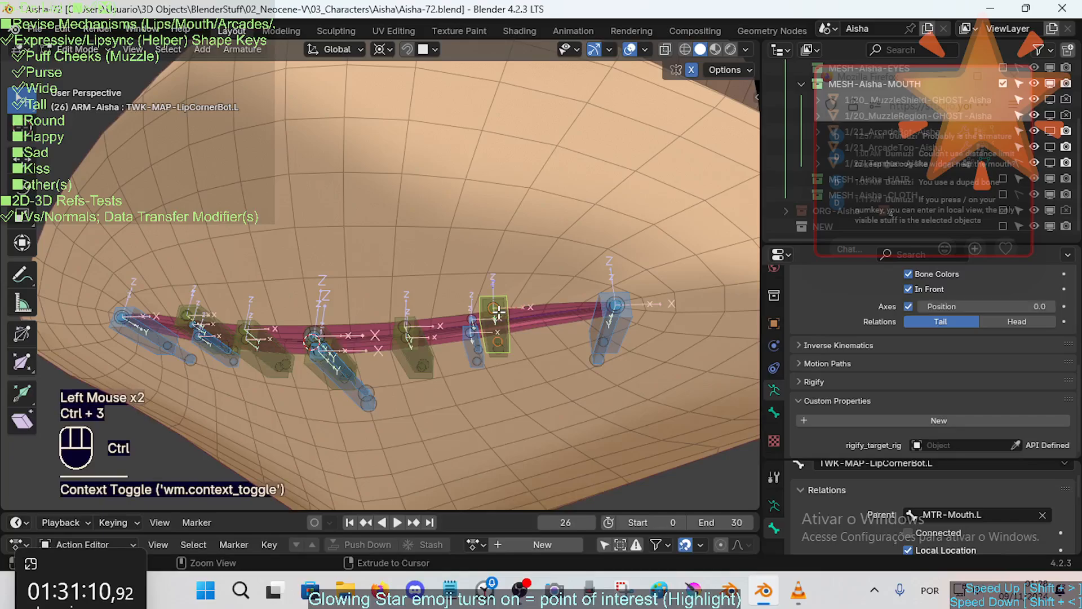
key("ctrl+2")
key("ctrl+3")
Step: Trace the parent relation between DEF-1/2-WARP-LipCornerBot.L and TWK-MAP-LipCornerBot.L along the relationship lines
left_click(623, 334)
left_click(623, 332)
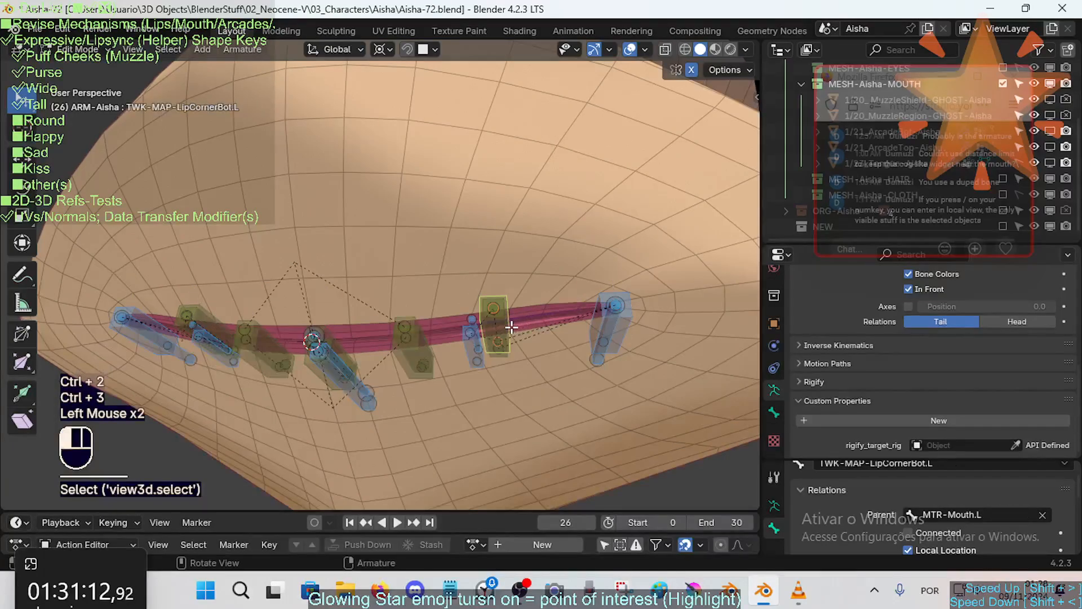
left_click(624, 325)
left_click(510, 325)
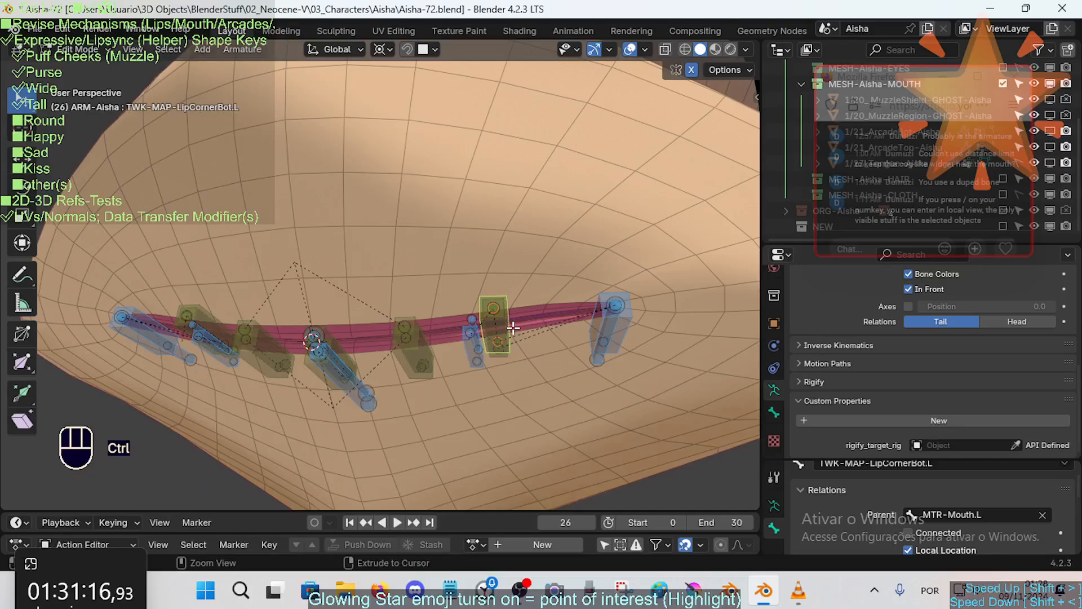
Step: Return the armature to Object Mode and compare the lip-corner bones with the body mesh by selecting each
key("ctrl+Tab")
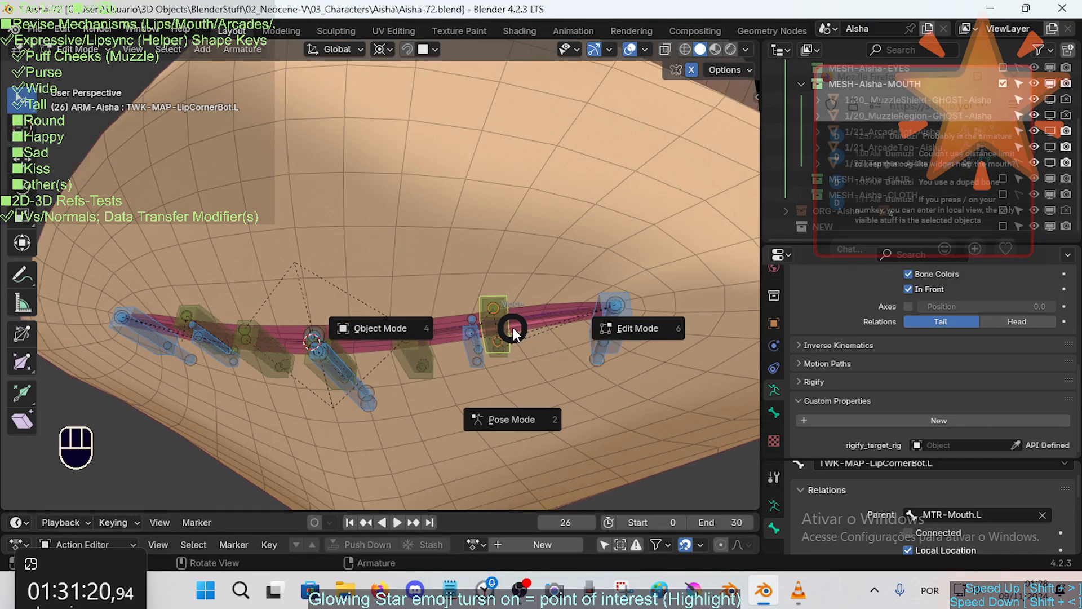
left_click(513, 328)
key("ctrl+Tab")
left_click(527, 342)
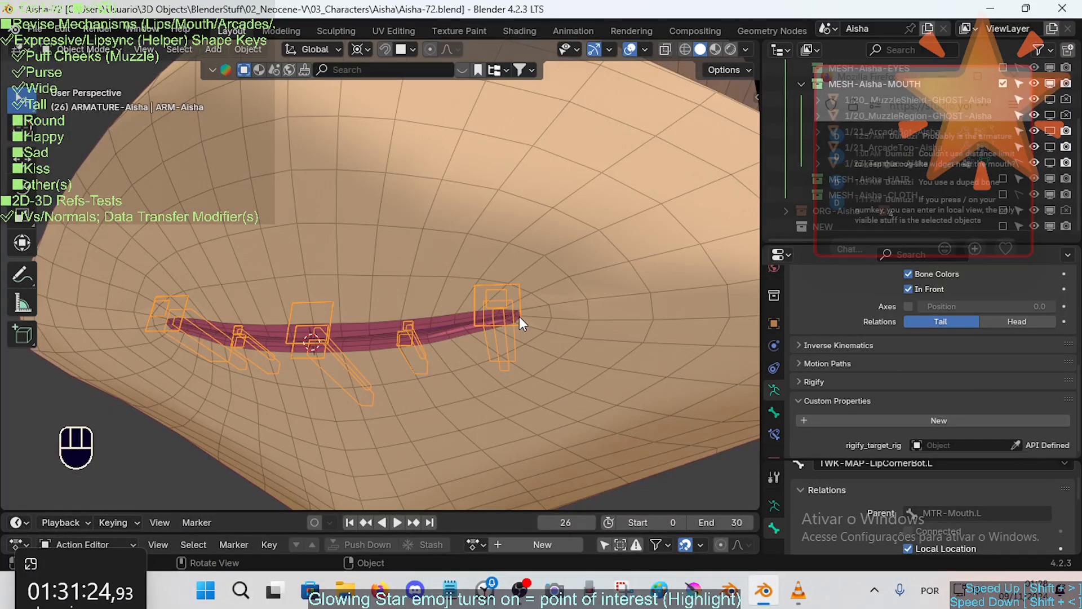
left_click(515, 314)
left_click(516, 318)
left_click(514, 324)
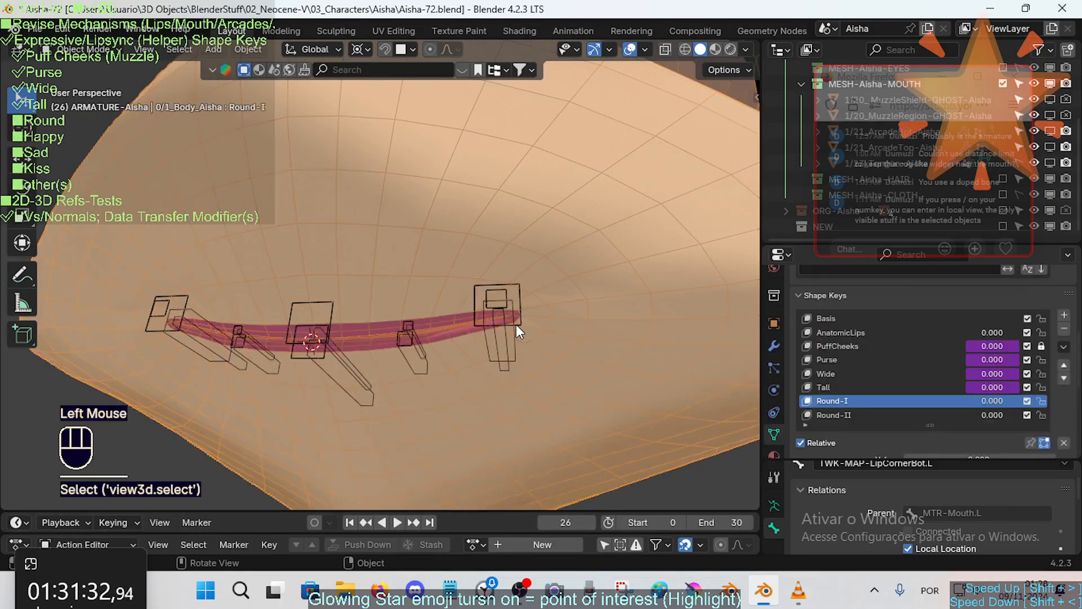
Step: Put the armature in Pose Mode and clear the pose transforms of all visible mouth bones
left_click(514, 325)
key("ctrl+Tab")
key("a")
key("alt+q")
key("alt+q")
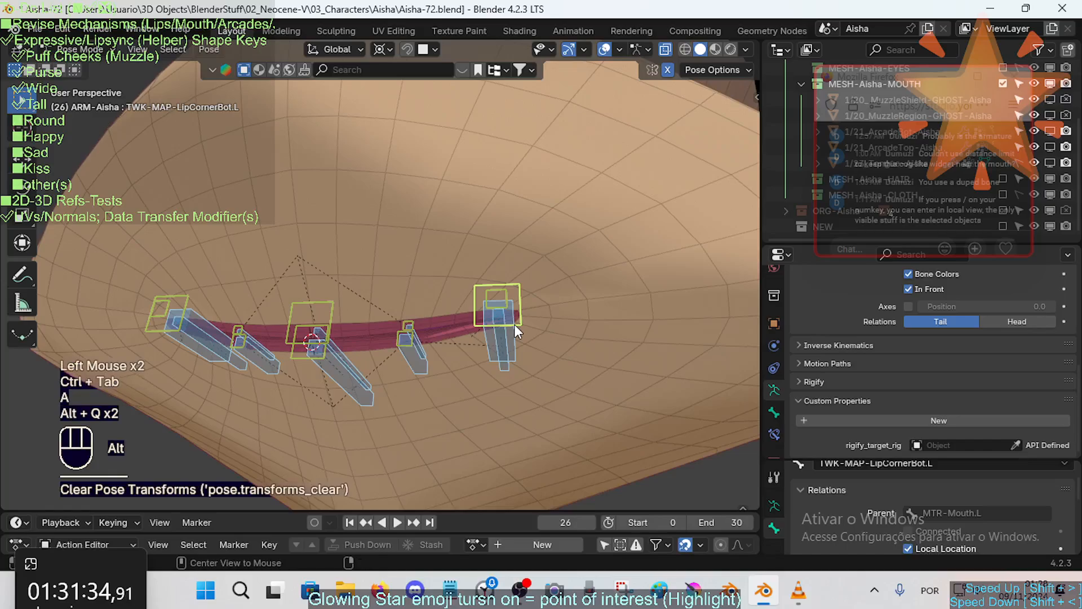
Step: Try moving the TWK-MAP-LipCornerBot.L bone to test how it deforms the lip corner
left_click(514, 324)
key("g")
left_click(561, 295)
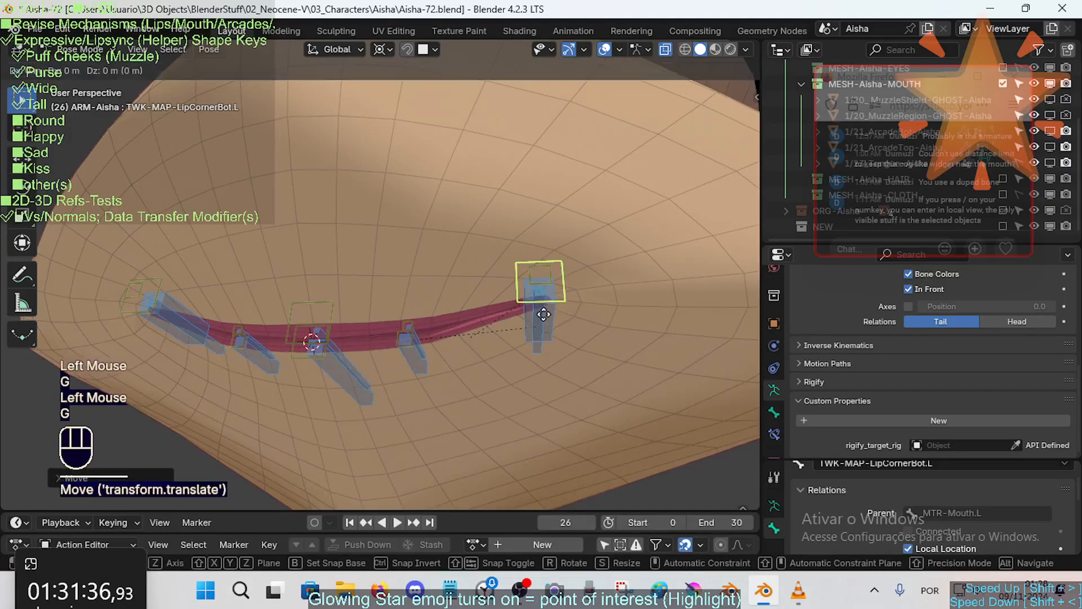
key("g")
left_click(471, 324)
Step: Try moving the upper and lower left mid-lip control bones, including TWK-MAP-LipTop.L, to open the lips
left_click(415, 323)
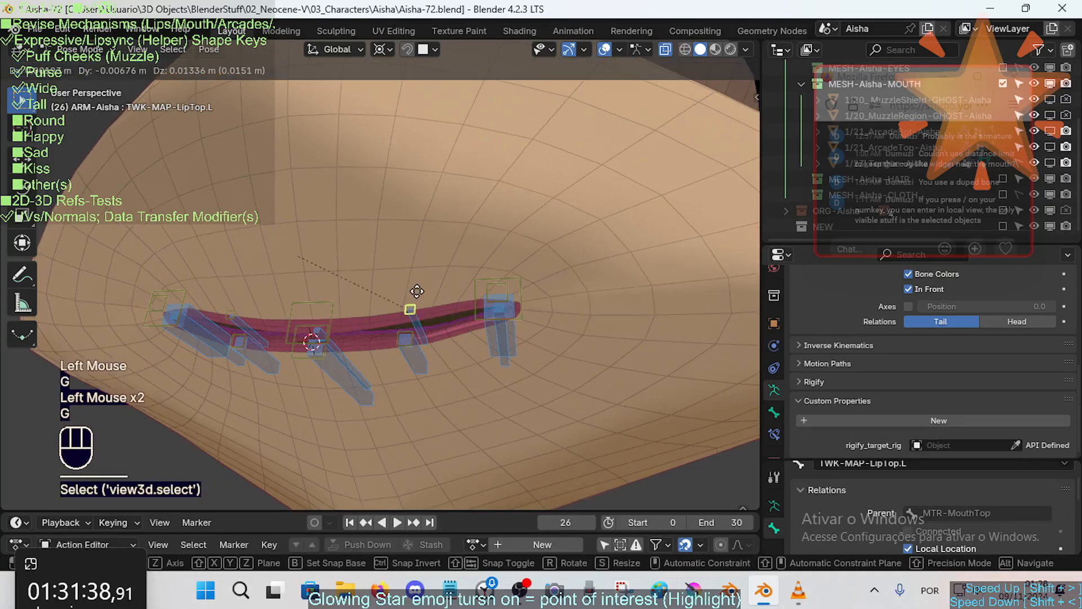
key("g")
left_click(407, 325)
left_click(408, 326)
key("g")
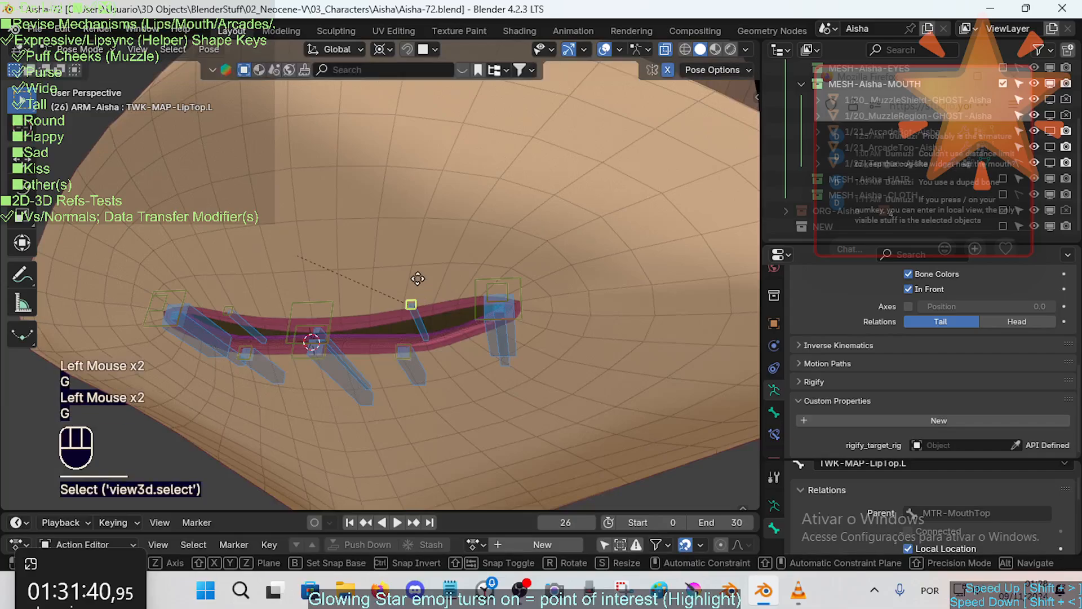
left_click(485, 285)
Step: Try rotating the TWK-MAP-LipCornerBot.L bone and clear the test pose from all mouth bones
left_click(504, 288)
key("g")
key("Escape")
left_click(517, 281)
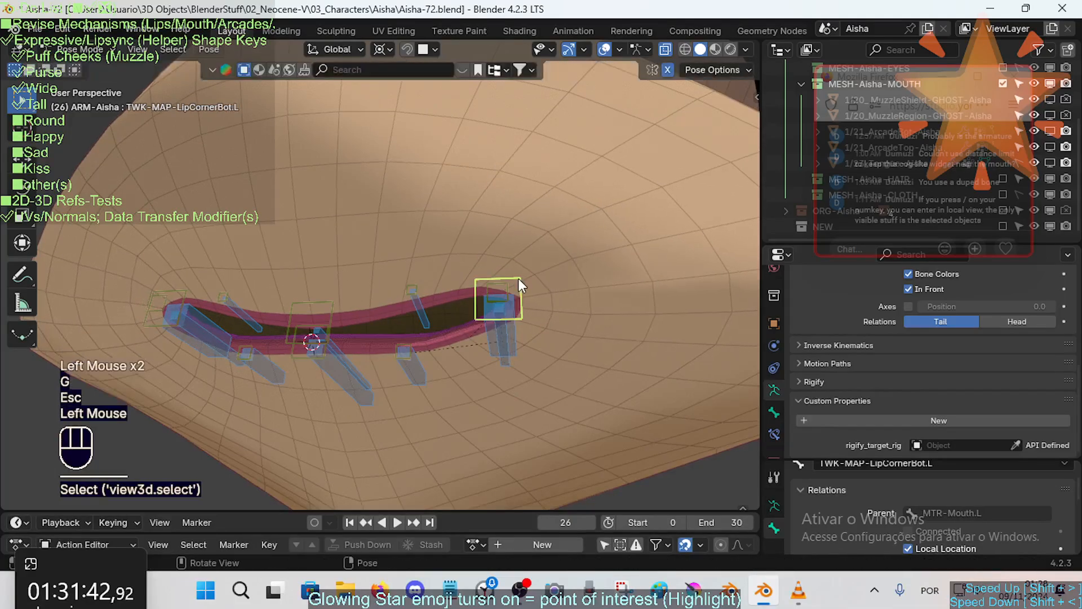
key("r")
left_click(477, 309)
key("a")
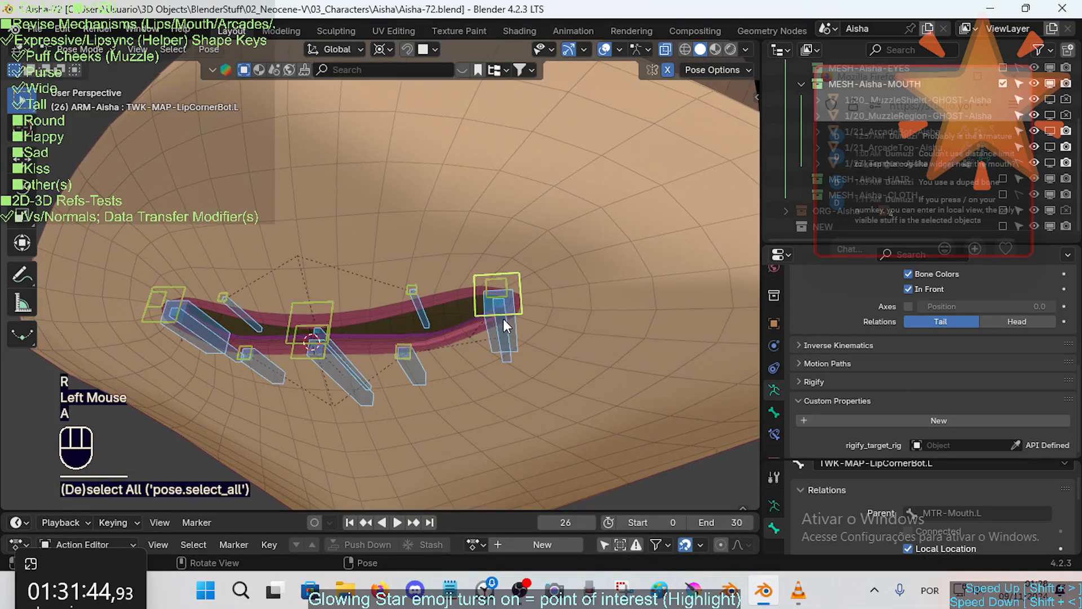
key("alt+q")
Step: Inspect DEF-1/2-WARP-LipCornerBot.L in Pose and Edit Mode, and compare the left corner's DEF and TWK bones in Edit Mode
left_click(341, 301)
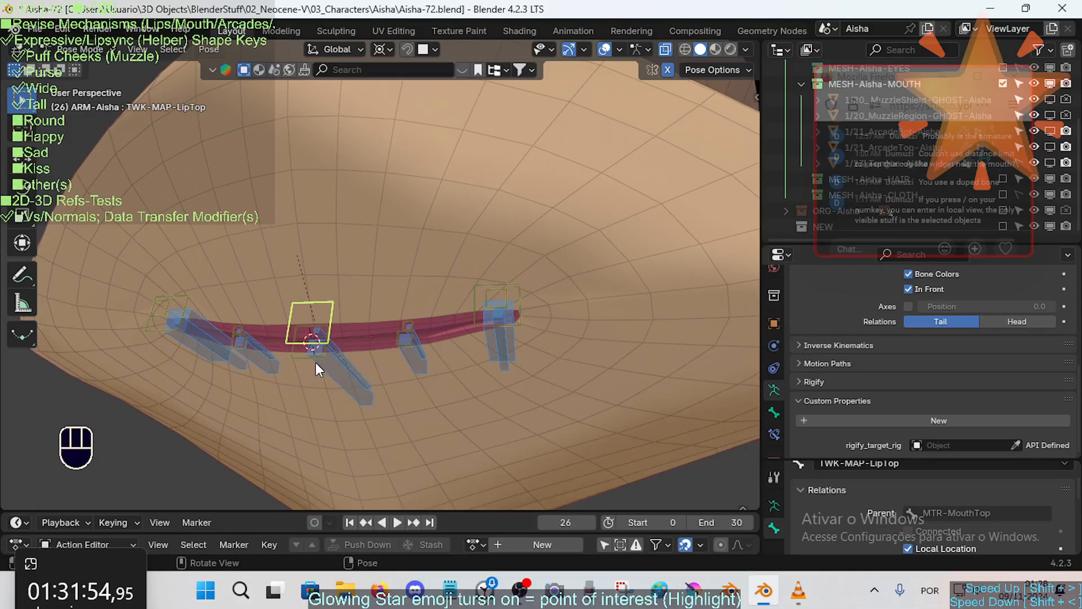
left_click(503, 335)
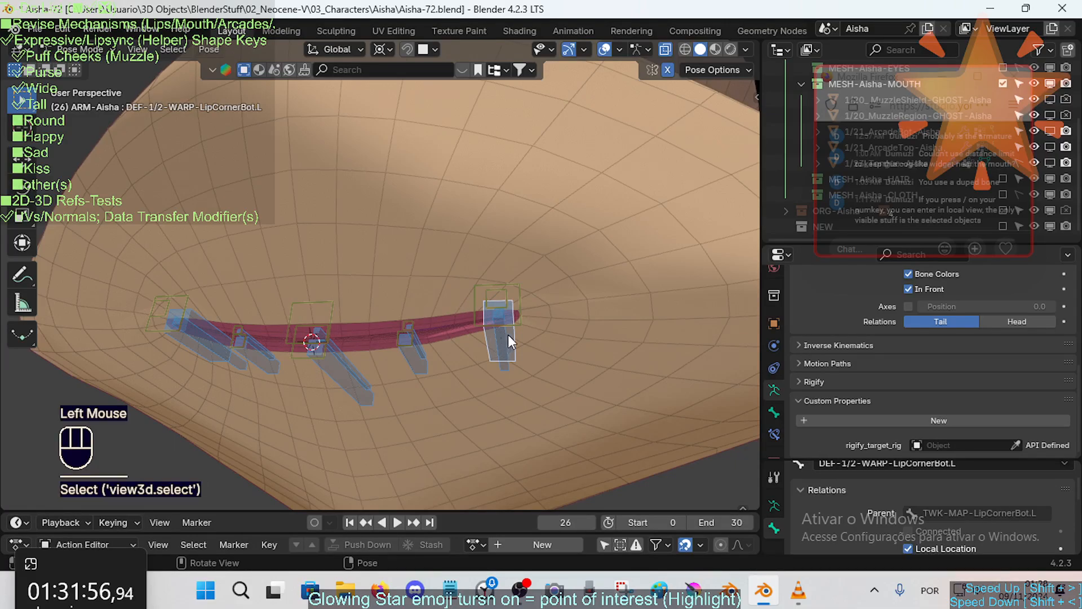
key("Tab")
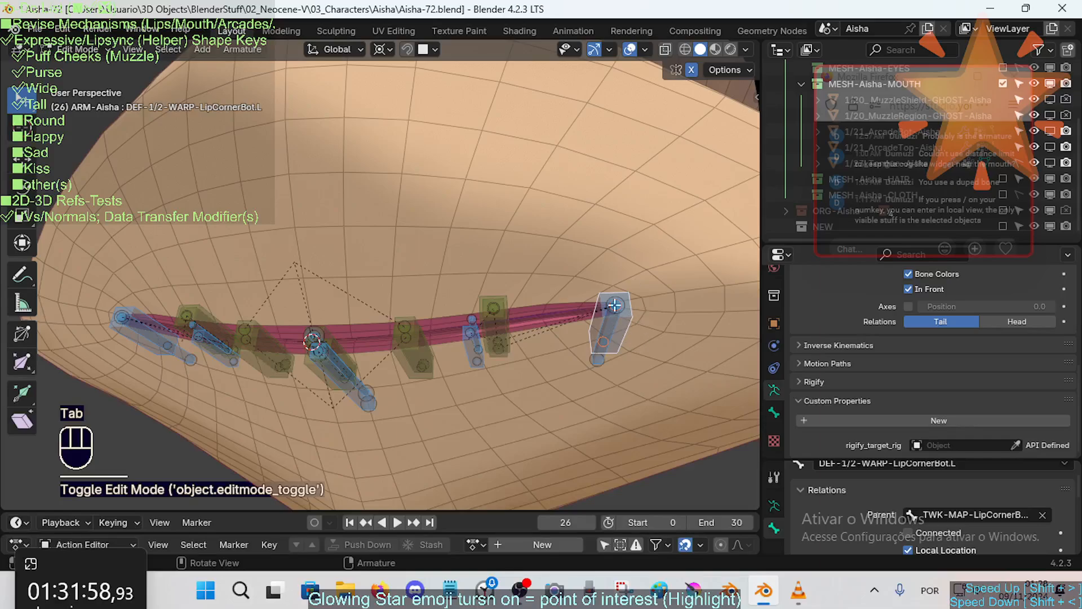
left_click(613, 341)
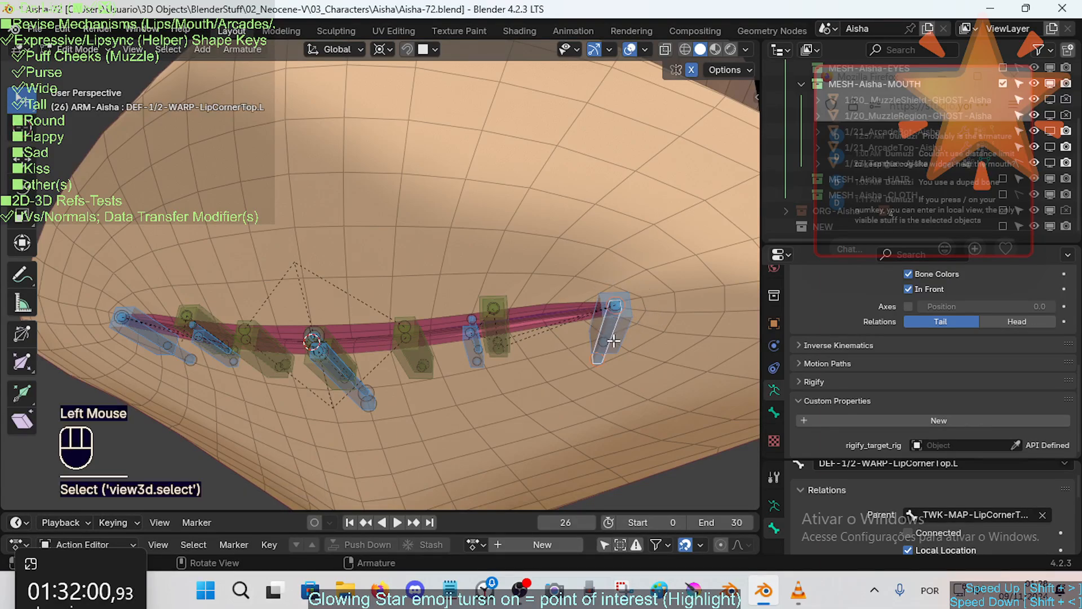
left_click(492, 308)
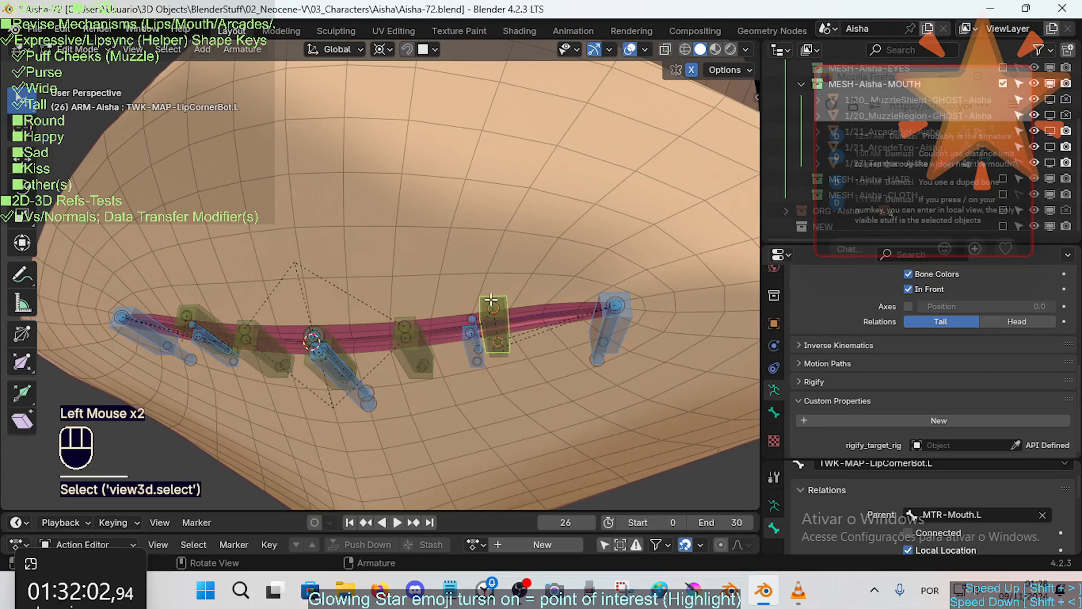
left_click(492, 300)
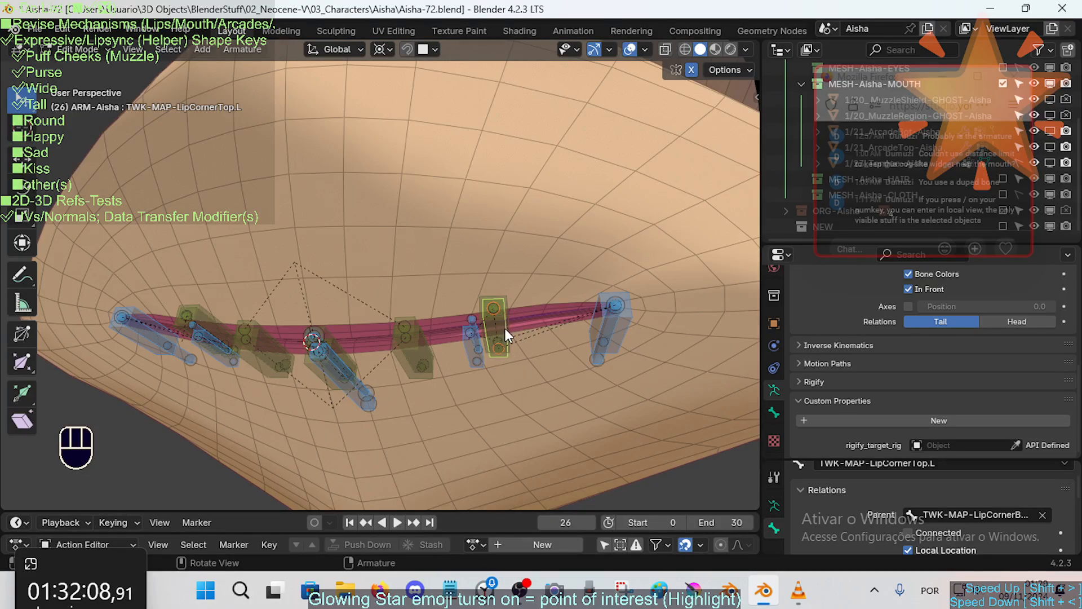
Step: Compare the left lip-corner bones between Edit Mode and Pose Mode, ending with TWK-MAP-LipCornerBot.L selected in Pose Mode
key("ctrl+Tab")
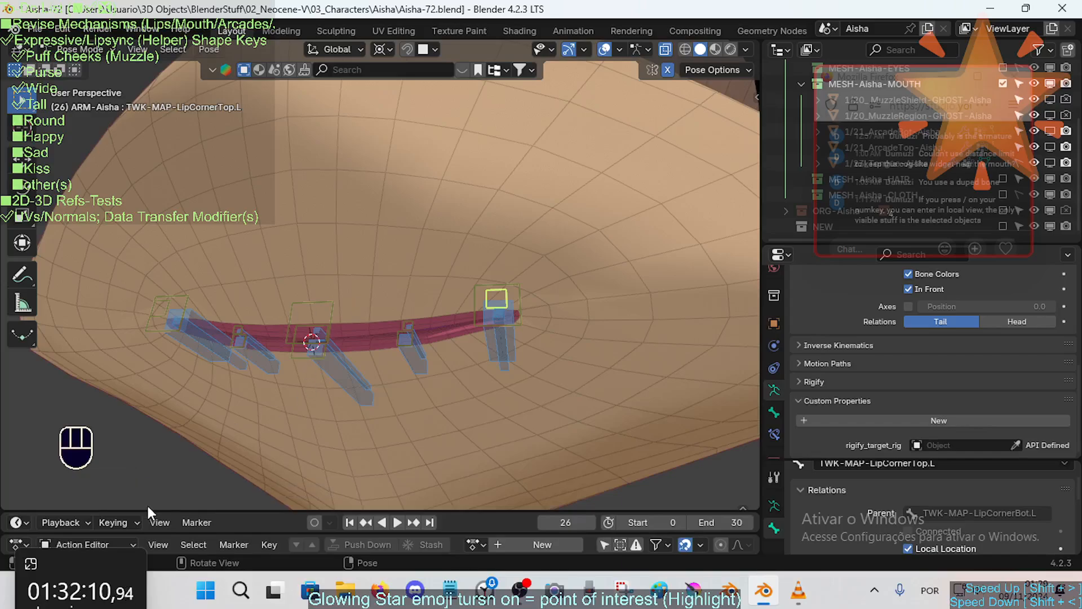
key("Tab")
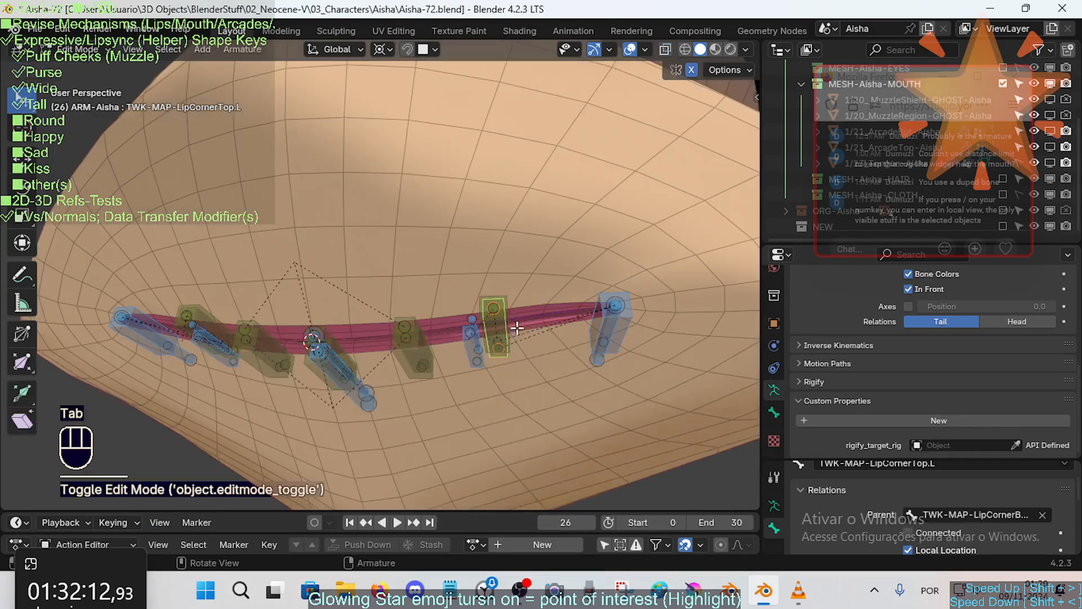
key("Tab")
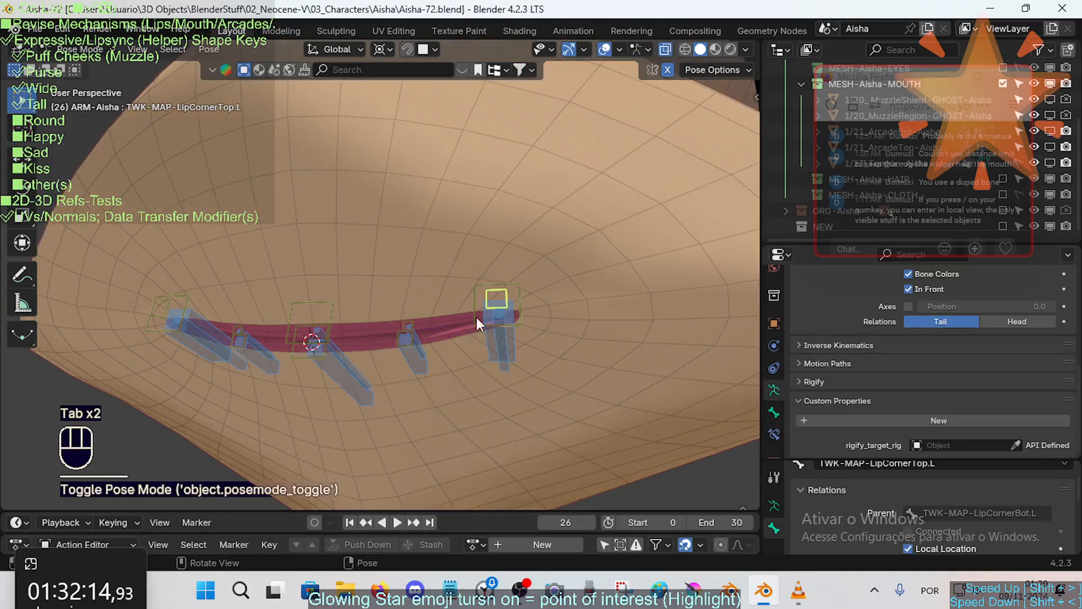
left_click(478, 340)
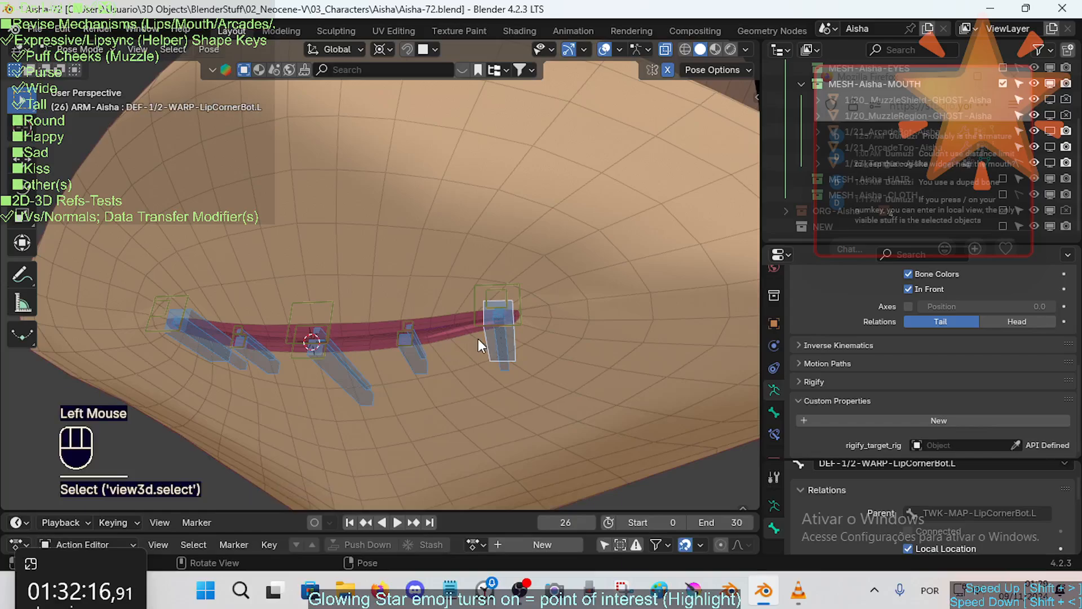
left_click(519, 290)
left_click(523, 295)
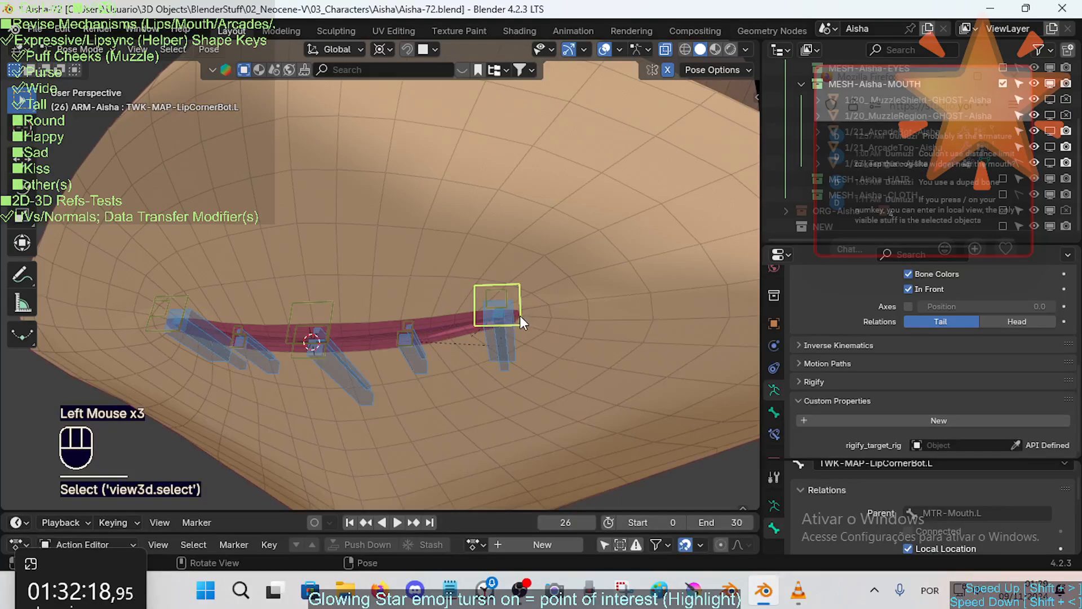
Step: Select the body mesh in Object Mode and set its Round-II shape key to 1.000
key("ctrl+Tab")
left_click(569, 315)
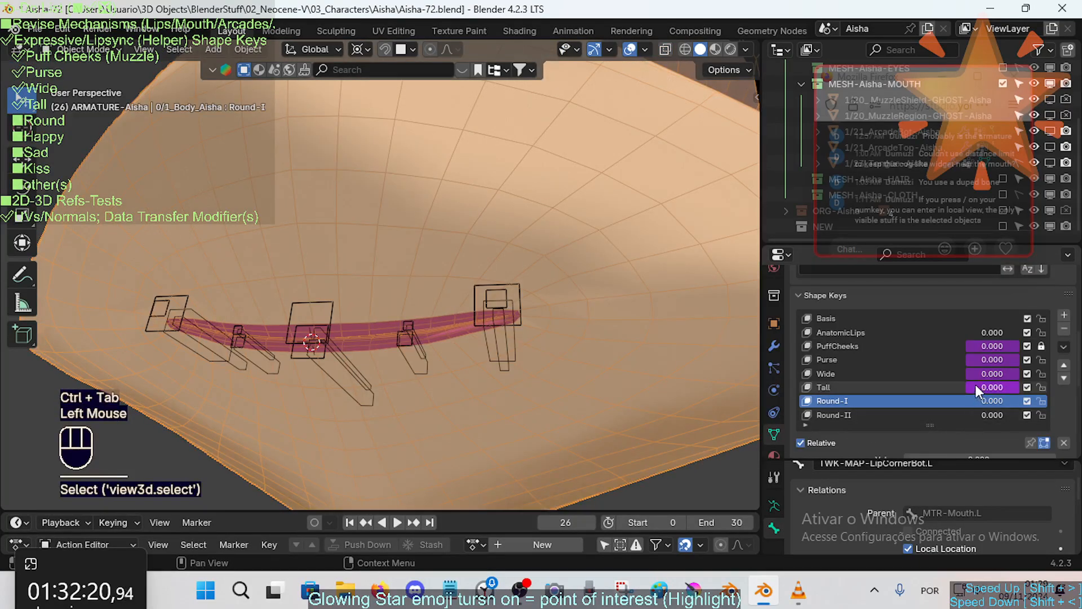
left_click_drag(996, 414, 1068, 414)
Step: Compare the Round-II mouth shape with the armature in Object Mode and in Edit Mode
left_click(522, 322, "ctrl")
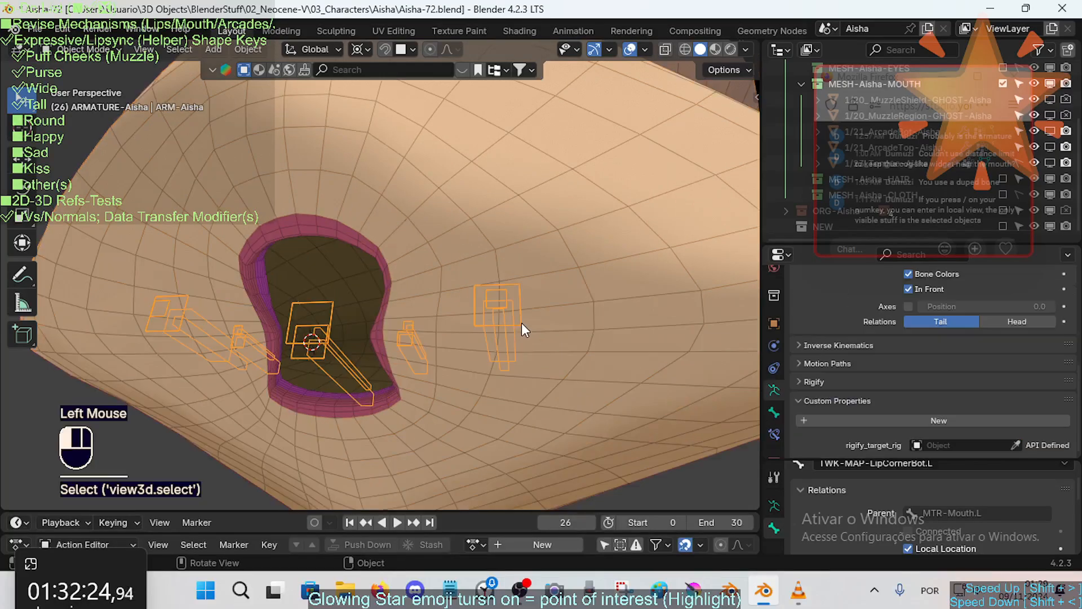
key("ctrl+Tab")
key("ctrl+Tab")
left_click(576, 297)
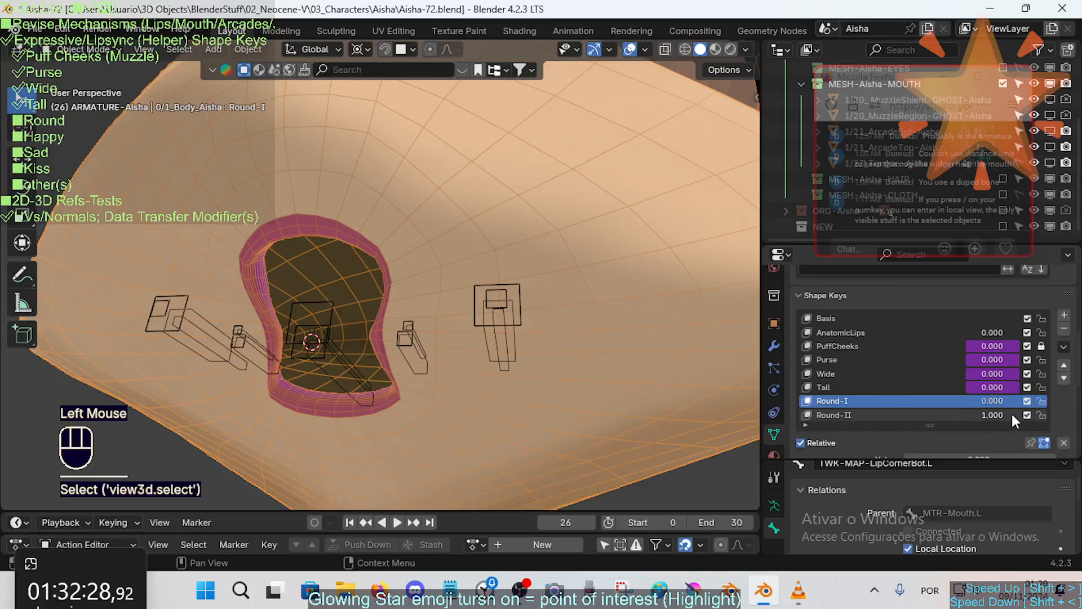
mouse_move(1012, 414)
left_mouse_down()
mouse_move(961, 414)
mouse_move(1020, 414)
left_mouse_up()
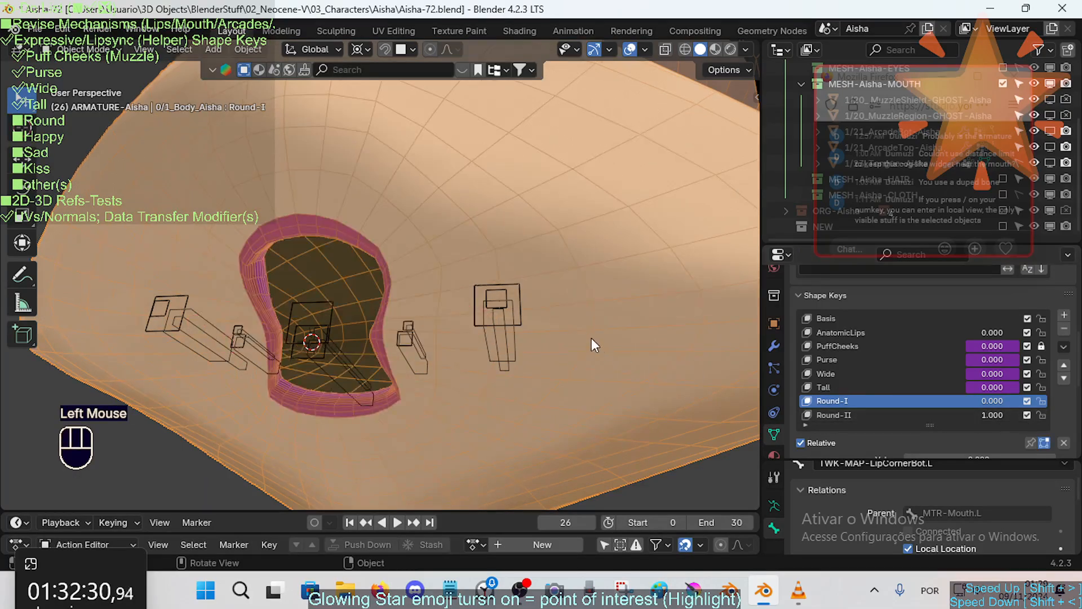
left_click(510, 326)
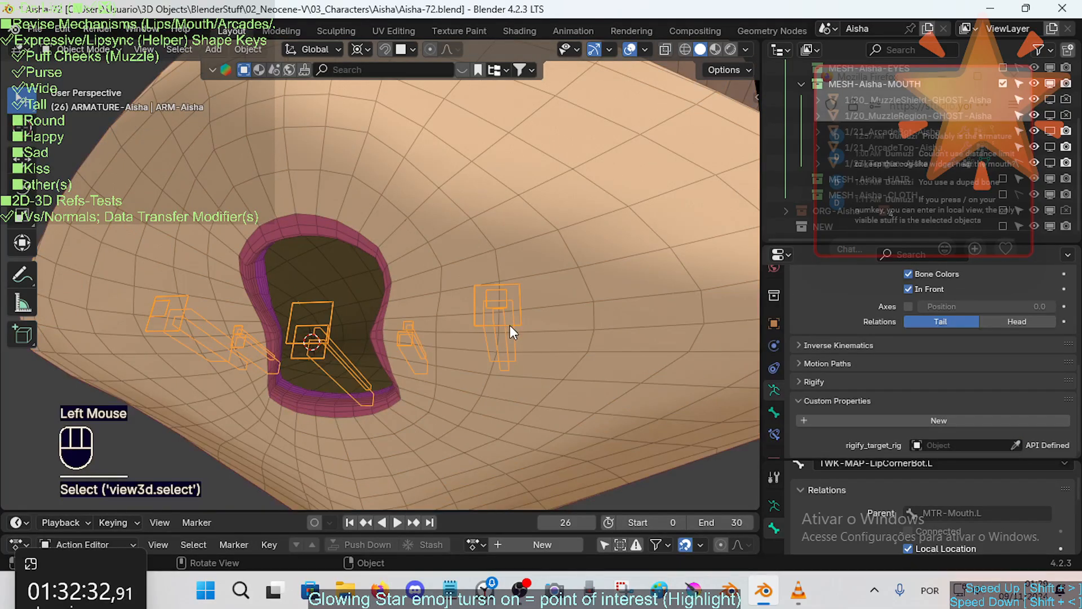
key("Tab")
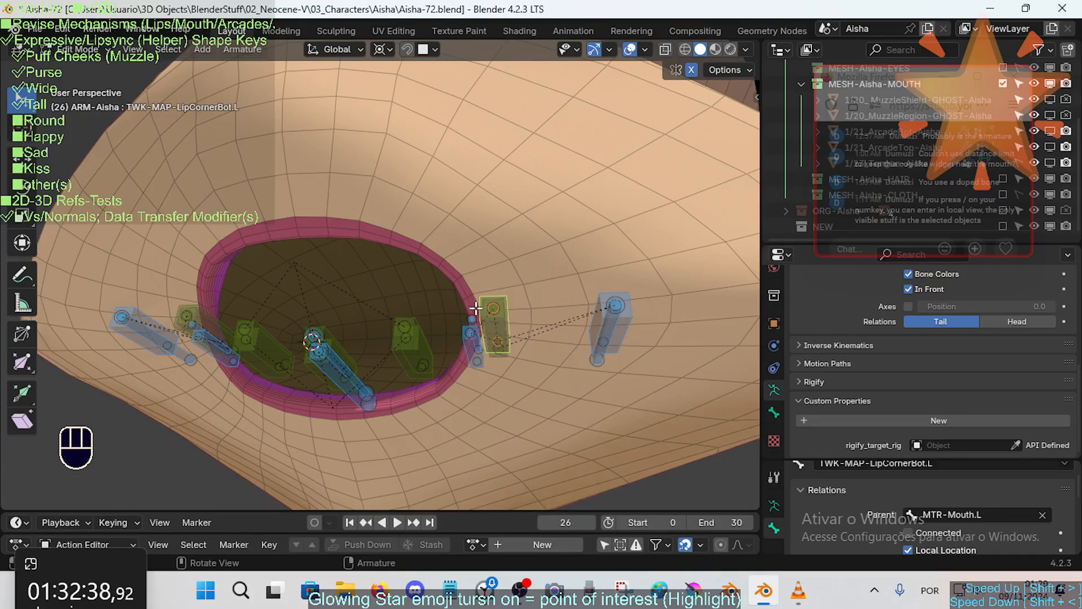
Step: Leave the armature's Edit Mode, reselect the body mesh and adjust its Round shape key value
key("Tab")
left_click(557, 323)
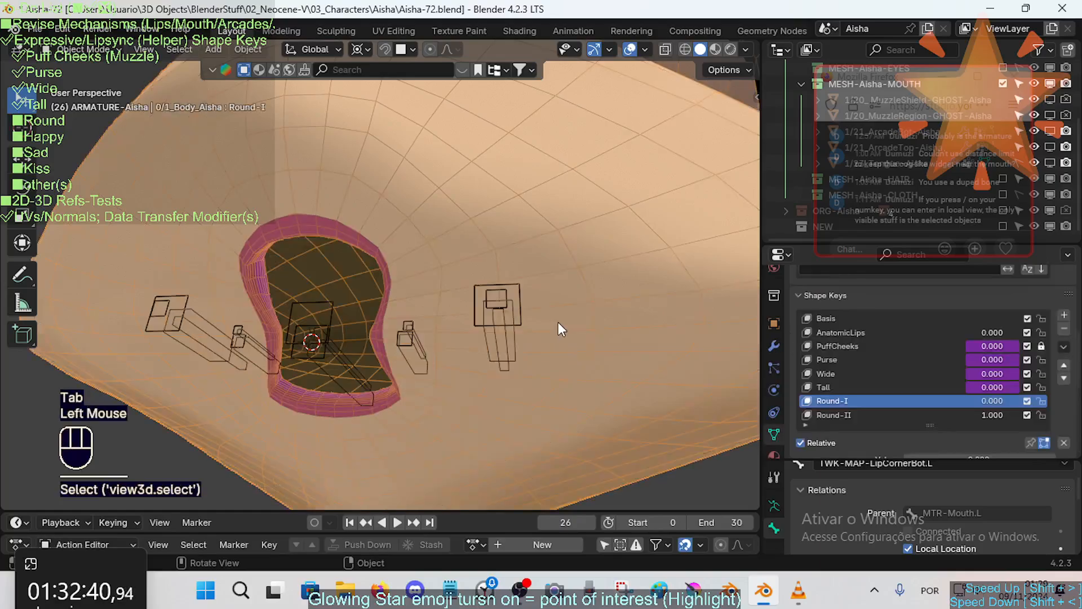
left_click_drag(1006, 410, 1043, 401)
Step: Turn off the viewport display of the body mesh's Armature modifier
left_click(775, 348)
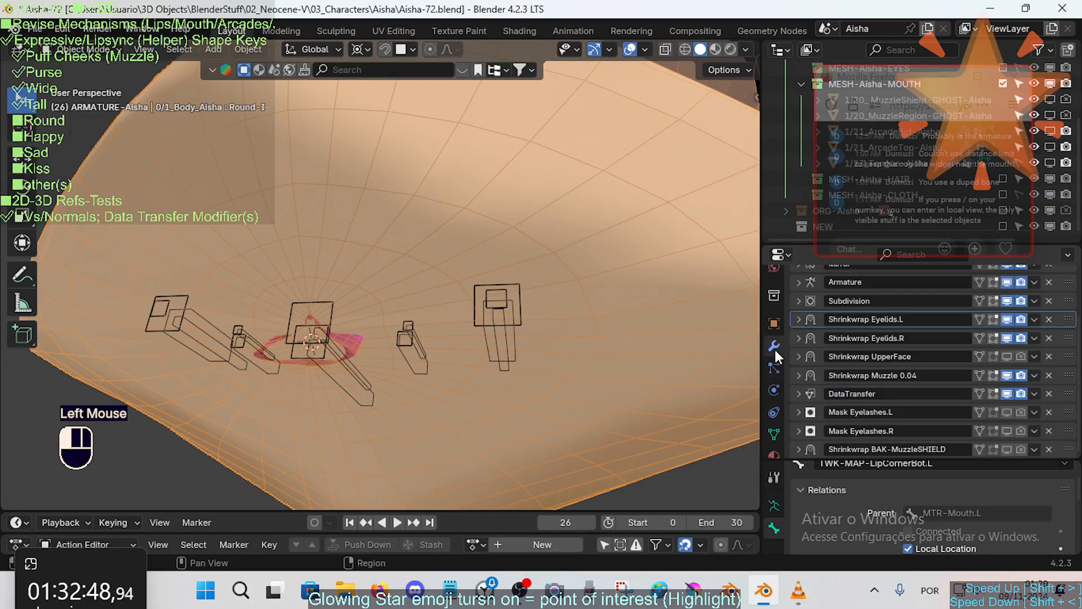
scroll(1024, 319, "up", 3)
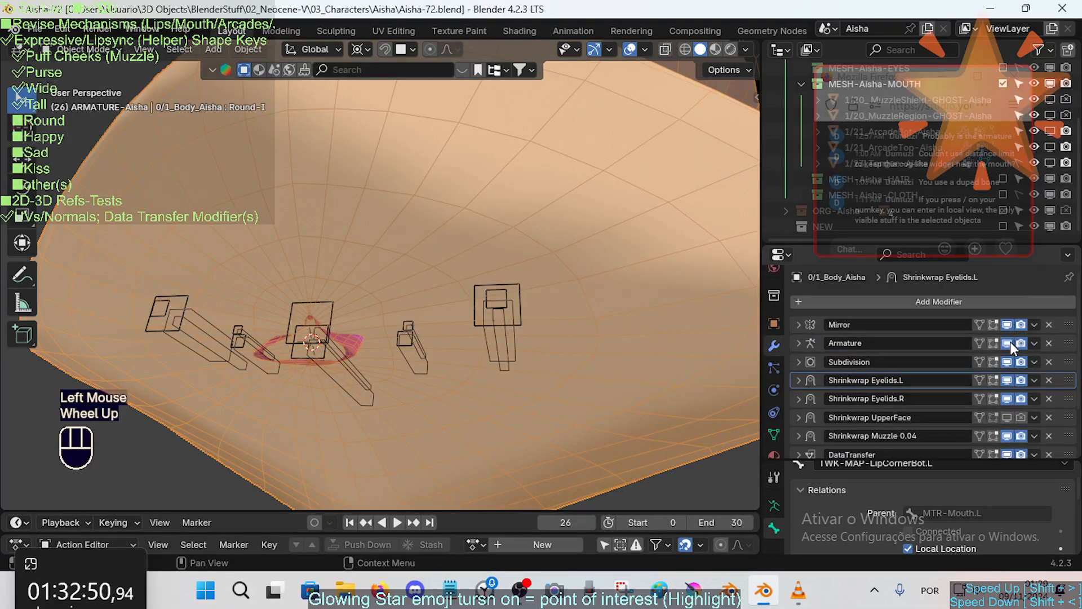
left_click(1010, 342)
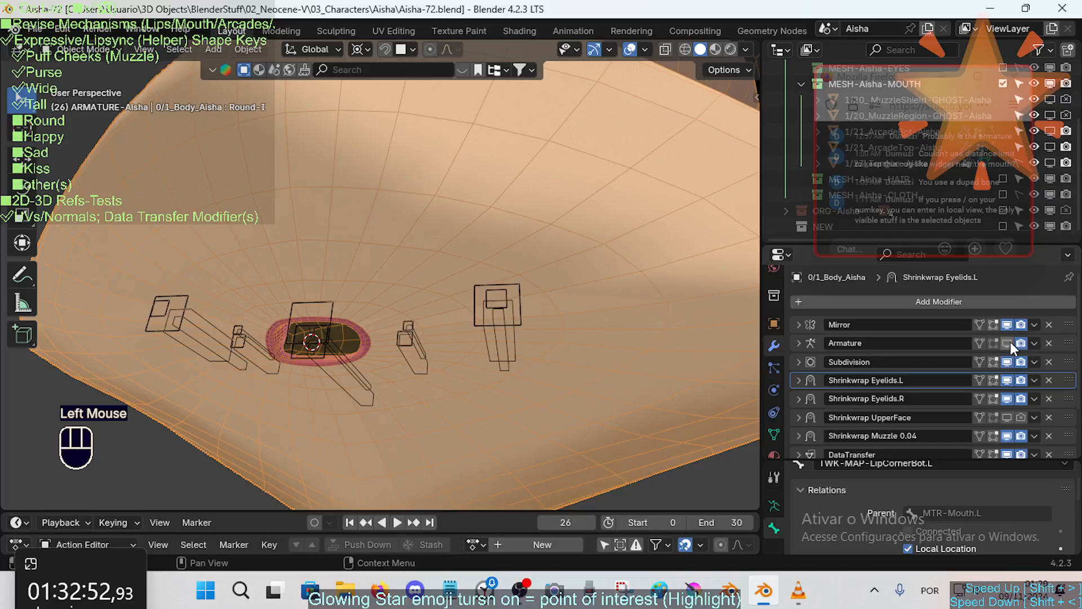
Step: Re-enable the viewport display of the body mesh's Armature modifier and put the ARM-Aisha armature into Pose Mode
left_click(1008, 343)
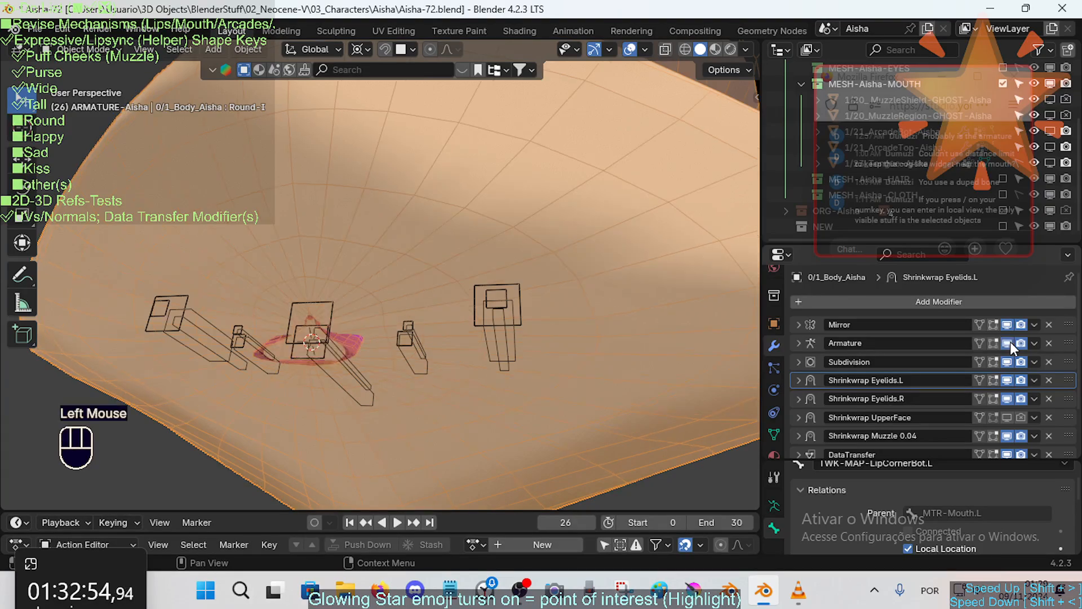
left_click(476, 324)
left_click(479, 323)
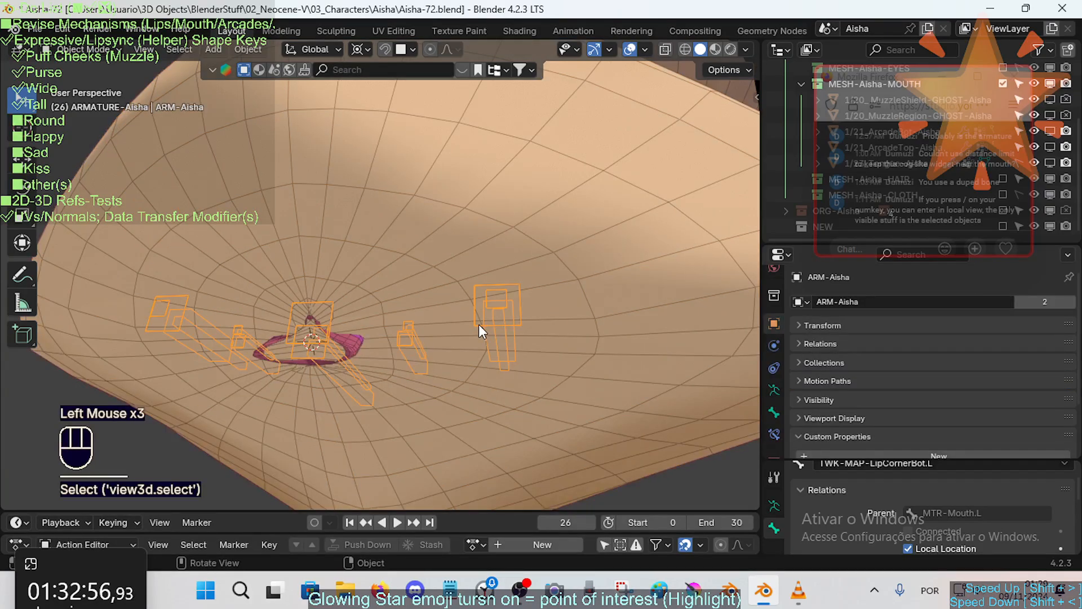
key("ctrl+Tab")
Step: Try moving the TWK-MAP-LipCornerBot.L bone to test how the lips deform, and reset the pose
left_click(515, 320)
key("g")
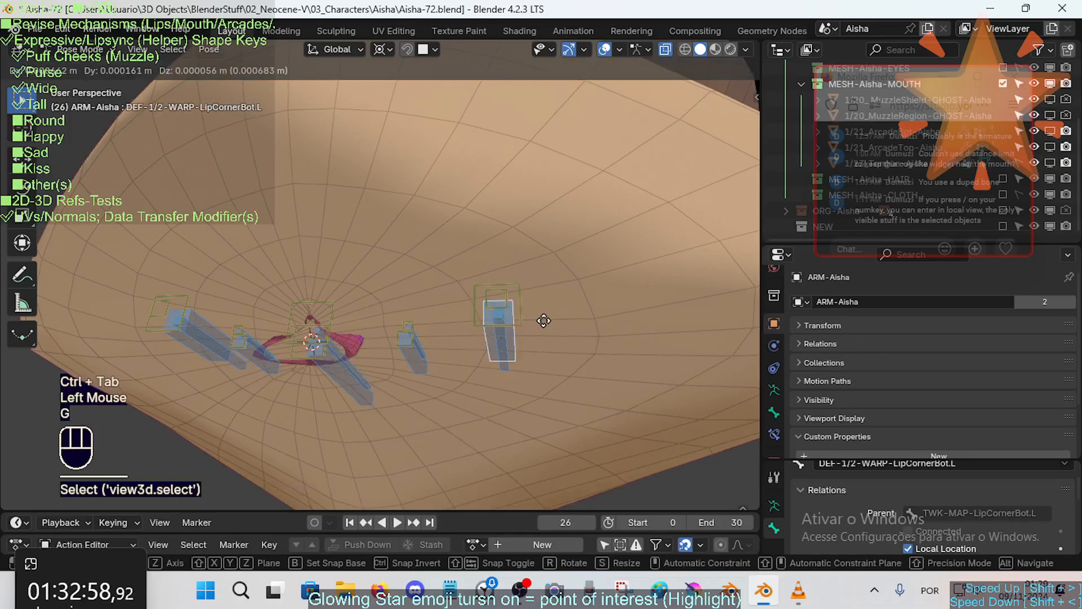
key("Escape")
left_click(520, 317)
key("g")
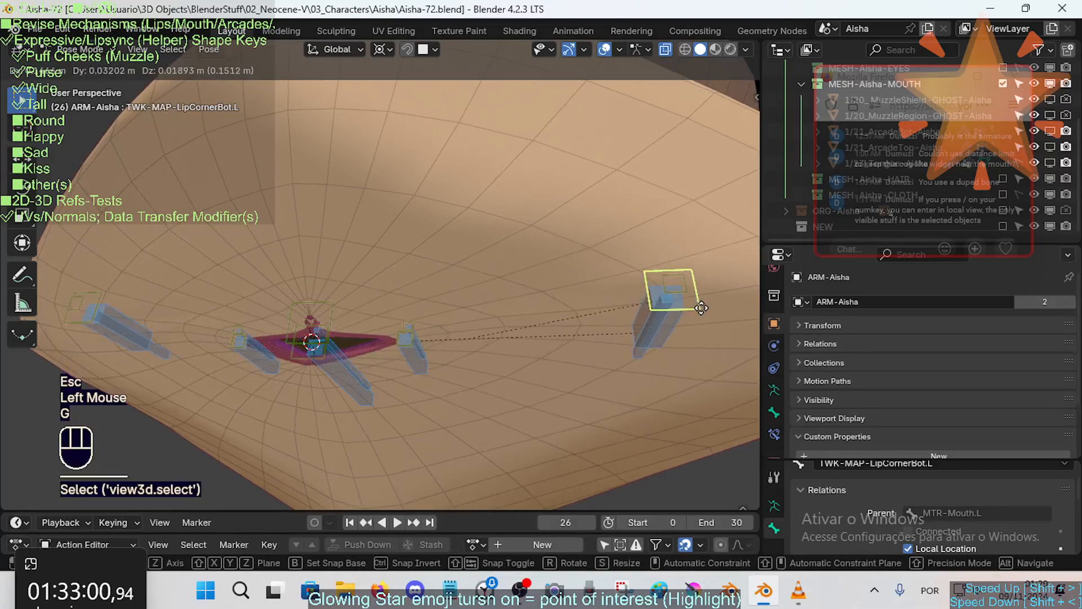
left_click(495, 317)
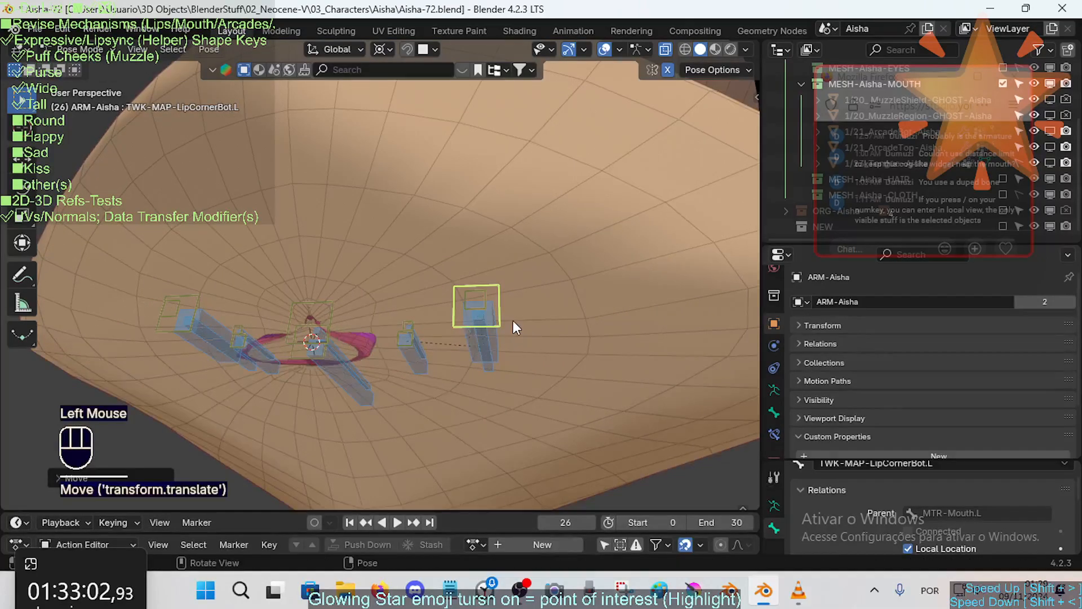
key("a")
key("alt+q")
key("alt+q")
Step: Return to Object Mode with the body mesh selected and enable On Cage for its Armature modifier
left_click(520, 297)
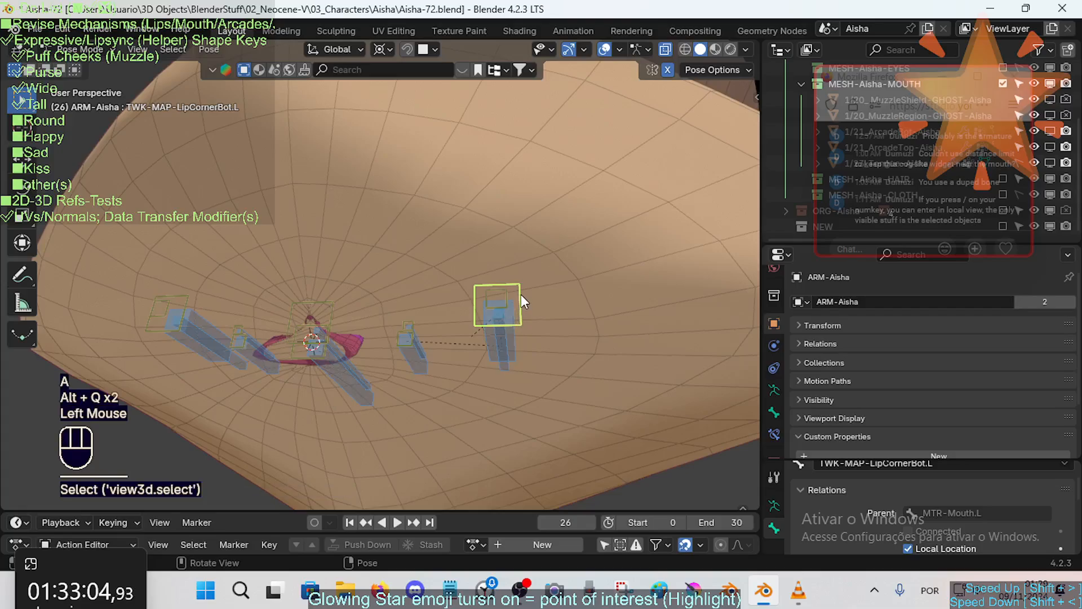
left_click(521, 297)
left_click(519, 295)
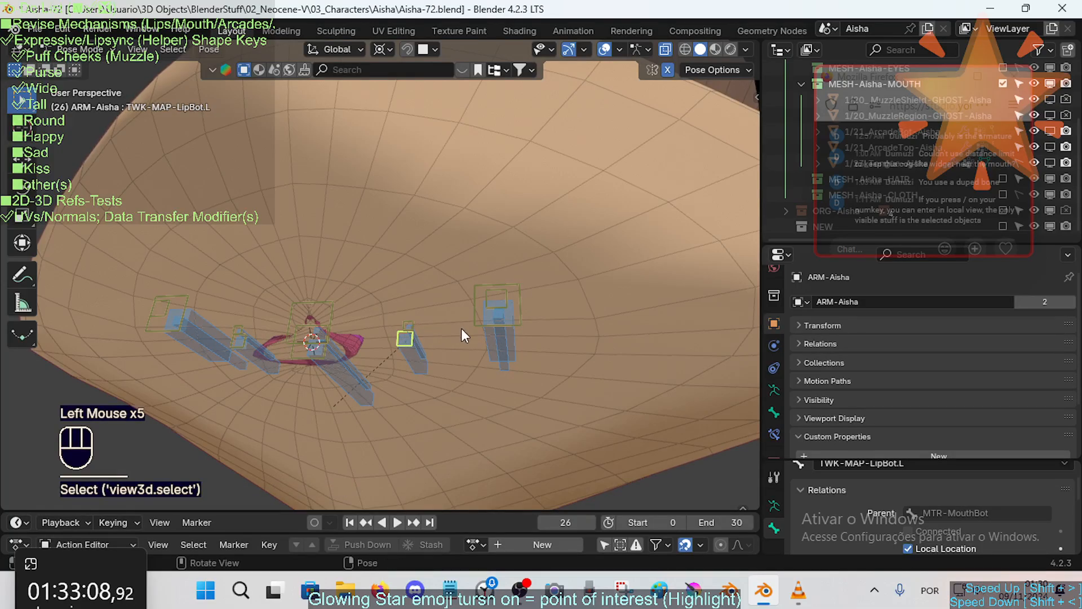
key("ctrl+Tab")
left_click(537, 263)
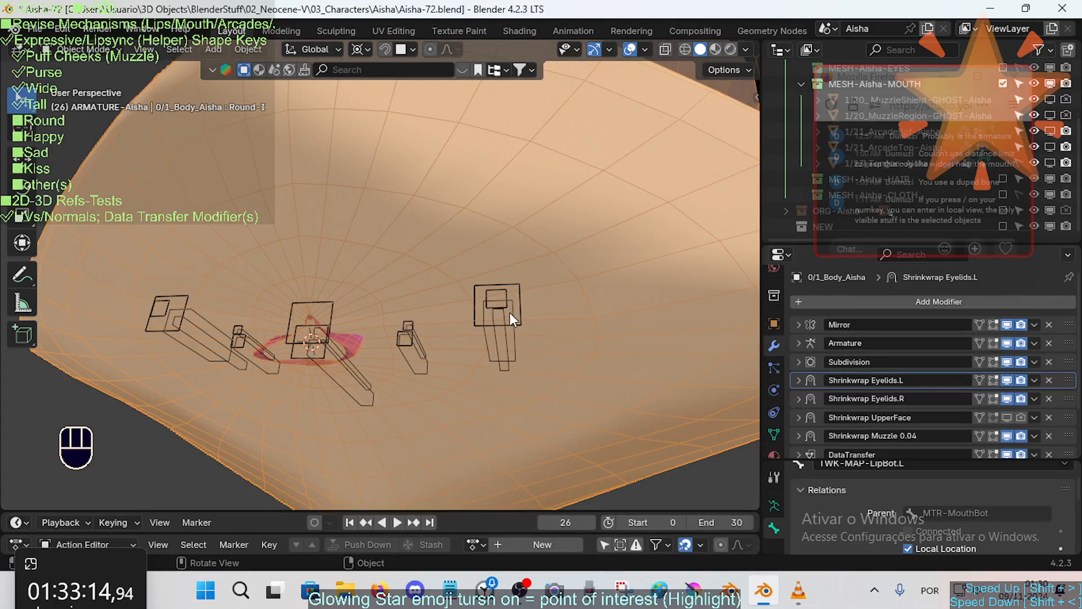
left_click(993, 345)
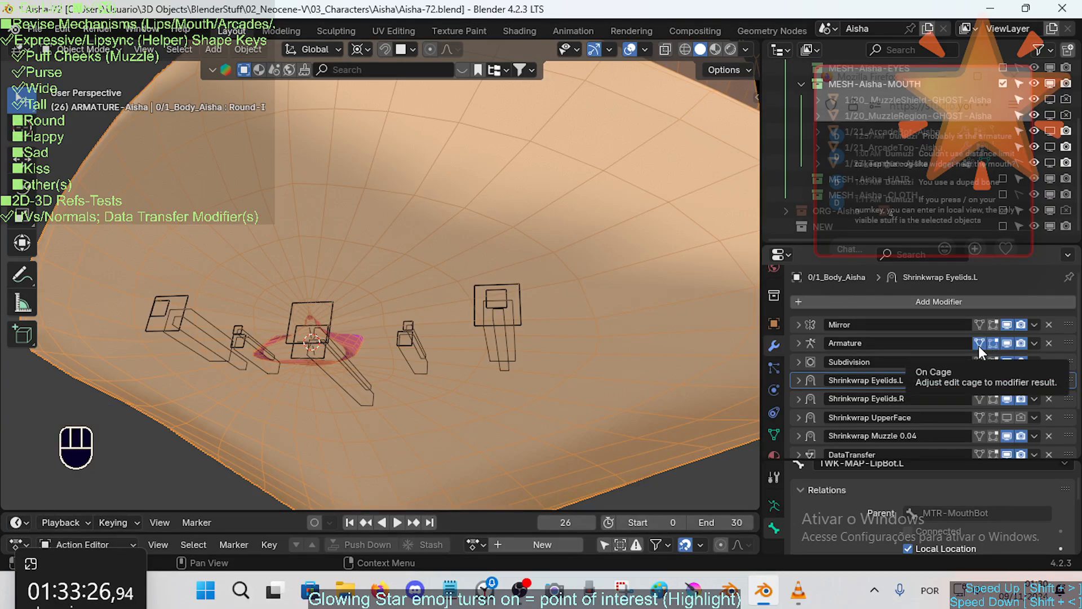
left_click(978, 346)
Step: Check the lips in the body mesh's Edit Mode with the armature deformation on the cage, and return to Object Mode
left_click(574, 324)
key("Tab")
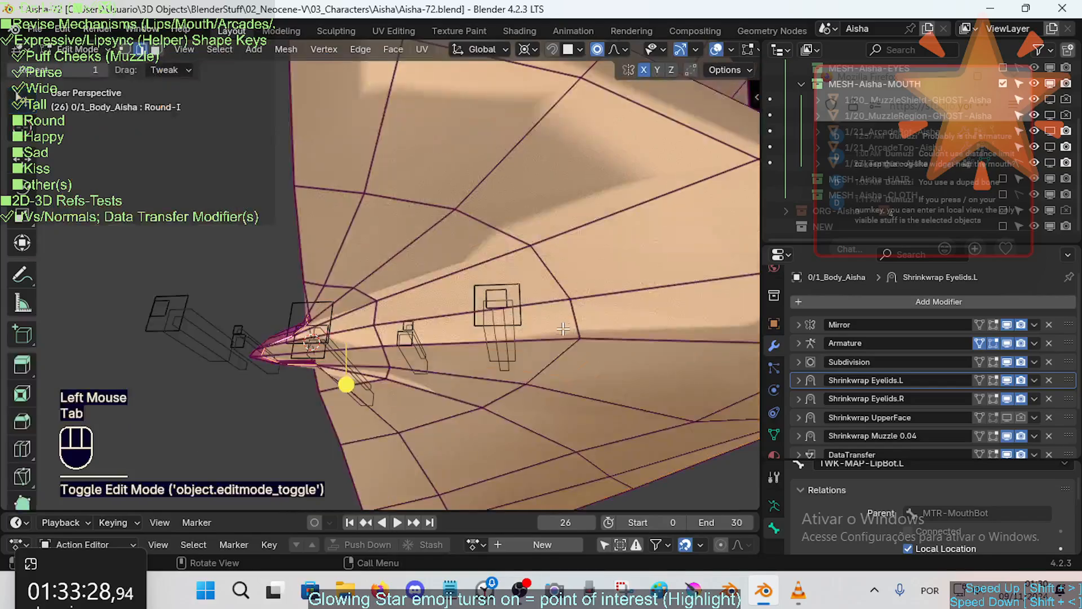
middle_click_drag(438, 362, 744, 386)
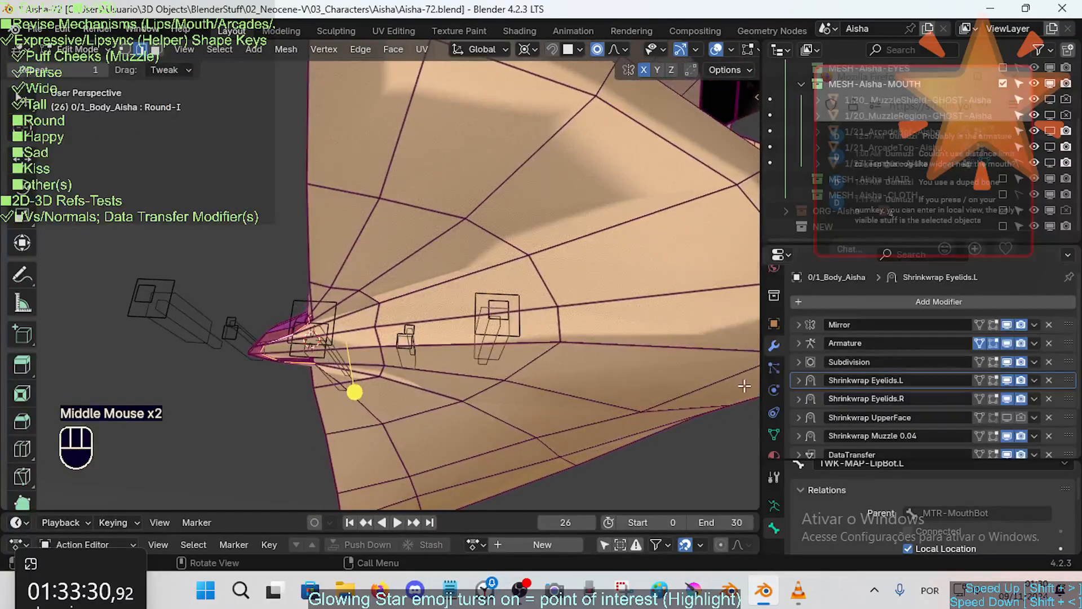
left_click(774, 433)
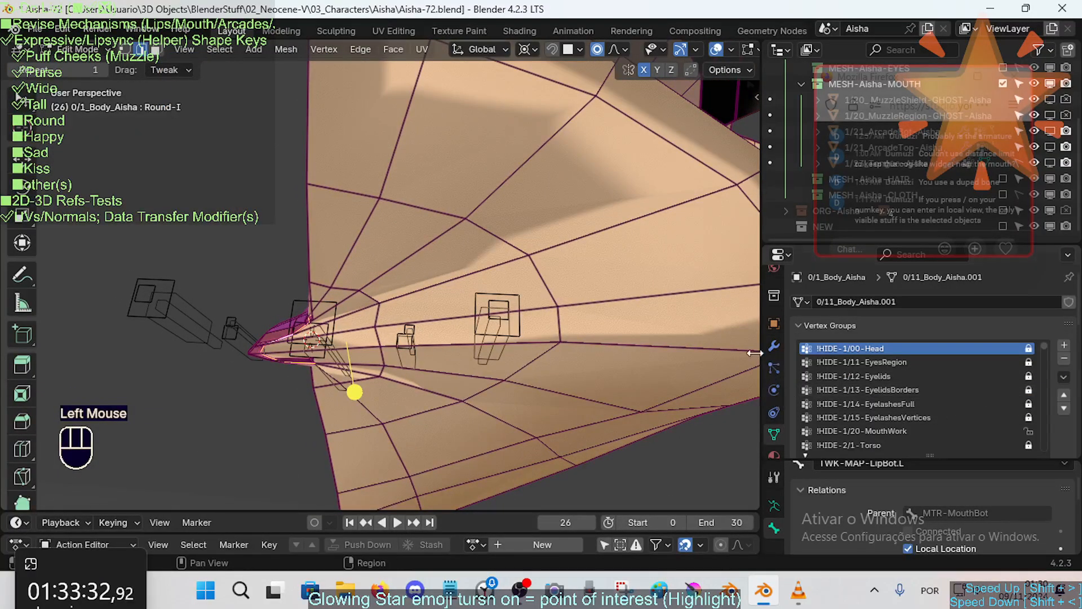
key("ctrl+Tab")
key("4")
key("ctrl+Tab")
left_click(547, 266)
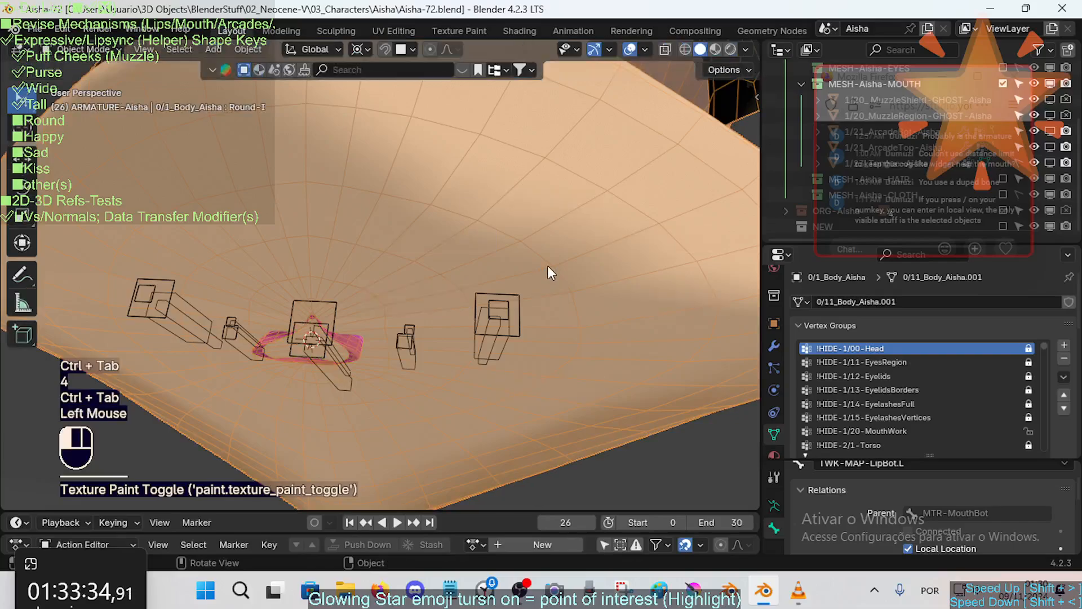
Step: Set the Round-I shape key to 0.000 and disable both Round-I and Round-II
scroll(895, 411, "down", 2)
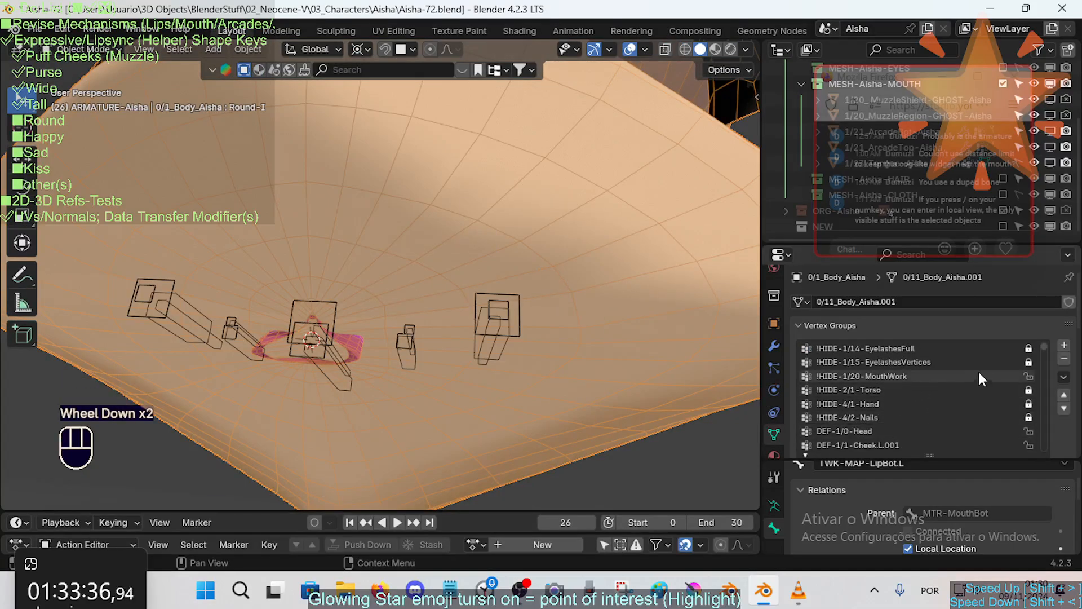
scroll(874, 347, "down", 2)
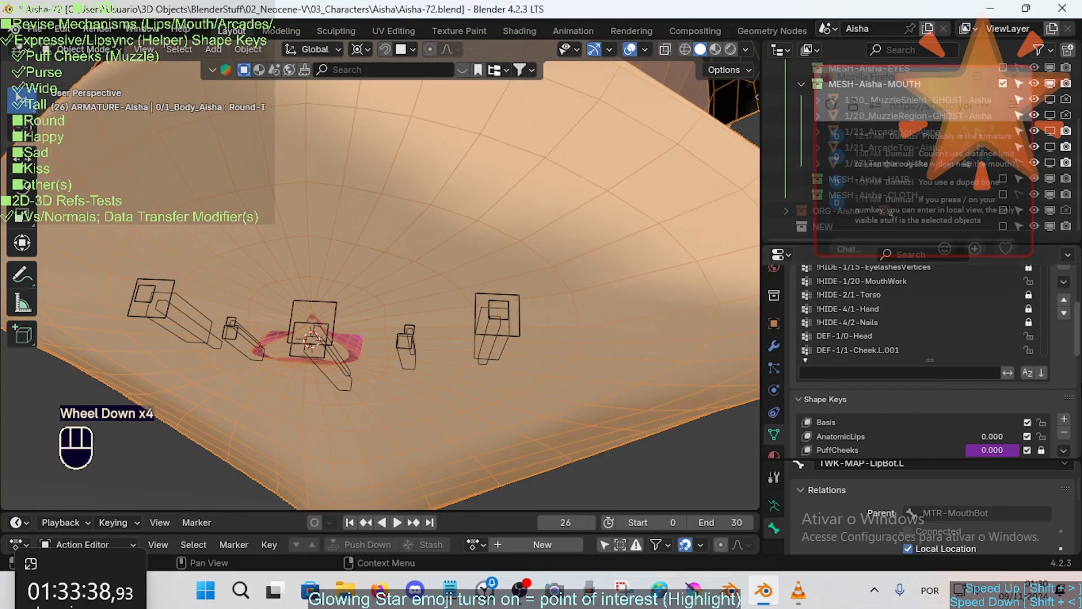
scroll(1063, 388, "down", 1)
left_click_drag(1001, 408, 936, 410)
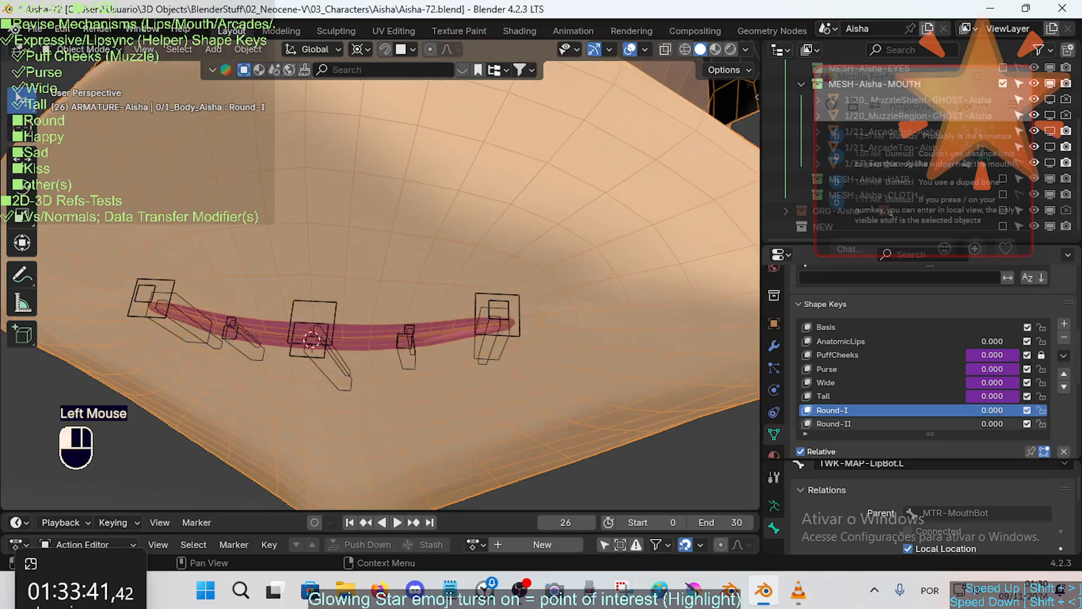
left_click(1024, 411)
left_click(1027, 421)
Step: Add a new shape key to the body mesh, name it RoundedSmall and set its value to 1.000
left_click(1064, 323)
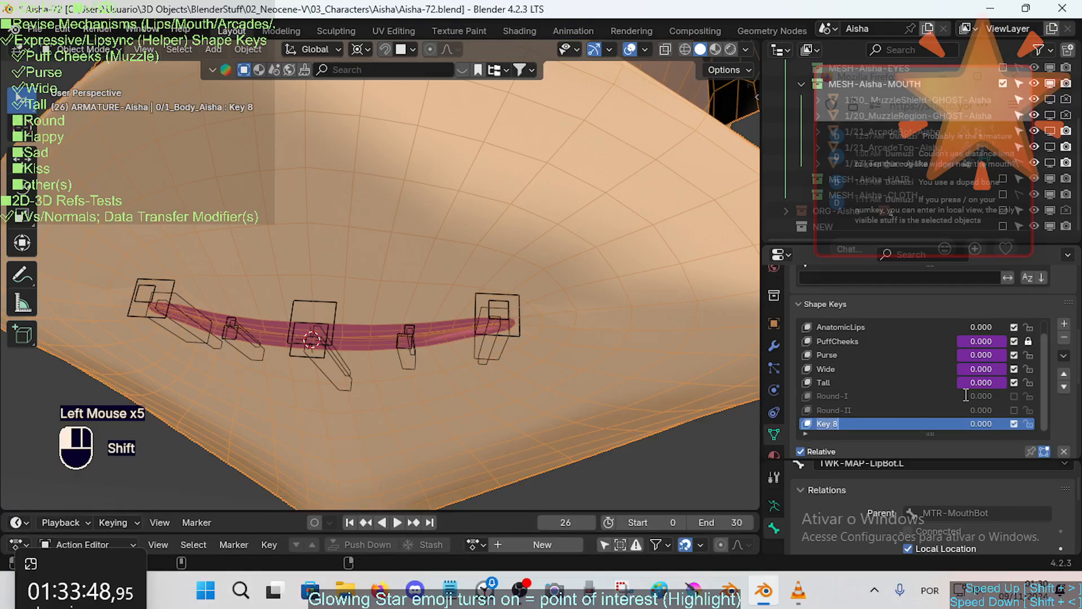
type("RoundedSmall")
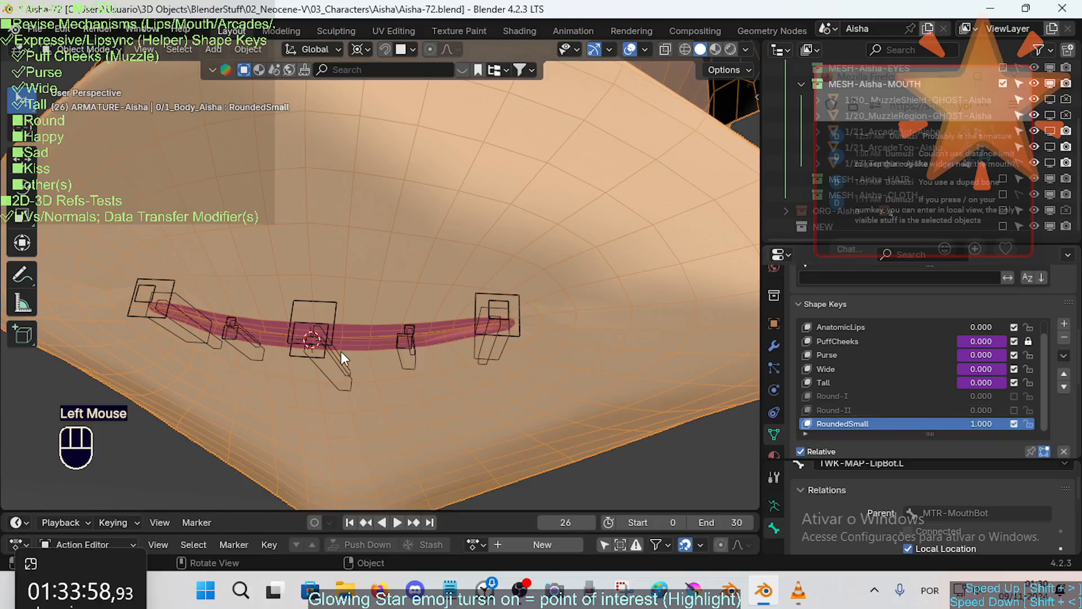
Step: Re-enable the Round-II shape key, and preview Round-I on the lips before disabling Round-I again
middle_click_drag(340, 351, 516, 388, "shift")
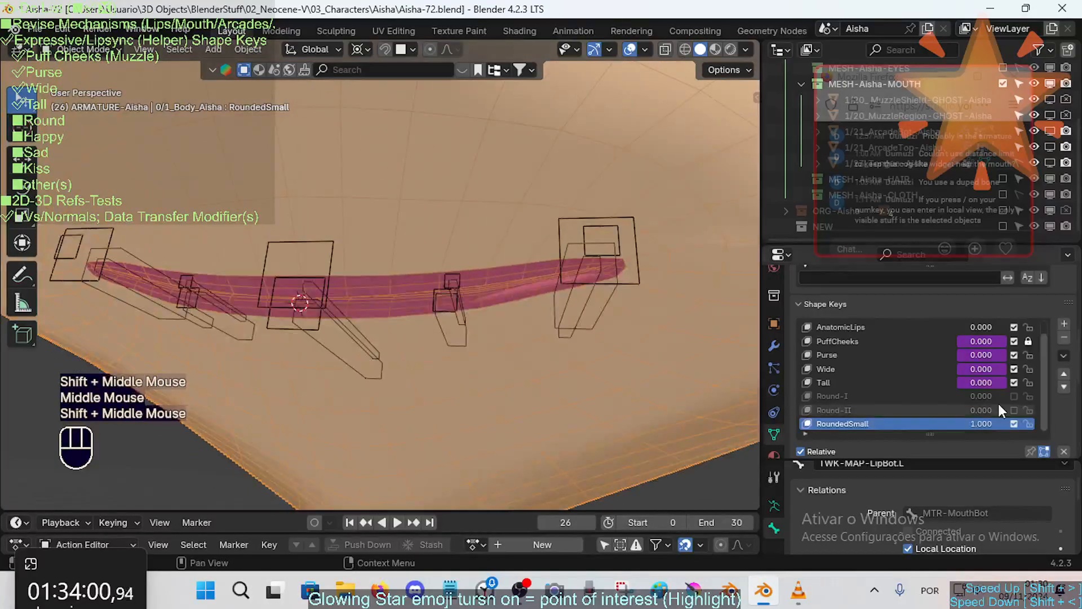
left_click_drag(992, 410, 971, 396)
left_click(1013, 411)
left_click(1013, 395)
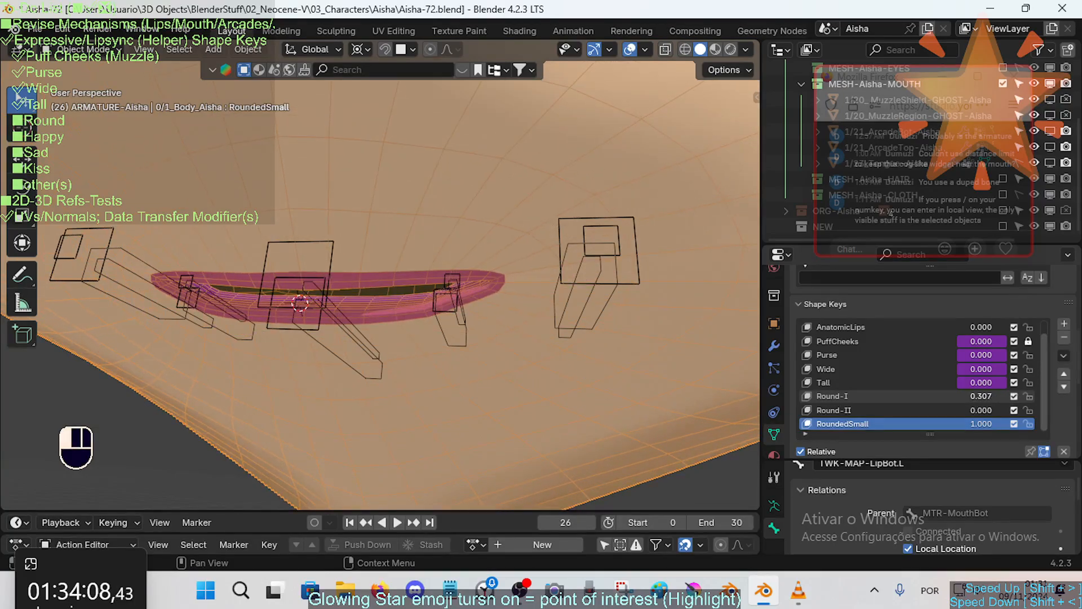
left_click(1014, 396)
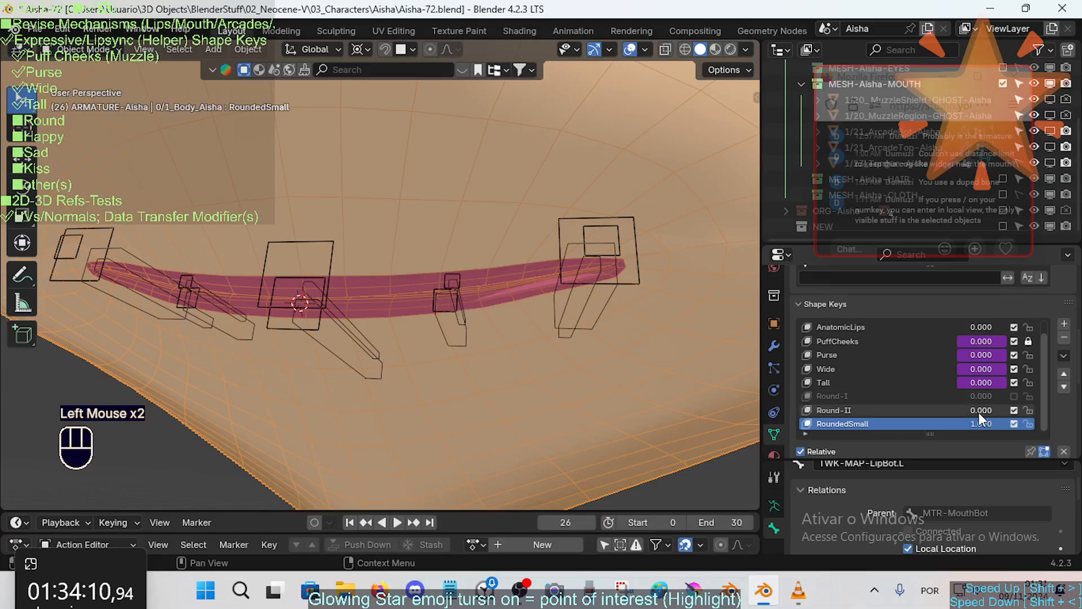
Step: Review the body mesh's modifier stack, vertex groups and shape key list
left_click(774, 345)
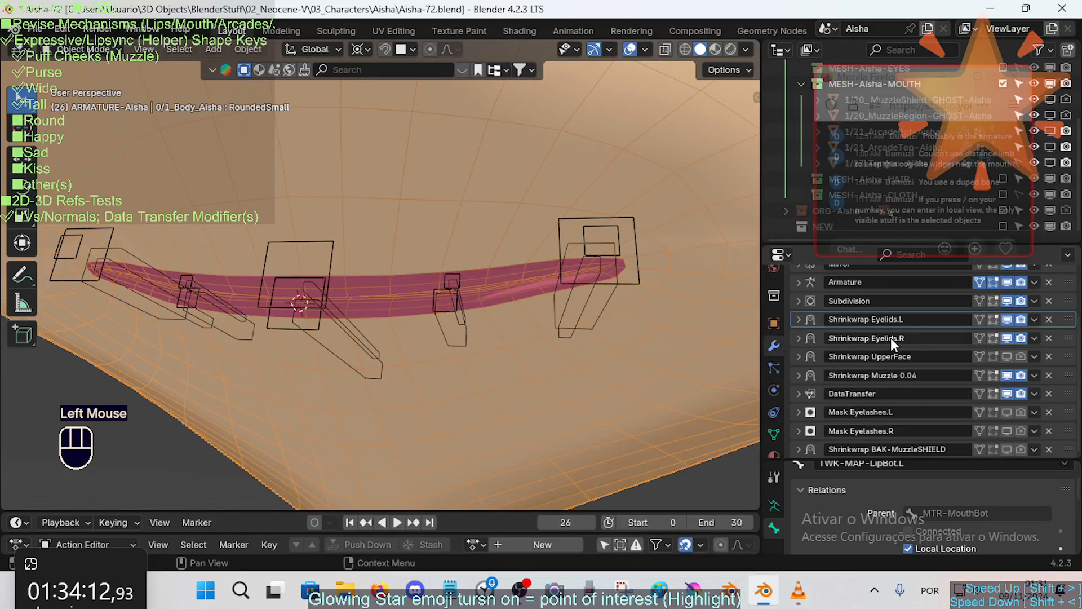
scroll(966, 339, "up", 1)
left_click(775, 435)
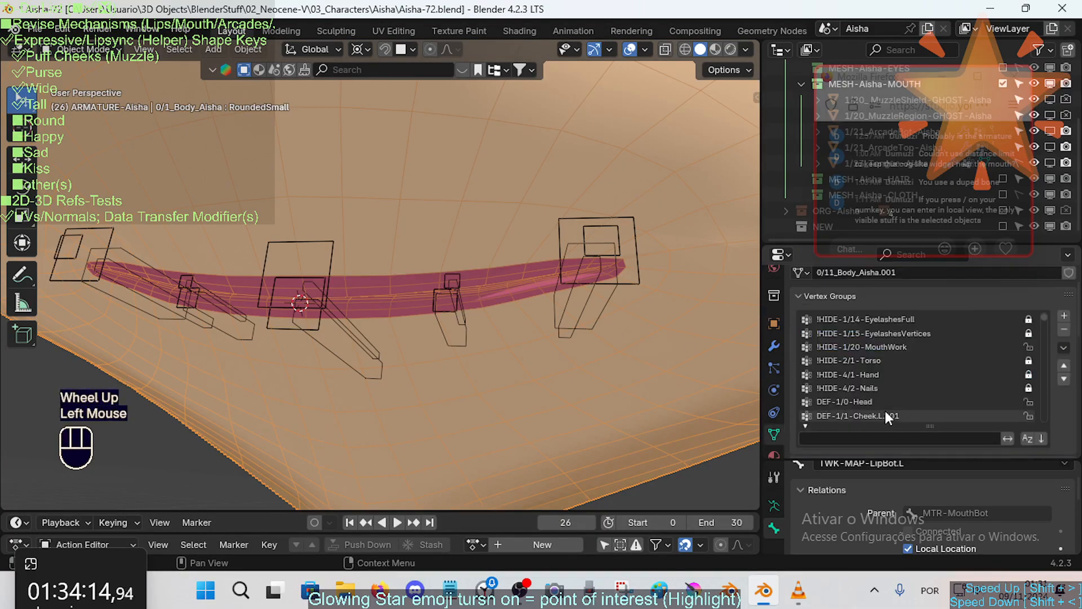
scroll(920, 416, "down", 5)
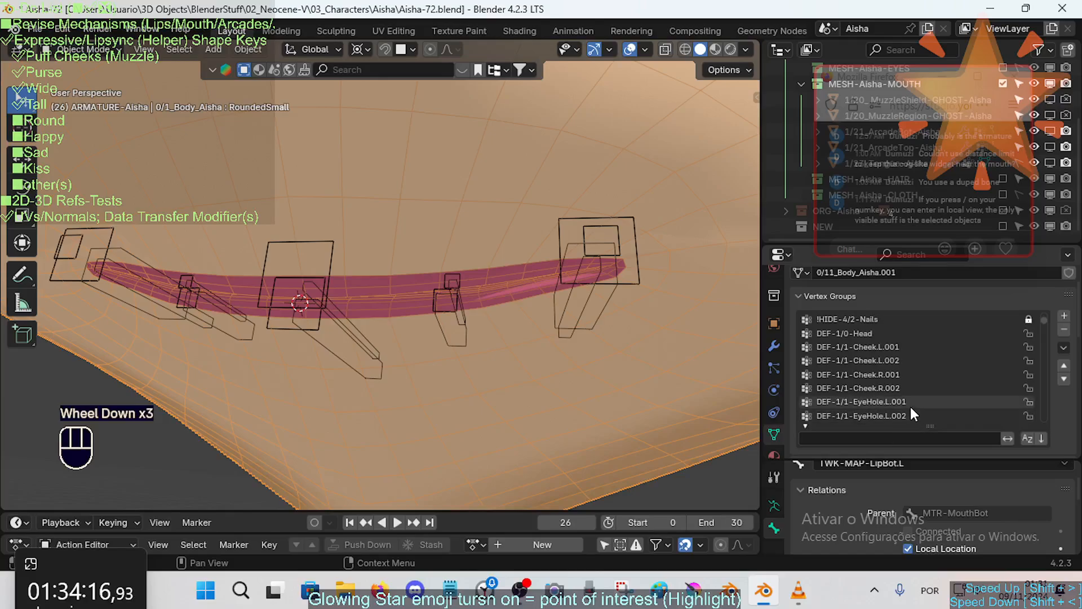
scroll(904, 408, "up", 3)
scroll(851, 382, "down", 3)
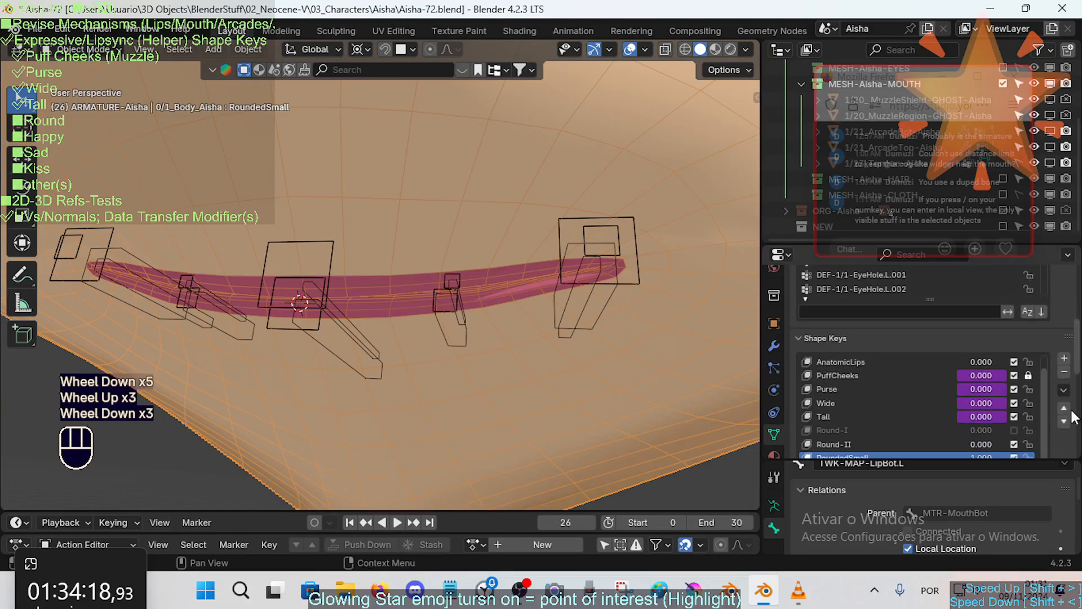
scroll(1011, 395, "down", 1)
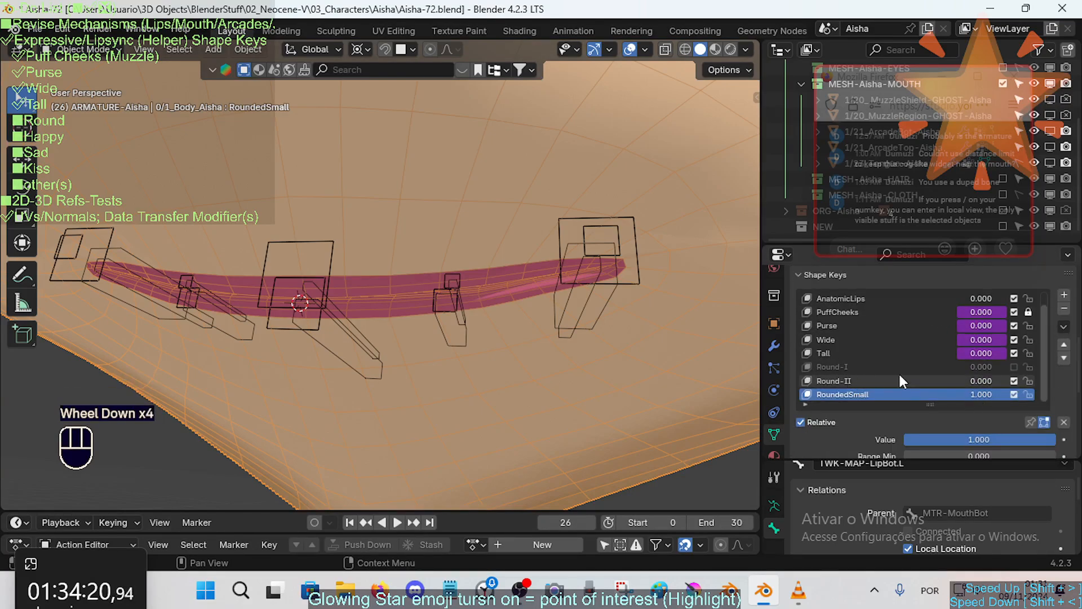
scroll(435, 312, "up", 1)
scroll(435, 312, "down", 1)
Step: Enter Edit Mode on the body mesh with RoundedSmall active and inspect the lips with and without X-ray
left_click(492, 261)
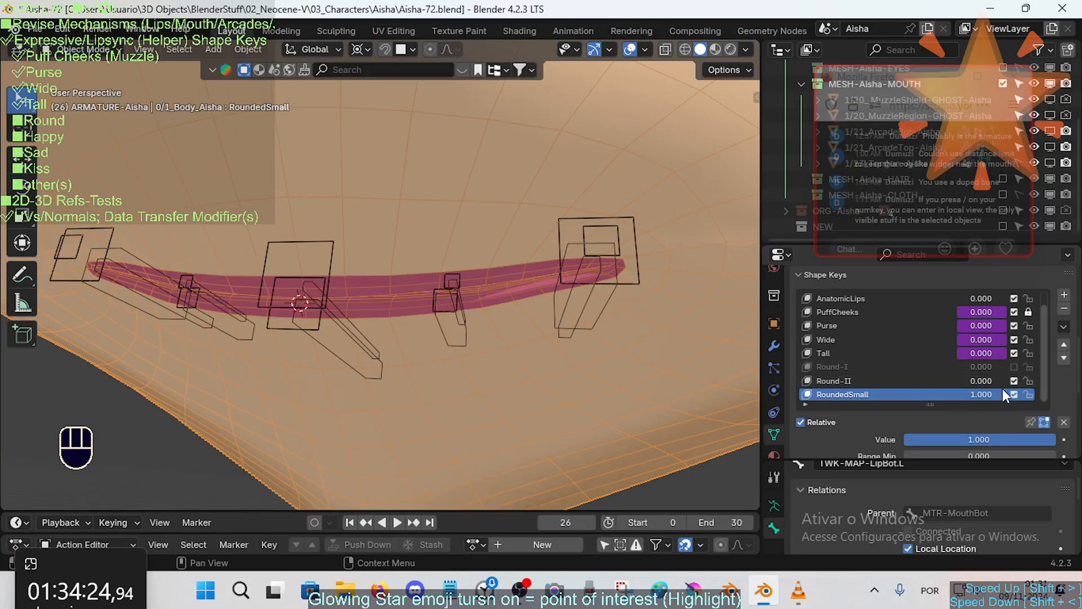
left_click(467, 243)
key("Tab")
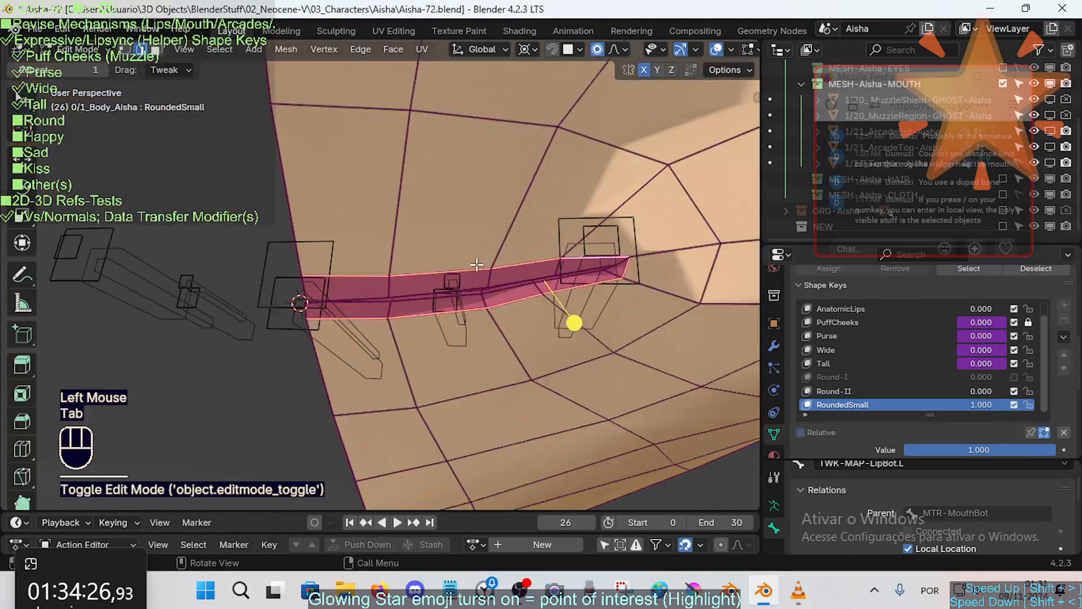
key("alt+z")
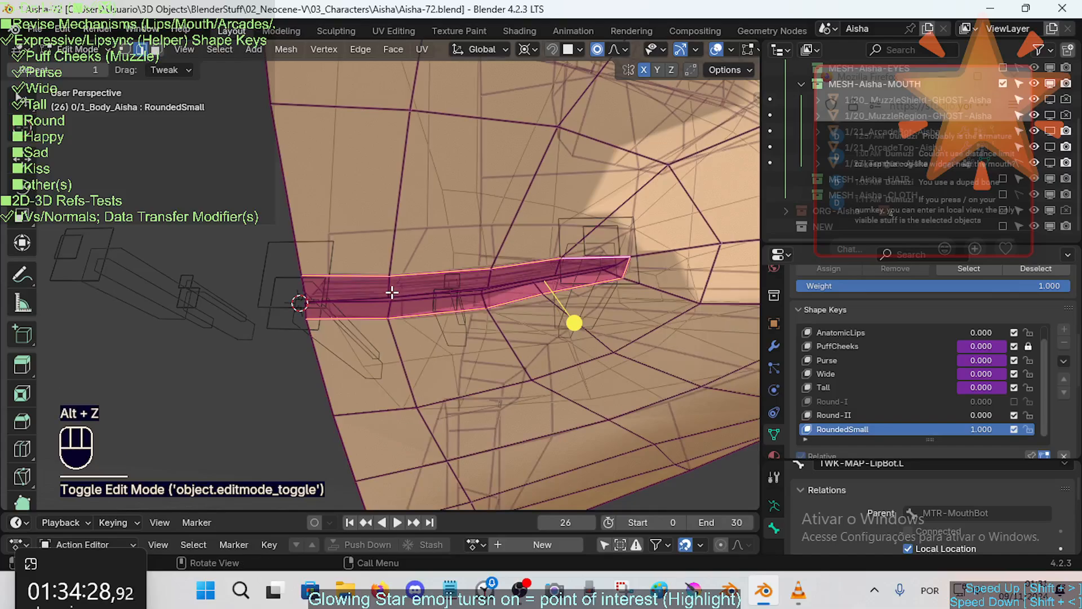
scroll(383, 298, "down", 1)
middle_click_drag(382, 300, 361, 336)
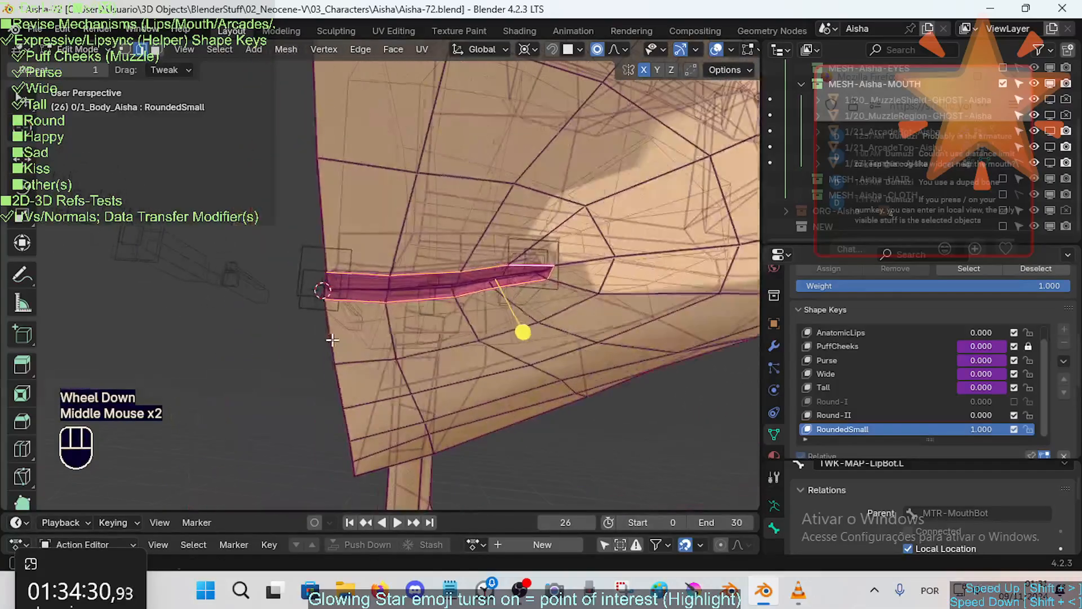
key("alt+z")
Step: Select the vertices of the !HIDE-1/20-MouthWork vertex group and hide all other geometry
scroll(949, 386, "up", 6)
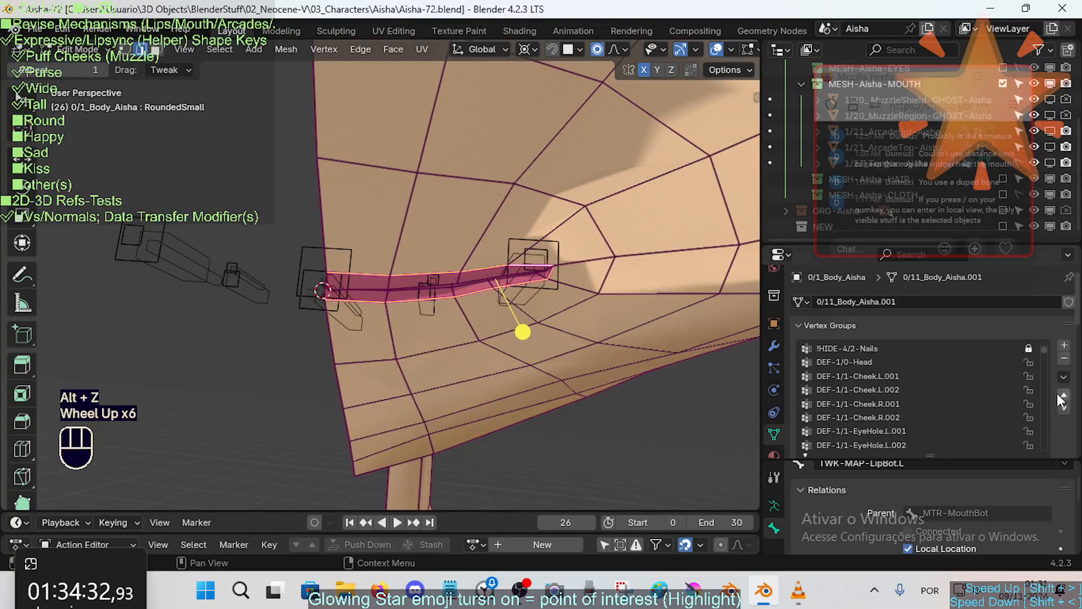
left_click_drag(1044, 350, 1045, 329)
scroll(908, 399, "down", 3)
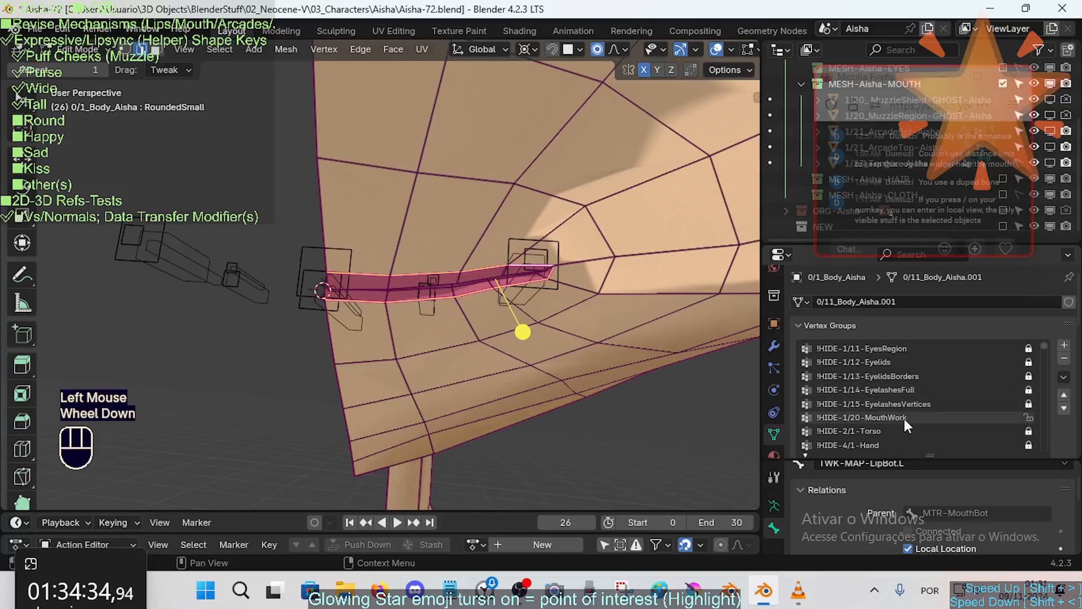
left_click(905, 388)
scroll(958, 394, "down", 1)
left_click(966, 426)
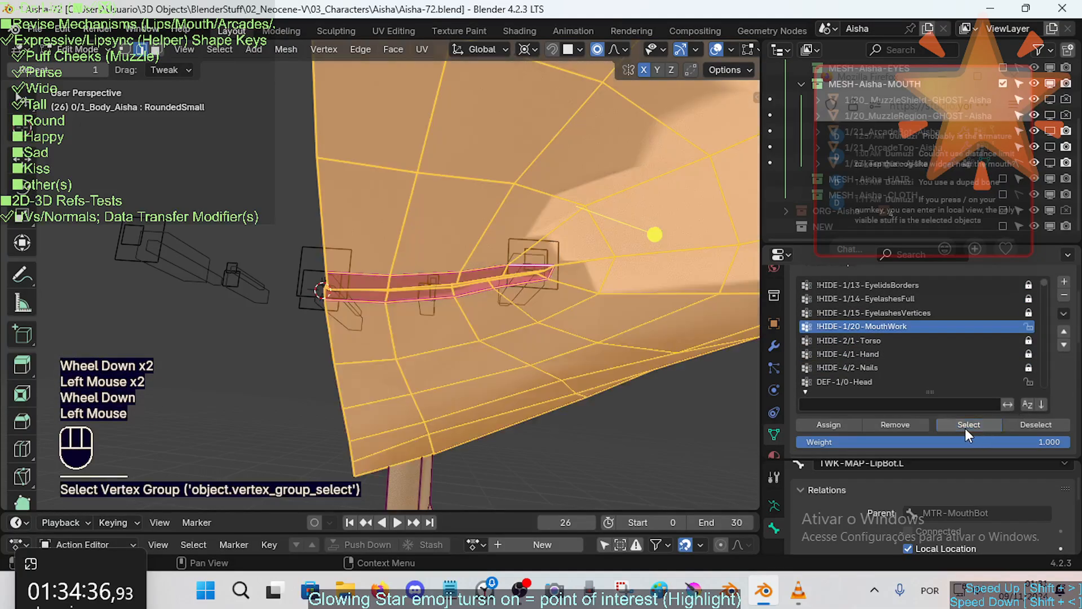
key("shift+h")
Step: Switch to face selection and hide two face loops of the isolated mouth region, including the one along the muzzle's upper side
middle_click_drag(525, 322, 451, 186)
scroll(495, 330, "down", 1)
key("alt+a")
key("3")
left_click(483, 337, "alt+shift")
key("h")
left_click(493, 92, "alt+shift")
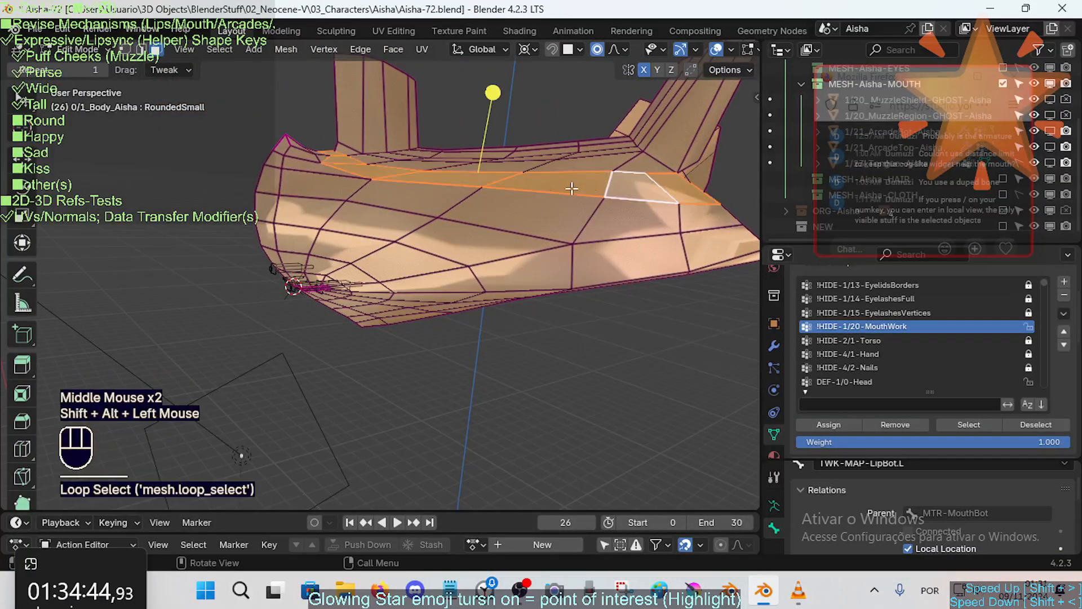
key("h")
Step: Select the faces at the front tip of the muzzle's upper edge with circle select and hide them
middle_click_drag(493, 92, 403, 212)
key("c")
left_click(299, 137)
right_click(299, 136)
key("alt+a")
key("c")
left_click(299, 135)
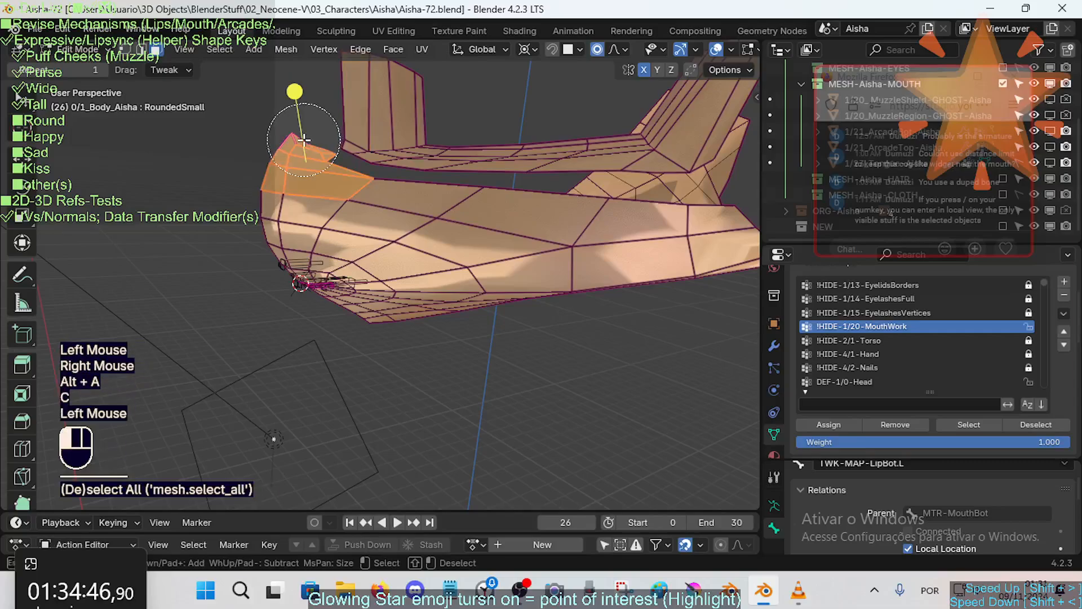
right_click(300, 133)
key("h")
Step: Select the face loop running down the rear side of the muzzle and hide it
middle_click_drag(300, 135, 542, 274)
left_click(621, 273, "alt+shift")
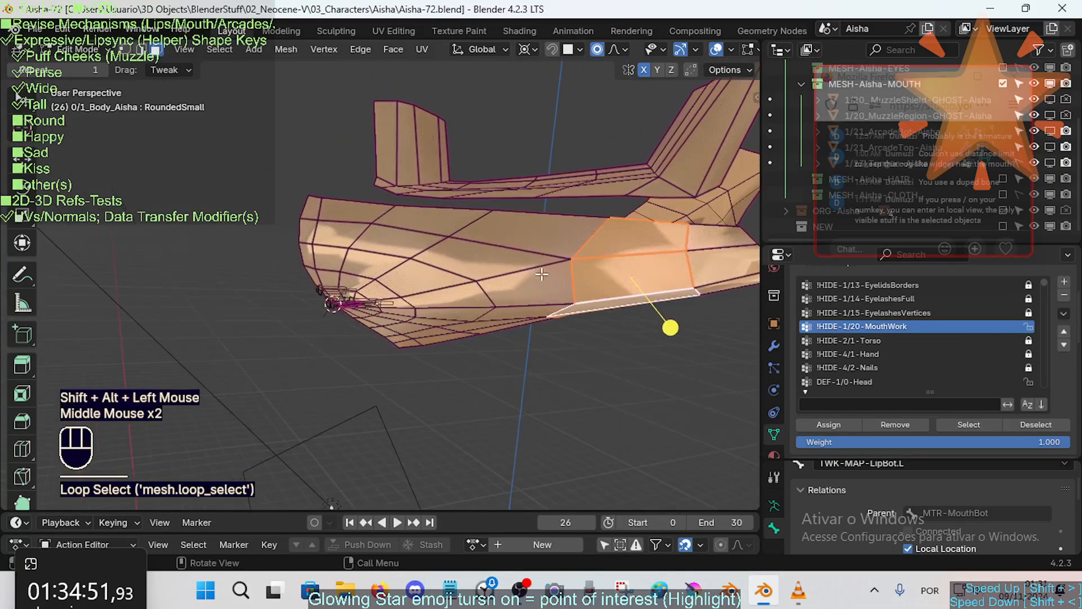
left_click(463, 228, "alt+shift")
key("alt+a")
left_click(686, 260, "alt+shift")
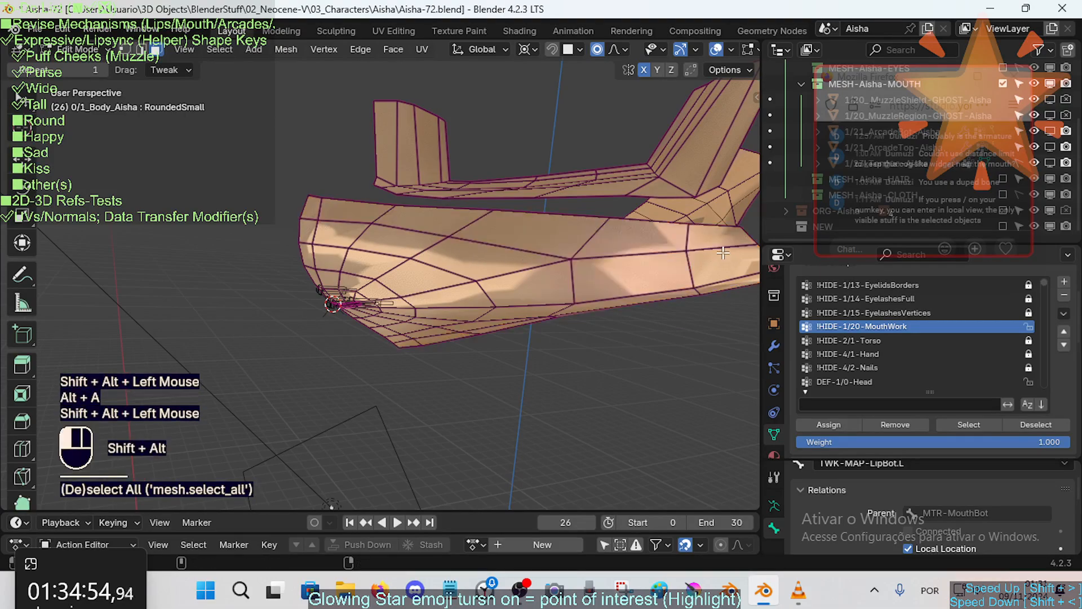
middle_click_drag(687, 260, 587, 247)
key("h")
Step: Select the linked muzzle piece, grow the selection over the lips, hide all unselected geometry and save the file
middle_click_drag(477, 319, 550, 330, "shift")
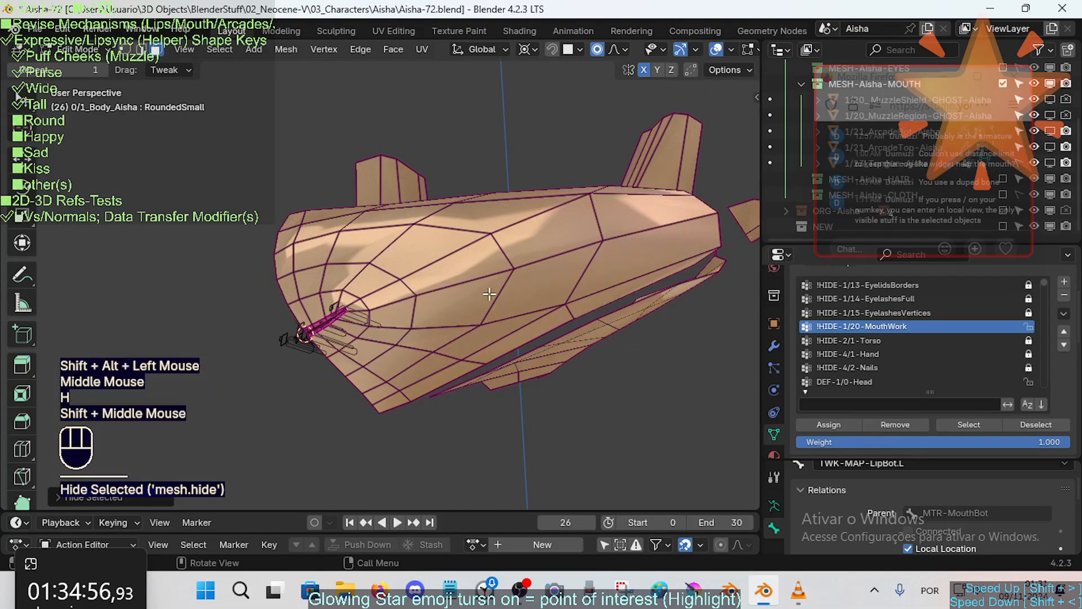
key("l")
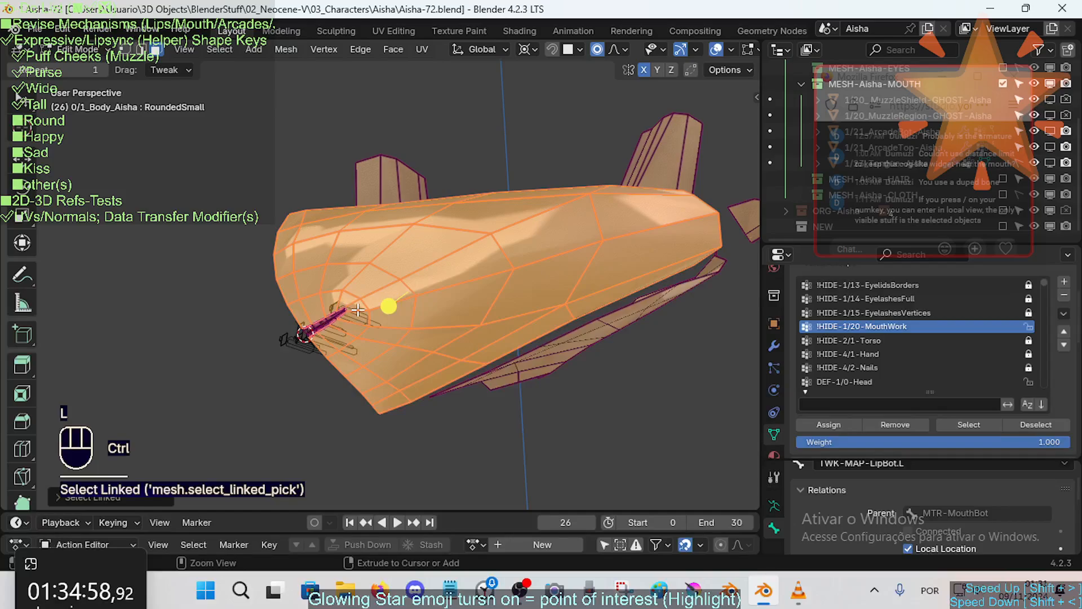
key("ctrl+KP_Add")
key("ctrl+KP_Add")
key("ctrl+KP_Add")
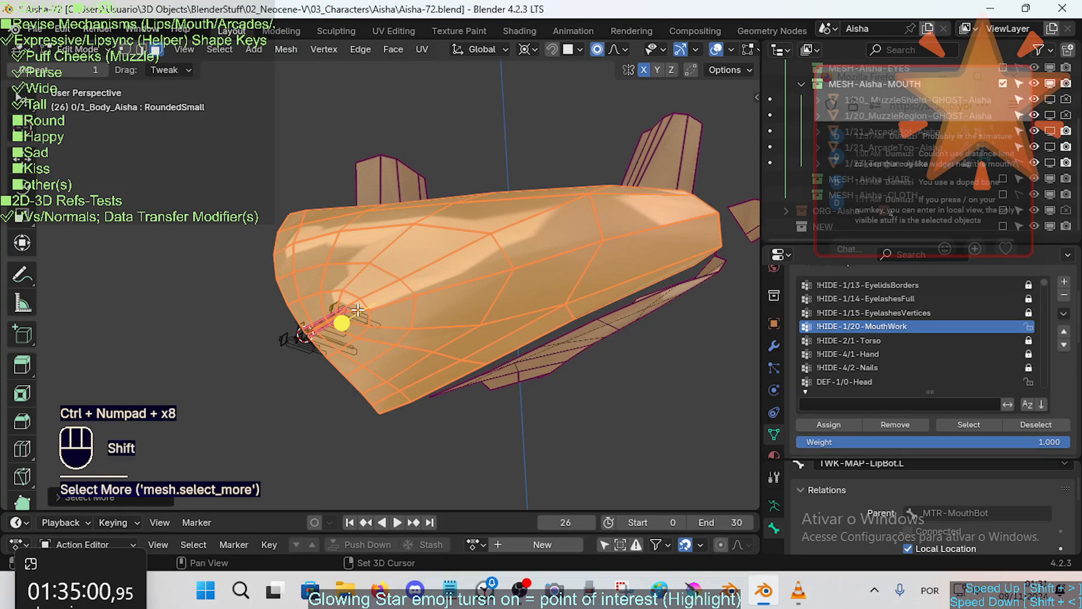
key("shift+h")
middle_click_drag(358, 310, 417, 322)
scroll(422, 322, "up", 3)
key("ctrl+s")
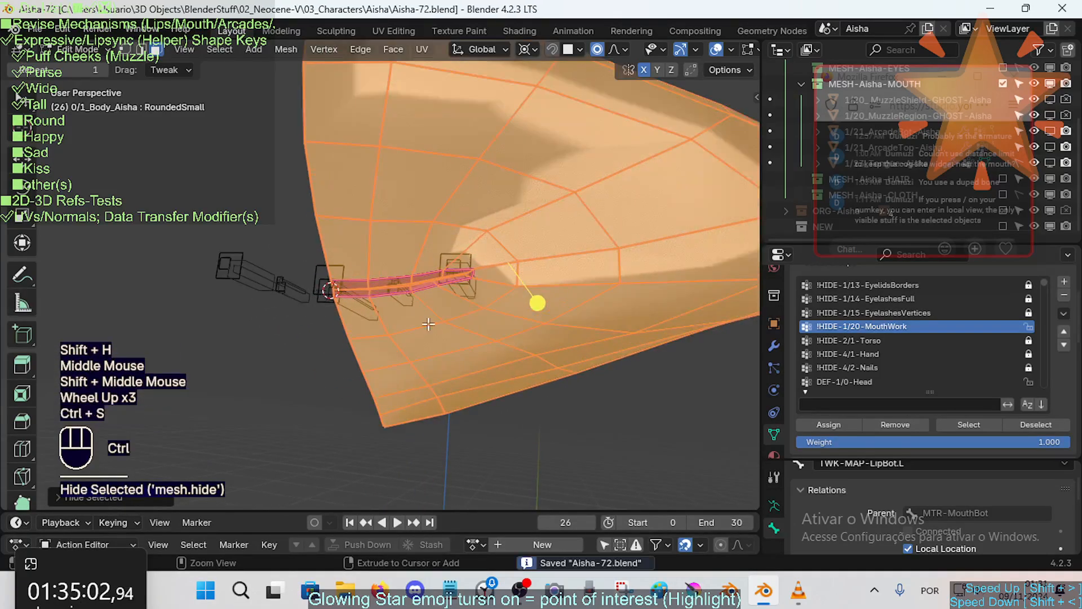
Step: Re-enter Edit Mode on the body mesh with nothing selected, using vertex selection and X-ray display
scroll(428, 324, "up", 2)
key("ctrl+Tab")
scroll(377, 338, "up", 1)
scroll(371, 339, "down", 1)
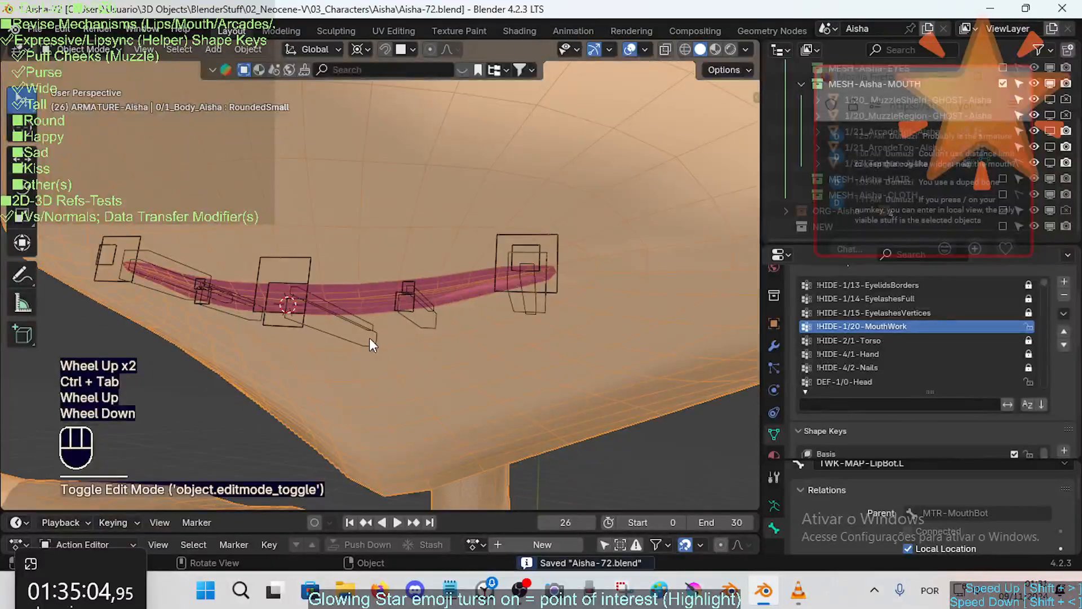
left_click(372, 337)
key("Tab")
scroll(339, 350, "up", 1)
mouse_move(338, 349)
middle_mouse_down()
mouse_move(263, 382)
mouse_move(355, 341)
middle_mouse_up()
key("alt+a")
key("1")
key("1")
key("alt+z")
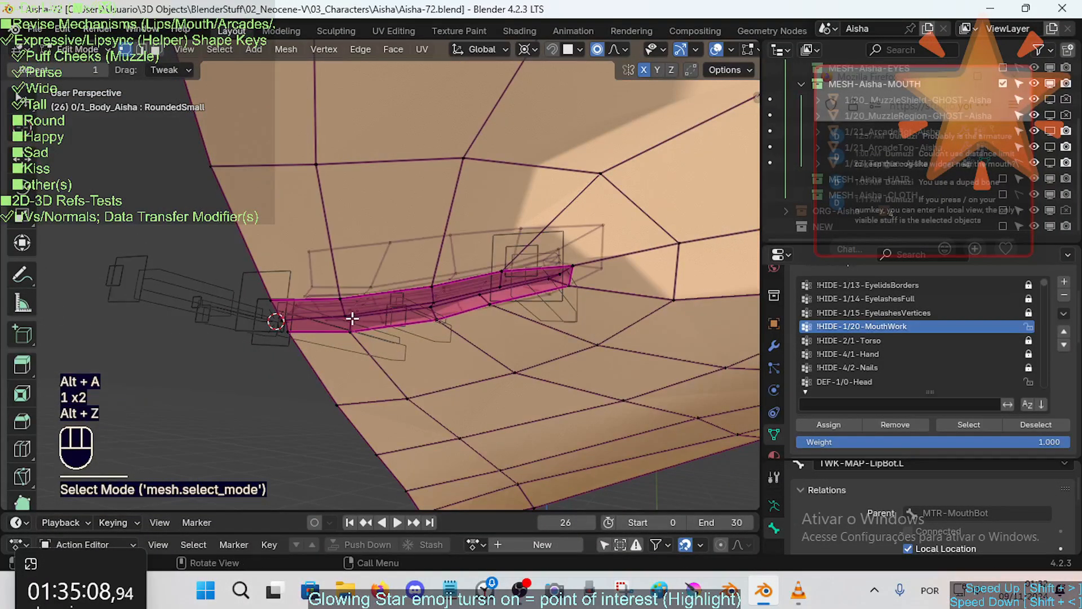
Step: Circle-select the vertices of the lip edge loop nearest the mouth's centre and edge-slide them toward the centre
key("c")
left_click(359, 301)
left_click(378, 244)
right_click(374, 337)
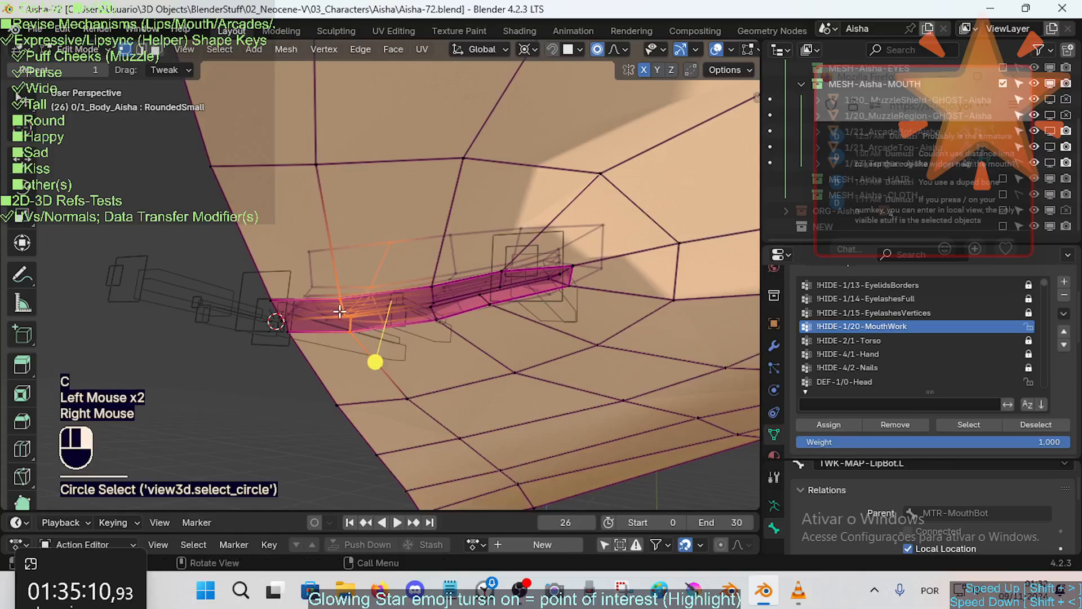
middle_click_drag(374, 337, 411, 335)
scroll(389, 335, "up", 1)
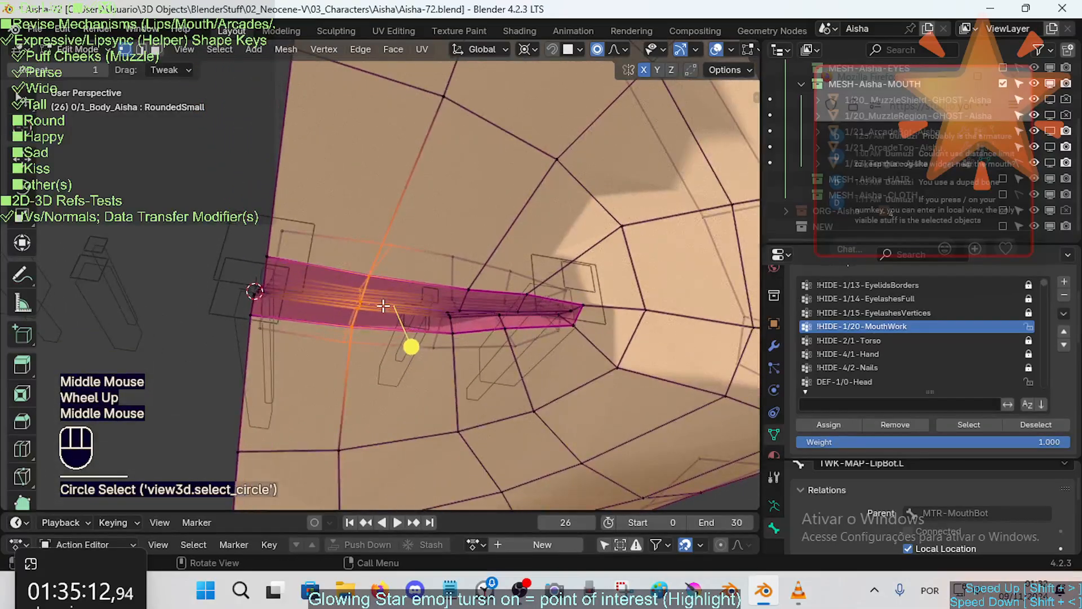
key("g")
key("g")
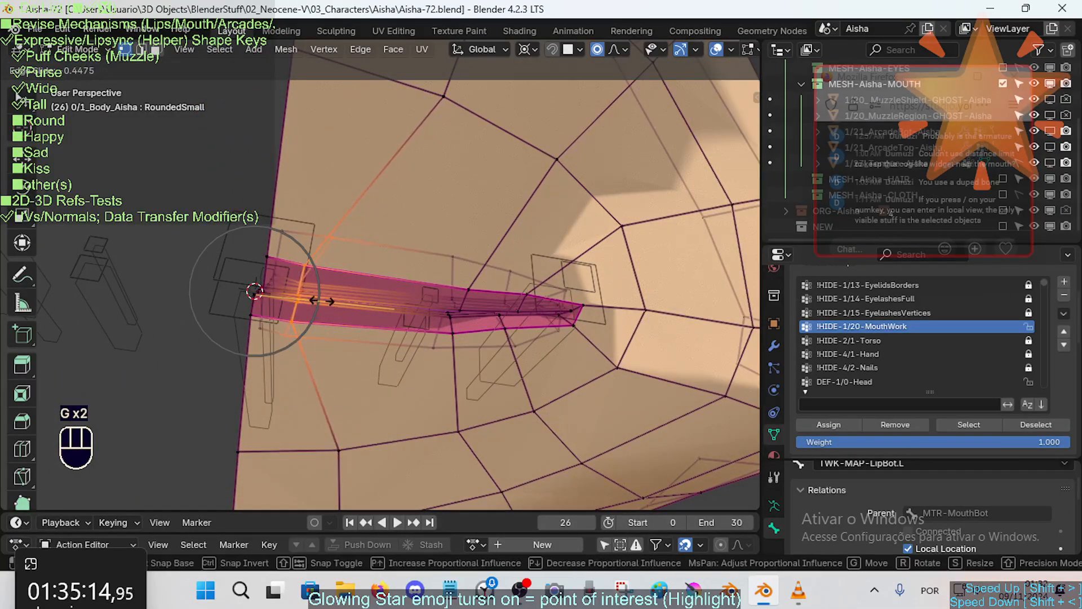
left_click(328, 294)
key("Escape")
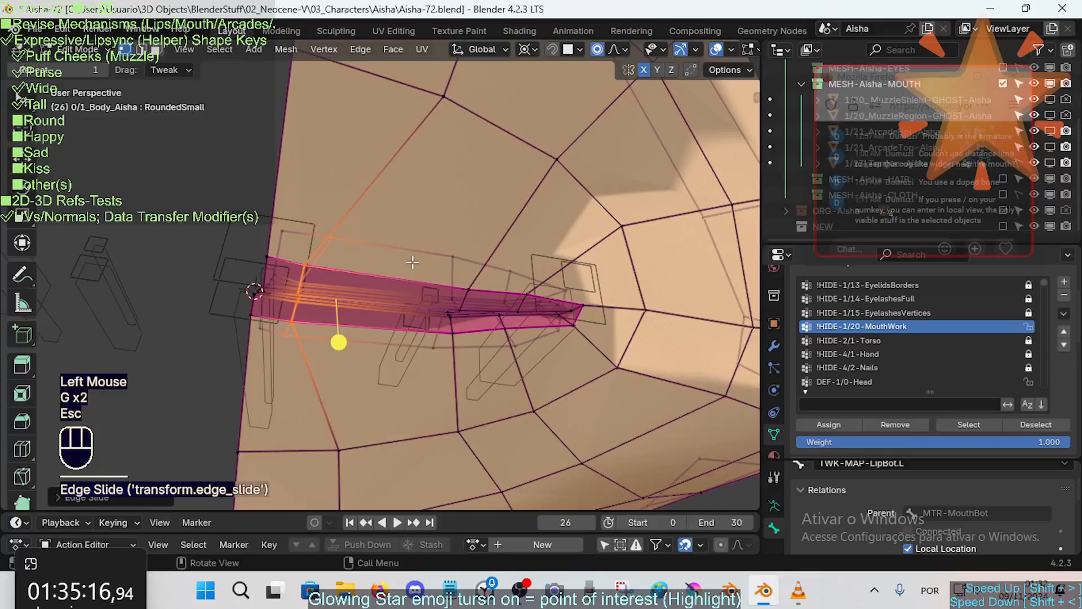
Step: Set the transform pivot point to Individual Origins and move the selected lip loop vertices
left_click(525, 49)
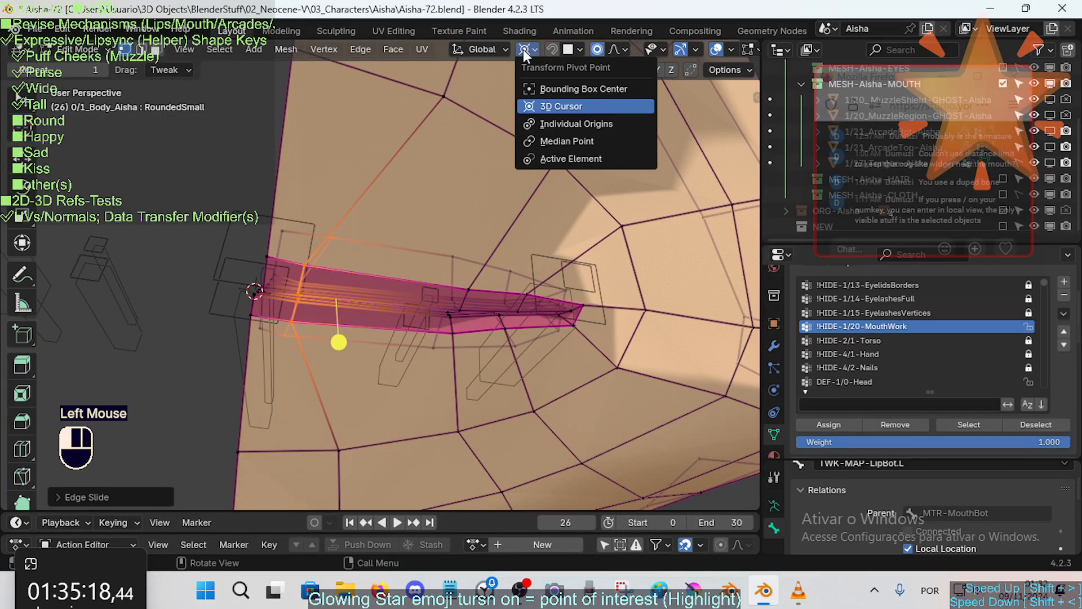
left_click(543, 125)
key("g")
left_click(390, 242, "shift")
middle_click_drag(418, 285, 451, 285)
key("g")
left_click(337, 358, "shift")
key("g")
left_click(367, 332, "shift")
Step: Select the next edge loop running up from the upper lip and try to slide it
key("alt+a")
left_click(457, 295, "alt+shift")
key("alt+a")
left_click(456, 295, "alt+shift")
key("alt+a")
left_click(458, 295, "alt+shift")
key("alt+a")
left_click(455, 290, "alt+shift")
scroll(471, 155, "down", 4)
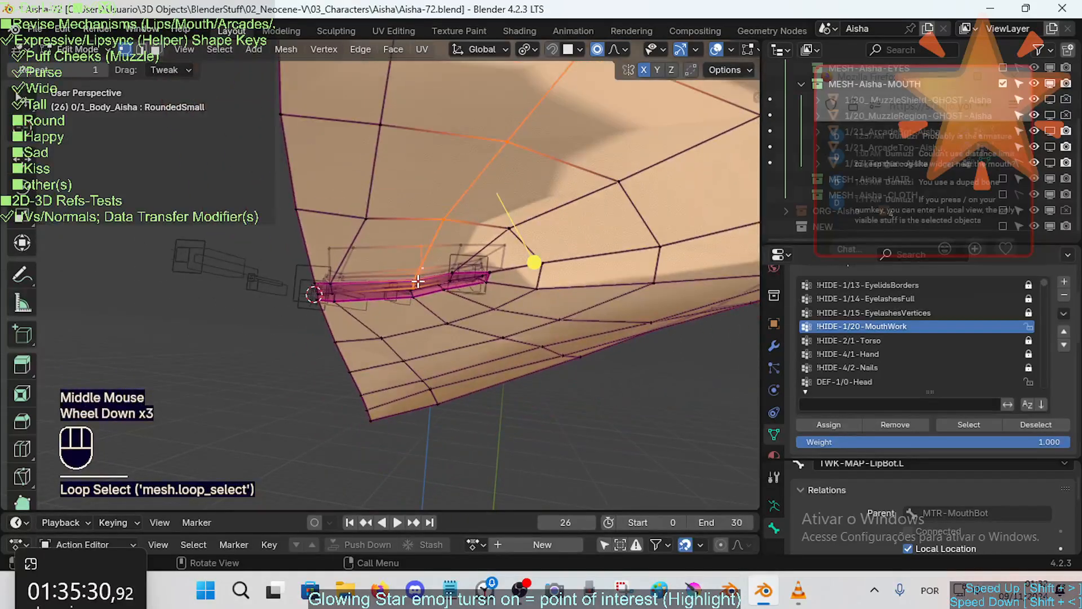
middle_click_drag(471, 156, 367, 142)
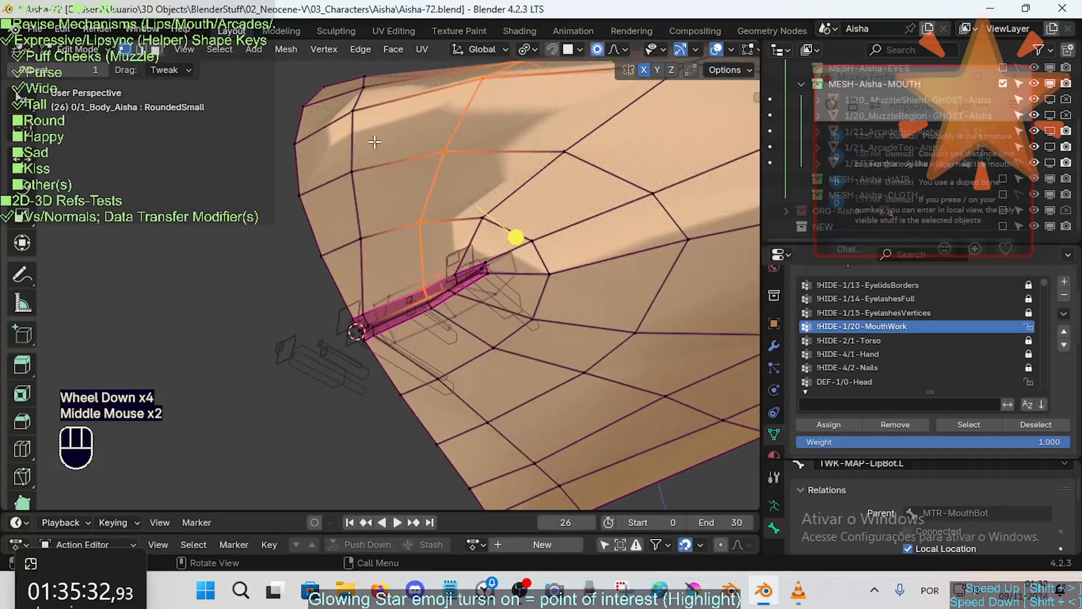
key("g")
key("g")
key("Escape")
middle_click_drag(356, 218, 377, 238, "shift")
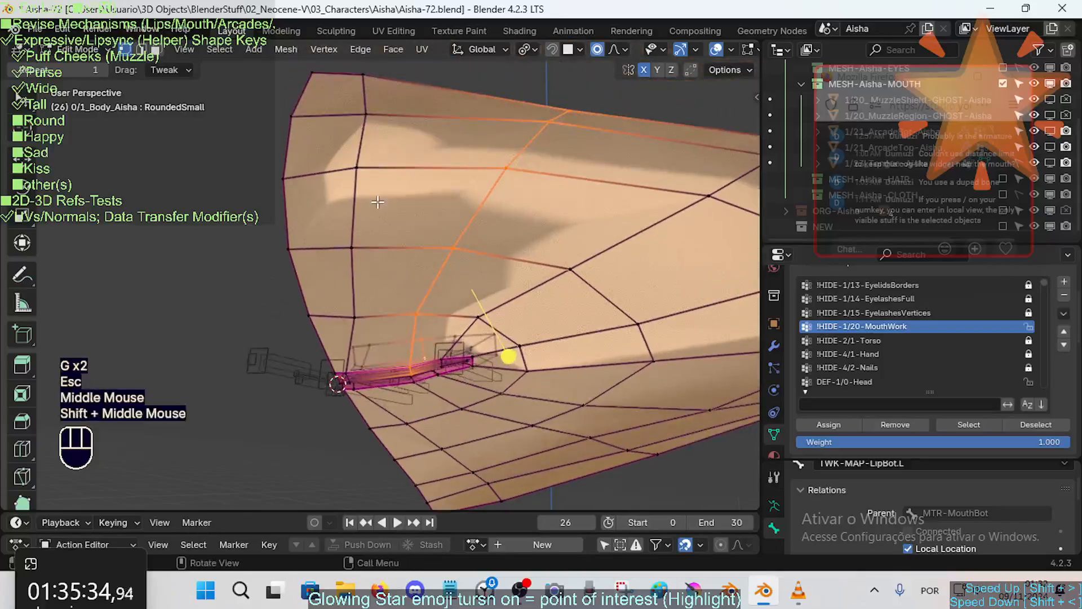
Step: Undo the lip loop slides and selections back to before Edit Mode was re-entered
key("ctrl+z")
key("ctrl+z")
key("ctrl+z")
key("ctrl+z")
key("ctrl+z")
key("ctrl+z")
key("ctrl+z")
key("ctrl+z")
key("ctrl+z")
key("ctrl+z")
key("ctrl+z")
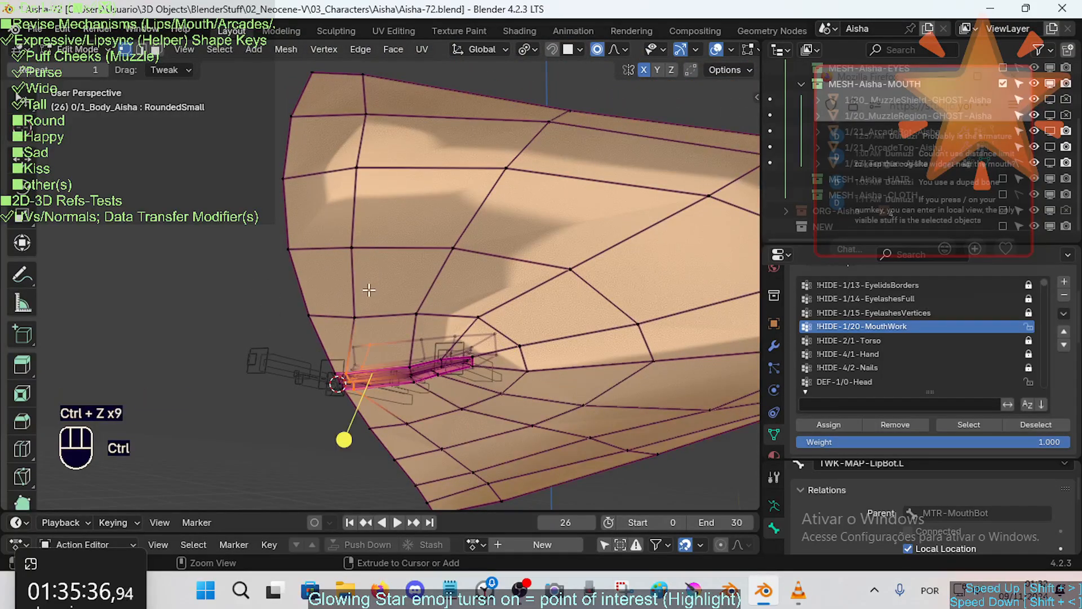
key("ctrl+z")
key("ctrl+z")
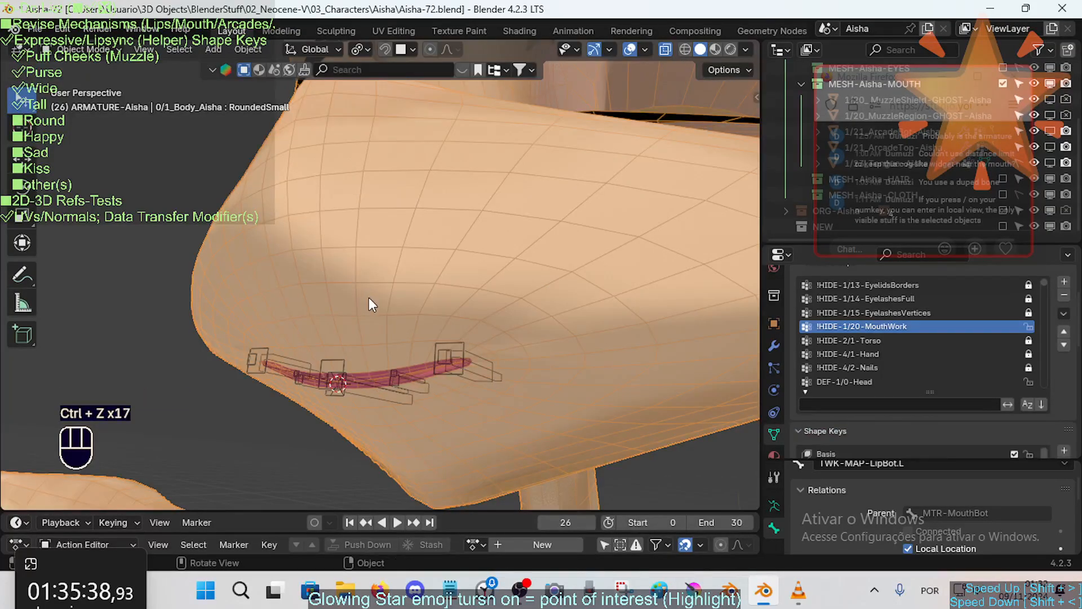
Step: Return the body mesh to Edit Mode, clear the selection and use face selection
key("Tab")
scroll(393, 385, "up", 1)
scroll(393, 385, "down", 2)
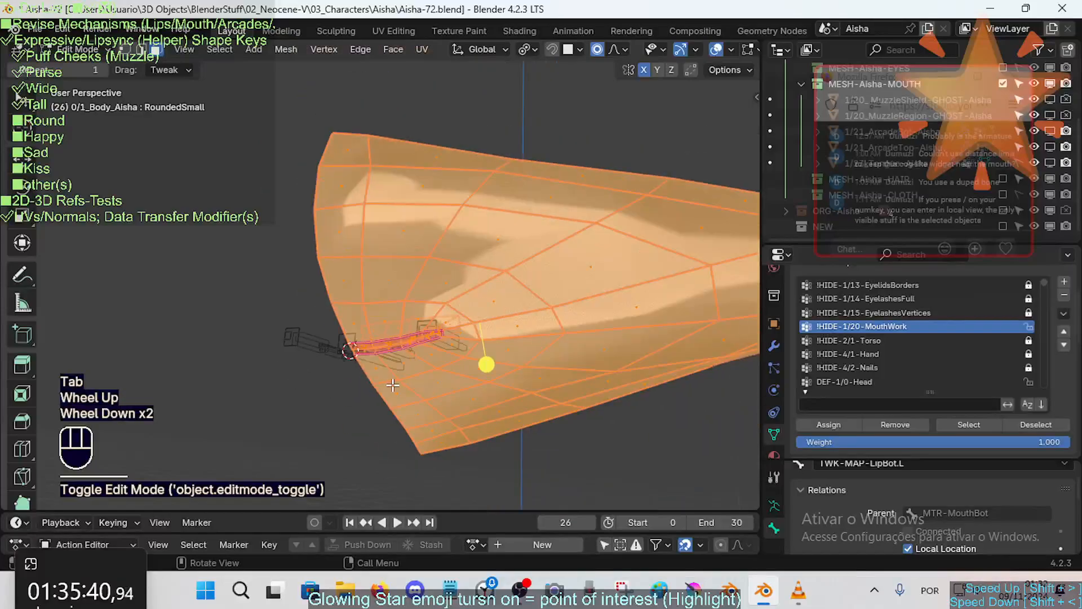
scroll(393, 385, "down", 1)
middle_click_drag(393, 385, 389, 316)
scroll(334, 372, "up", 3)
scroll(389, 361, "up", 1)
key("alt+a")
key("3")
Step: Select the ring of faces encircling the mouth one row outside the lips and hide it
left_click(432, 131, "alt+shift")
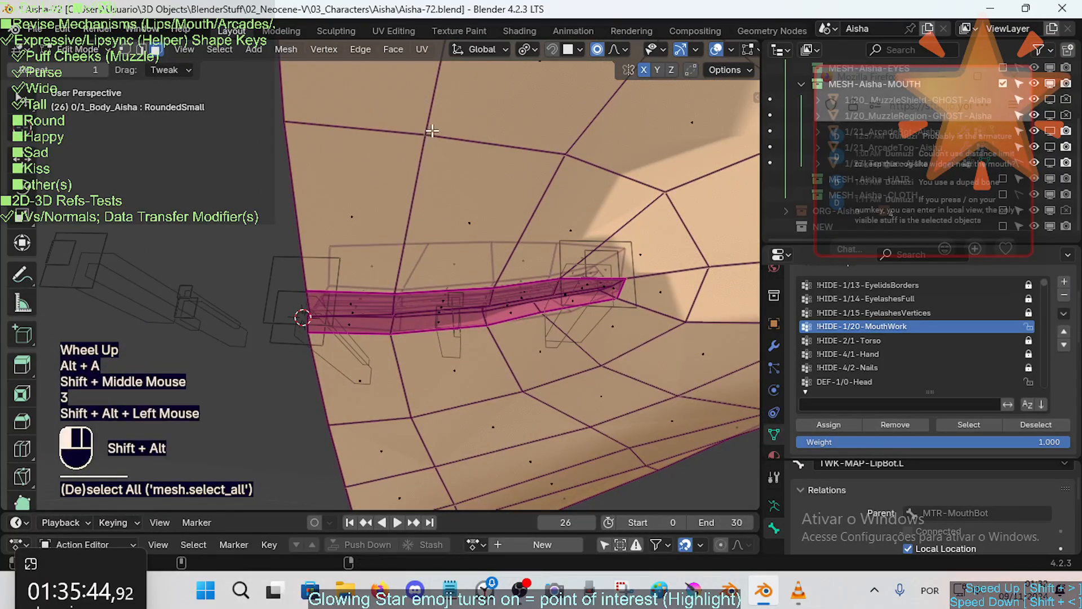
key("alt+a")
left_click(666, 336, "alt+shift")
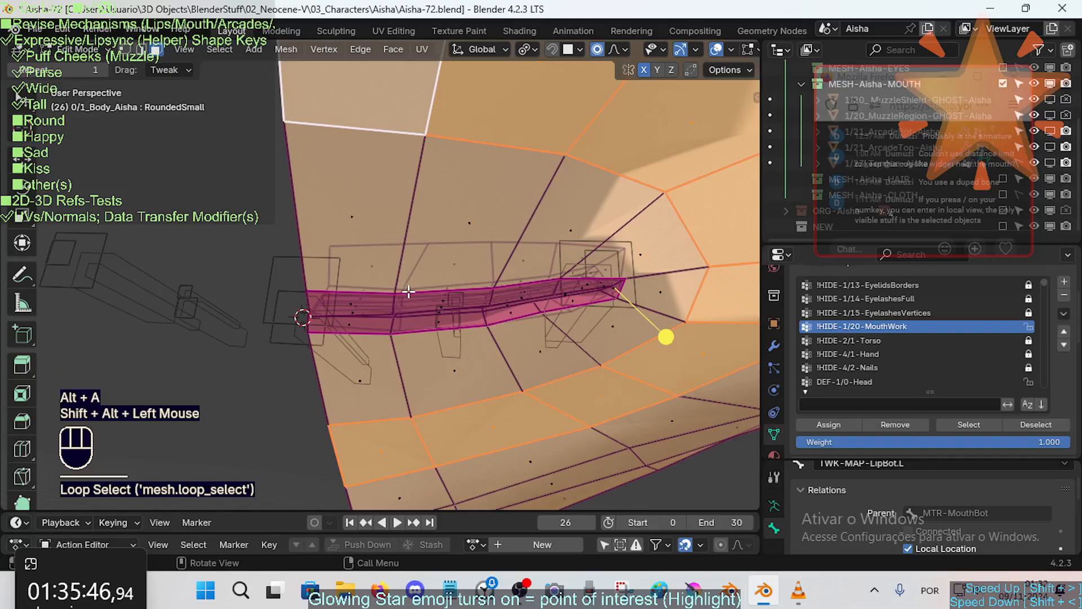
scroll(416, 295, "up", 2)
middle_click_drag(415, 295, 406, 242, "shift")
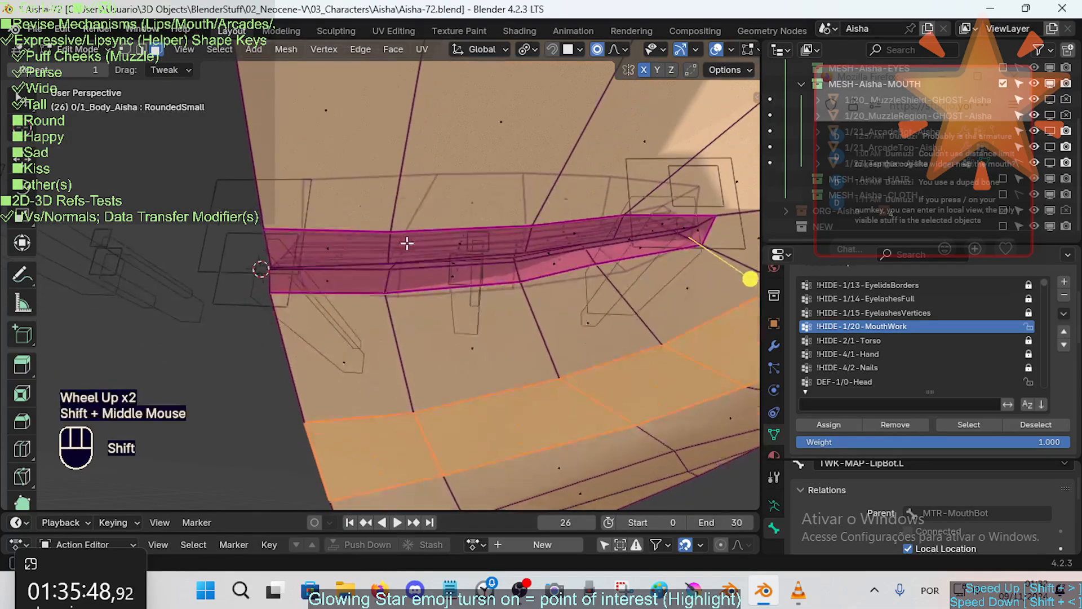
scroll(397, 264, "up", 2)
scroll(397, 263, "down", 5)
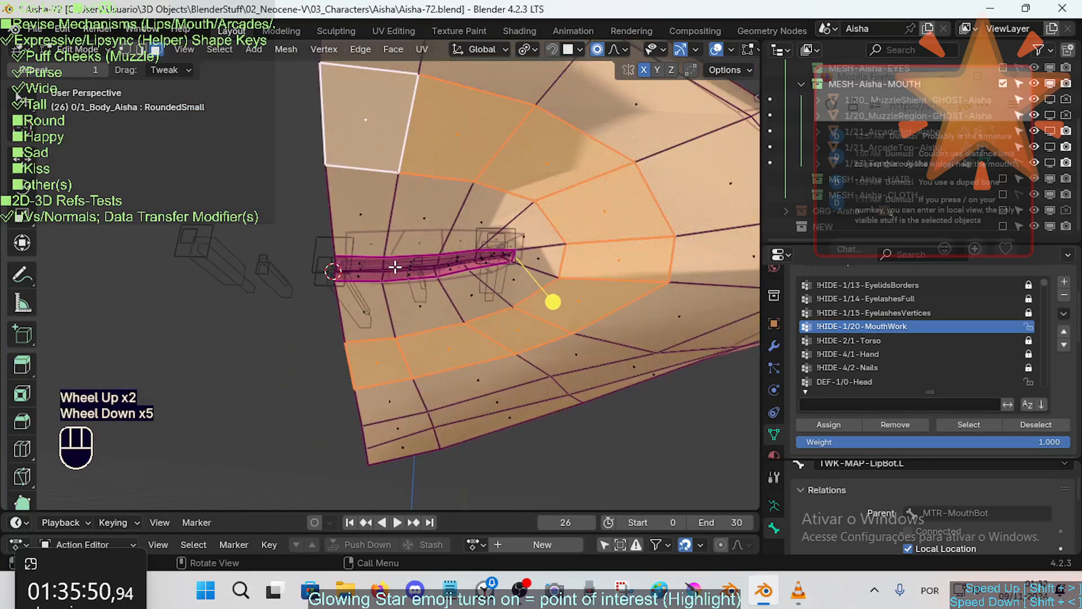
key("h")
scroll(391, 283, "up", 2)
key("alt+a")
scroll(451, 283, "up", 1)
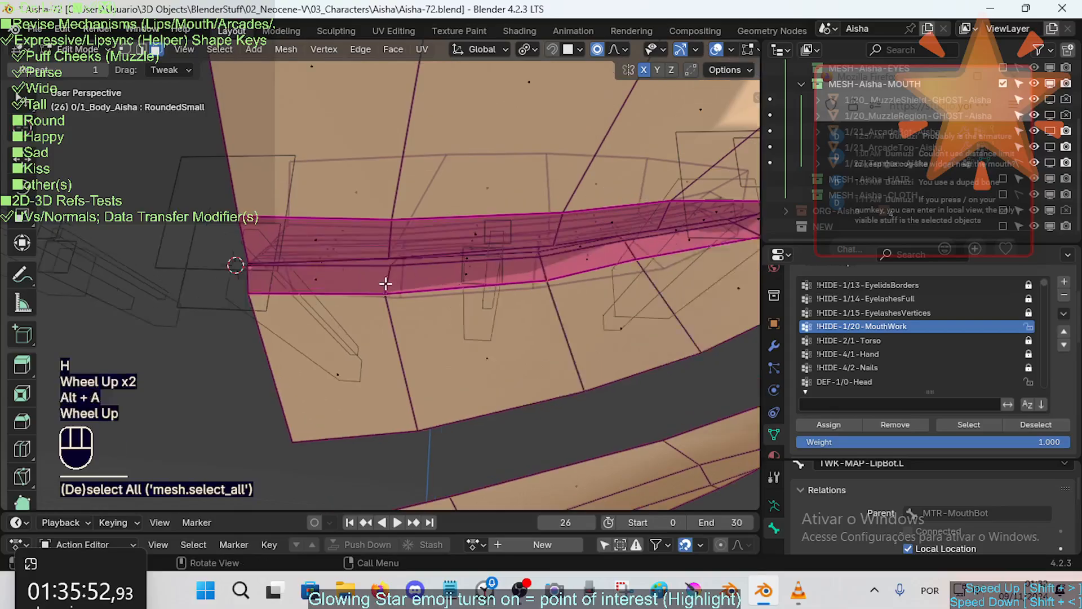
Step: Switch to edge selection and slide the upper lip's first crosswise edge loop toward the mouth's centre
key("2")
left_click(452, 283, "alt+shift")
scroll(402, 274, "down", 3)
scroll(402, 274, "up", 3)
scroll(404, 278, "up", 1)
middle_click_drag(403, 278, 411, 271)
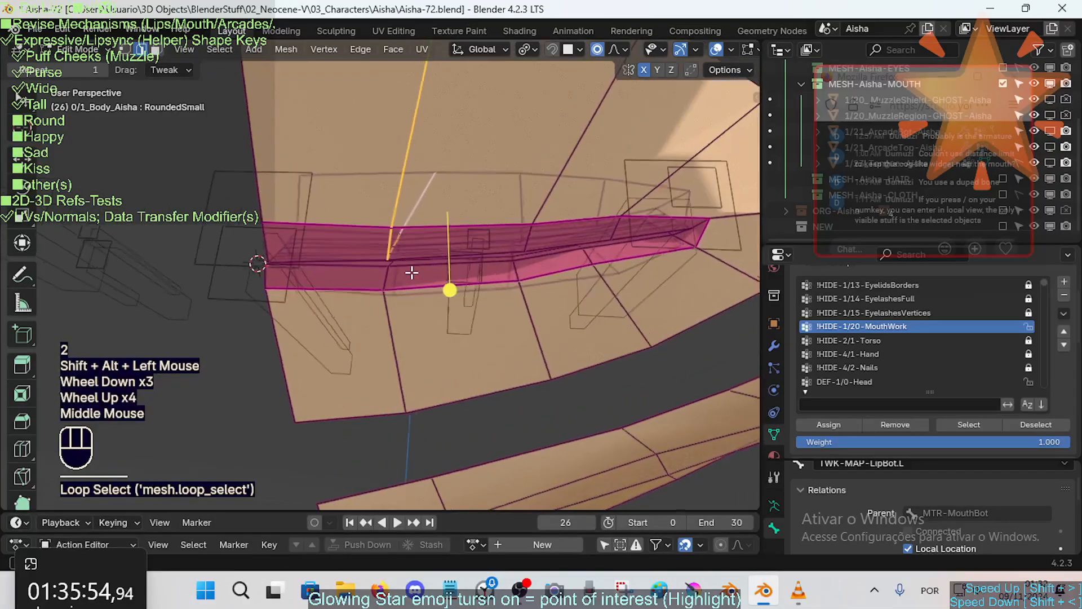
key("g")
key("g")
left_click(355, 261)
key("alt+a")
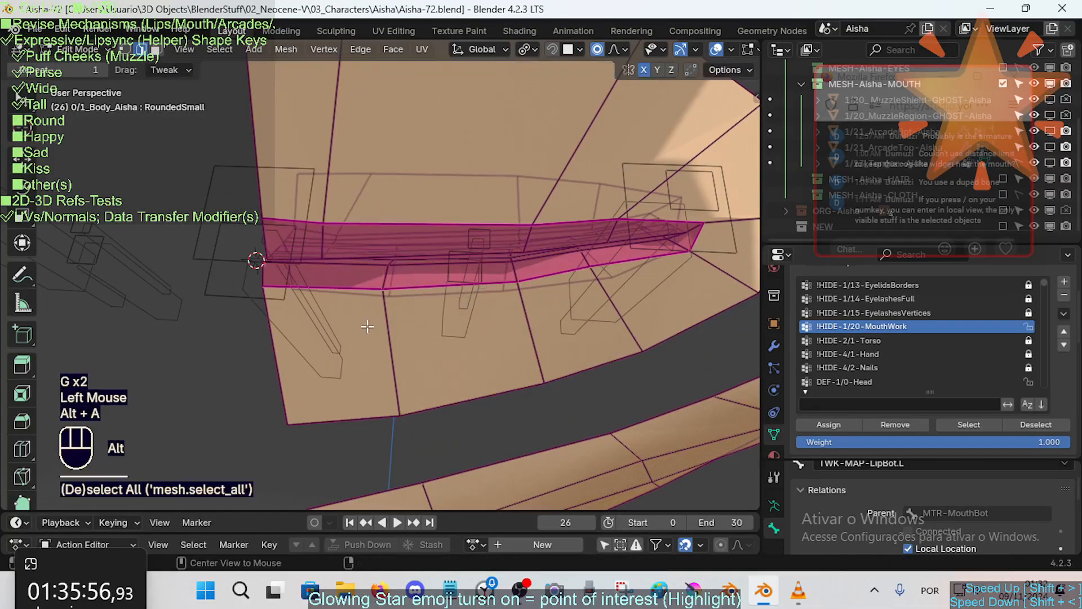
Step: Slide the lower lip's first crosswise edge loop toward the mouth's centre to match the upper lip
key("g")
key("g")
left_click(372, 339)
key("alt+a")
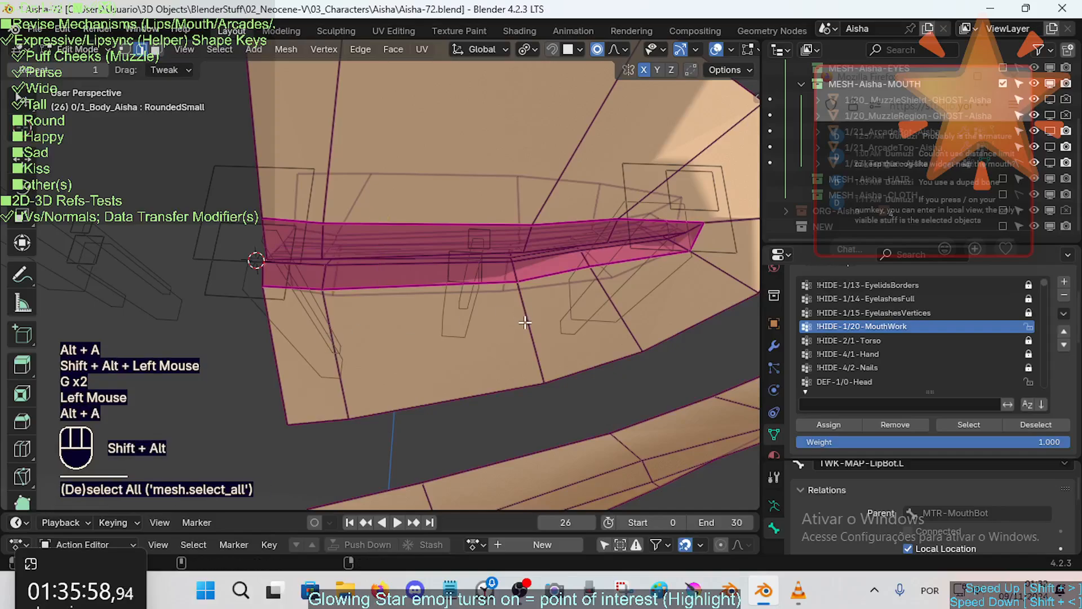
Step: Slide the second crosswise edge loops of the lower and upper lips toward the mouth's centre
left_click(526, 326, "alt+shift")
key("g")
key("g")
left_click(442, 326)
key("alt+a")
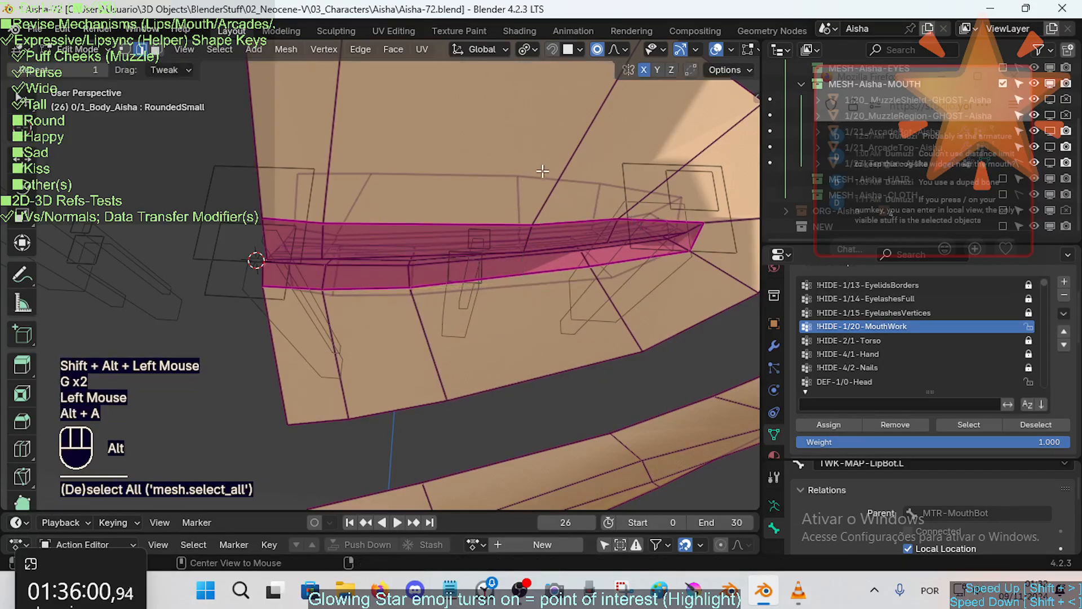
key("g")
key("g")
left_click(454, 152)
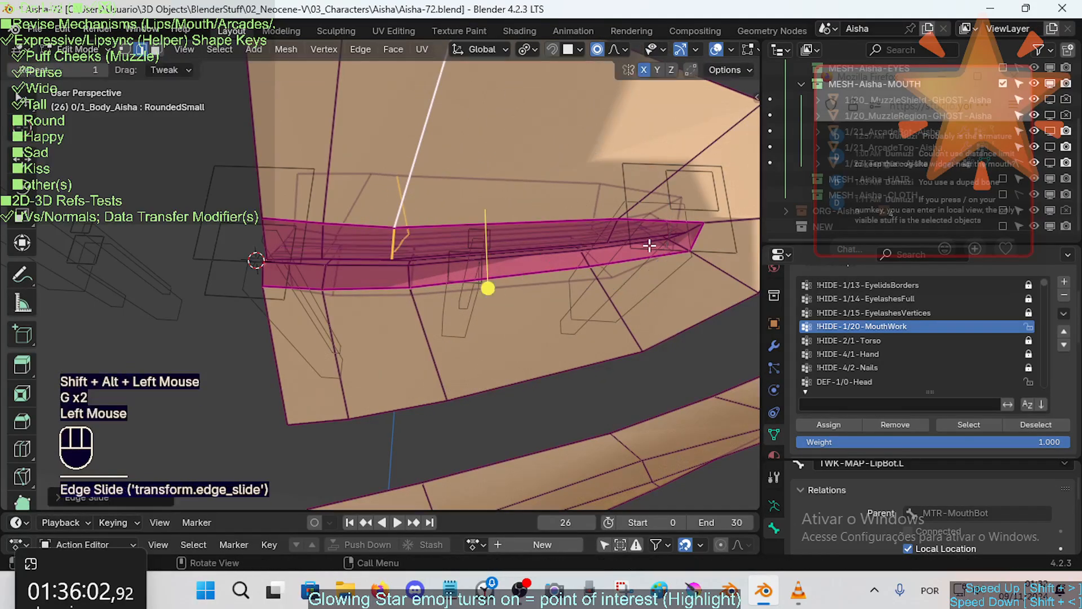
key("alt+a")
Step: Select the third crosswise edge loops of both lips and slide them toward the mouth's centre
left_click(664, 202, "alt+shift")
key("g")
key("g")
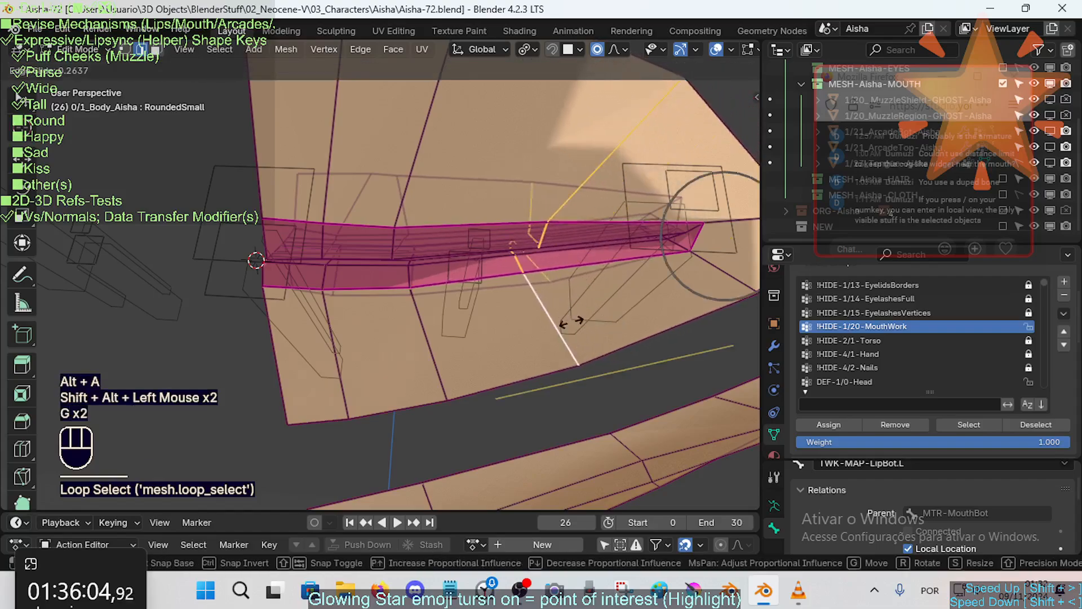
left_click(620, 277)
middle_click_drag(753, 202, 699, 213, "shift")
Step: Slide the upper and lower edge loops at the mouth corner inward to narrow the mouth
key("alt+a")
left_click(699, 221, "alt+shift")
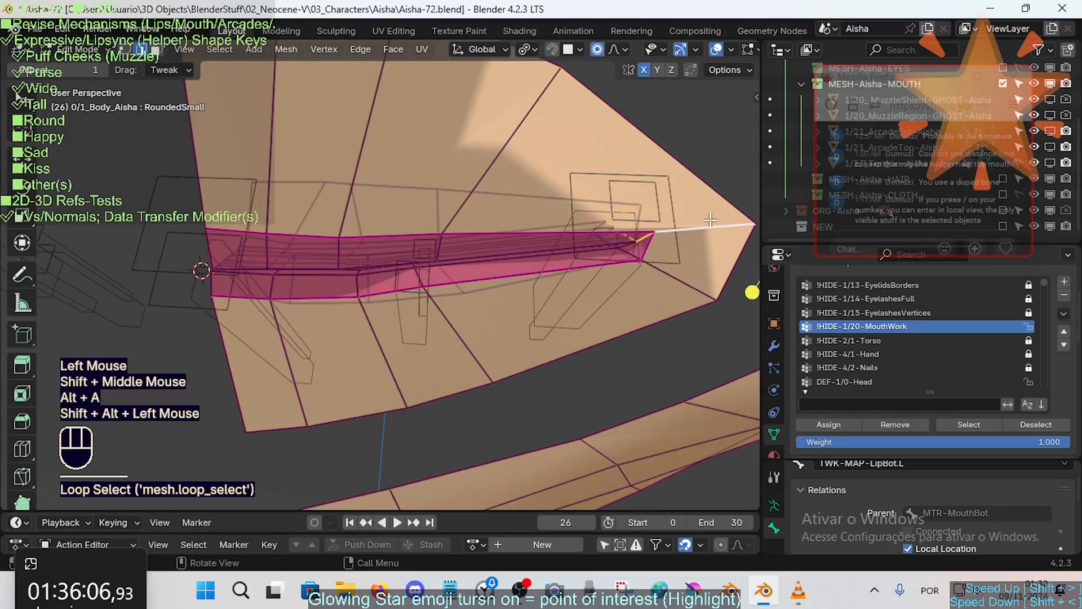
key("g")
key("g")
left_click(643, 209)
key("alt+a")
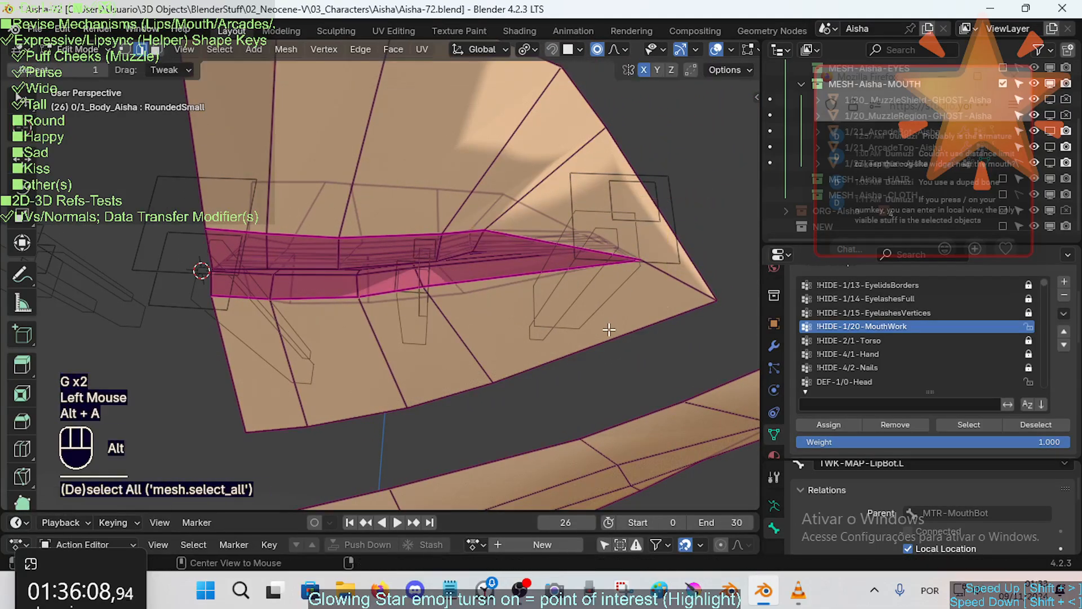
left_click(716, 280, "alt+shift")
key("g")
key("g")
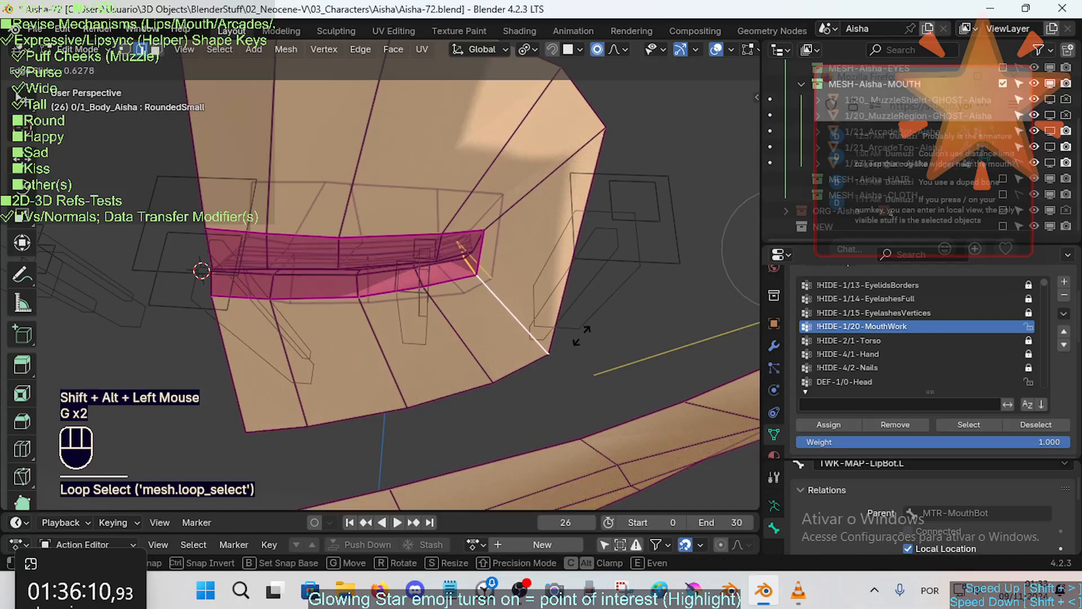
left_click(577, 335)
mouse_move(440, 264)
middle_mouse_down()
mouse_move(444, 236)
mouse_move(452, 260)
middle_mouse_up()
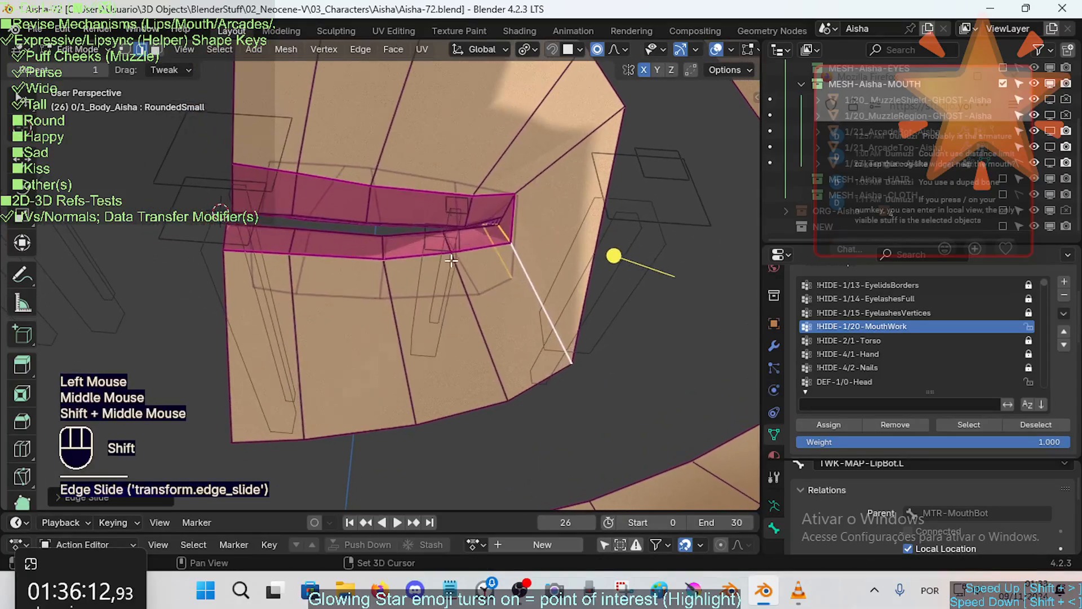
Step: Switch to face selection and select the face loop at the middle of the upper lip
key("3")
left_click(272, 178, "alt+shift")
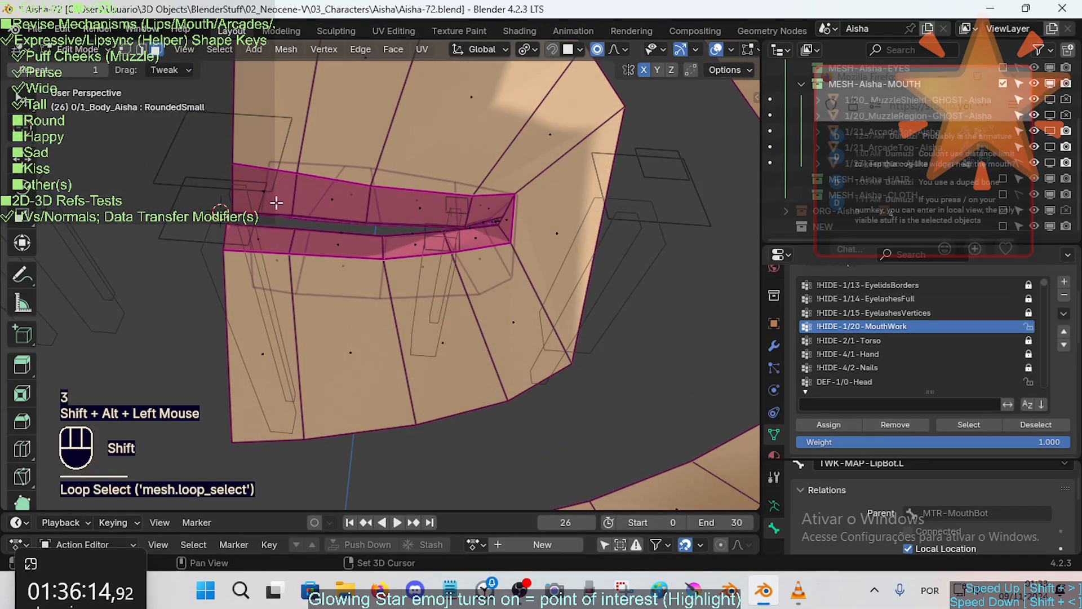
middle_click_drag(276, 203, 293, 272, "shift")
left_click(291, 273, "alt+shift")
Step: Try to raise the upper lip's middle face loop along the global Z axis, and undo the move
key("g")
key("z")
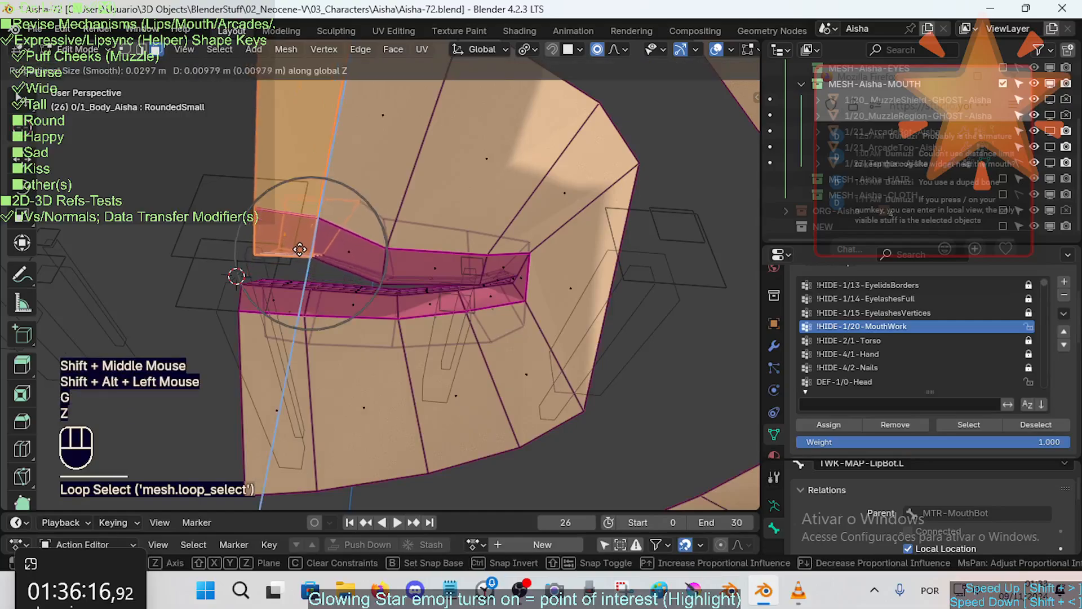
left_click(301, 236)
middle_click_drag(301, 236, 313, 319)
middle_click(346, 280)
key("ctrl+z")
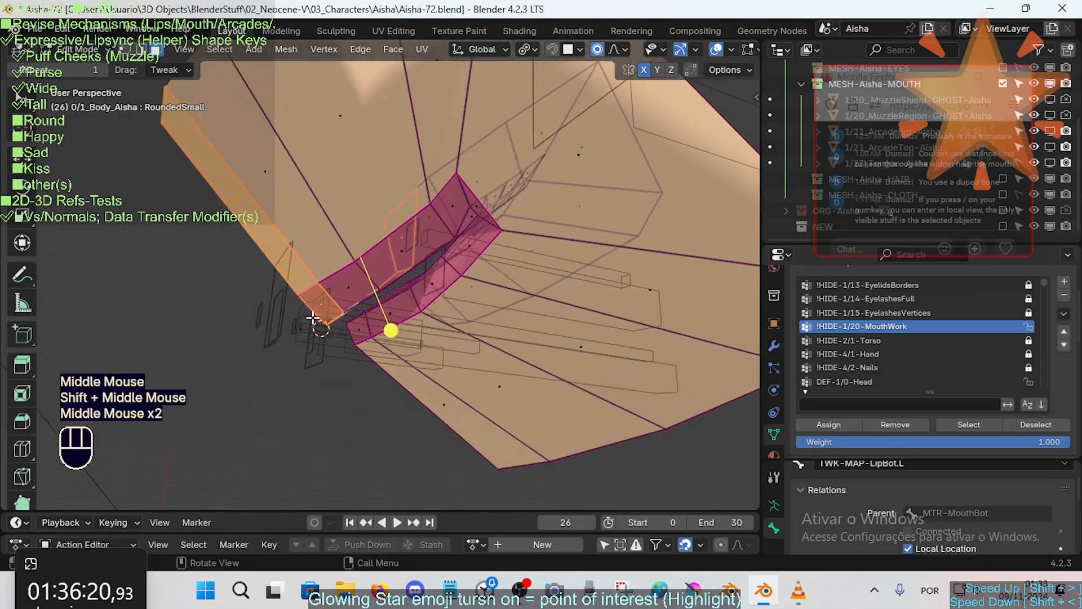
Step: Place the 3D cursor on the face above the upper lip's middle with geometry orientation, and set the transform orientation to Cursor
left_click(22, 128)
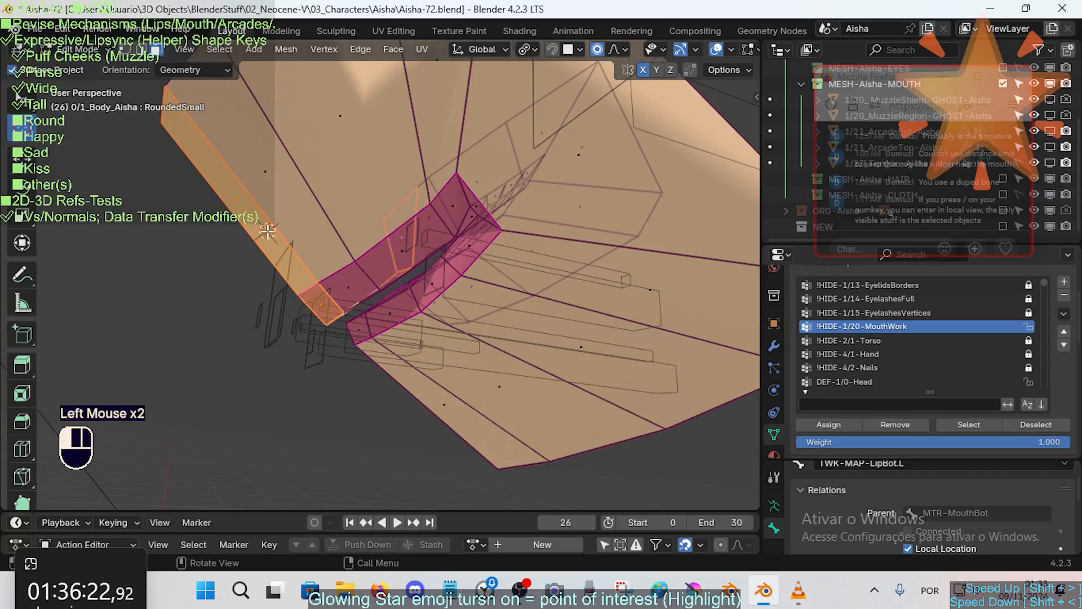
key("less")
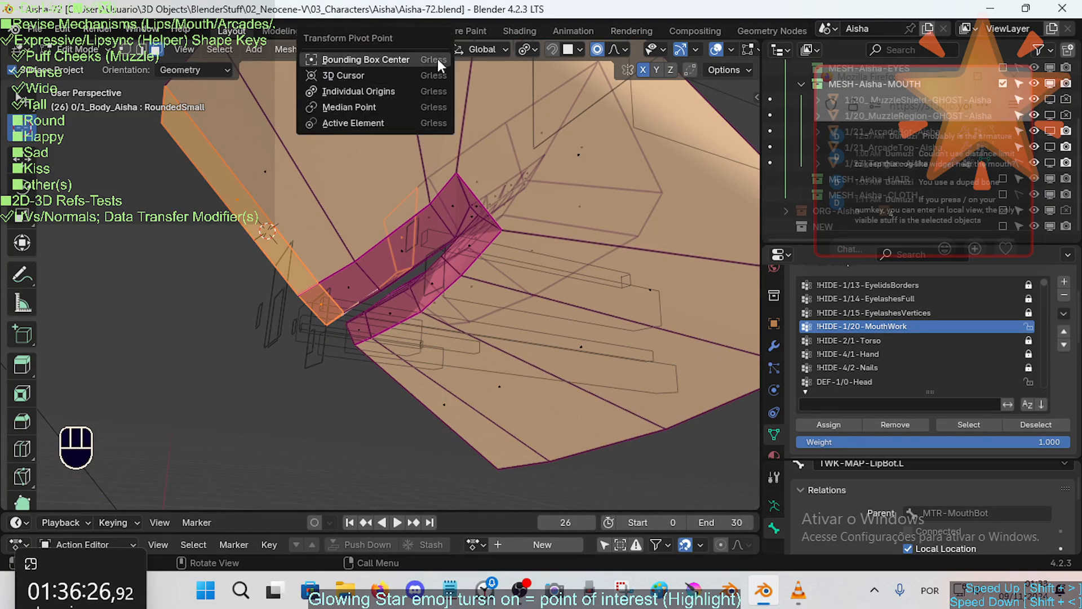
key("shift+less")
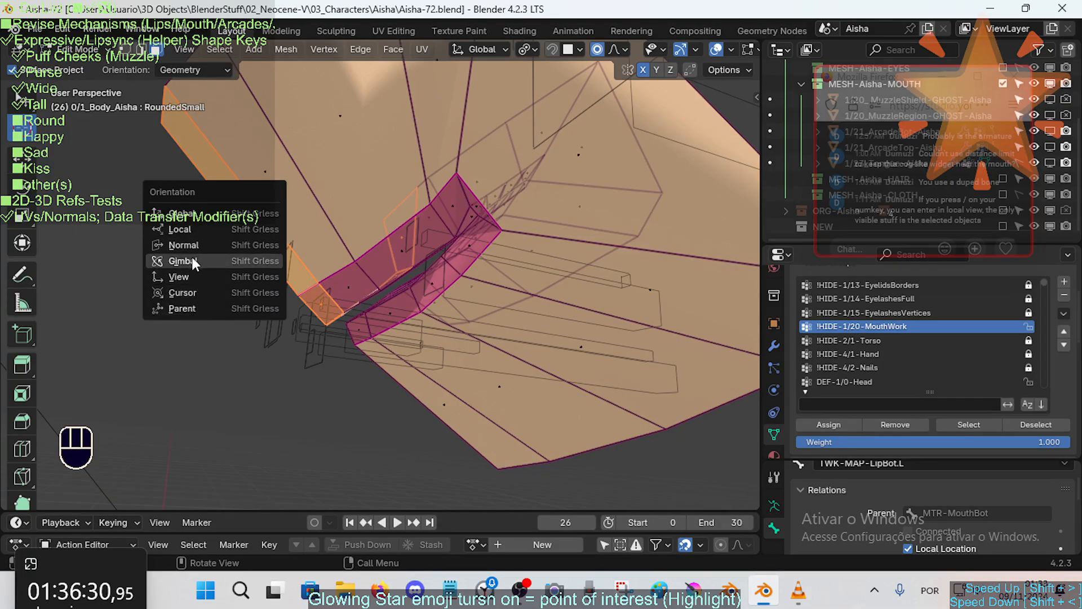
left_click(190, 294)
middle_click_drag(287, 292, 305, 295)
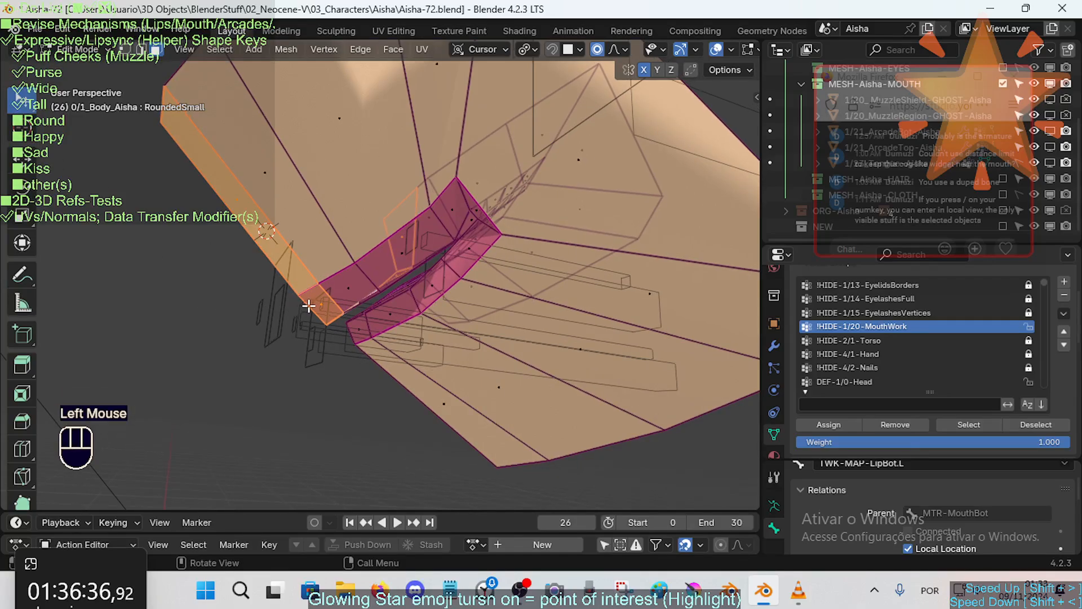
key("g")
key("y")
key("Escape")
Step: Raise the upper lip's middle face loop about 0.0165 m along the cursor's Y axis with a proportional size of about 0.043 m
middle_click_drag(293, 290, 314, 300)
key("g")
key("y")
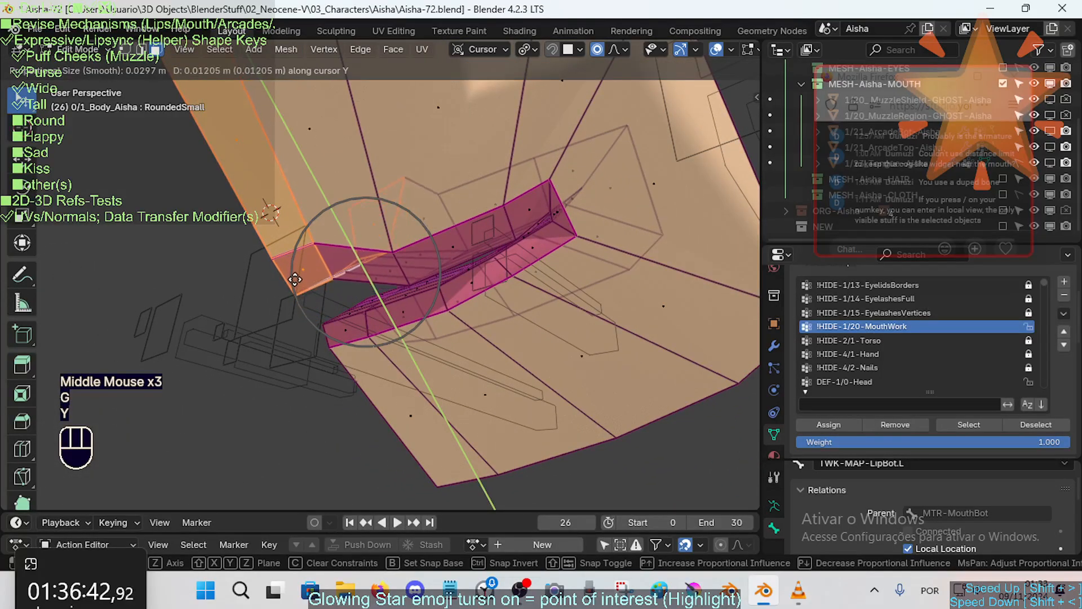
scroll(295, 280, "down", 1)
scroll(292, 276, "down", 1)
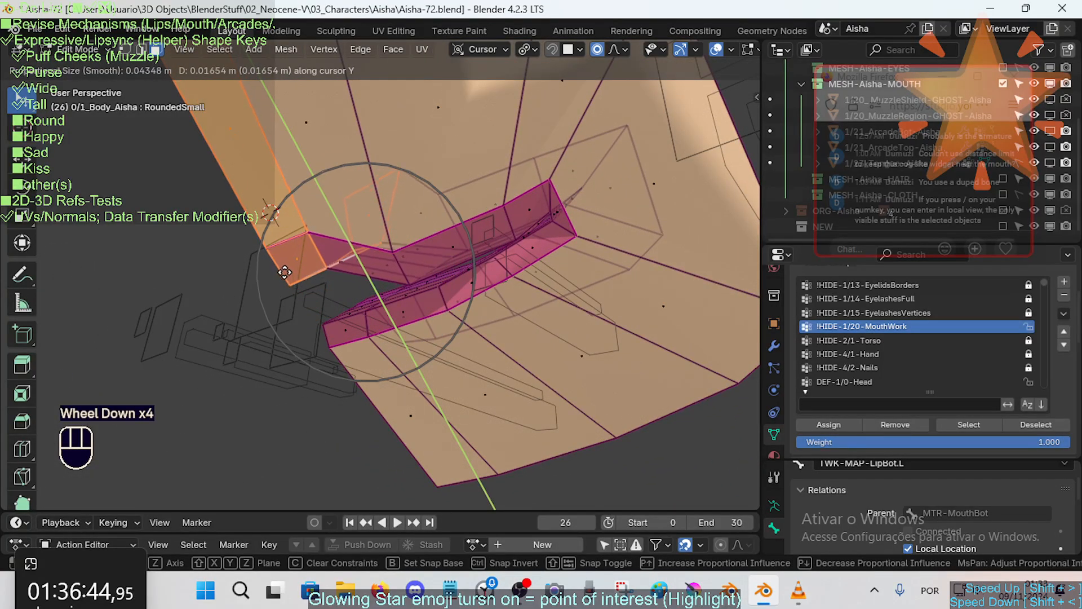
left_click(285, 272)
Step: Select the upper lip's face loop beside the mouth corner, raise it along the cursor's Y axis and rotate it roughly level
key("alt+a")
left_click(446, 261, "alt+shift")
key("g")
key("y")
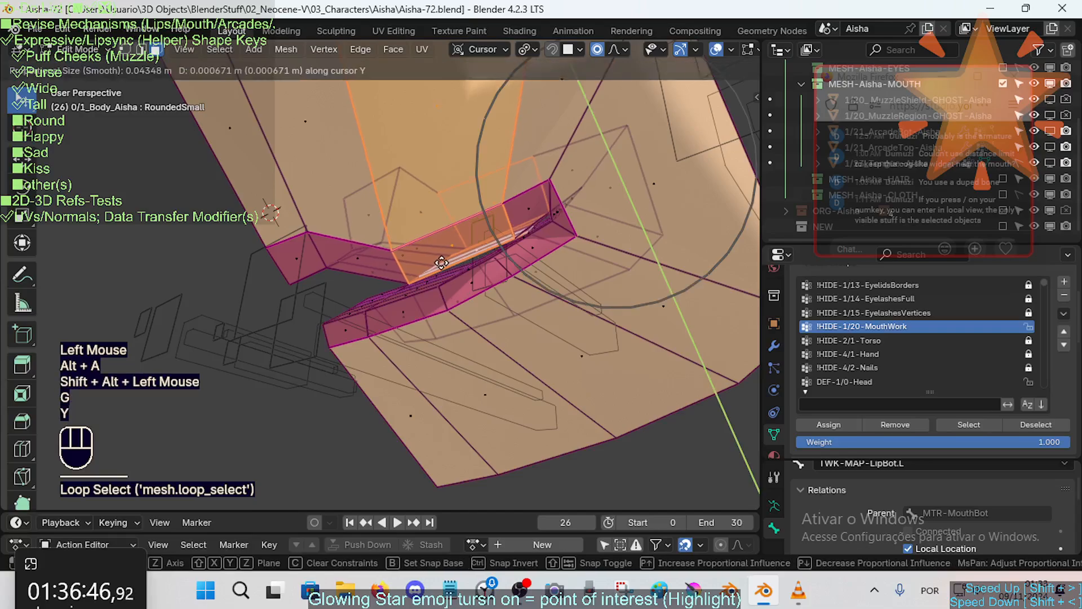
left_click(445, 242)
middle_click_drag(445, 243, 585, 209)
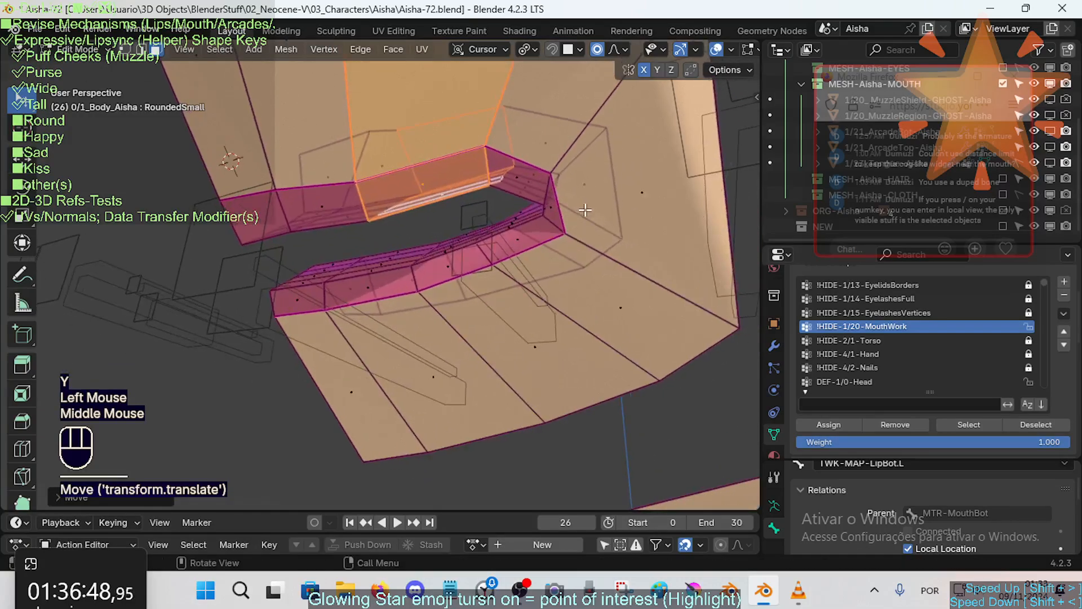
key("r")
left_click(460, 199)
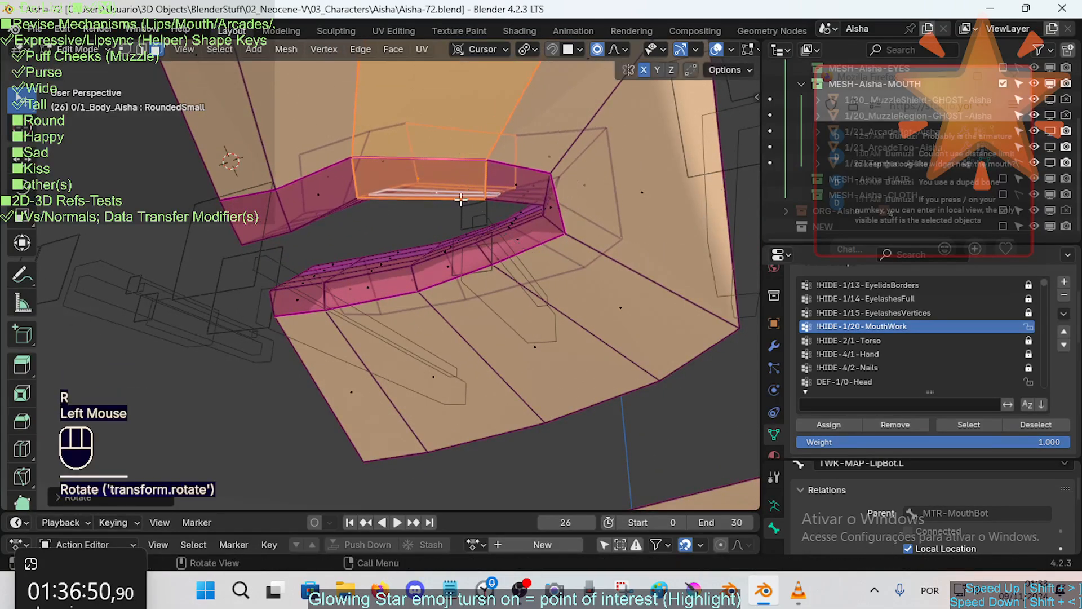
Step: Shift the upper lip face loop along the cursor's X axis and lower it about 0.008 m along the cursor's Y axis
middle_click_drag(461, 199, 483, 194)
key("g")
key("x")
left_click(448, 203)
key("g")
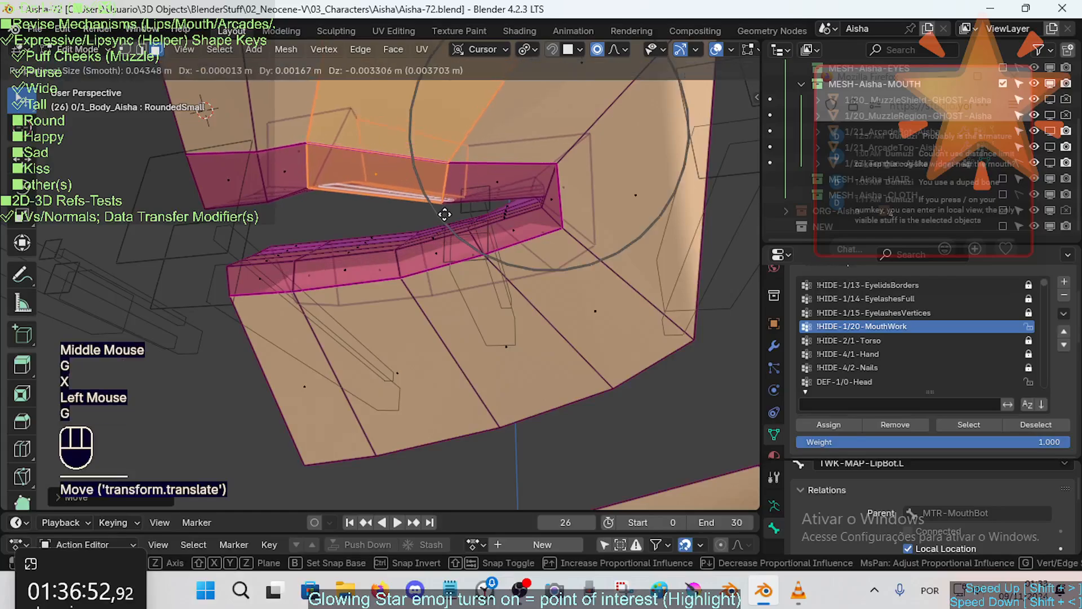
key("z")
key("y")
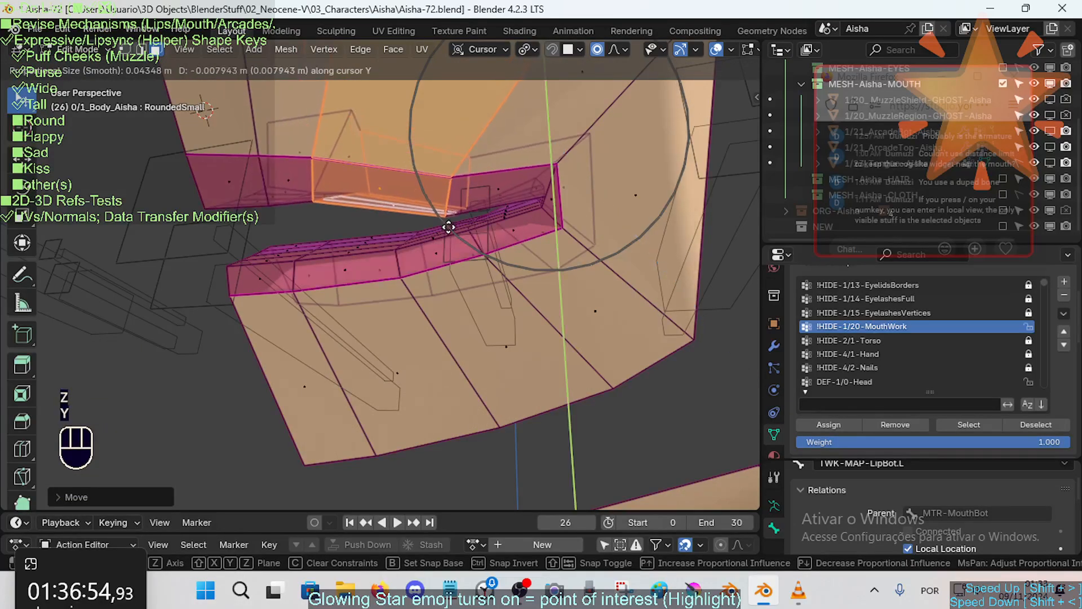
left_click(448, 230)
Step: Select the lower lip's middle face loop, lower it along the cursor's Y axis and rotate it slightly
key("alt+a")
left_click(281, 282, "alt+shift")
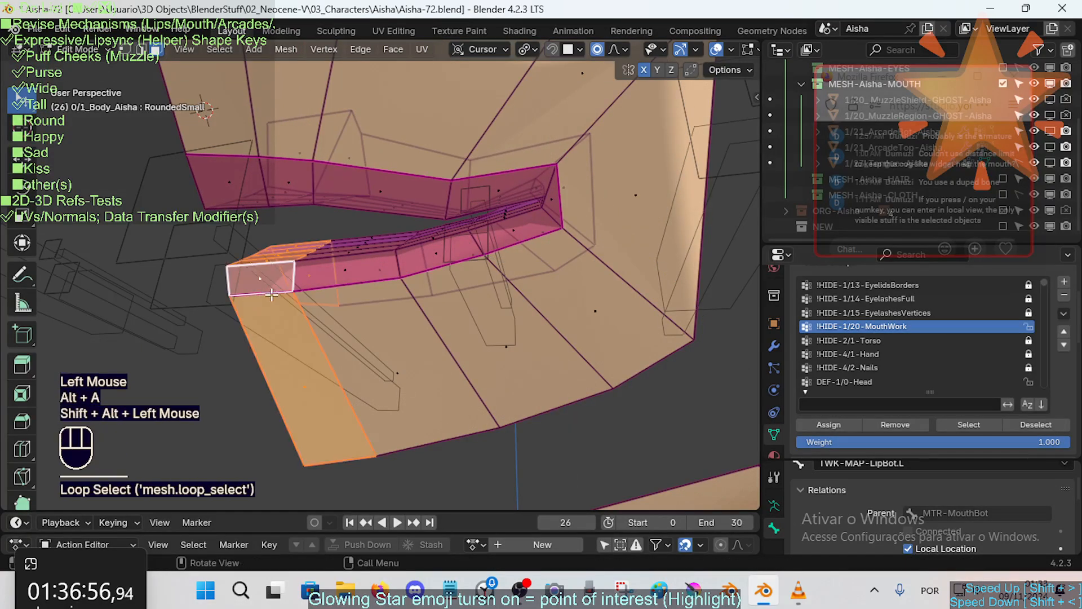
key("g")
key("z")
key("y")
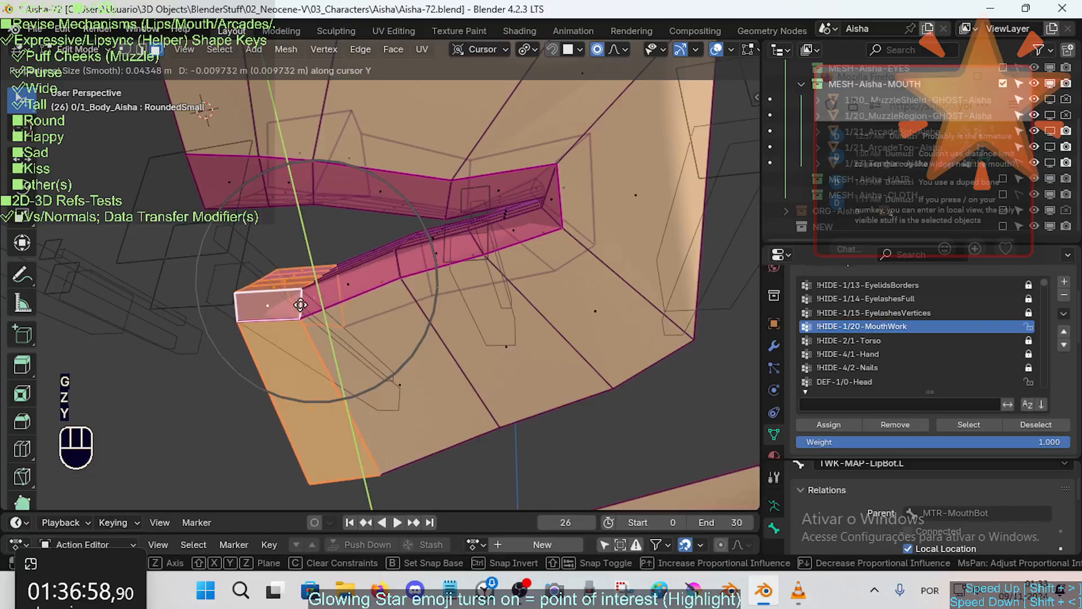
left_click(334, 312)
middle_click_drag(442, 323, 422, 285)
key("r")
left_click(417, 292)
Step: Switch to edge selection and slide the lower lip's second crosswise edge loop toward the mouth's centre
key("alt+a")
left_click(423, 283, "alt+shift")
key("alt+a")
key("2")
left_click(419, 259, "alt+shift")
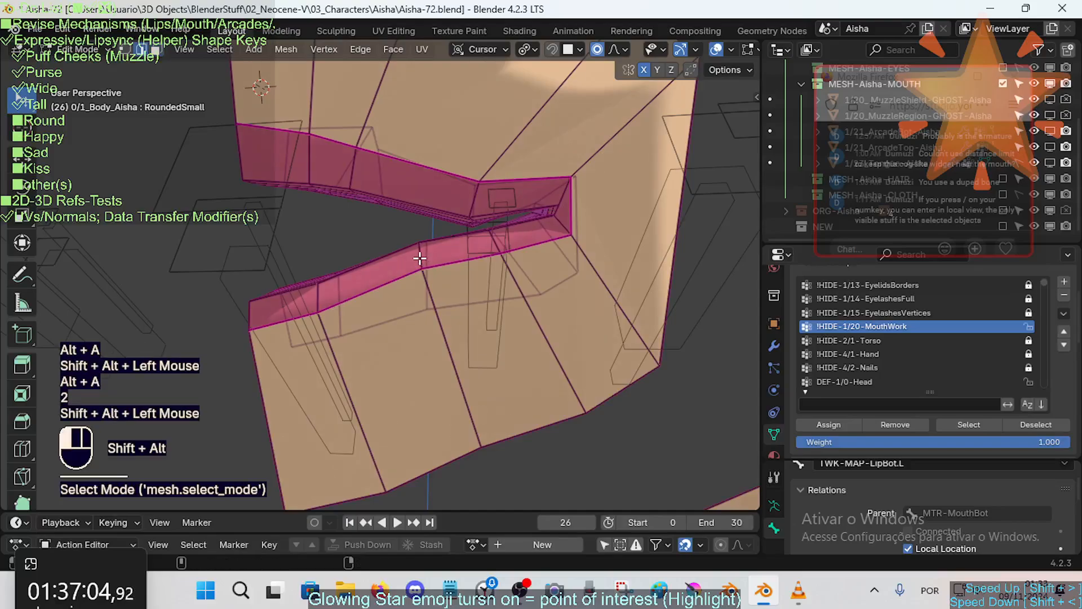
key("g")
key("g")
left_click(409, 282)
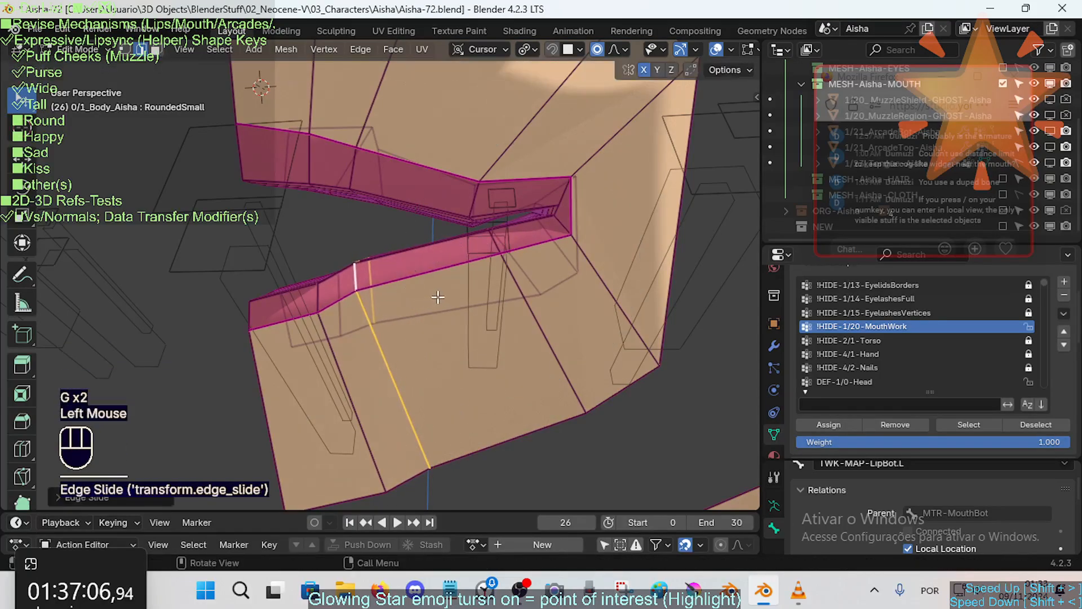
Step: Rotate the lower lip's second edge loop about the cursor's Z axis and lower it along the cursor's Y axis to round the lip
key("r")
key("z")
left_click(428, 297)
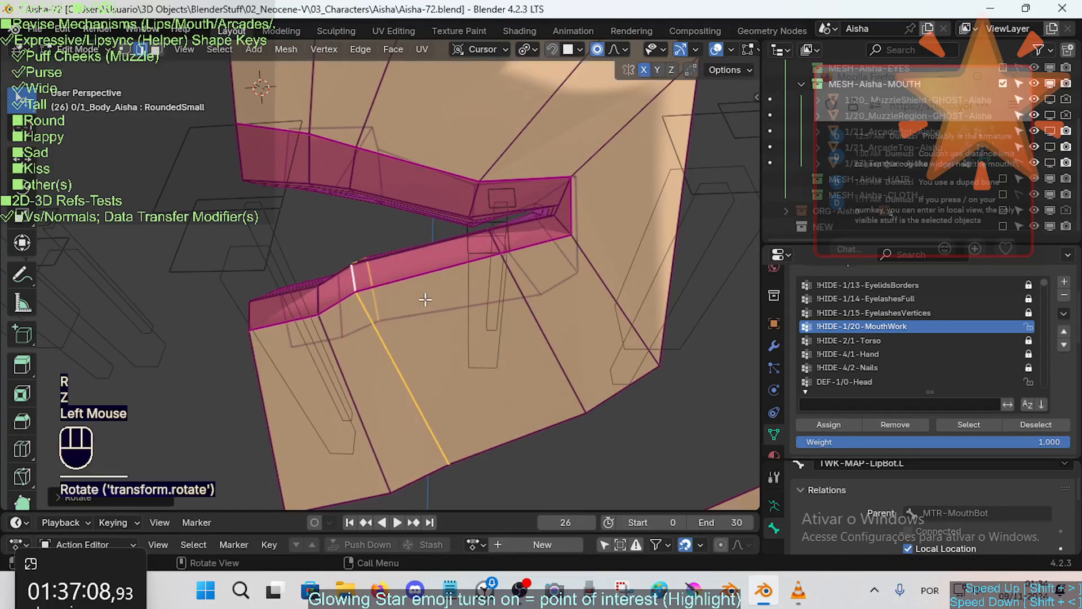
key("g")
key("y")
left_click(417, 313)
key("r")
key("z")
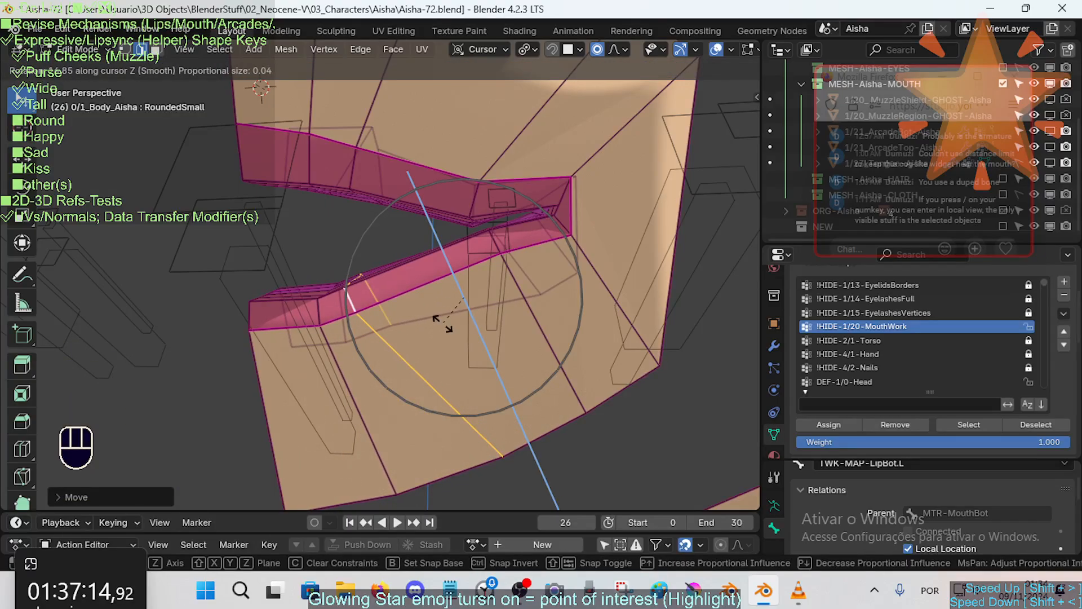
left_click(441, 325)
Step: Slide the lower lip's third crosswise edge loop toward the mouth's centre and move it down along the cursor's Z axis
key("alt+a")
left_click(490, 237, "alt+shift")
key("g")
key("g")
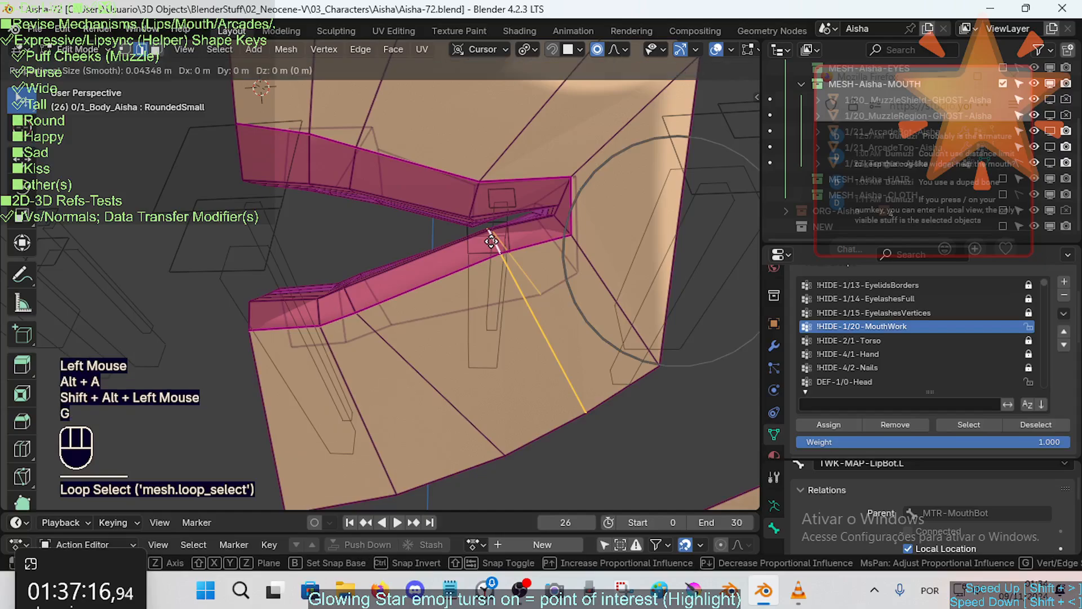
left_click(450, 256)
key("g")
key("z")
left_click(445, 272)
key("g")
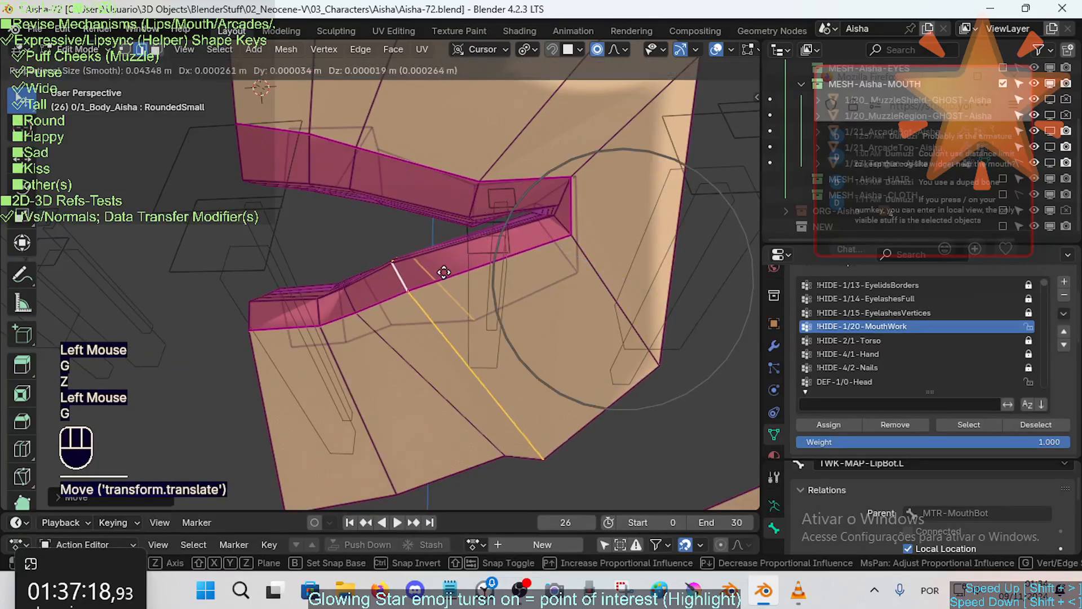
left_click(490, 226, "shift")
Step: Select the upper lip's third crosswise edge loop and slide it toward the mouth's centre
key("alt+a")
left_click(458, 194, "alt+shift")
key("g")
key("g")
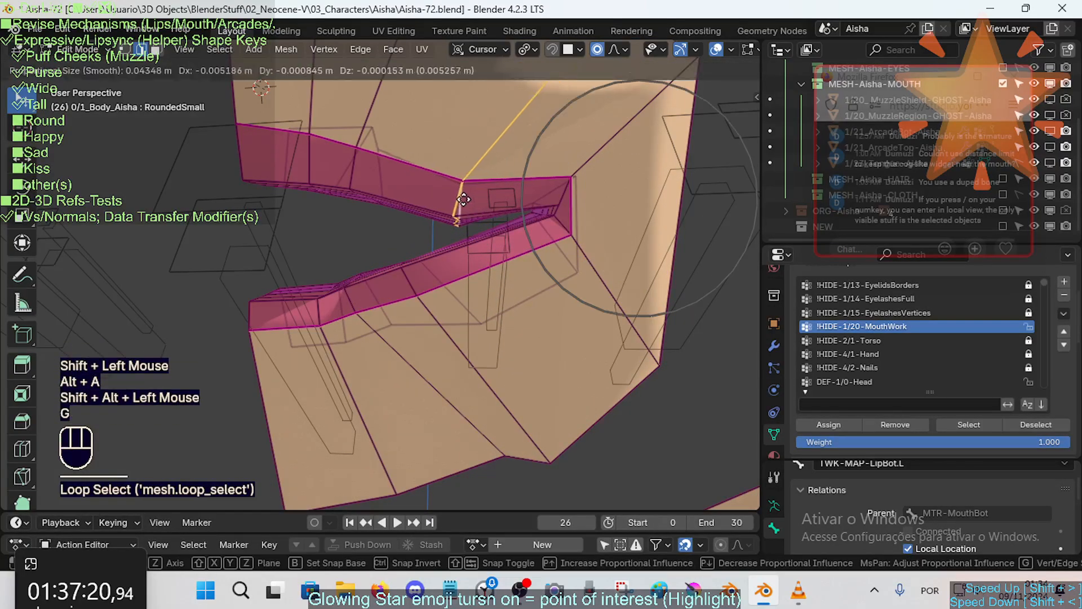
left_click(423, 185)
key("r")
key("z")
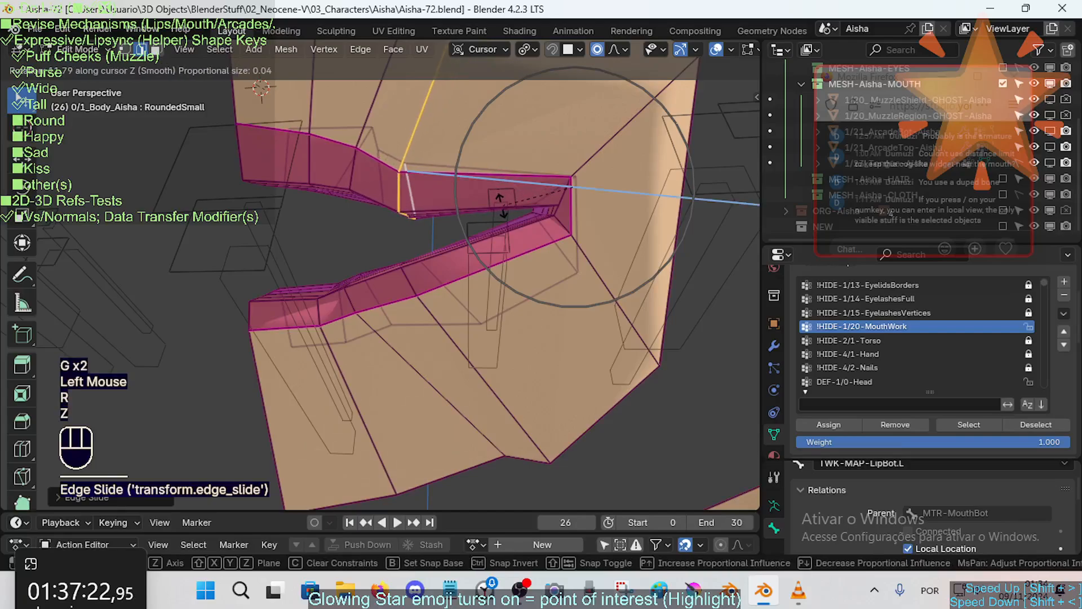
key("y")
key("x")
key("x")
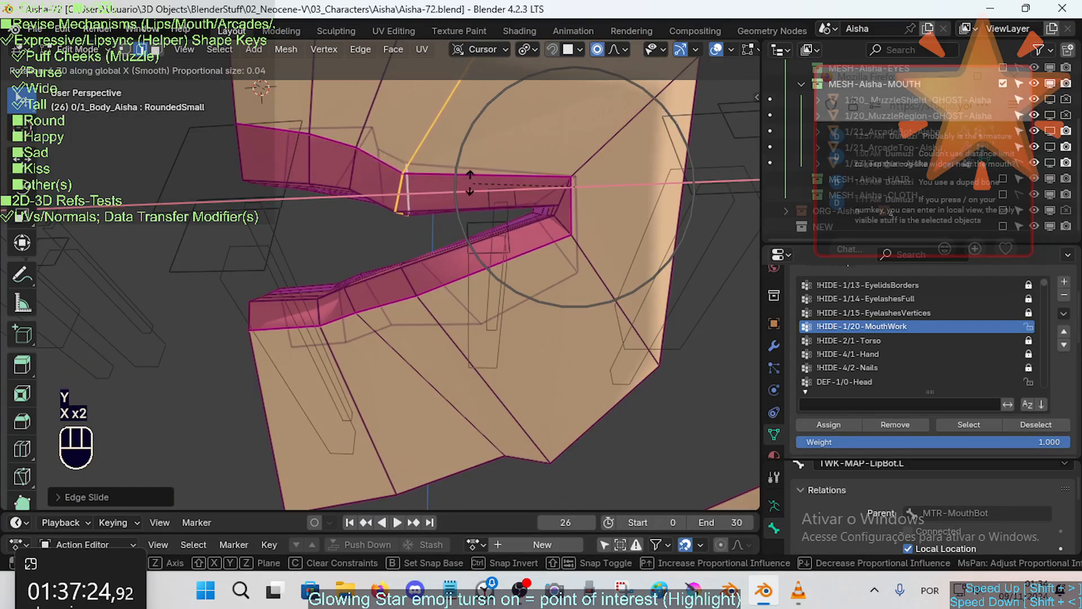
key("y")
key("y")
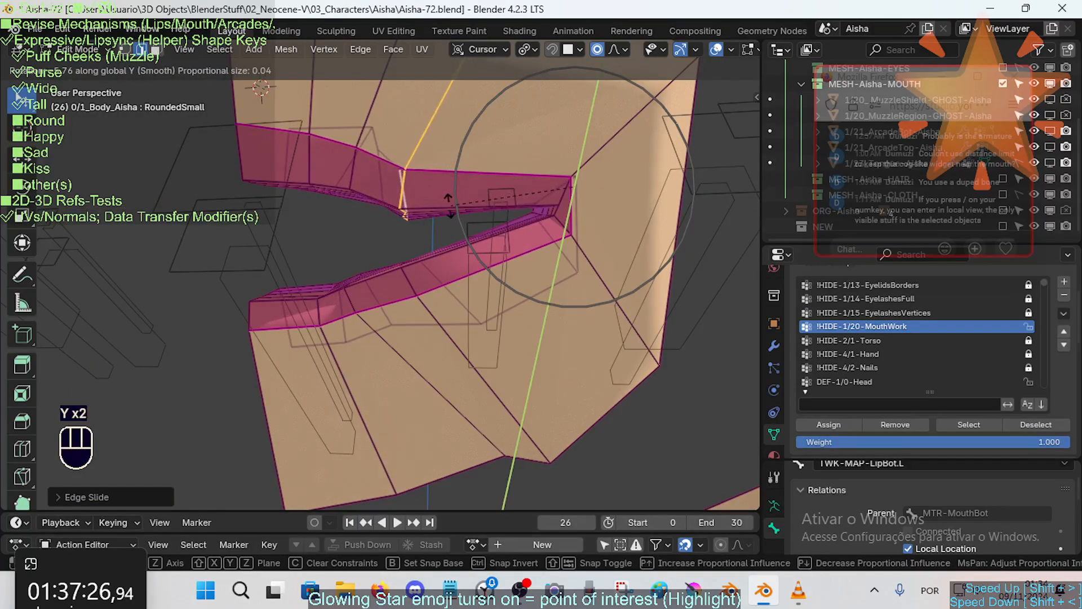
key("Escape")
middle_click_drag(484, 138, 562, 154)
key("r")
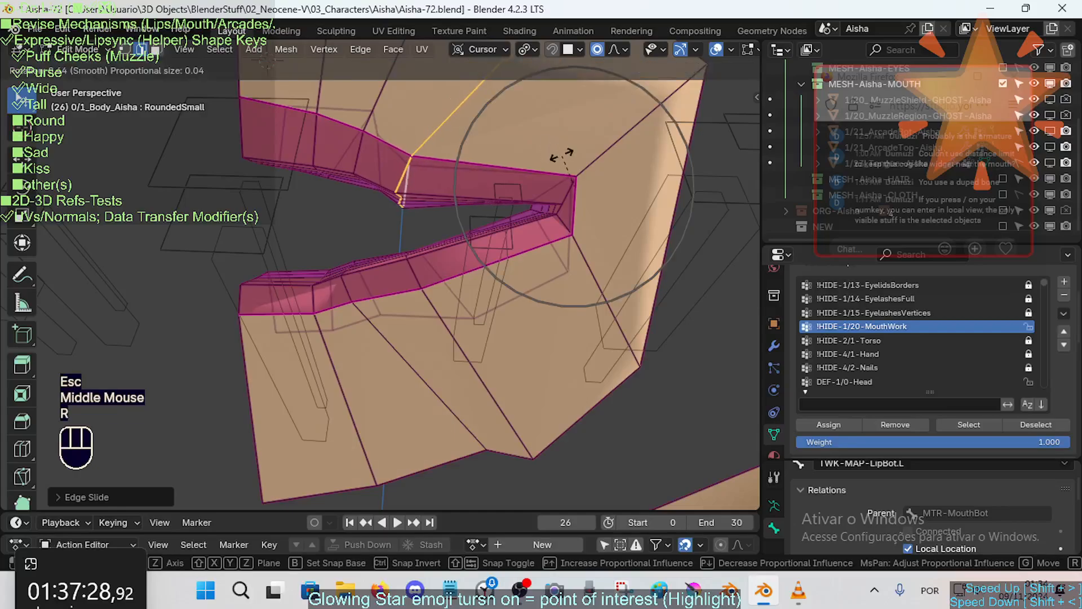
key("x")
key("x")
key("Escape")
key("r")
key("z")
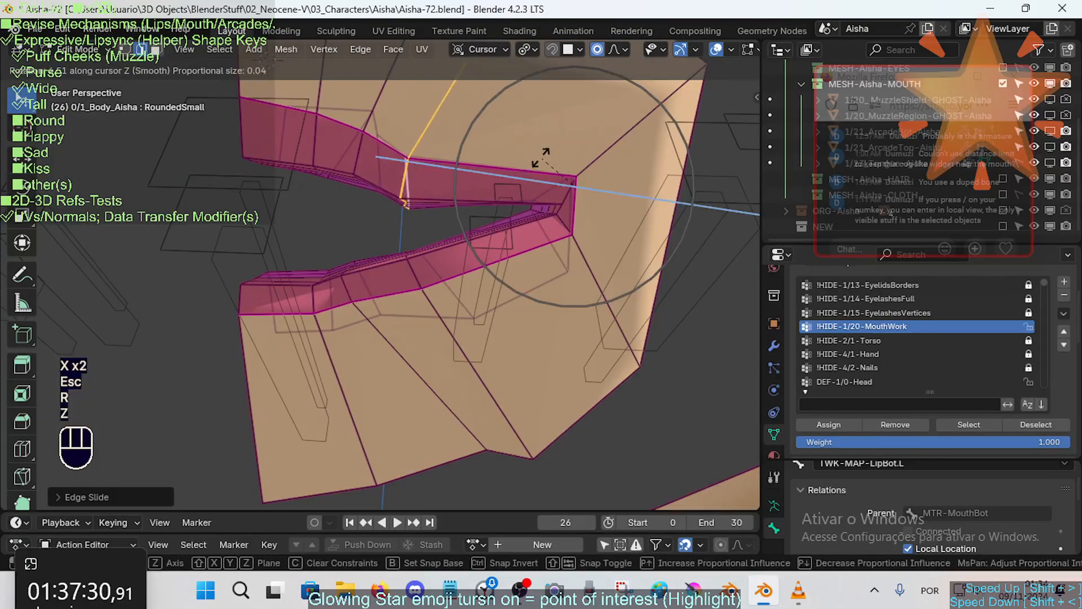
key("Escape")
Step: Rotate the upper lip's third edge loop freely in the view to follow the lip's curve
middle_click_drag(490, 137, 493, 141)
middle_click_drag(493, 141, 536, 244, "shift")
key("r")
left_click(587, 163)
Step: Select the face loop at the mouth corner and move it inward so it closes the rounded opening
key("alt+a")
left_click(547, 249, "alt+shift")
key("g")
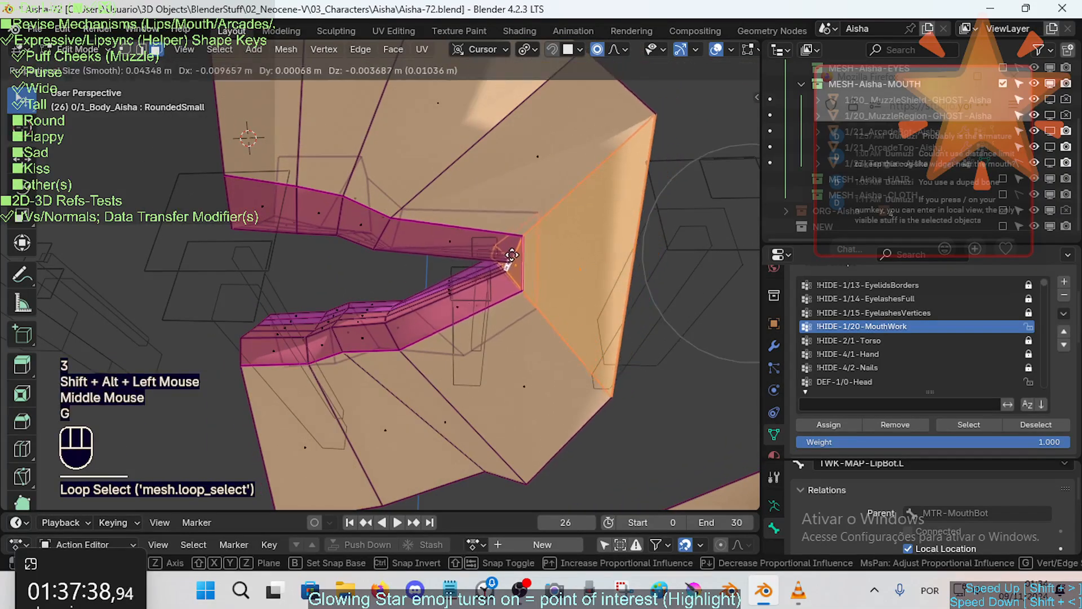
left_click(414, 262)
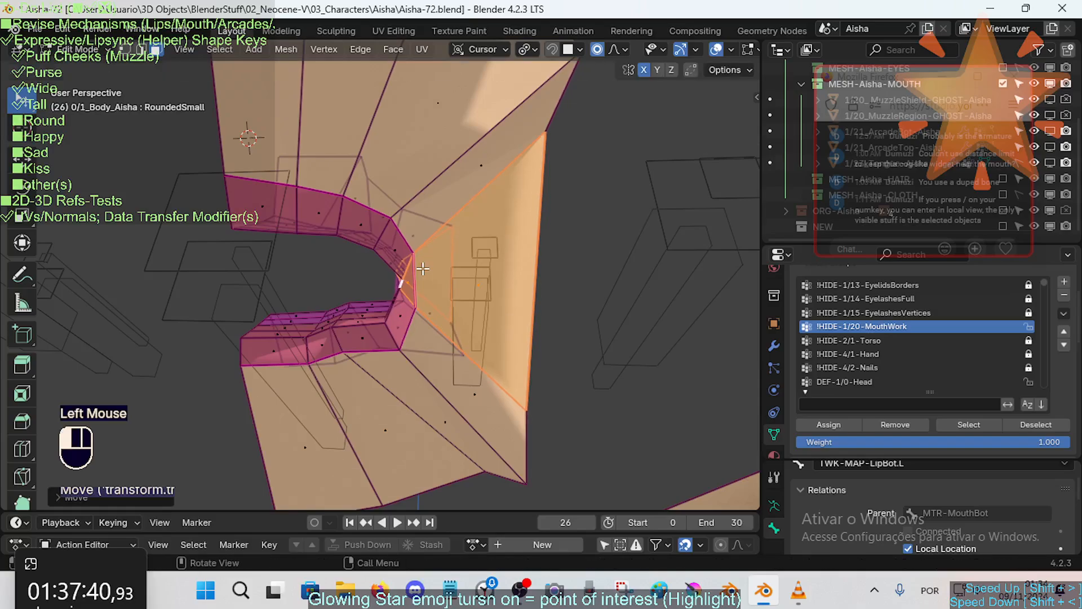
Step: Select the lower lip's edge loop nearest the mouth corner and slide it toward the mouth's centre
middle_click_drag(415, 263, 400, 304)
key("alt+a")
left_click(379, 316, "alt+shift")
key("alt+a")
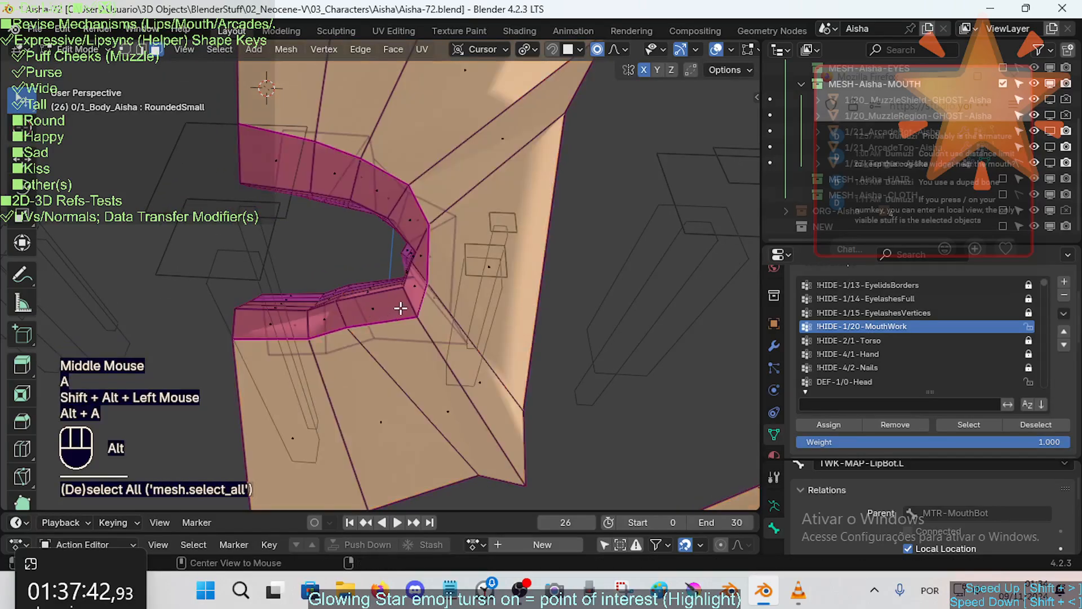
left_click(410, 303, "alt+shift")
key("2")
key("alt+a")
left_click(401, 305, "alt+shift")
key("g")
key("g")
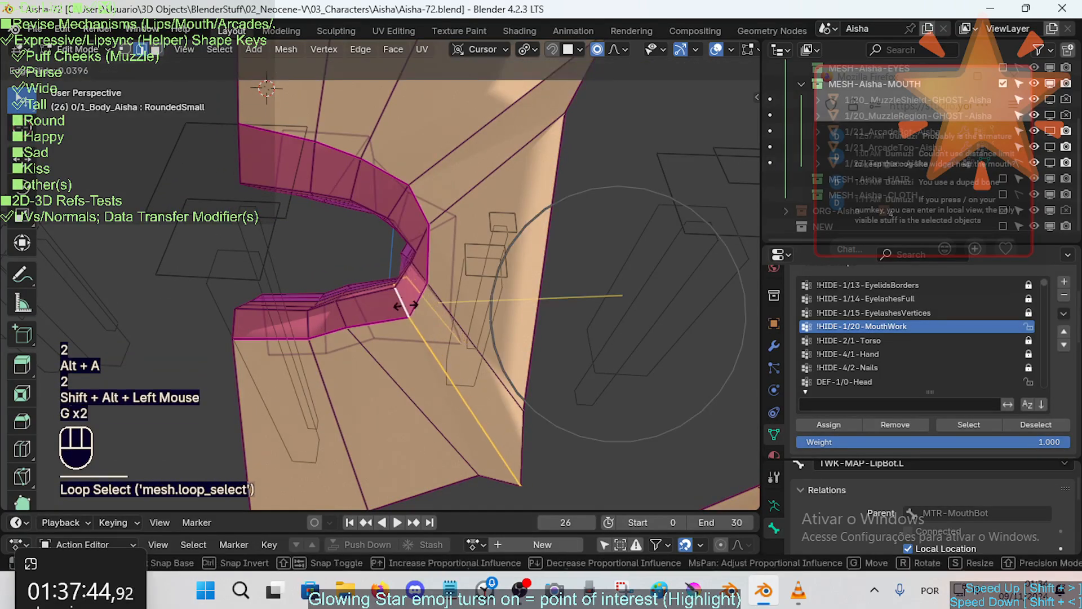
left_click(389, 314)
Step: Select the lower lip's second crosswise edge loop, rotate it and move it to even out the curve
key("alt+a")
left_click(387, 370, "alt+shift")
key("r")
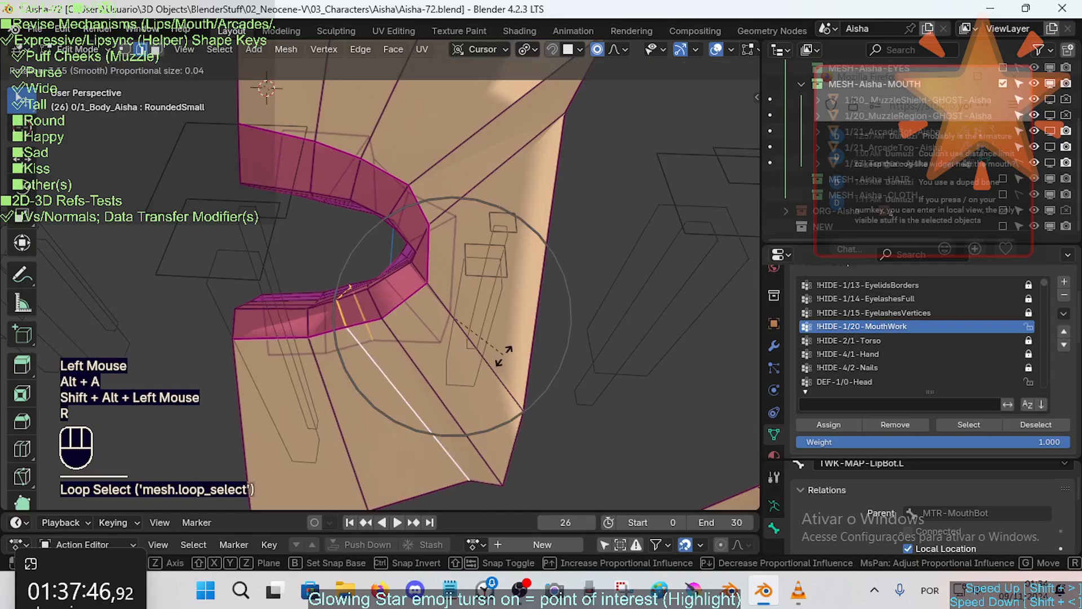
left_click(496, 365)
key("g")
left_click(510, 355, "shift")
Step: Select the lower lip's first crosswise edge loop, rotate it and move it toward the mouth's centre
key("alt+a")
left_click(541, 340, "alt+shift")
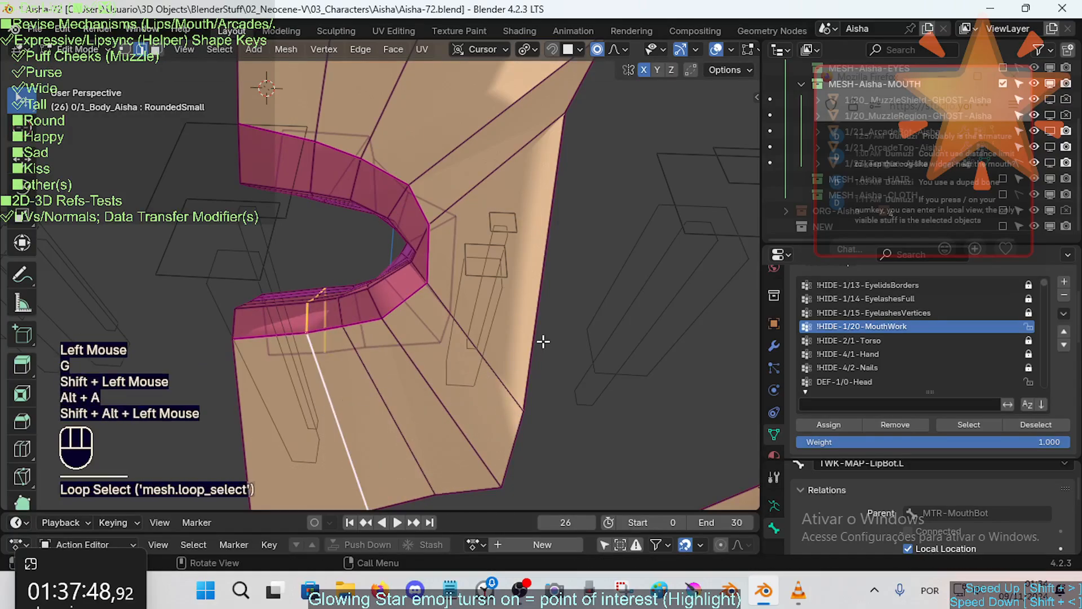
key("r")
left_click(538, 352)
key("g")
key("g")
key("g")
left_click(535, 355)
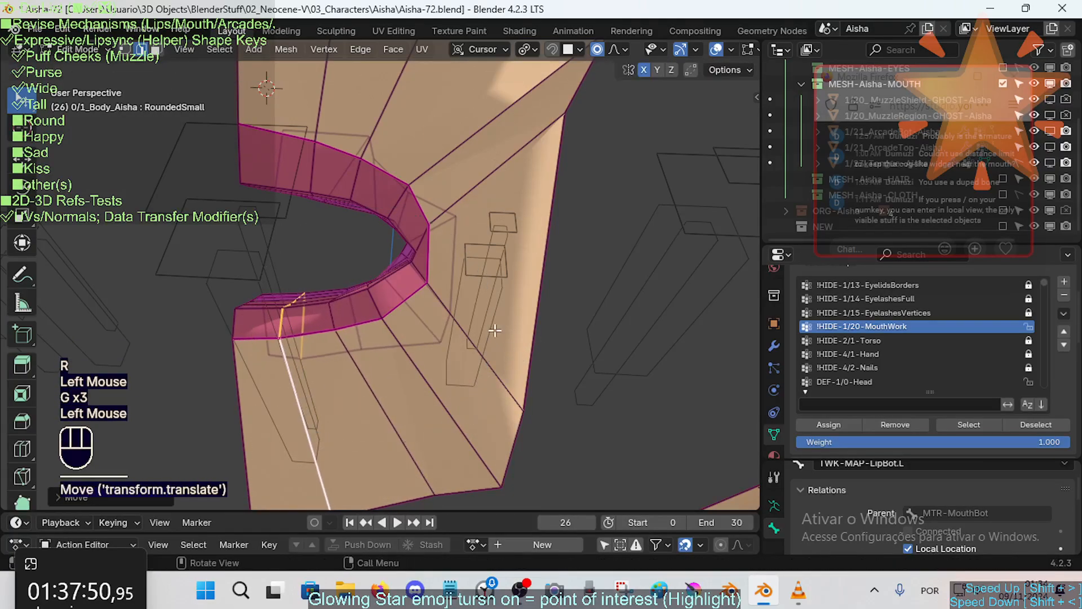
Step: Select the upper lip's first crosswise edge loop and slide it toward the mouth's centre
key("alt+a")
left_click(315, 124, "alt+shift")
key("g")
key("g")
left_click(293, 128)
key("alt+a")
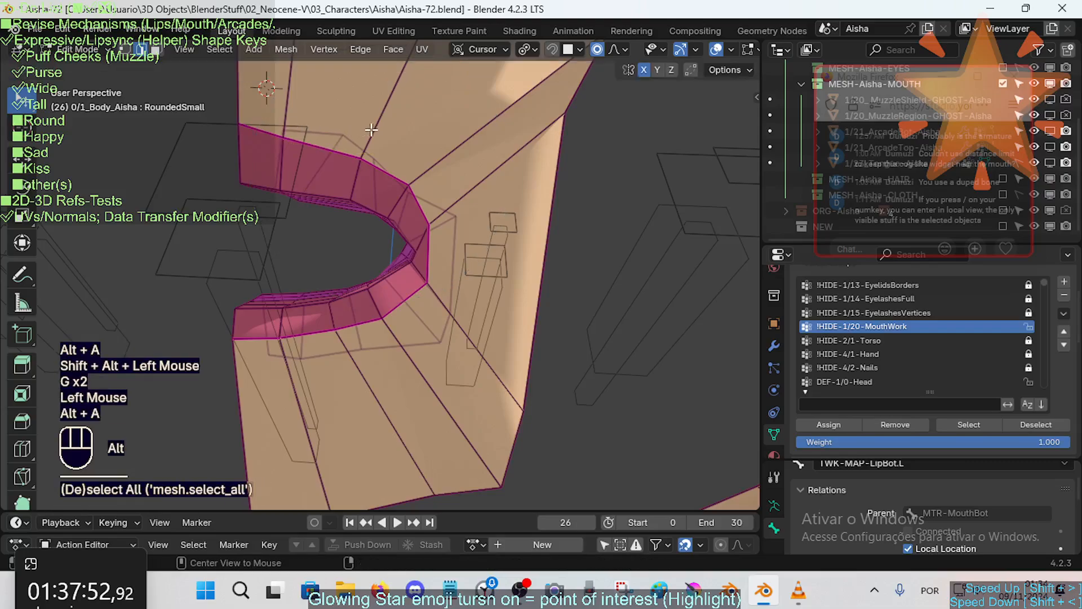
Step: Select the upper lip's second crosswise edge loop and slide it toward the mouth's centre
left_click(374, 130, "alt+shift")
key("g")
key("g")
left_click(321, 148)
key("alt+a")
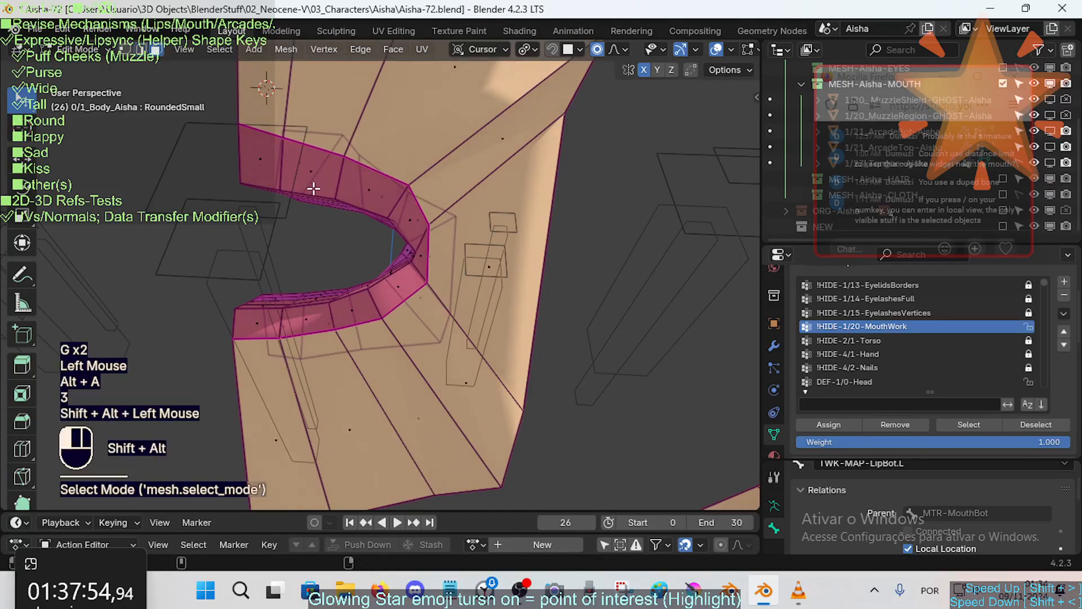
left_click(314, 189, "alt+shift")
key("g")
key("Escape")
key("3")
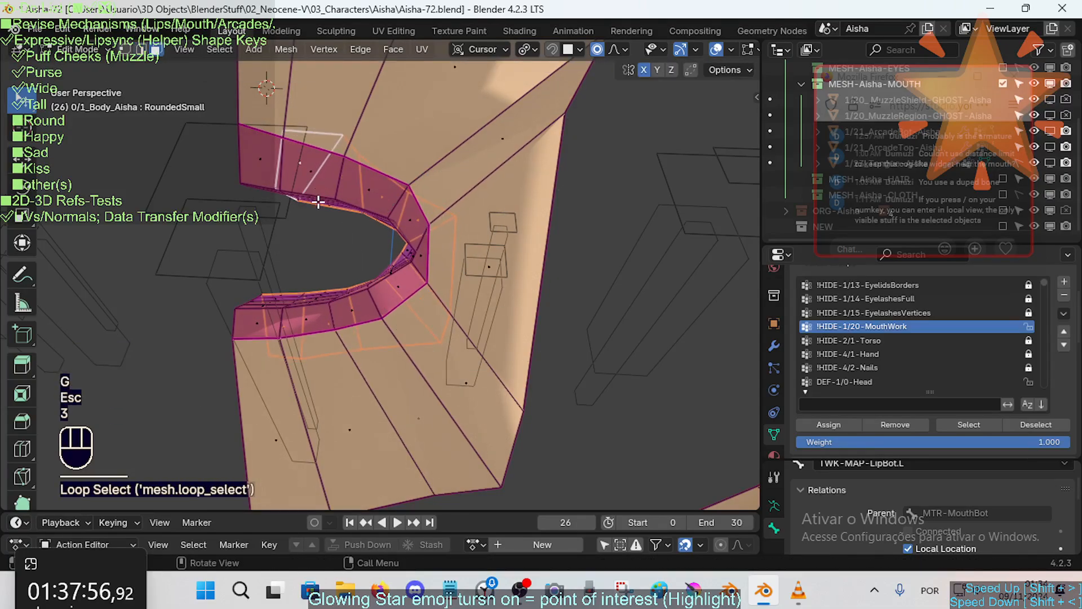
Step: Select the upper lip's second crosswise face loop and move it slightly upward in the RoundedSmall shape key
key("alt+a")
left_click(319, 193, "alt+shift")
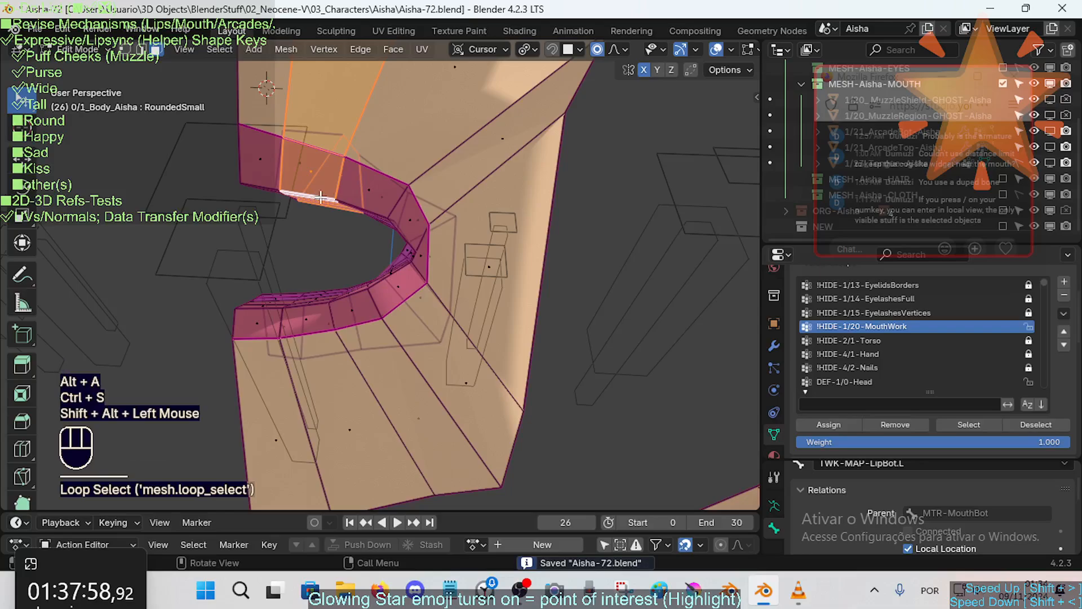
scroll(932, 402, "down", 2)
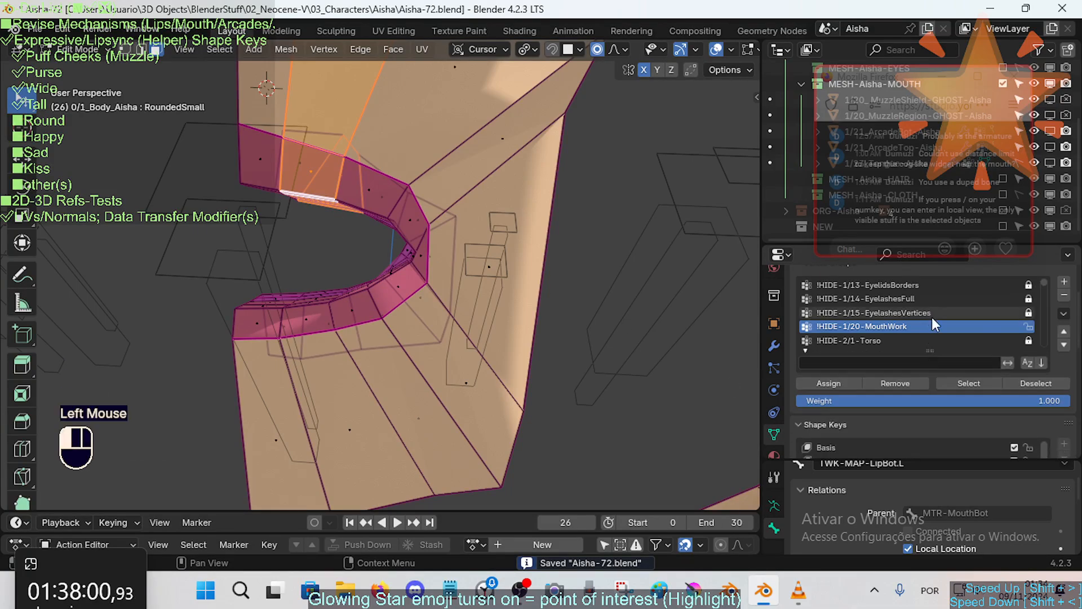
scroll(1043, 417, "down", 1)
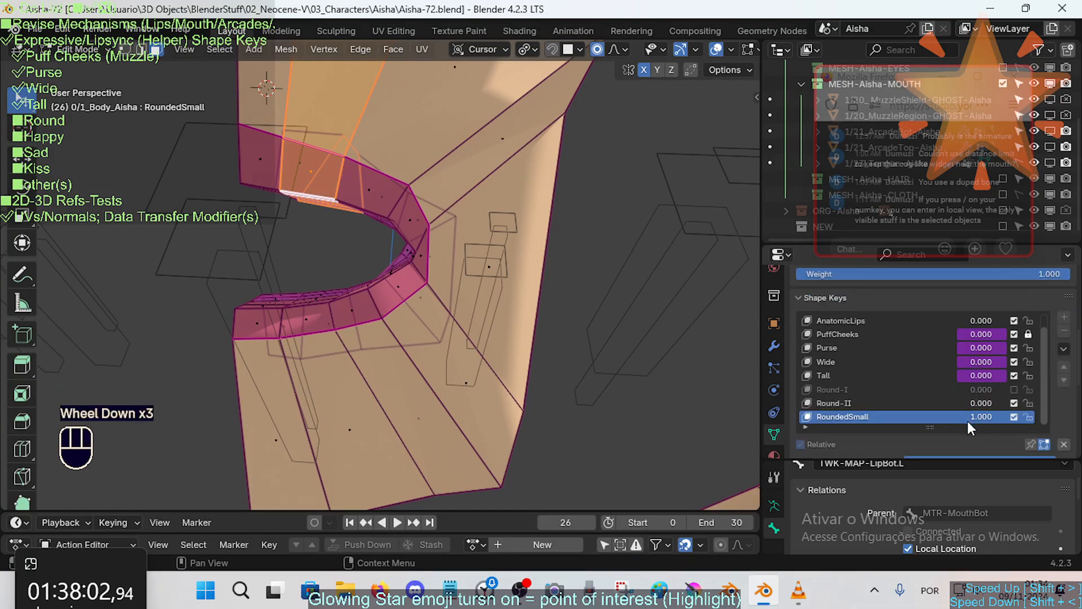
key("g")
left_click(312, 154, "shift")
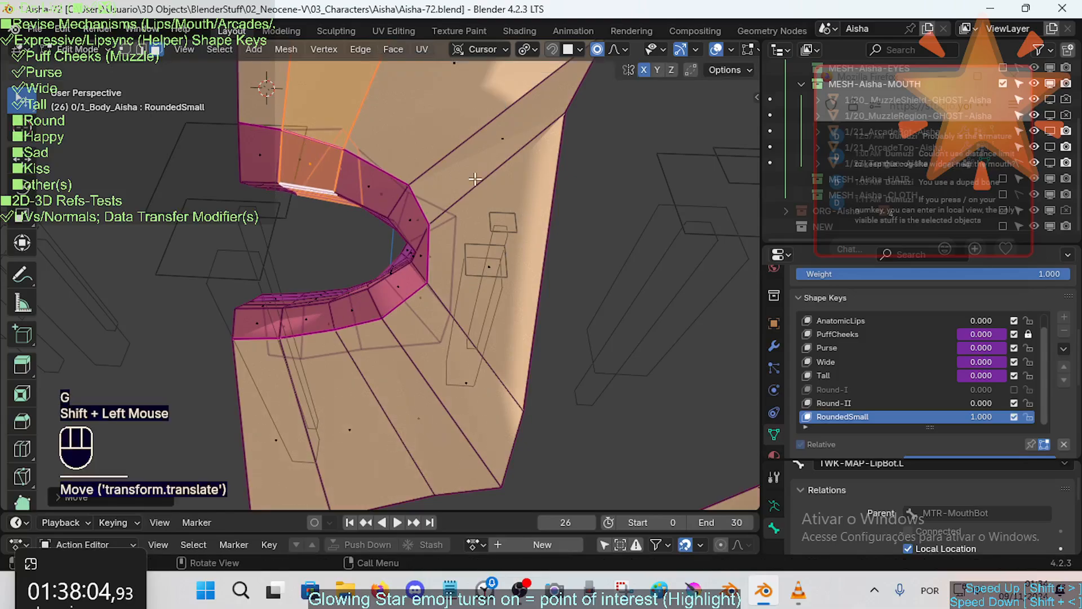
Step: Rotate the selected upper lip face loop and reposition it to follow the rounded curve
middle_click_drag(445, 175, 496, 193)
key("r")
left_click(498, 193)
key("g")
left_click(382, 212, "shift")
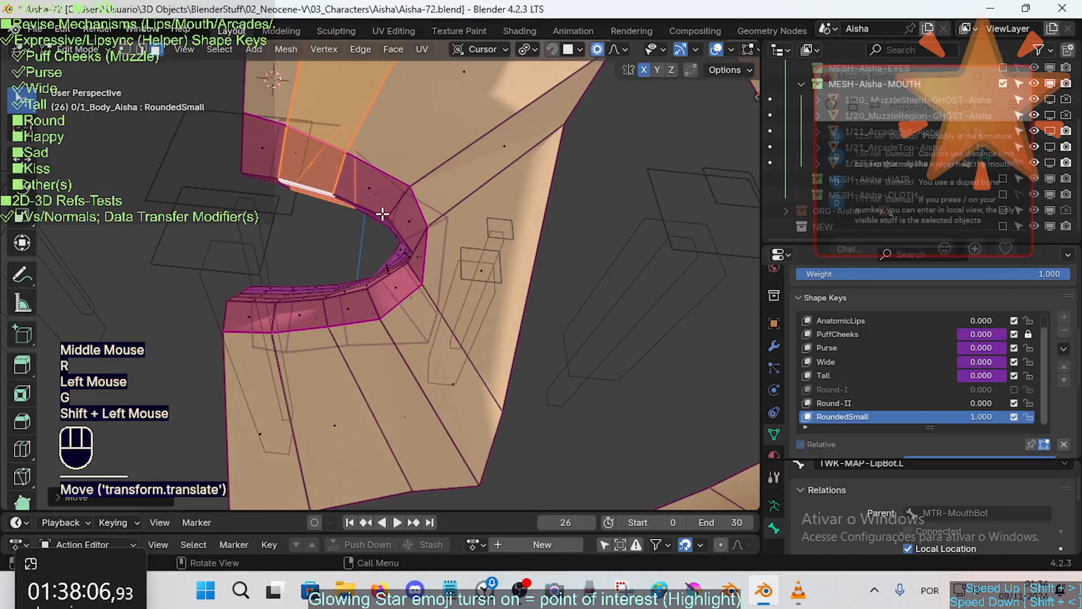
Step: Select the upper lip's face loop near the mouth corner and rotate it to round the curve
key("alt+a")
left_click(417, 197, "alt+shift")
key("r")
left_click(444, 187)
Step: Select the upper lip's third crosswise edge loop, slide it toward the centre and move it to even out the curve
key("alt+a")
key("2")
left_click(423, 164, "alt+shift")
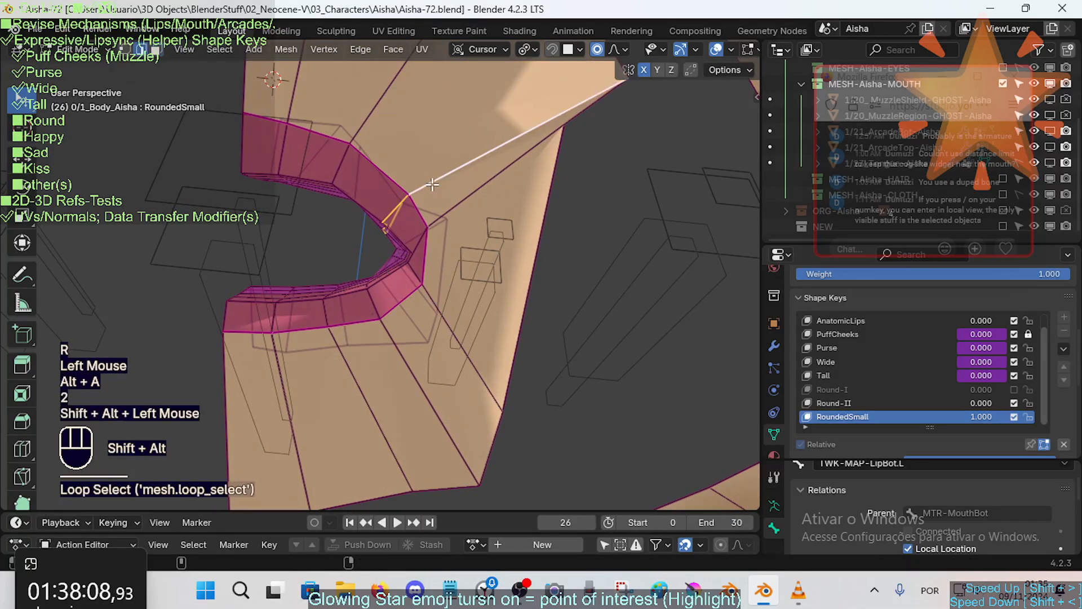
key("g")
key("g")
left_click(434, 156)
key("g")
left_click(524, 104, "shift")
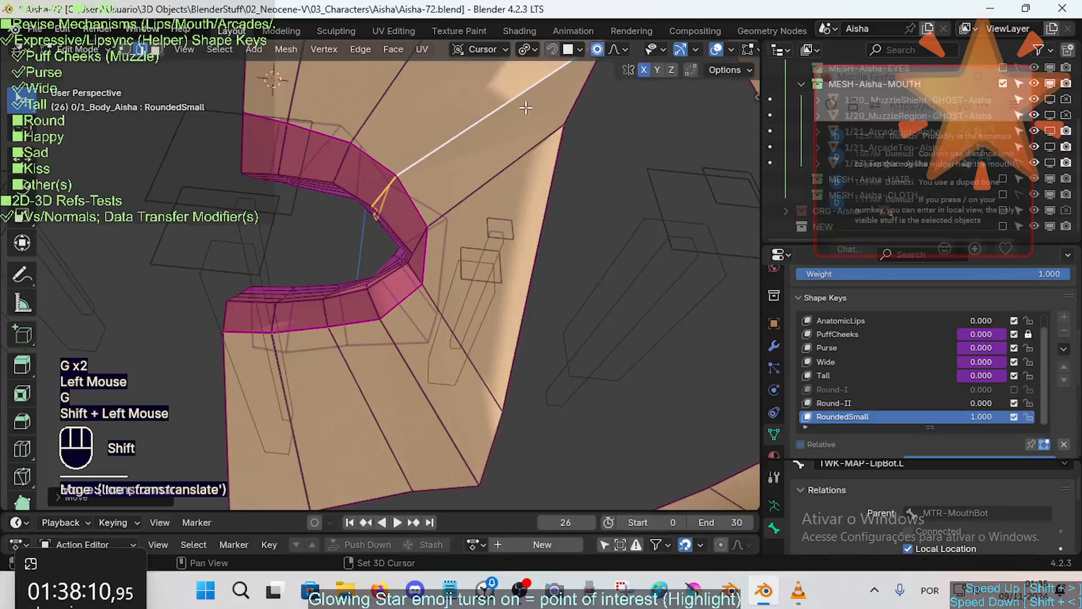
Step: Select the edge loop just above the mouth corner and try rotating it with proportional editing
key("alt+a")
left_click(473, 192, "alt+shift")
key("r")
key("r")
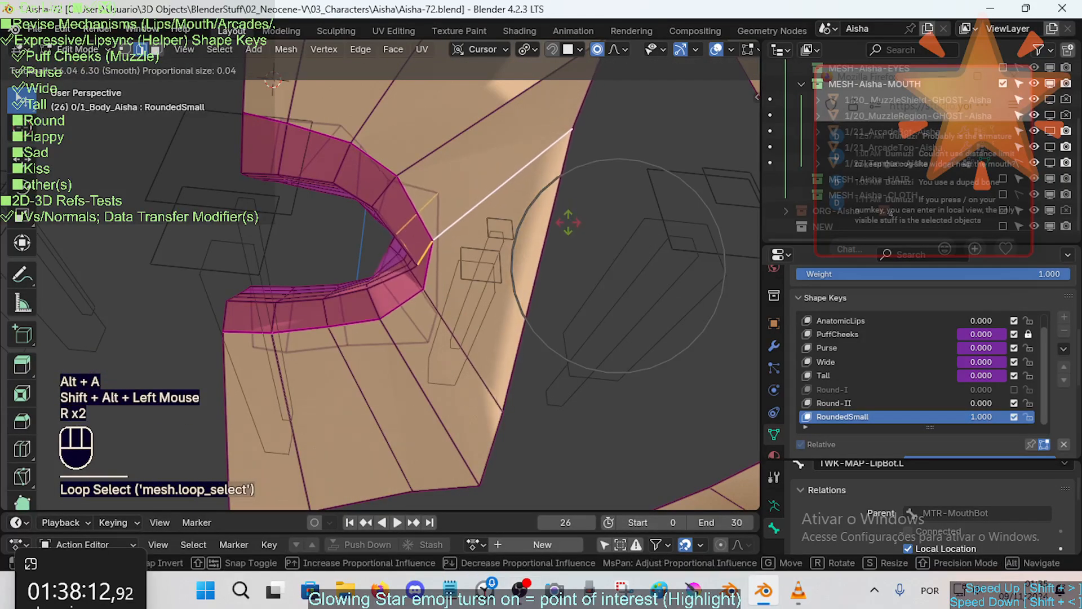
key("Escape")
key("r")
key("Escape")
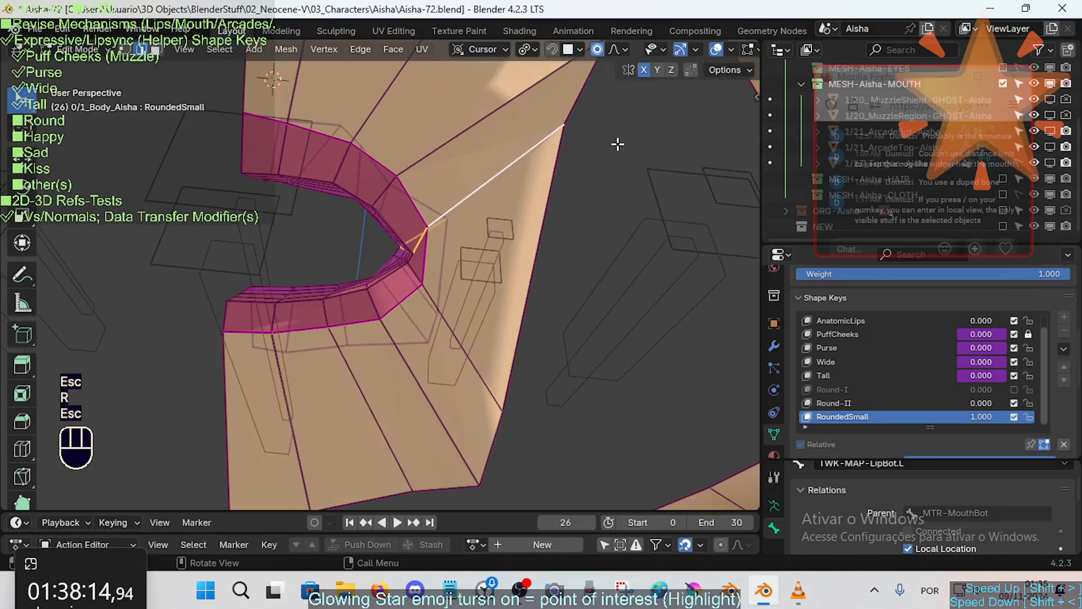
middle_click_drag(619, 141, 611, 150, "shift")
key("r")
key("Escape")
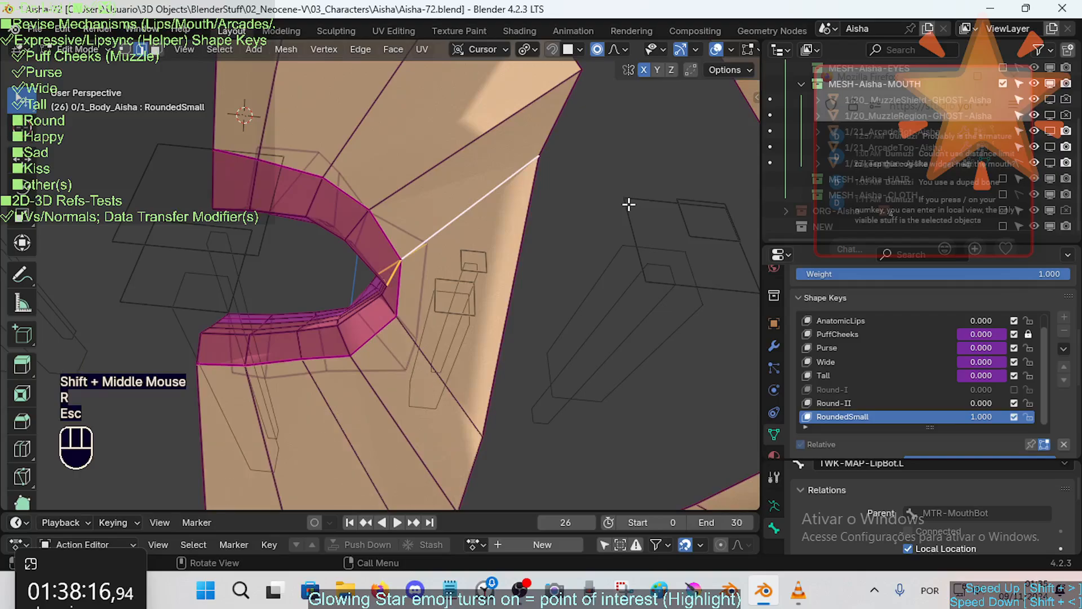
Step: With proportional editing off, rotate the edge loop above the mouth corner toward horizontal and move it inward
key("o")
key("r")
left_click(644, 224)
key("g")
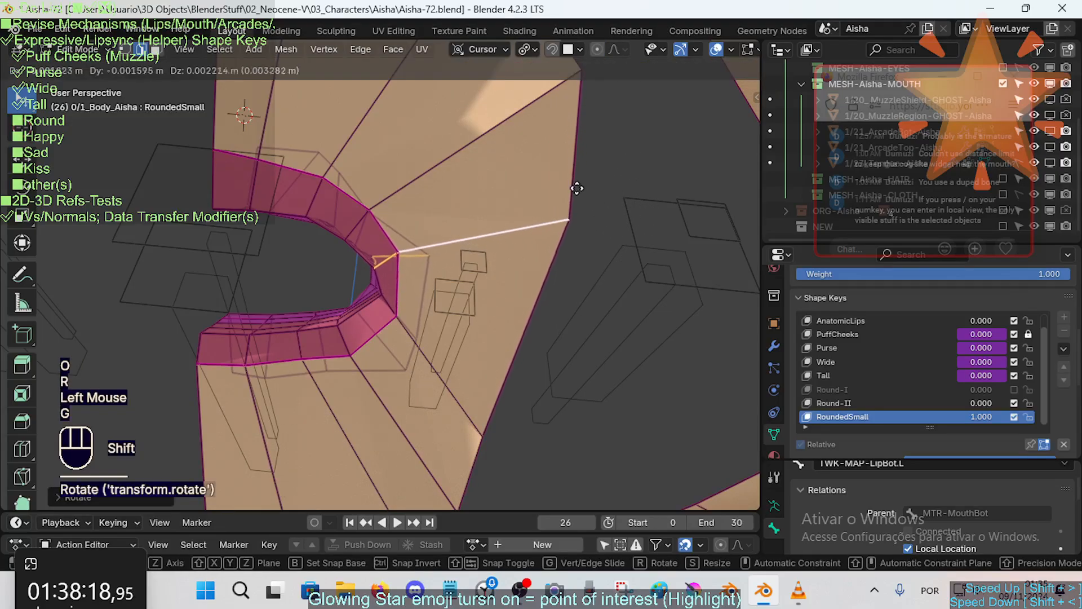
left_click(563, 190, "shift")
key("g")
left_click(485, 209, "shift")
key("alt+a")
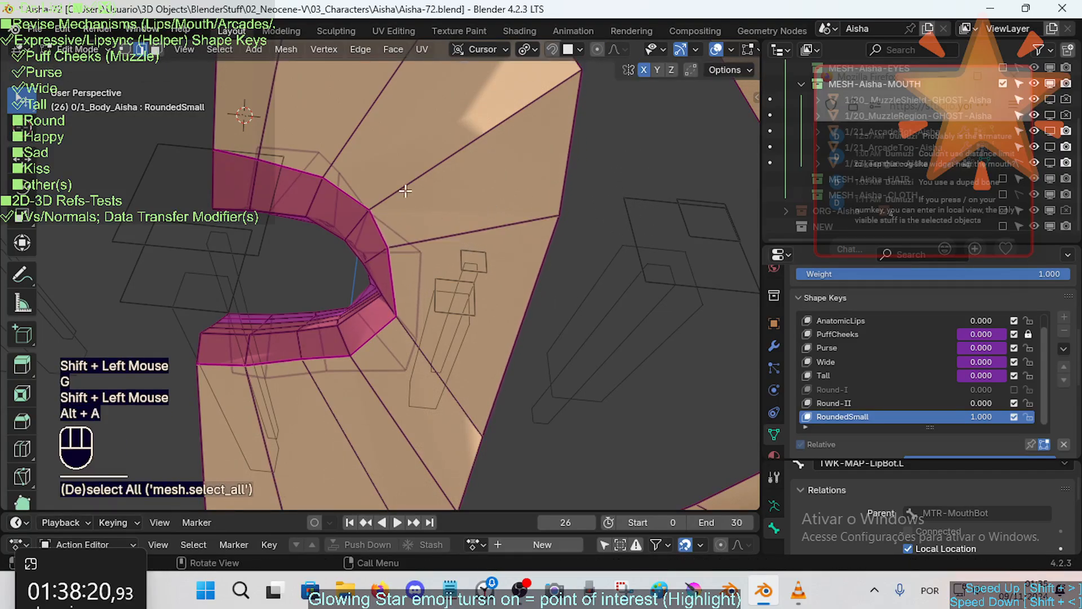
Step: Select the edge loop just below the mouth corner, rotate it toward horizontal and move it up and inward
left_click(406, 191, "alt+shift")
key("alt+a")
key("2")
left_click(406, 333, "alt+shift")
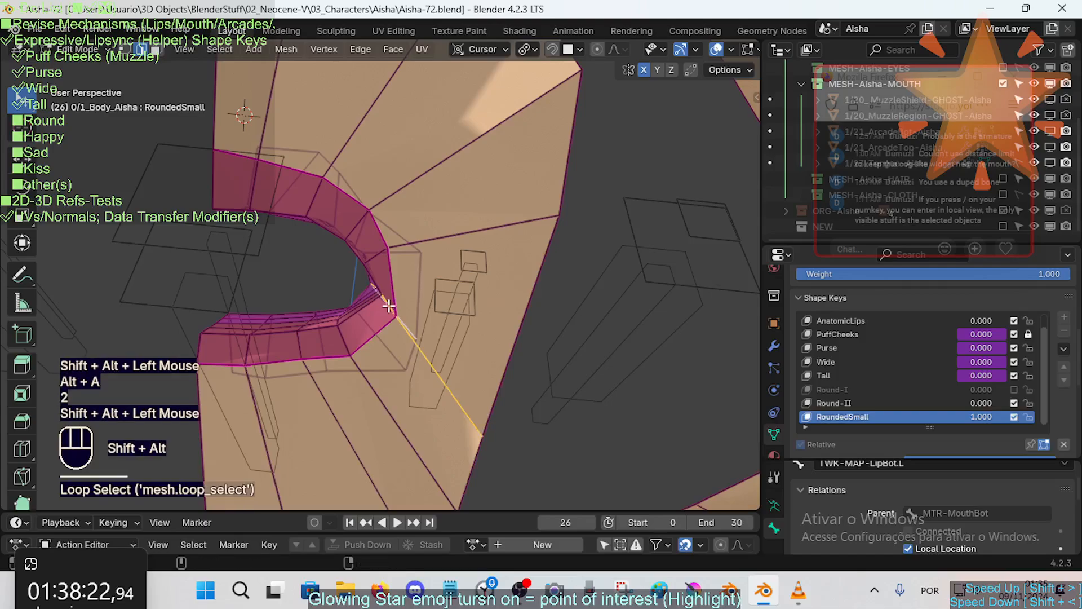
key("r")
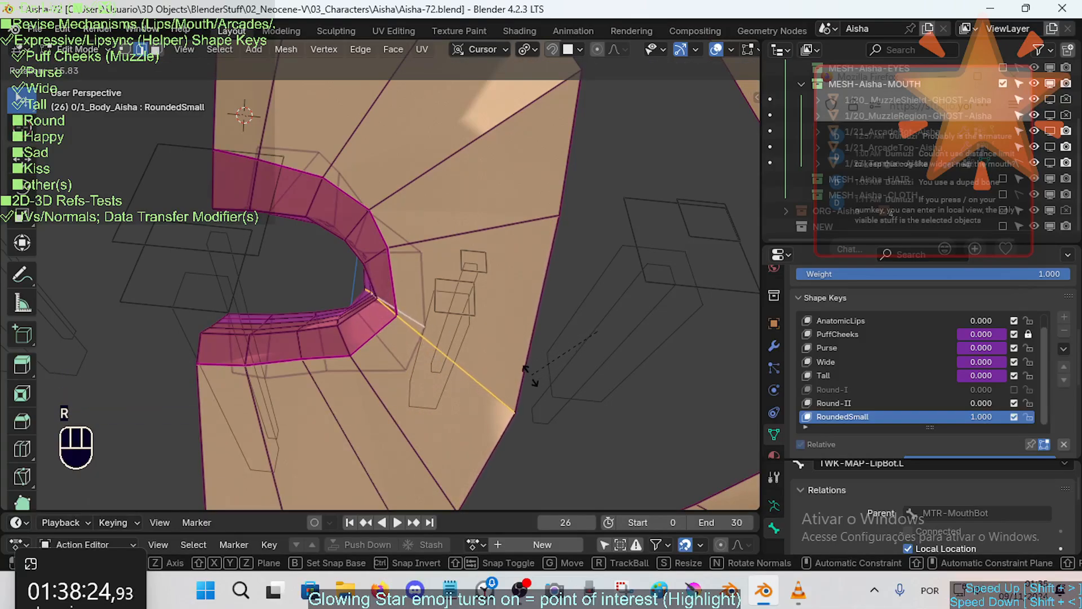
left_click(526, 389)
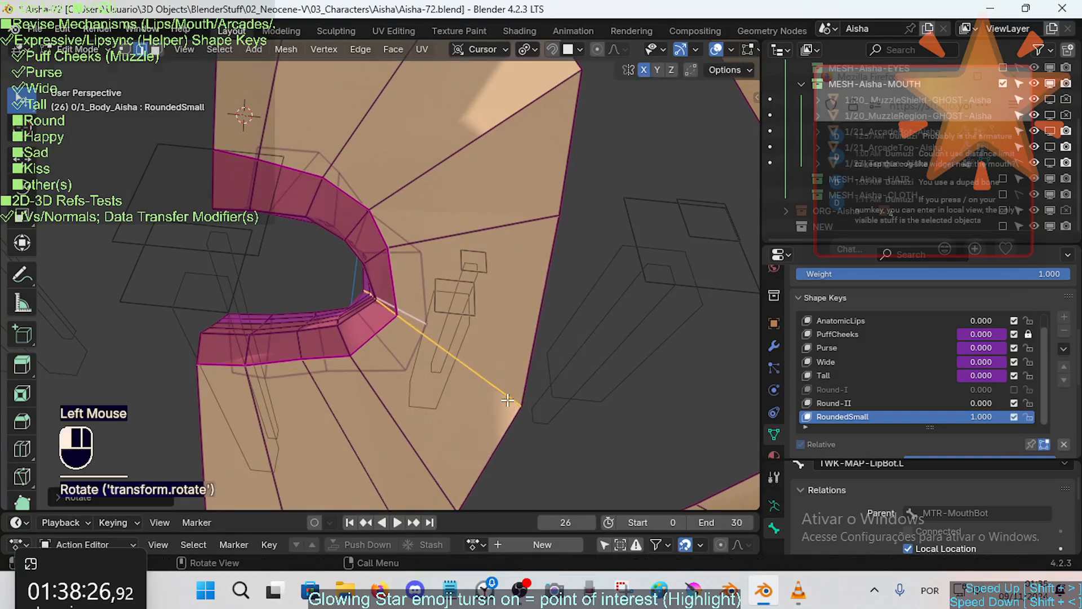
key("g")
left_click(623, 374, "shift")
key("r")
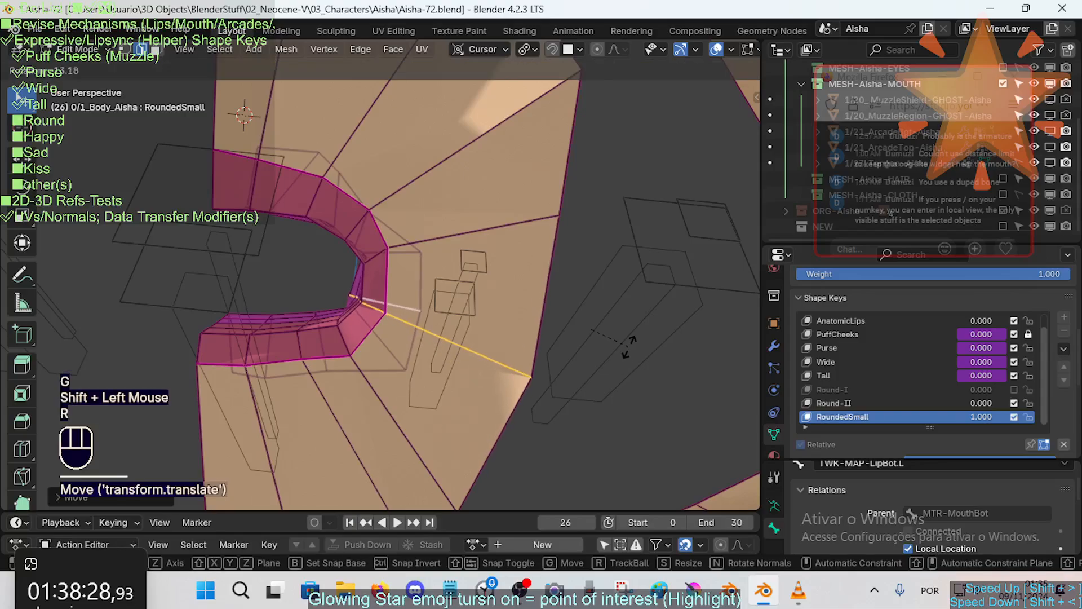
left_click(625, 344)
key("alt+a")
Step: Select the face loop at the mouth corner and adjust it slightly with the Smooth tool active
key("3")
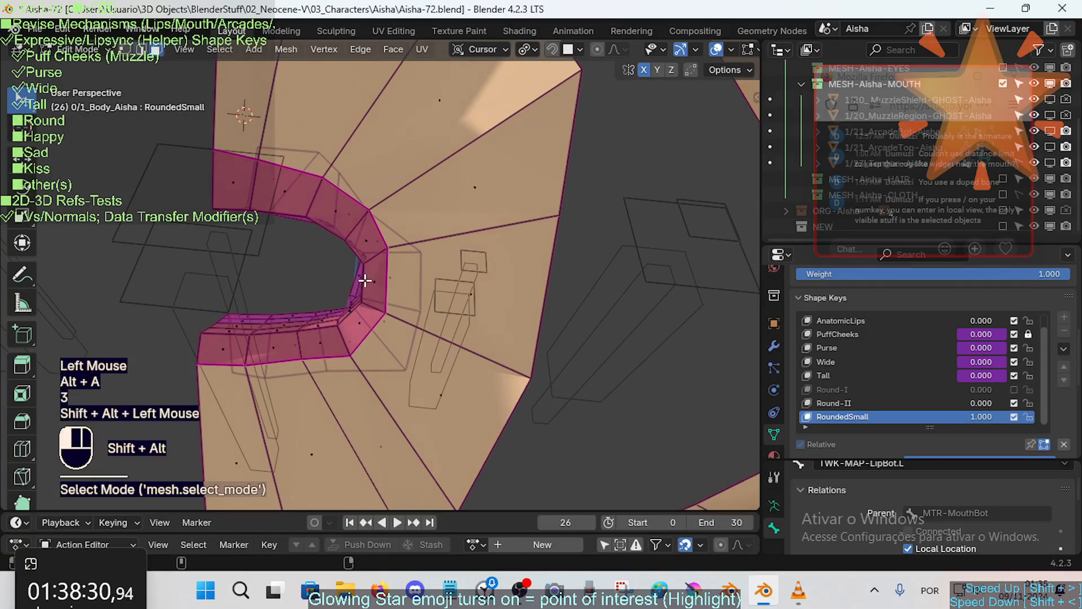
left_click(385, 290, "alt+shift")
scroll(24, 414, "down", 2)
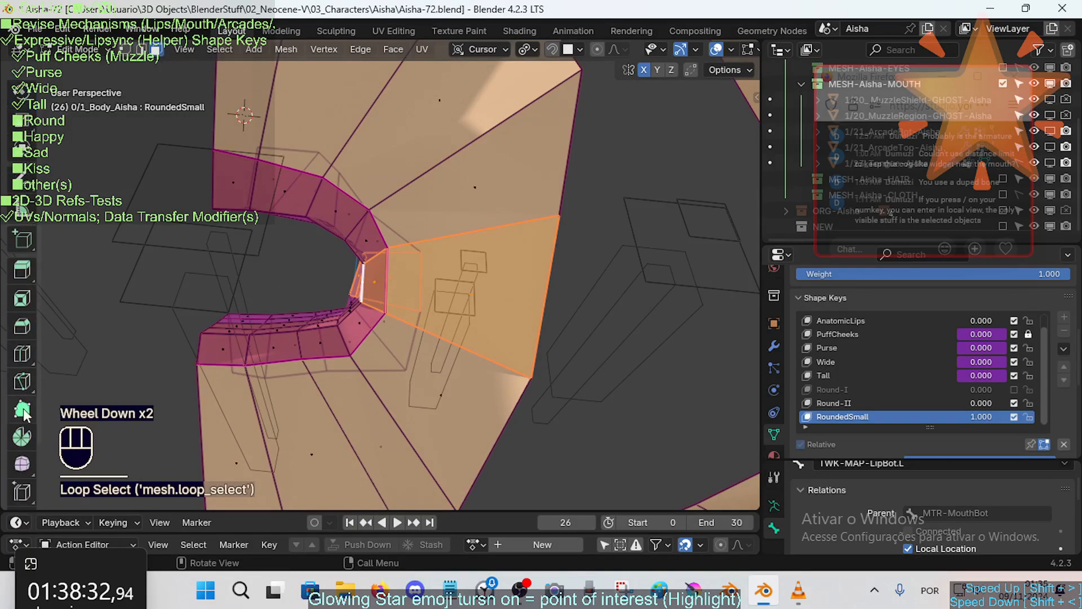
left_click(550, 330)
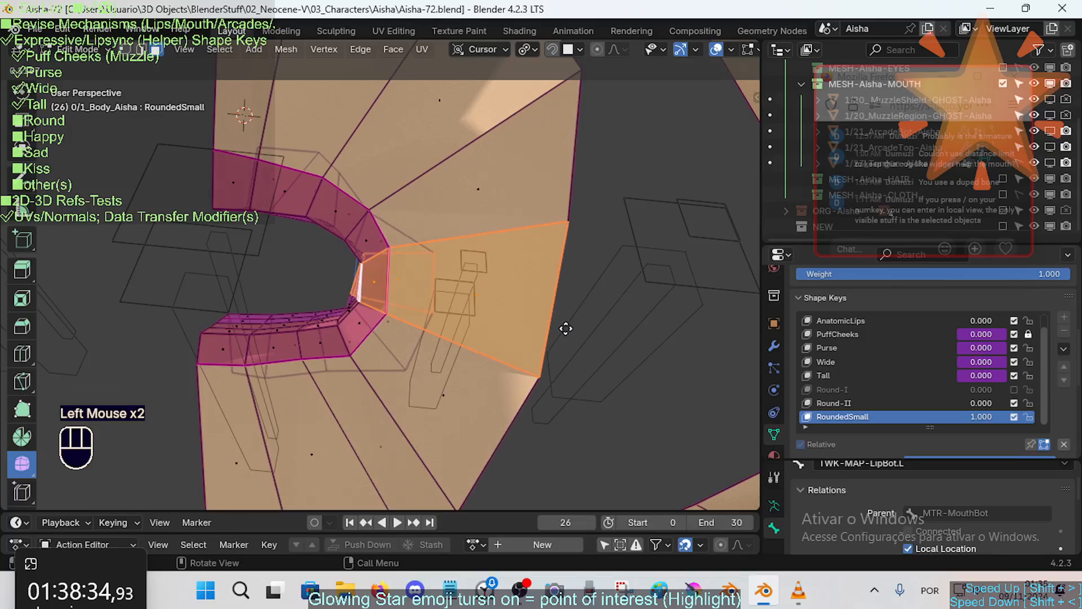
key("alt+a")
left_click(398, 285, "alt+shift")
key("alt+a")
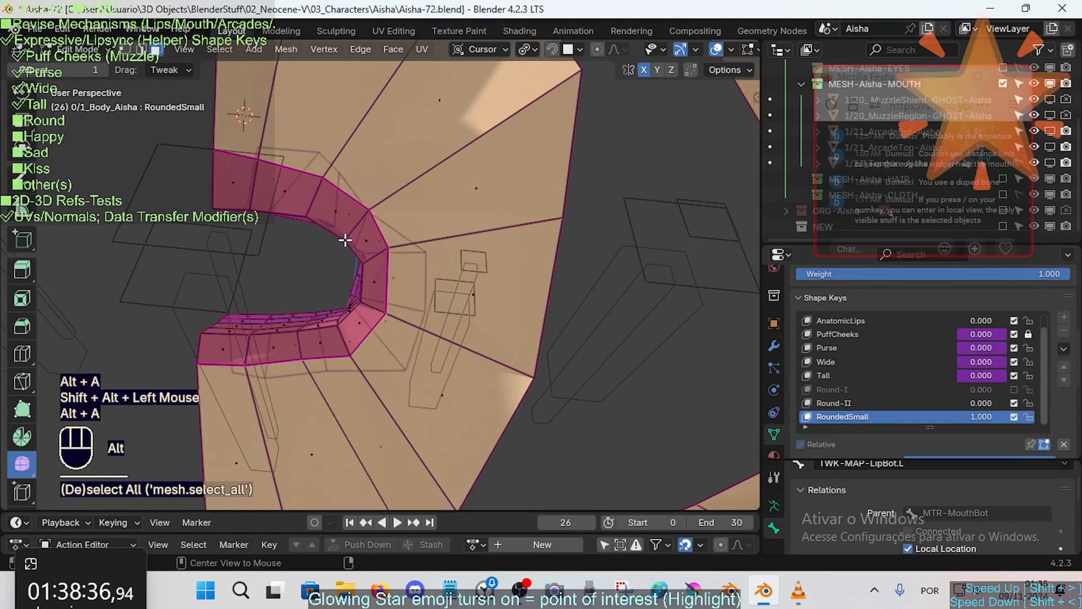
Step: Select the upper lip's third crosswise face loop and move it toward the mouth's centre
left_click(300, 228, "alt+shift")
key("alt+a")
left_click(331, 231, "alt+shift")
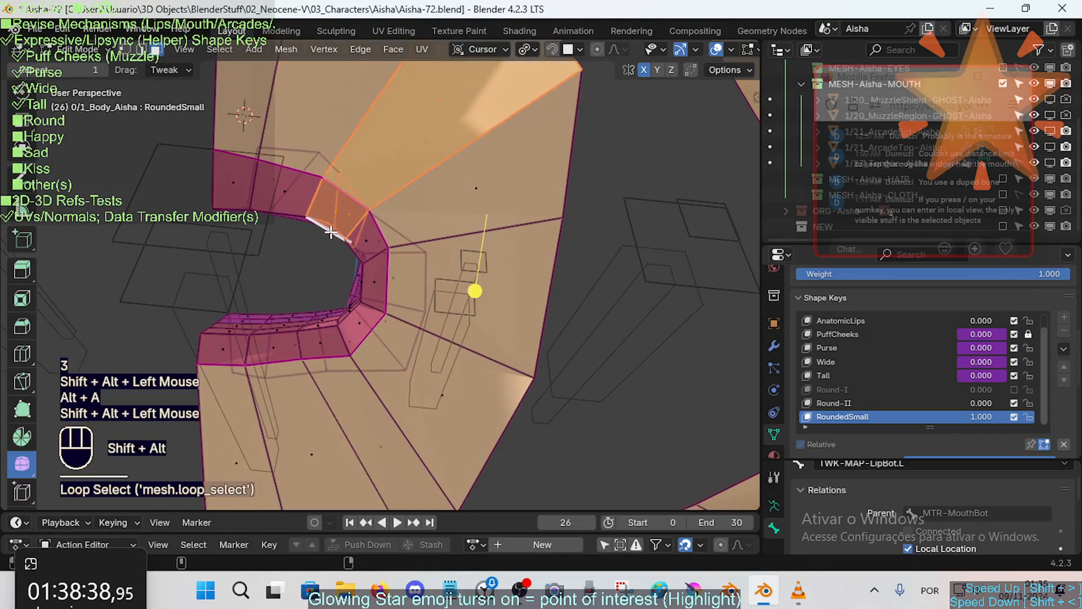
key("g")
left_click(338, 248, "shift")
key("alt+a")
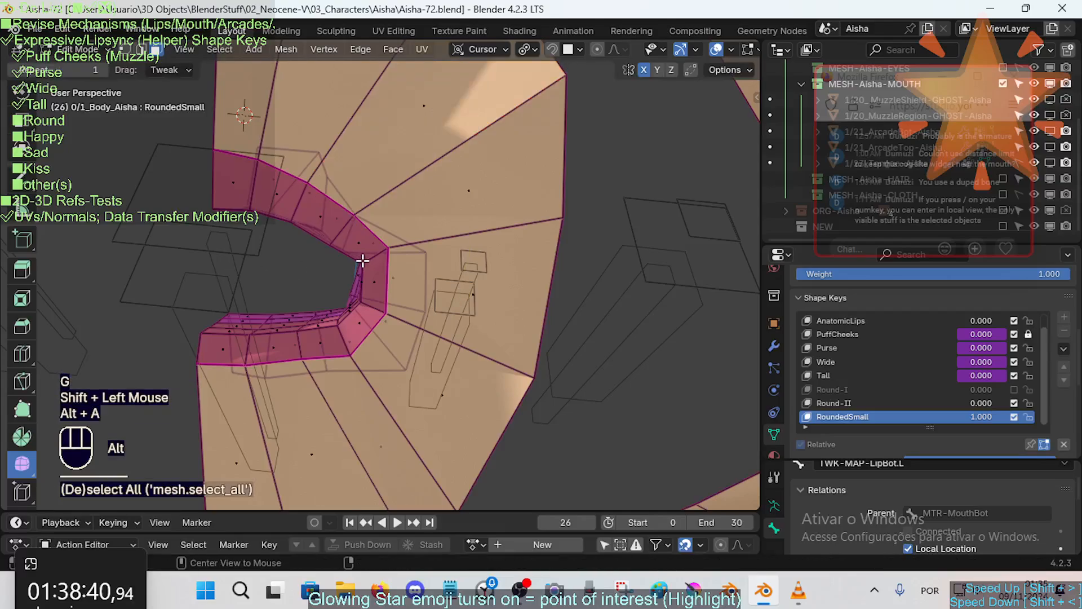
Step: Select the face loop just above the mouth corner and shift it slightly inward
left_click(358, 256, "alt+shift")
key("g")
left_click(354, 279, "shift")
key("alt+a")
Step: Select the mouth corner's face loop and move it inward to narrow the opening
key("3")
left_click(356, 284, "alt+shift")
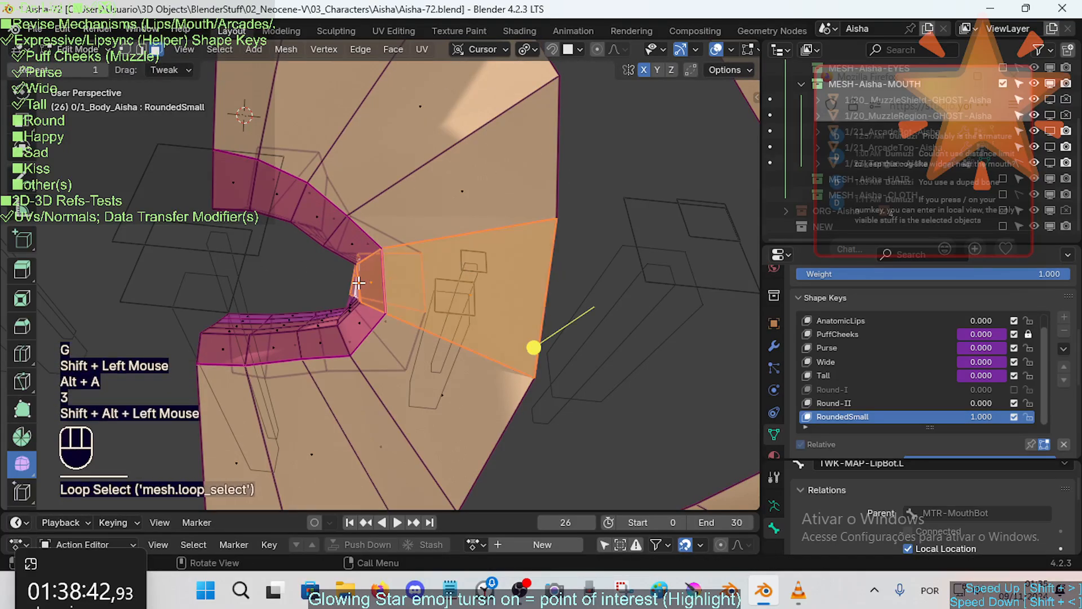
key("g")
left_click(316, 252, "shift")
key("alt+a")
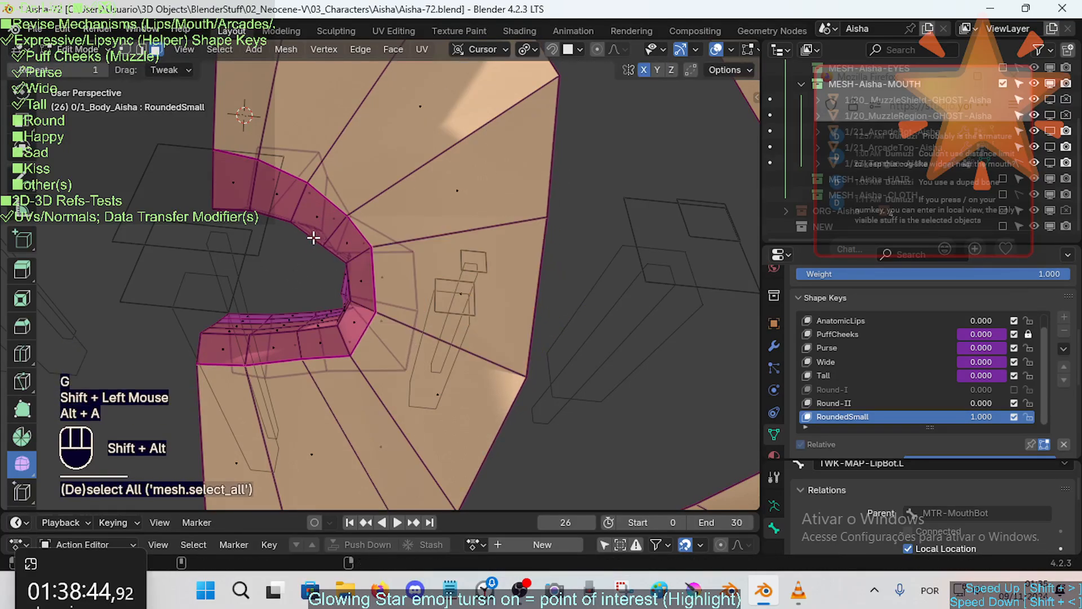
Step: Select the upper lip's third crosswise face loop again and nudge it slightly upward
left_click(313, 237, "alt+shift")
key("g")
left_click(314, 237, "shift")
key("g")
left_click(314, 235, "shift")
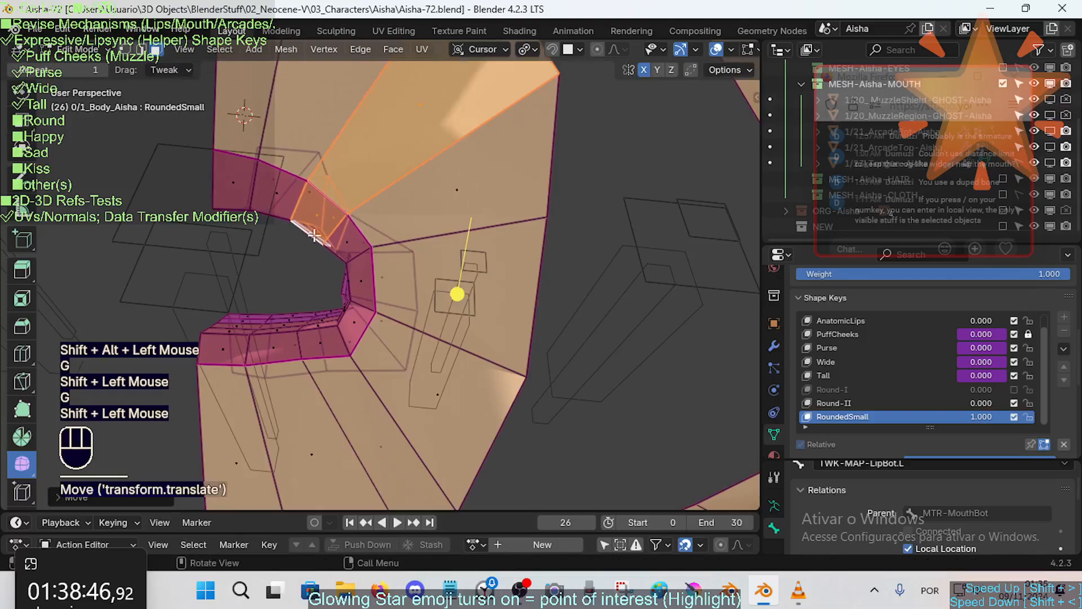
Step: Select the lower lip's second crosswise face loop and move it slightly
key("alt+a")
left_click(274, 336, "alt+shift")
key("g")
left_click(362, 295, "shift")
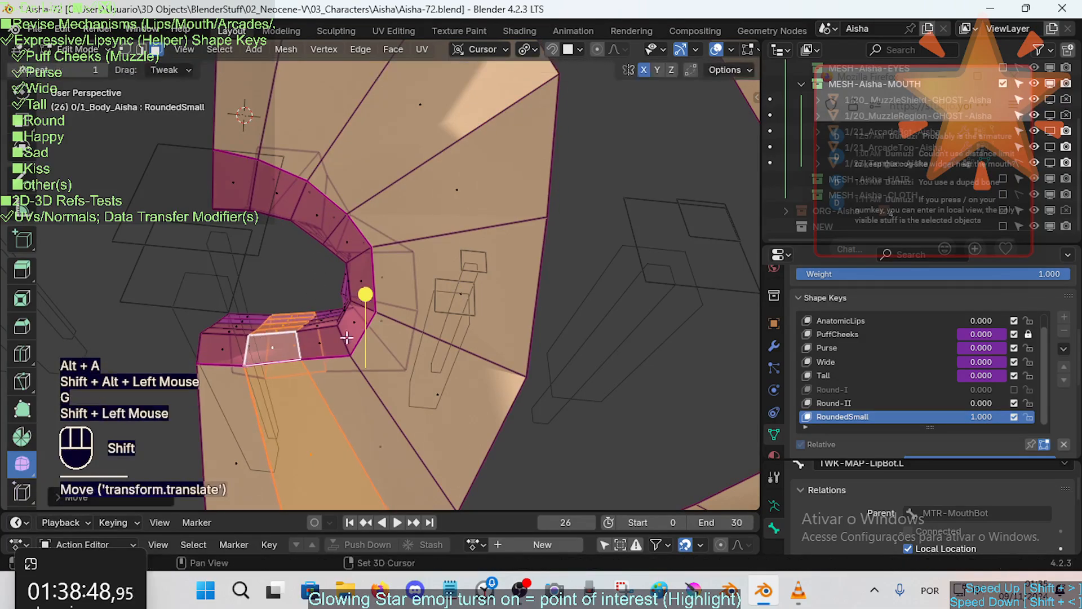
key("r")
left_click(413, 318)
key("ctrl+z")
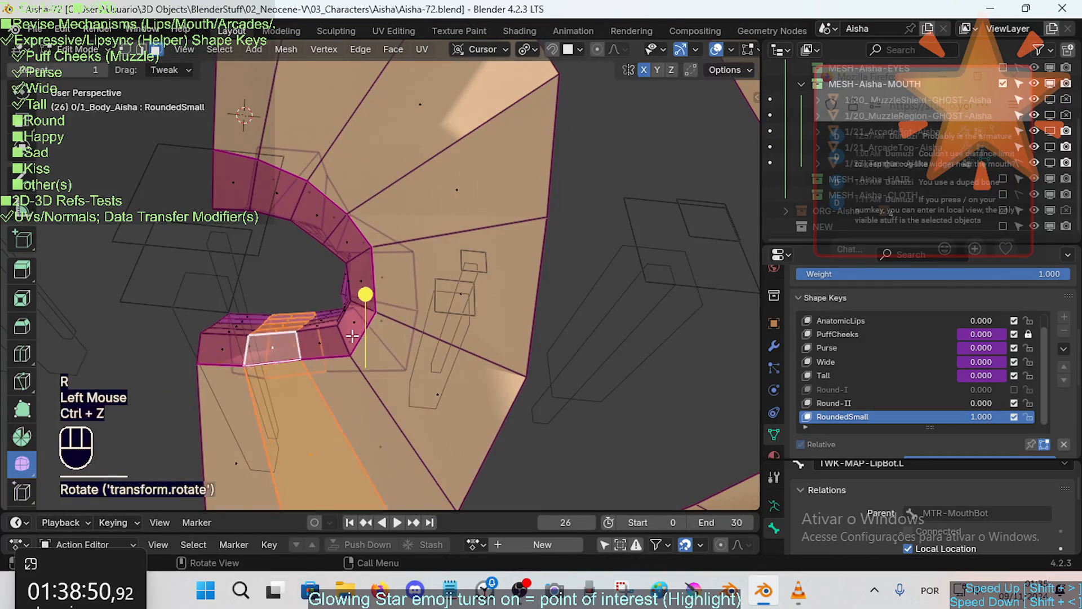
Step: Select the lower lip's third face loop, rotate it with proportional editing at size 0.05 and move it slightly upward
key("alt+a")
left_click(325, 330, "alt+shift")
key("o")
key("r")
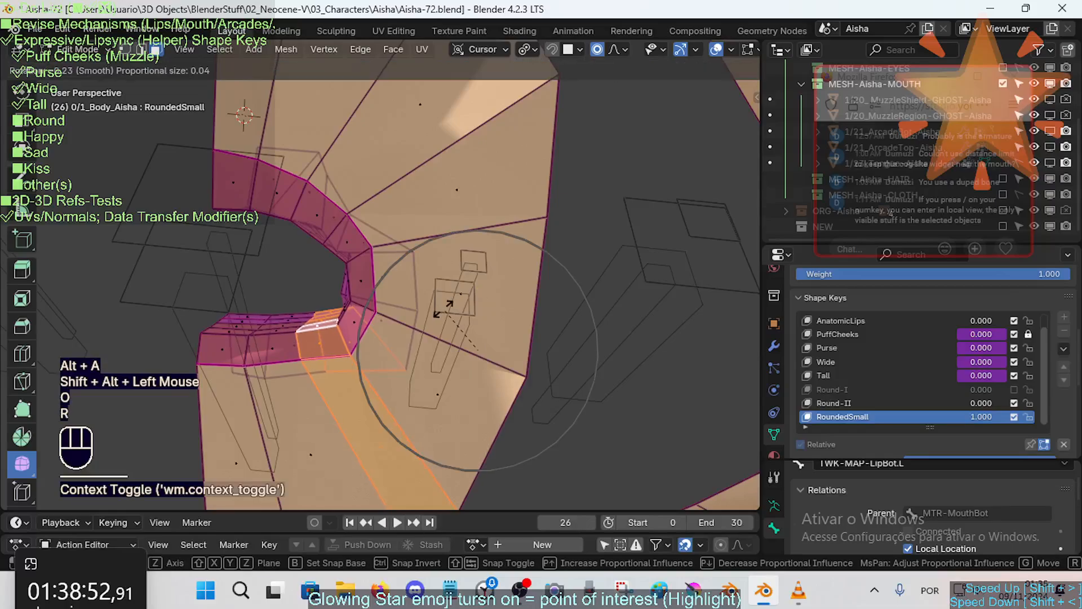
scroll(447, 310, "down", 2)
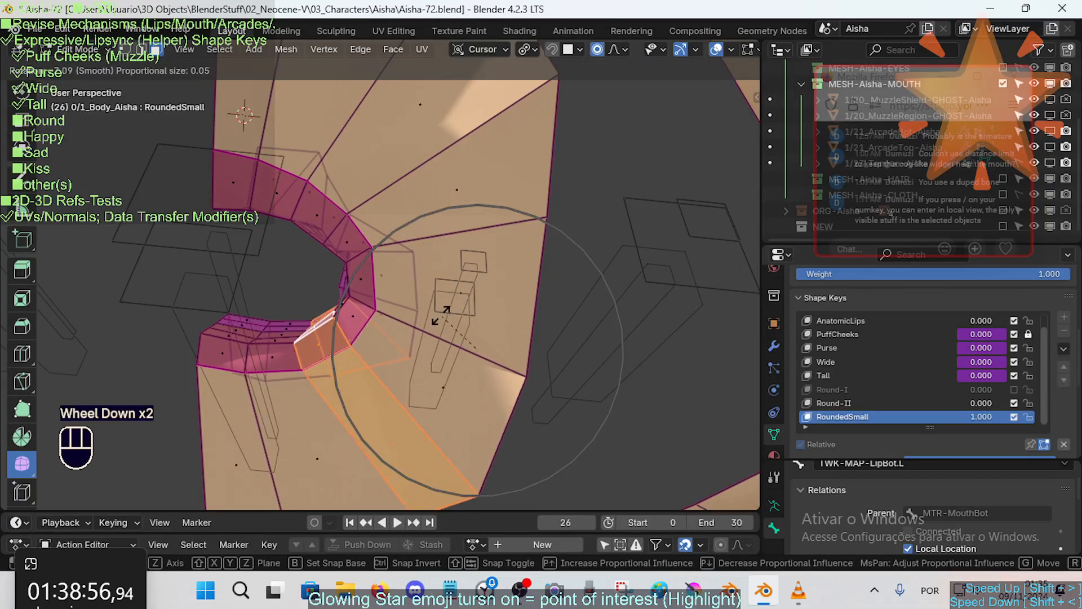
left_click(444, 316)
key("g")
left_click(445, 252, "shift")
key("alt+a")
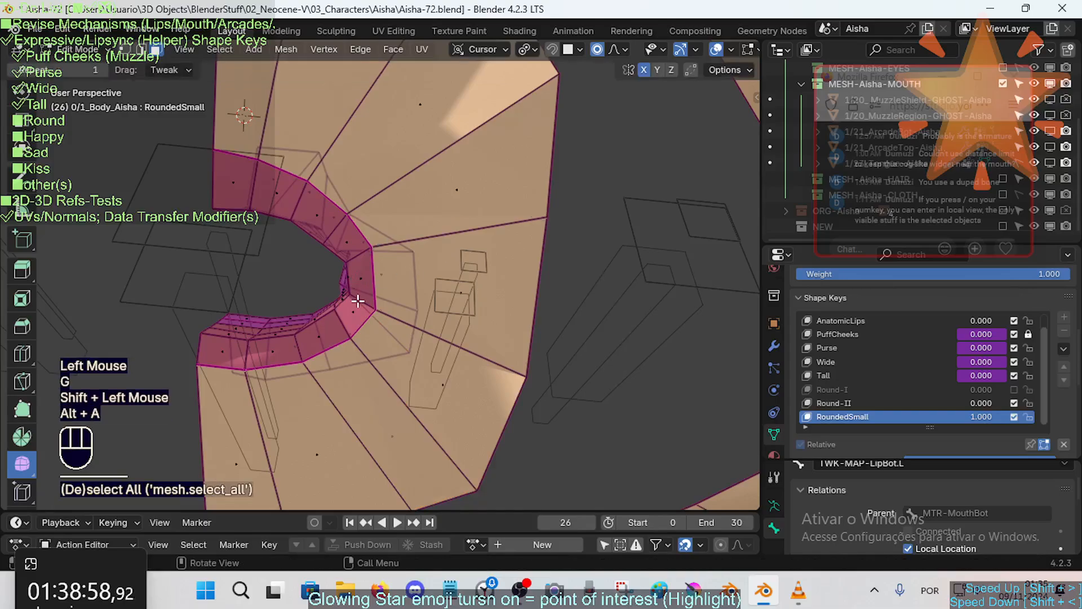
Step: Move the face loop below the mouth corner up and inward, and shift the corner's own face loop toward the centre
left_click(366, 318, "alt+shift")
key("g")
left_click(397, 250, "shift")
key("alt+a")
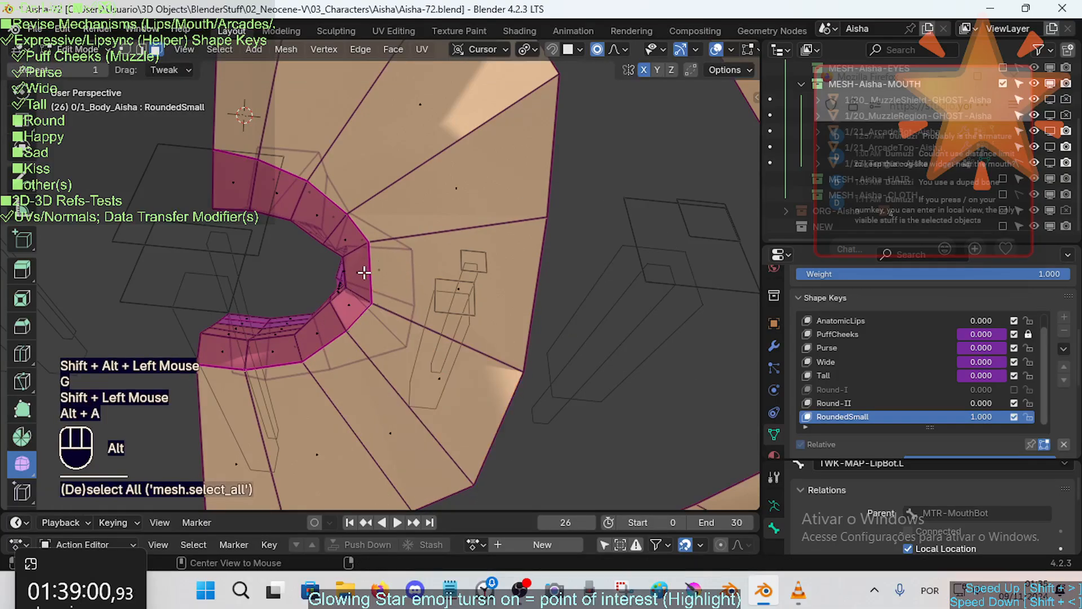
left_click(365, 274, "alt+shift")
key("g")
left_click(320, 282, "shift")
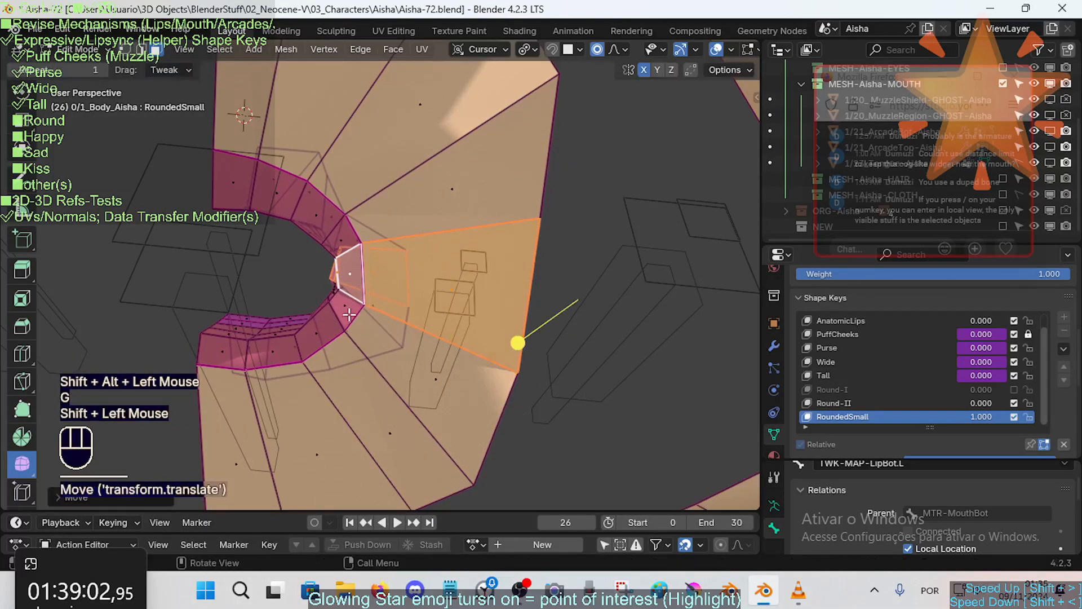
Step: Select the edge loop below the mouth corner, rotate it with proportional editing at size 0.05 and shift it inward
scroll(338, 293, "down", 2)
middle_click_drag(338, 293, 372, 290)
scroll(356, 308, "up", 3)
key("alt+a")
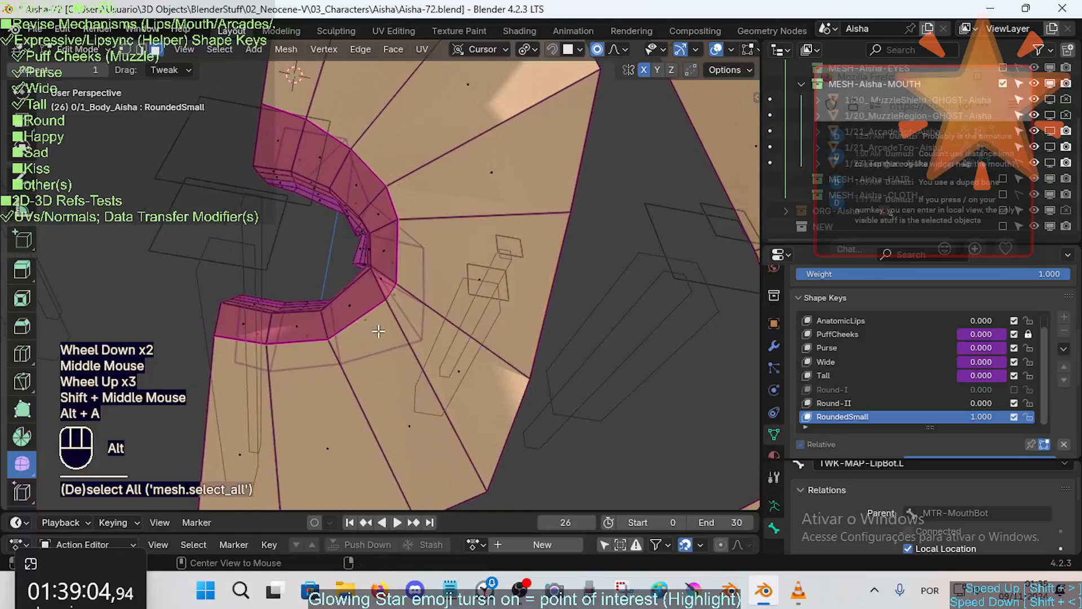
key("2")
left_click(381, 286, "alt+shift")
key("r")
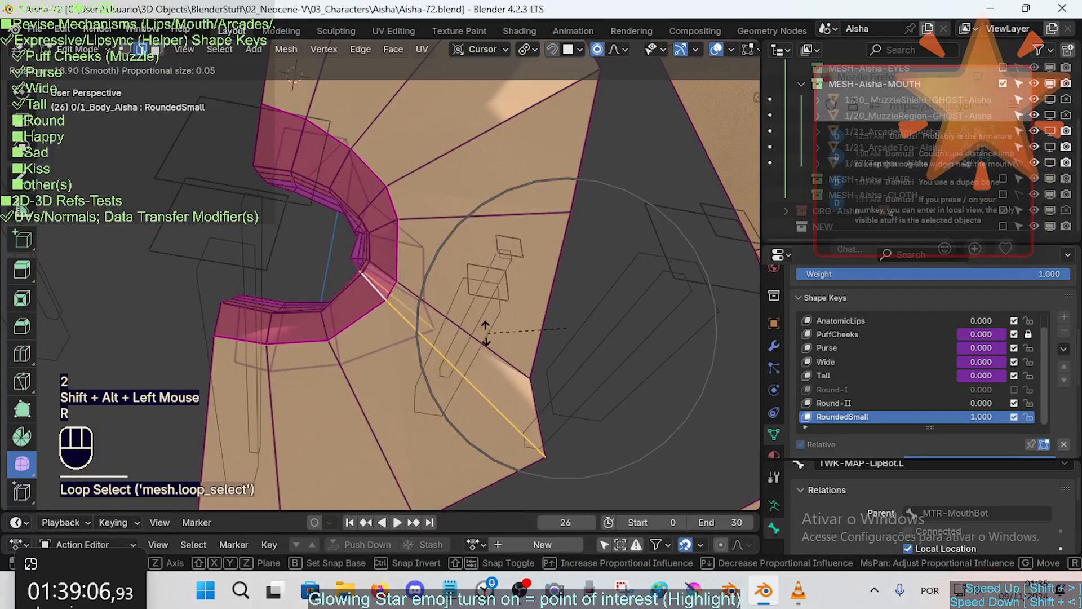
left_click(461, 346)
key("g")
left_click(575, 273, "shift")
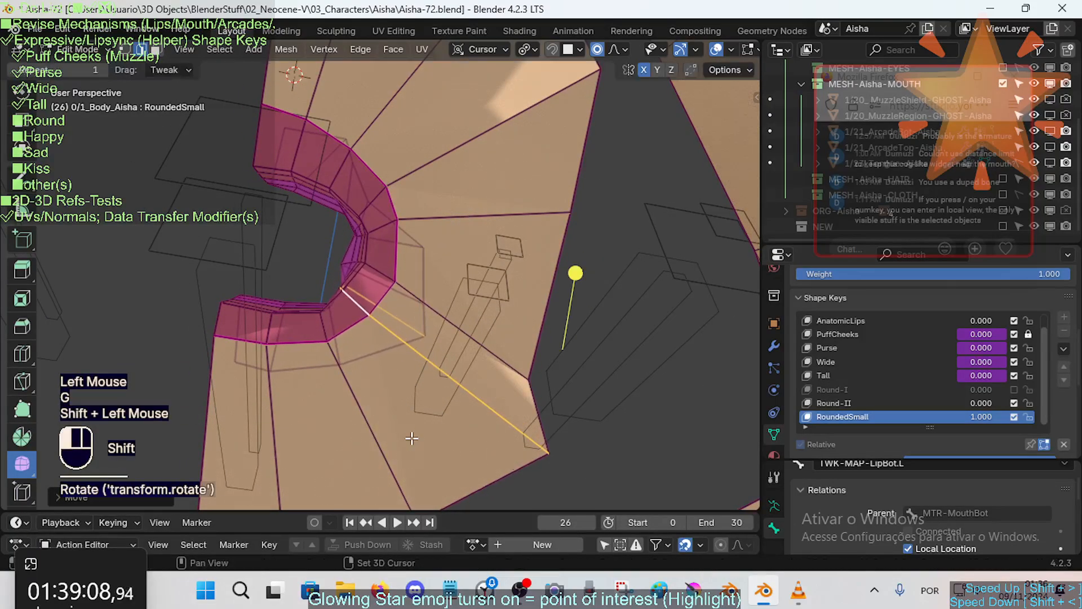
Step: Select the next edge loop up, at the underside of the mouth corner, and move it slightly outward
key("alt+a")
left_click(382, 268, "alt+shift")
key("g")
left_click(437, 285, "shift")
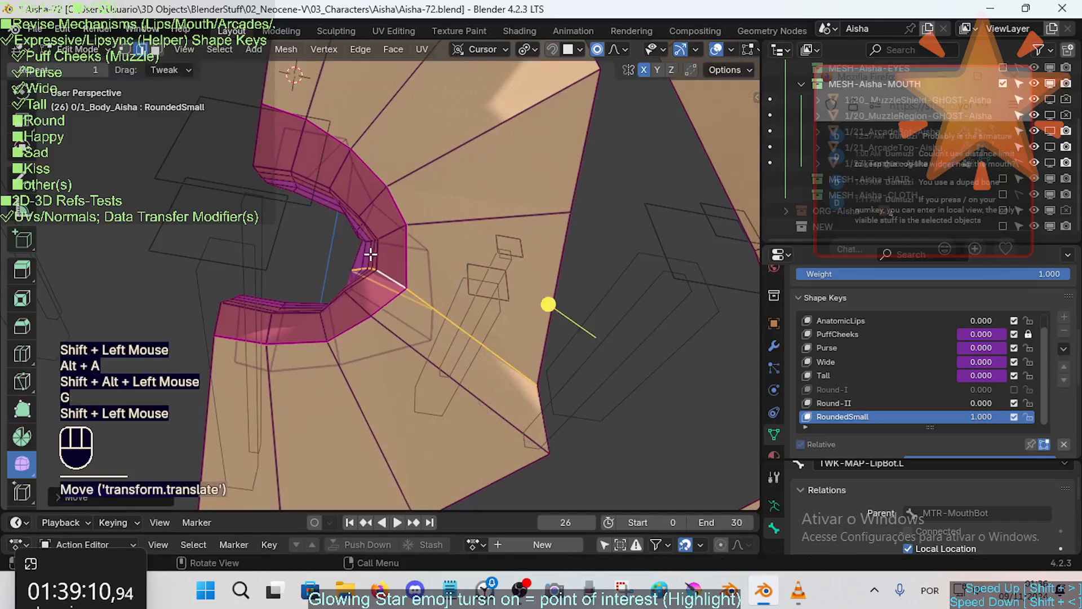
Step: Smooth the vertices of the mouth corner's crosswise face loop and clear the selection
key("alt+a")
key("3")
left_click(375, 253, "alt+shift")
left_click_drag(539, 350, 558, 352)
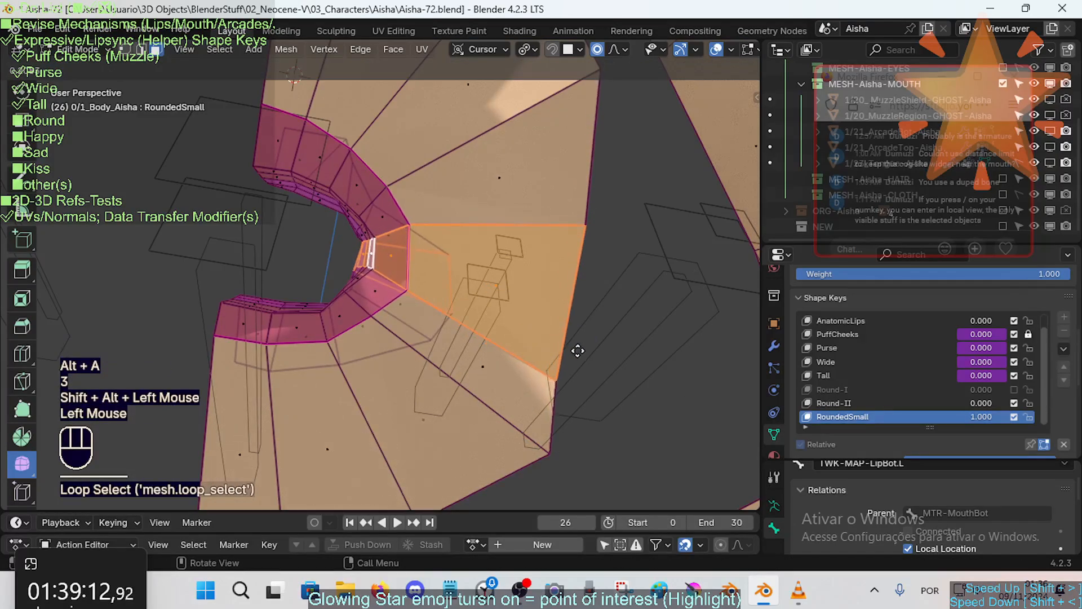
key("alt+a")
key("alt+a")
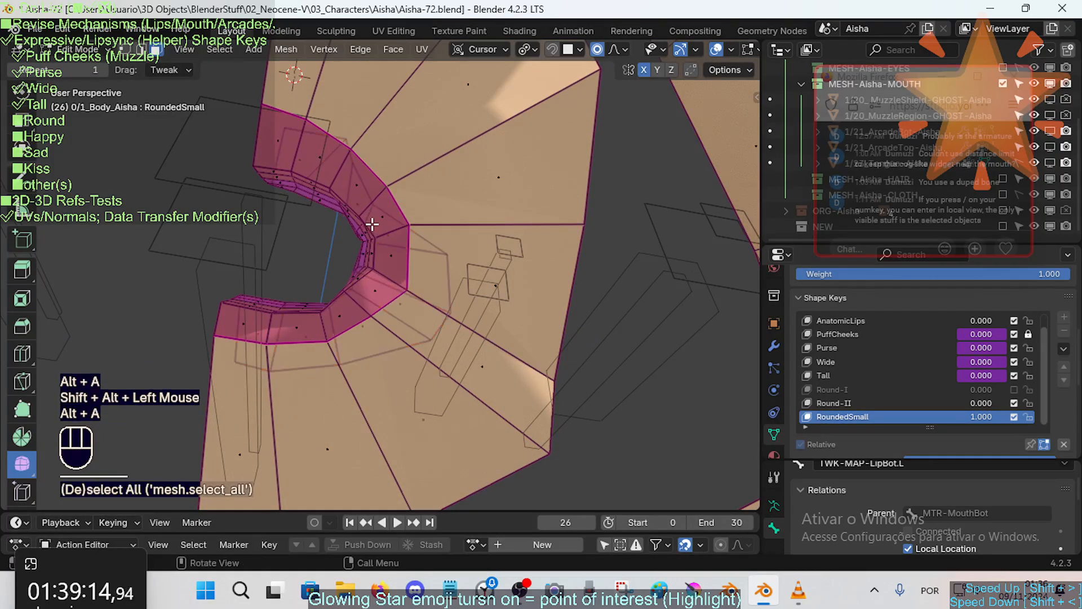
Step: Select the mouth corner's crosswise face loop, grow the selection to neighbouring loops and smooth their vertices
key("3")
left_click(372, 251, "alt+shift")
key("ctrl+KP_Add")
key("ctrl+KP_Add")
key("ctrl+KP_Add")
key("ctrl+KP_Add")
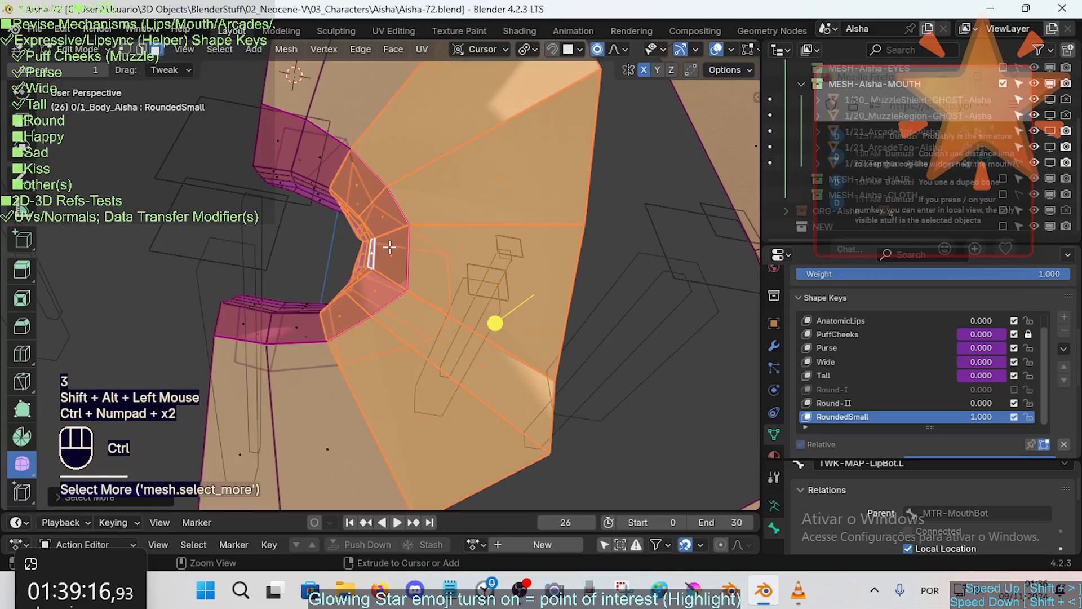
left_click_drag(420, 306, 405, 274)
Step: Select the outer border edge loop of the lips and edge-slide it slightly inward
key("2")
left_click(336, 129, "alt+shift")
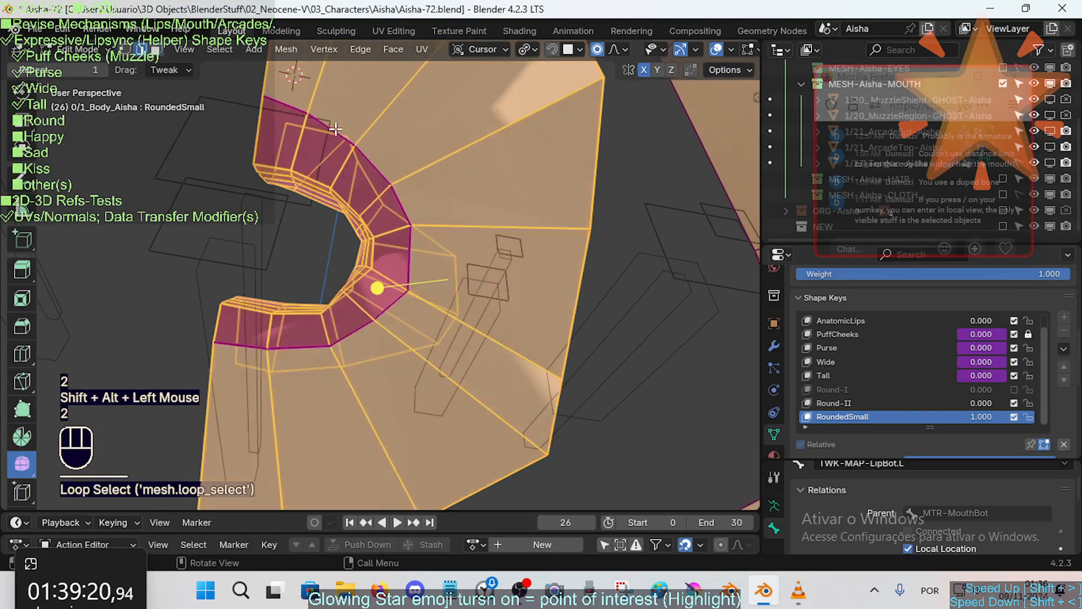
key("alt+a")
key("2")
left_click(334, 131, "alt+shift")
key("g")
key("g")
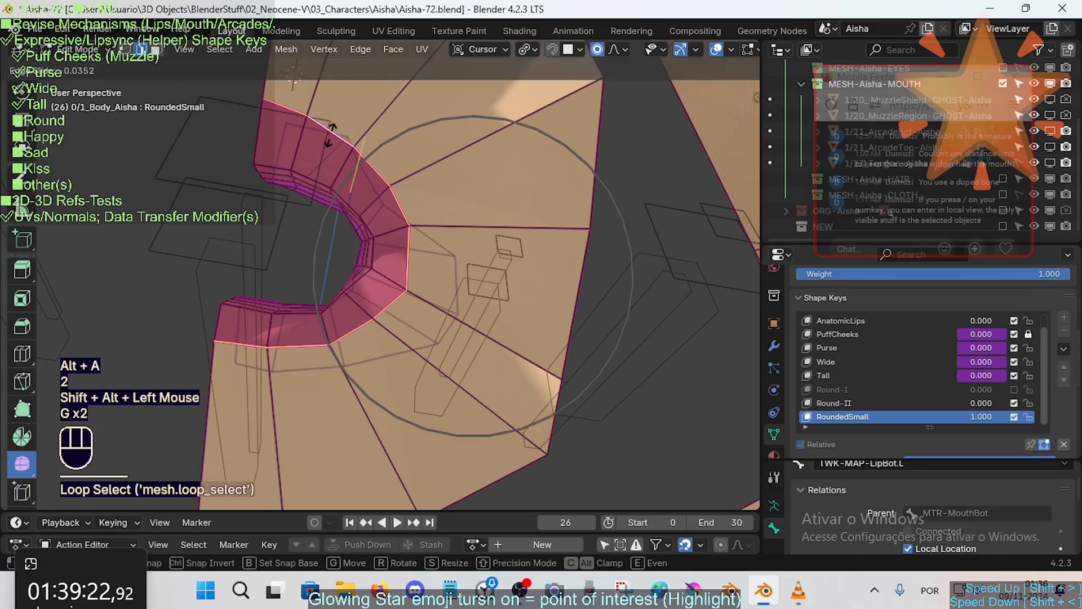
left_click(308, 156)
Step: Edge-slide the upper lip's centre border edge inward, and rotate it slightly with proportional editing off
key("a")
key("2")
left_click(307, 125)
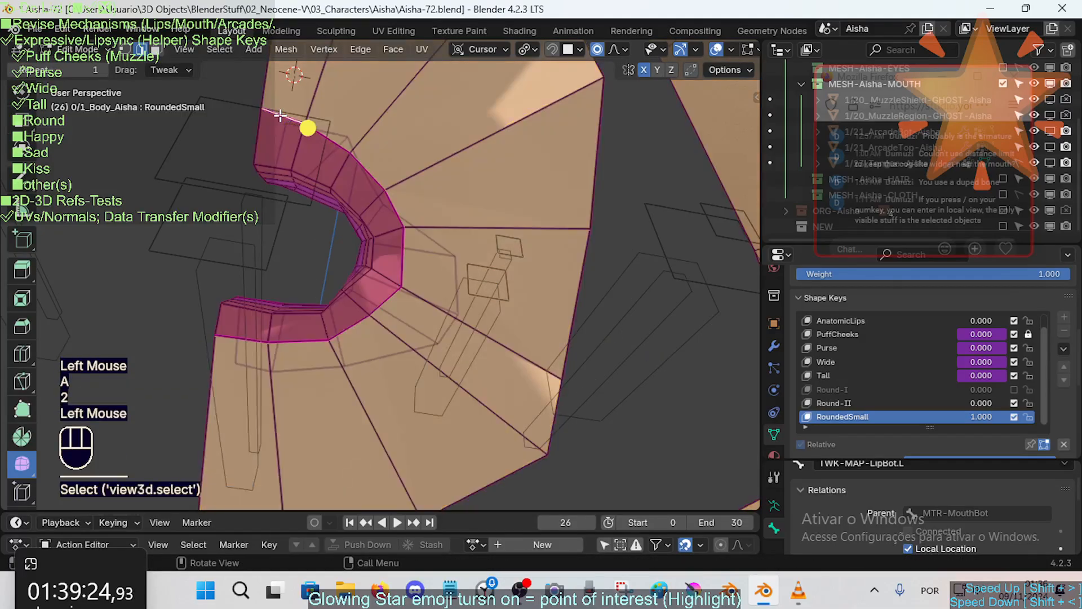
key("g")
key("g")
left_click(303, 147)
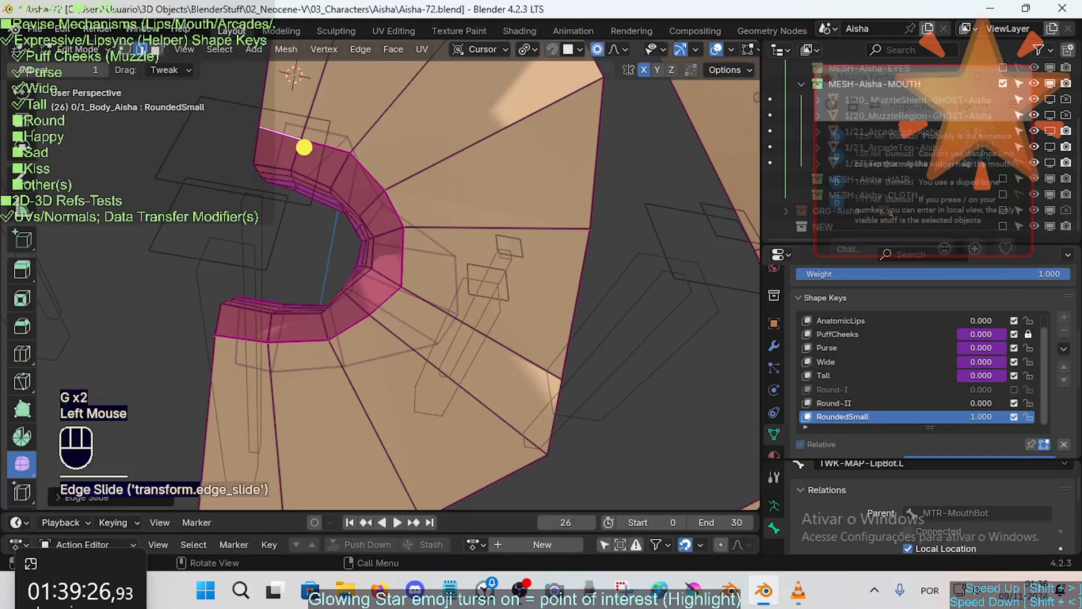
key("r")
key("Escape")
key("o")
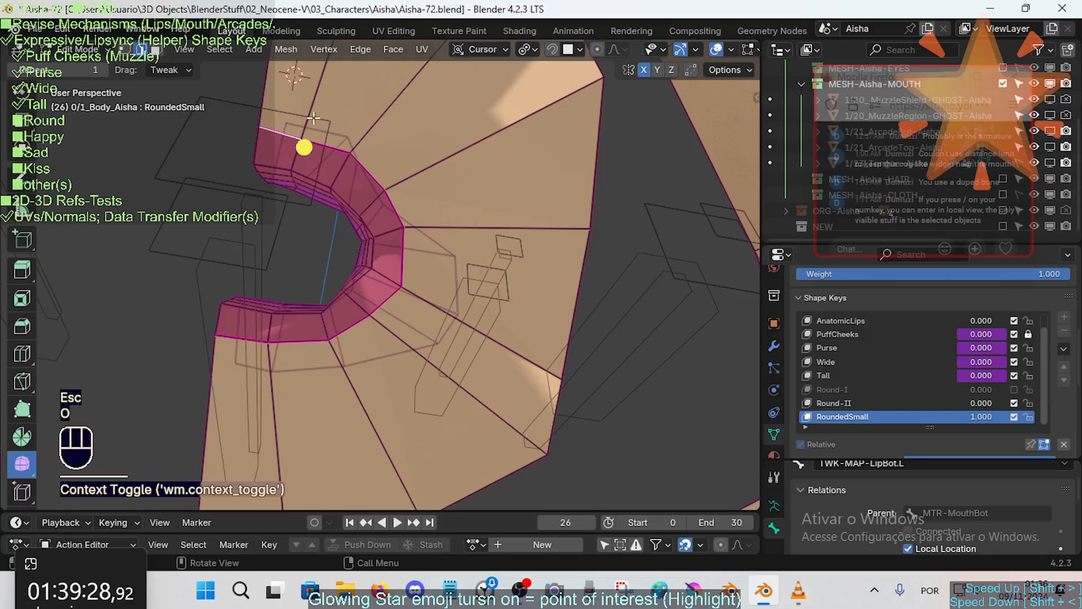
key("r")
left_click(416, 150)
Step: Select the upper lip's border edges beside the centre one and edge-slide them inward
key("2")
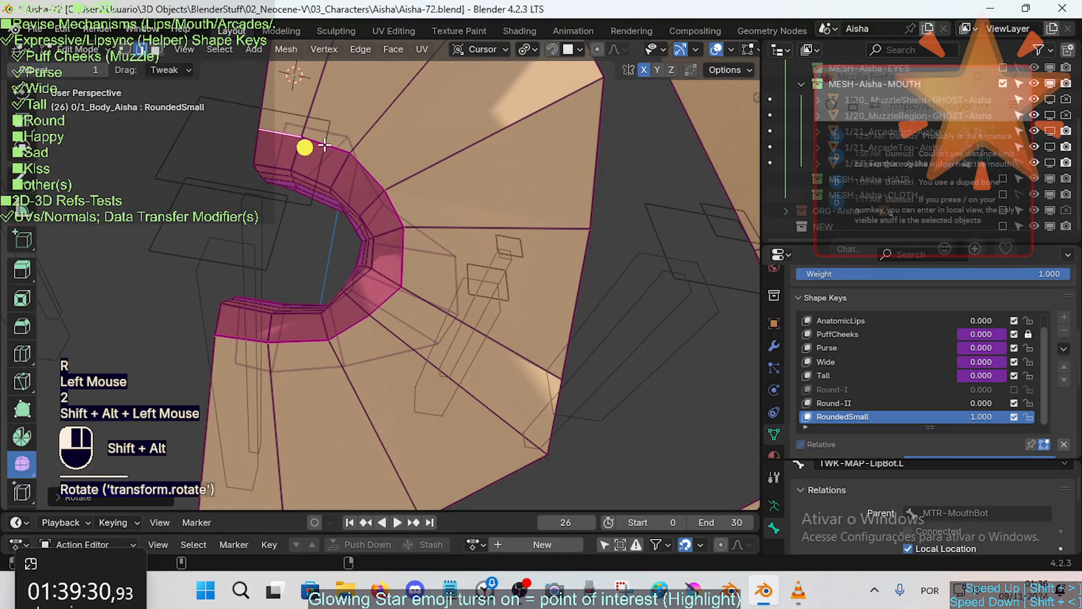
left_click(483, 290, "alt+shift")
left_click(328, 142)
left_click(328, 143, "shift")
left_click(328, 142, "shift")
key("g")
key("g")
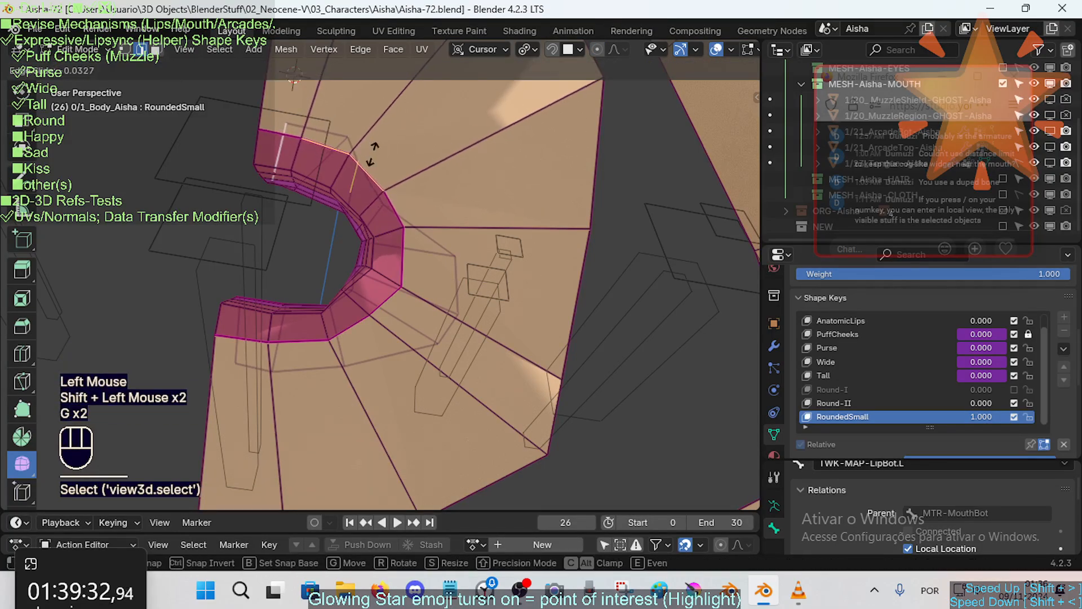
left_click(342, 228)
Step: Select the lower lip's outer border edges and edge-slide them slightly inward
key("alt+a")
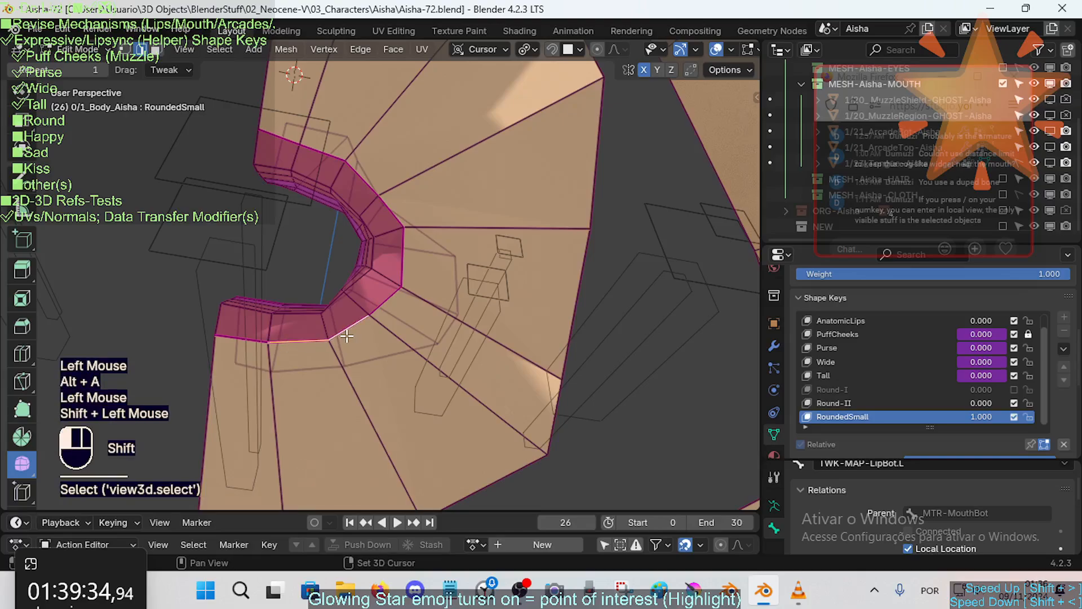
key("g")
key("g")
left_click(341, 327)
Step: Try moving the short lip edge near the mouth corner with proportional editing at size 0.027, and undo the move
key("alt+a")
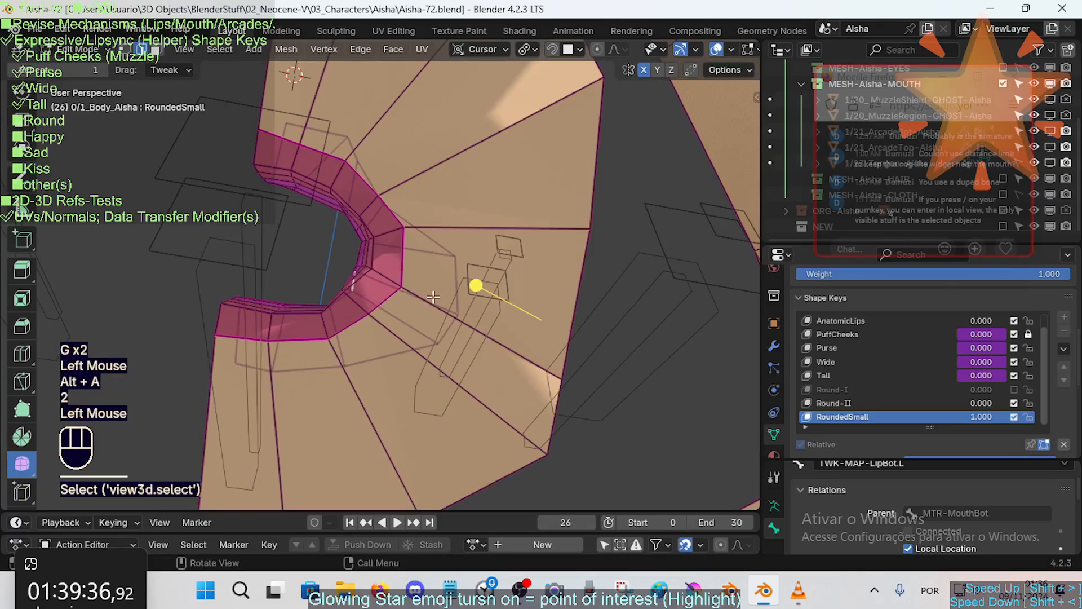
middle_click_drag(433, 297, 527, 440)
key("o")
key("g")
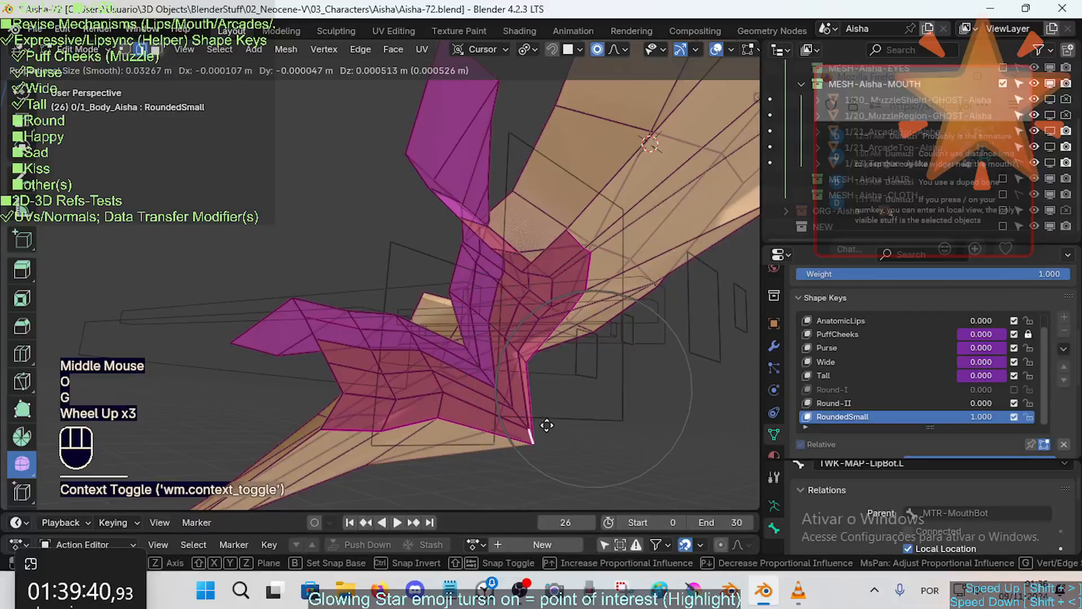
scroll(530, 406, "up", 2)
left_click(519, 394)
middle_click_drag(657, 381, 547, 352)
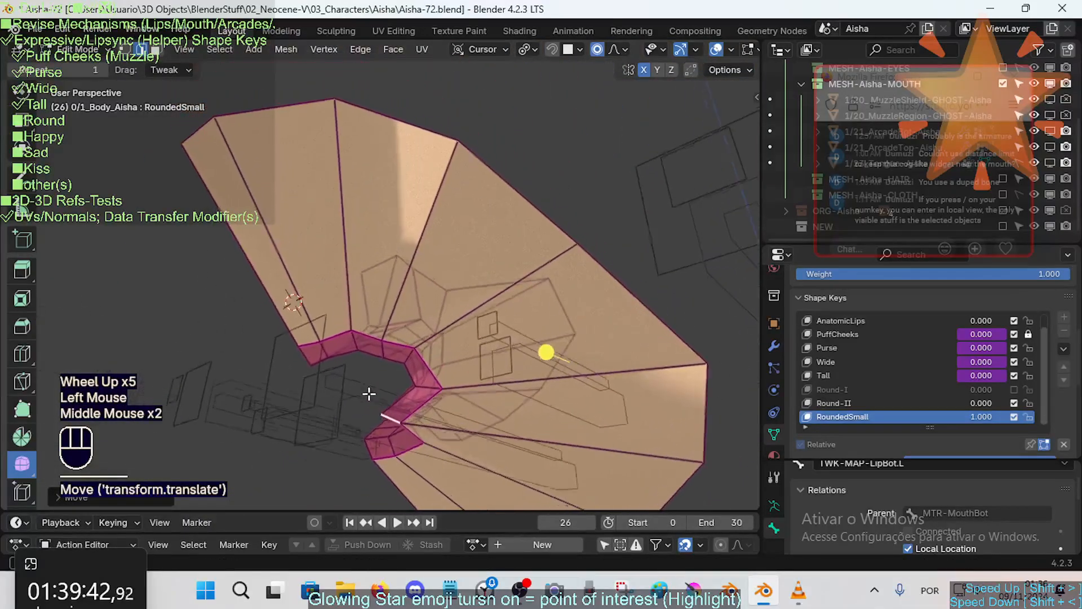
middle_click_drag(368, 393, 471, 379)
key("ctrl+z")
Step: Move the short lip edge near the mouth corner along the X axis in two passes with proportional size 0.027
scroll(531, 347, "up", 2)
key("g")
key("y")
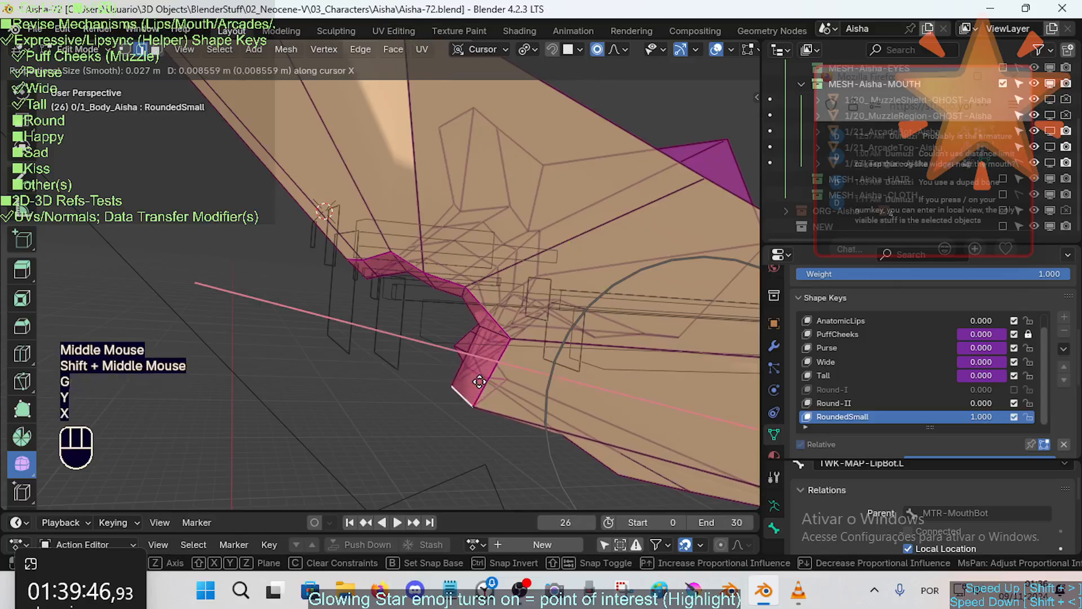
left_click(744, 367)
middle_click_drag(744, 367, 507, 302)
key("g")
key("x")
left_click(404, 375)
middle_click_drag(405, 375, 382, 307)
scroll(479, 341, "down", 4)
scroll(395, 344, "down", 1)
scroll(383, 321, "up", 3)
key("g")
key("g")
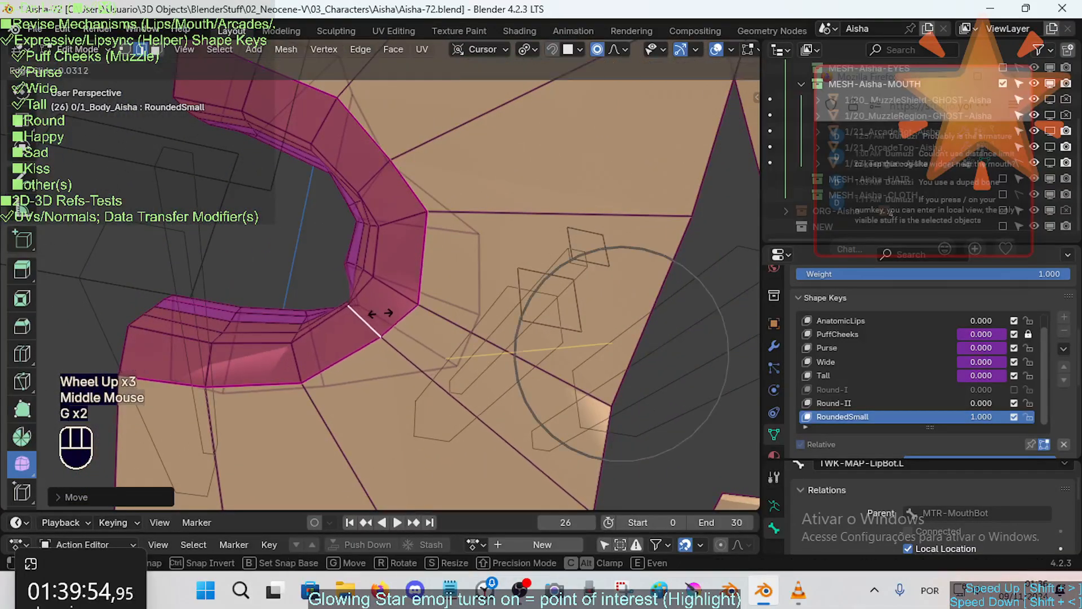
key("Escape")
Step: Select the full edge loop below the mouth corner and reposition it in two proportional moves from different angles
key("2")
key("alt+a")
left_click(420, 361, "alt+shift")
key("g")
key("g")
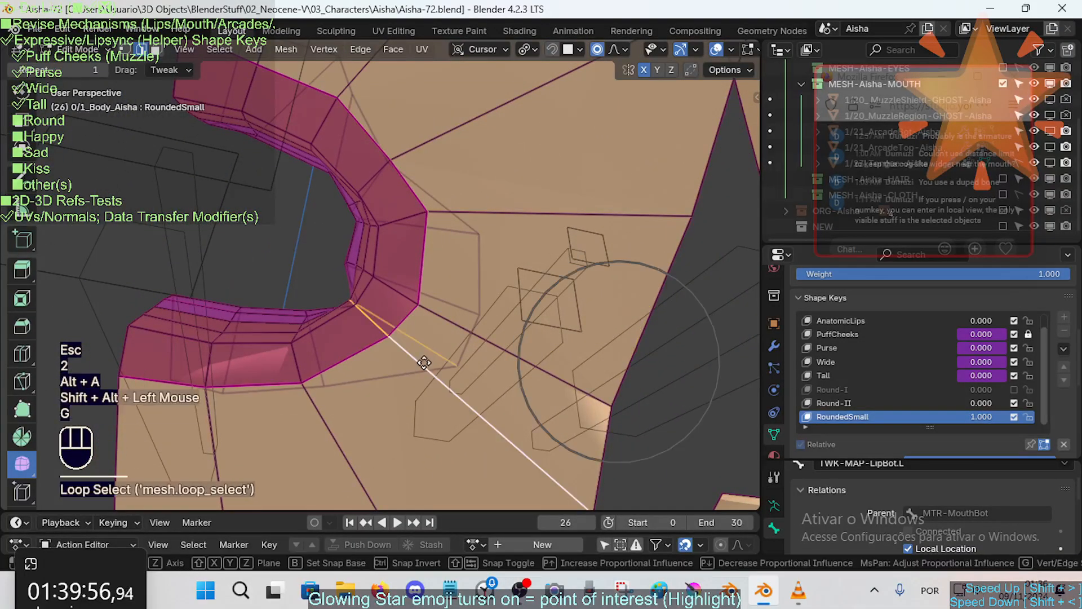
left_click(417, 374)
middle_click_drag(417, 373, 464, 382)
key("g")
left_click(624, 309, "shift")
Step: Select the inner vertex at the mouth corner and move it up and inward with a reduced proportional editing size
key("alt+a")
key("1")
key("g")
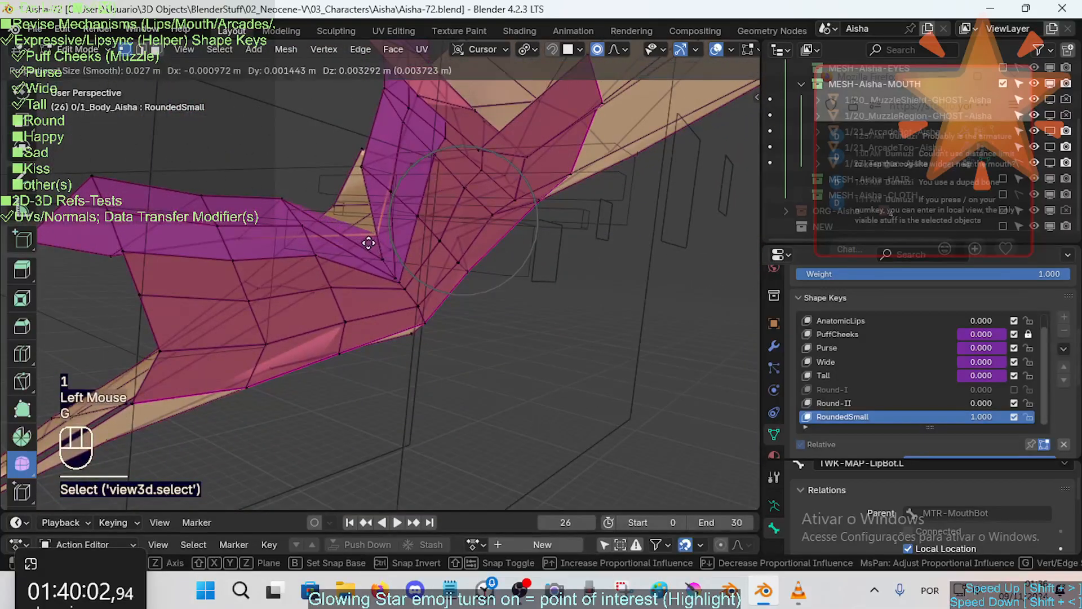
key("Escape")
left_click(362, 235)
key("g")
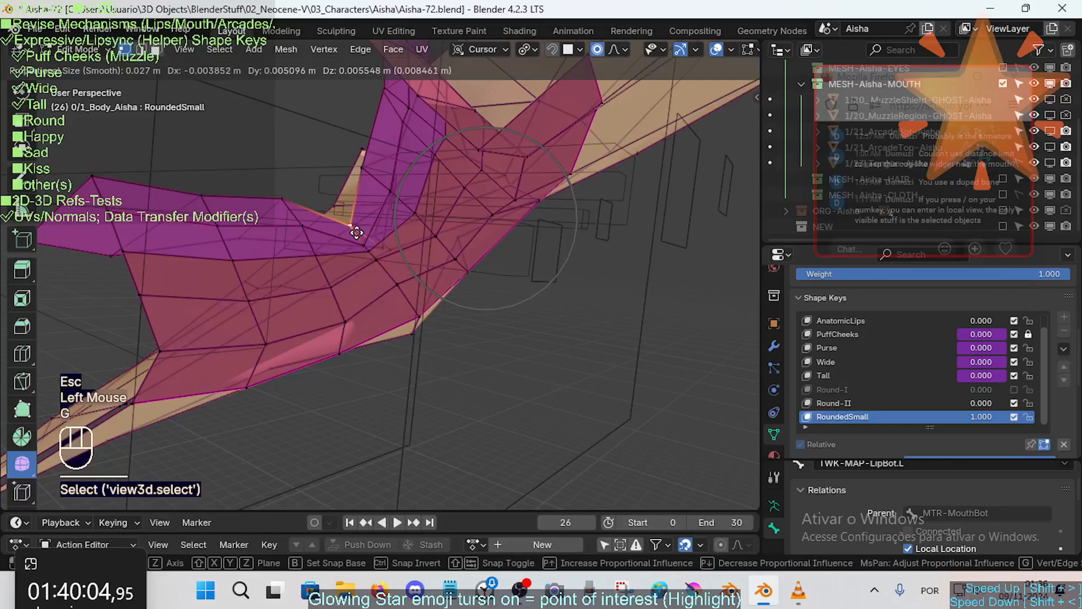
scroll(357, 233, "up", 4)
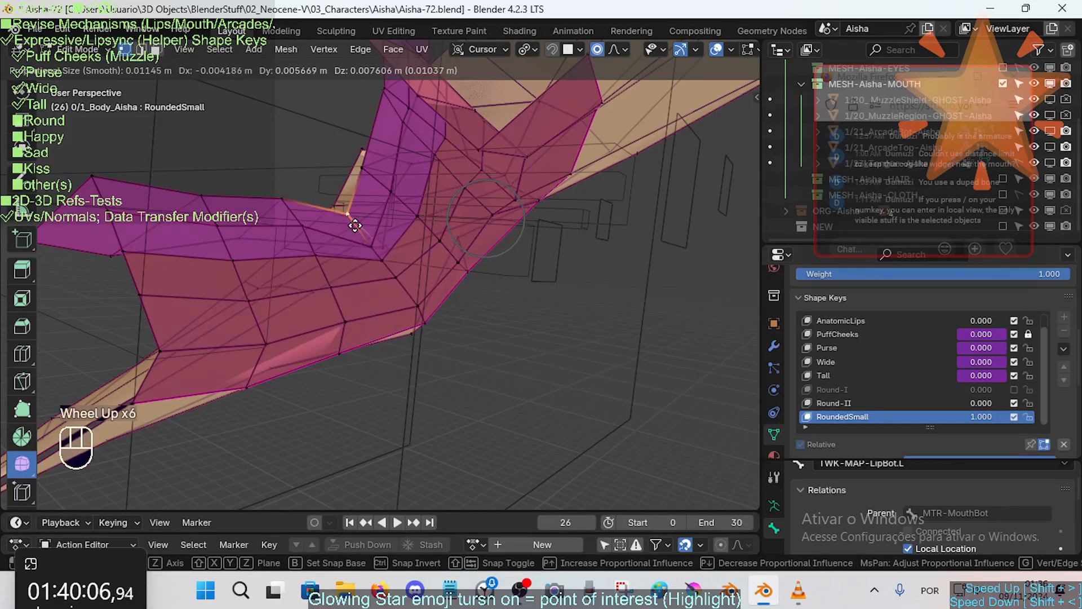
left_click(350, 216)
Step: Select the vertex beside the inner mouth corner and vertex-slide it slightly upward
left_click(365, 237)
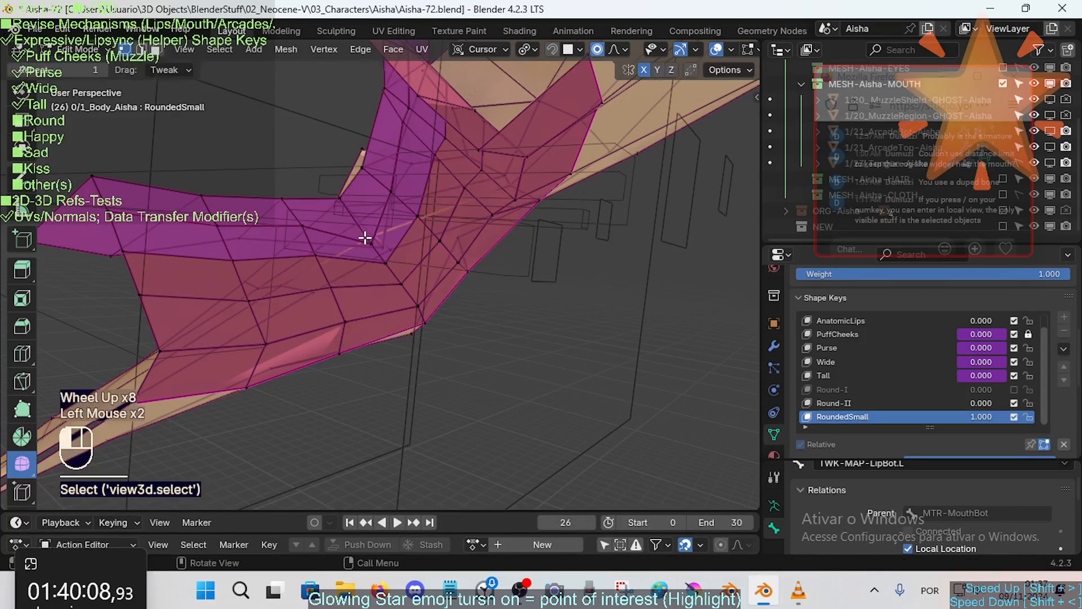
key("g")
key("g")
left_click(357, 223)
Step: Select the narrow face loop running around the inner side of the lips and smooth its vertices
scroll(361, 231, "down", 2)
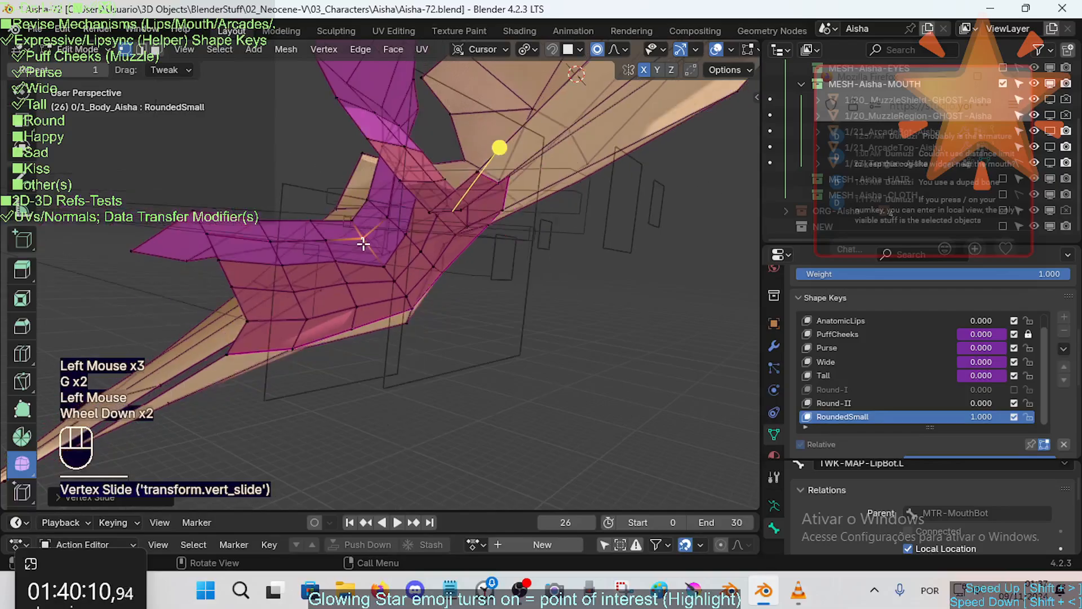
middle_click_drag(362, 236, 519, 176)
key("3")
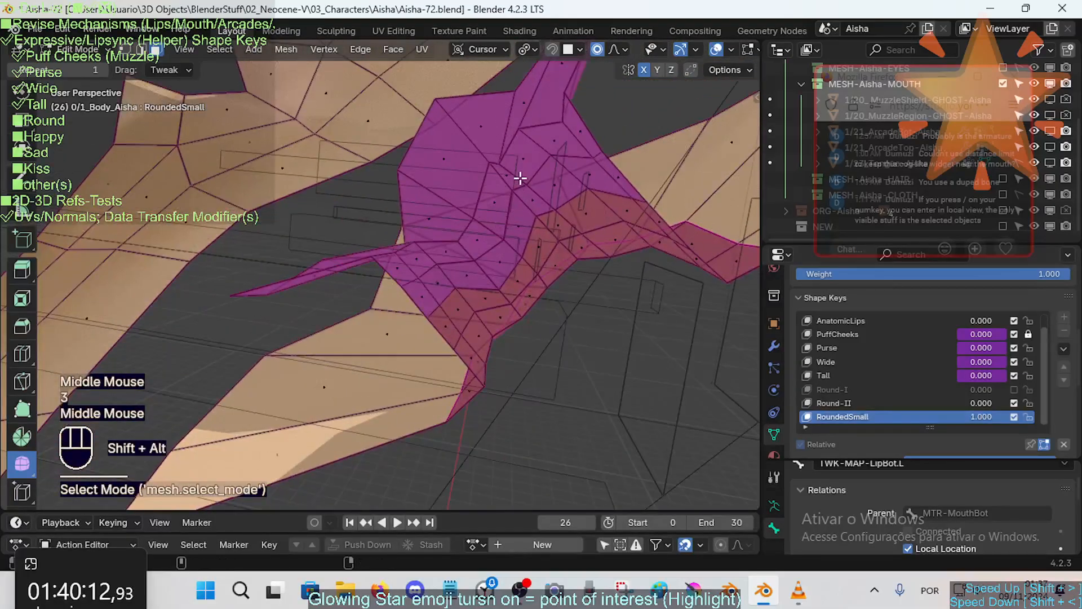
left_click(502, 209, "alt+shift")
left_click_drag(420, 178, 520, 182)
Step: Select the wide inner-mouth face loop behind the lips and smooth its vertices
middle_click_drag(520, 183, 498, 186)
key("3")
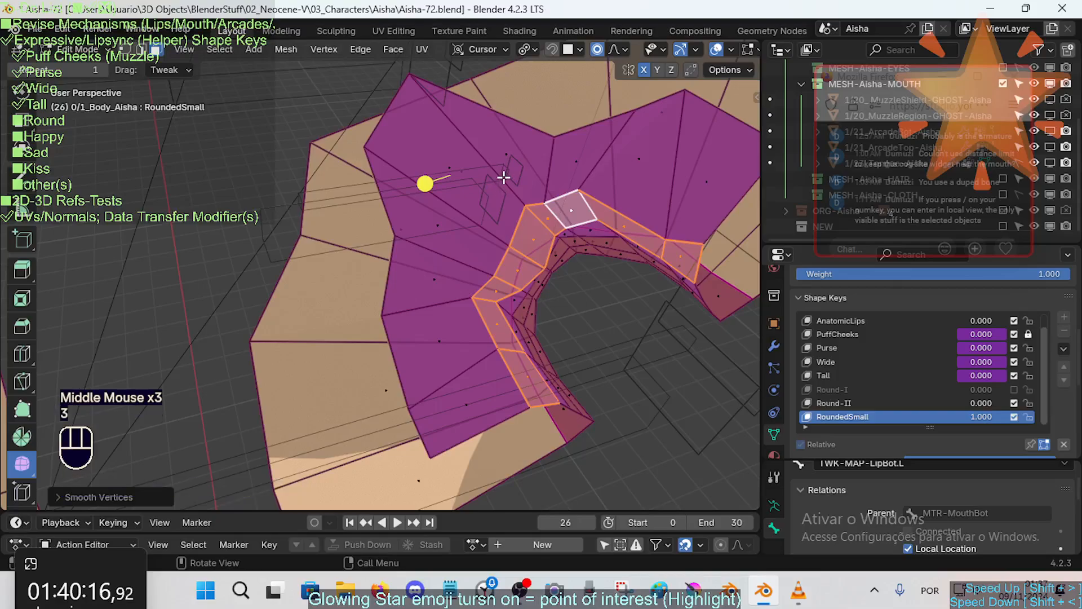
key("alt+a")
left_click(519, 209, "alt+shift")
left_click(345, 132)
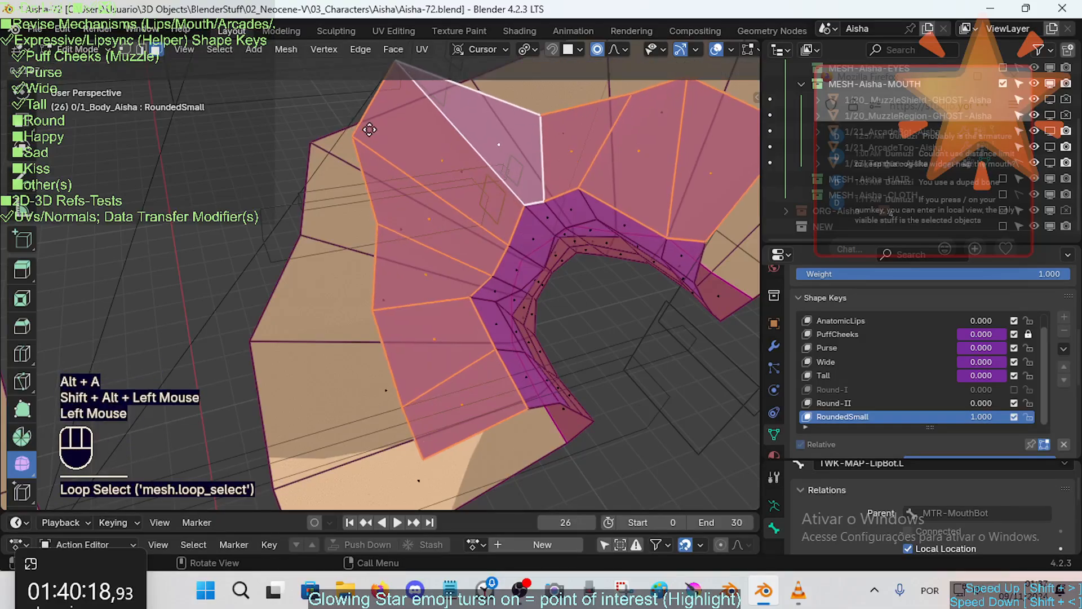
Step: In vertex selection, slide the protruding upper outer vertex of the purple lip patch inward along its edge
key("1")
left_click(445, 117)
key("g")
key("g")
left_click(442, 120)
Step: Slide and move the neighbouring upper-left outer vertex into the arc, and smooth the patch's outer edge loop with the Smooth tool
left_click(417, 181)
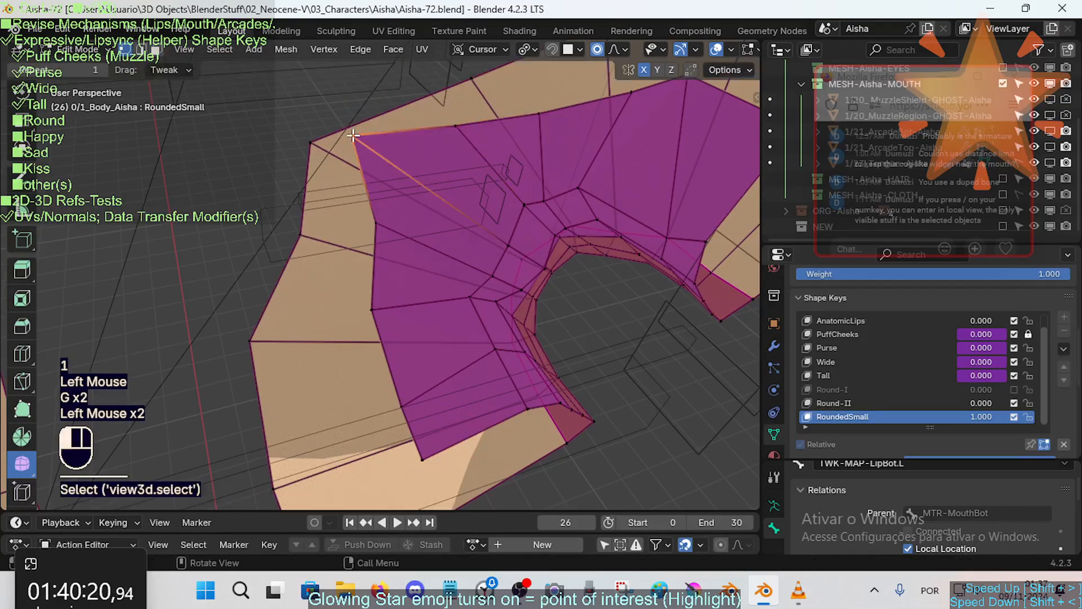
key("g")
key("g")
left_click(415, 181)
key("g")
key("g")
left_click(399, 169)
key("g")
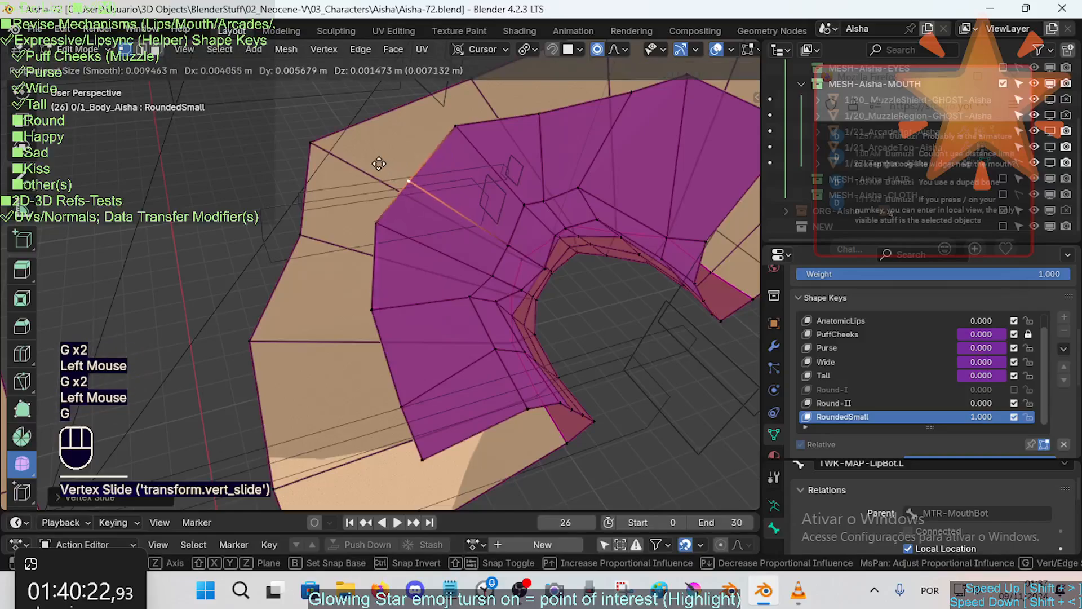
left_click(376, 163)
left_click(397, 390, "alt+shift")
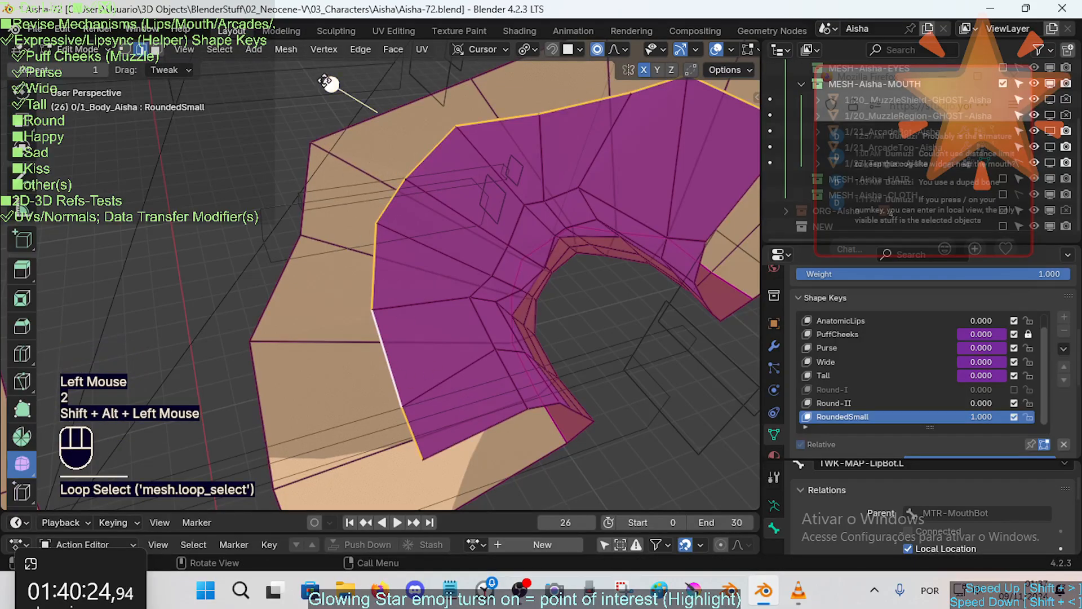
left_click_drag(326, 82, 361, 90)
Step: Move the three outer vertices along the top of the purple lip patch to round out its arc
key("1")
scroll(558, 121, "down", 1)
left_click(528, 120)
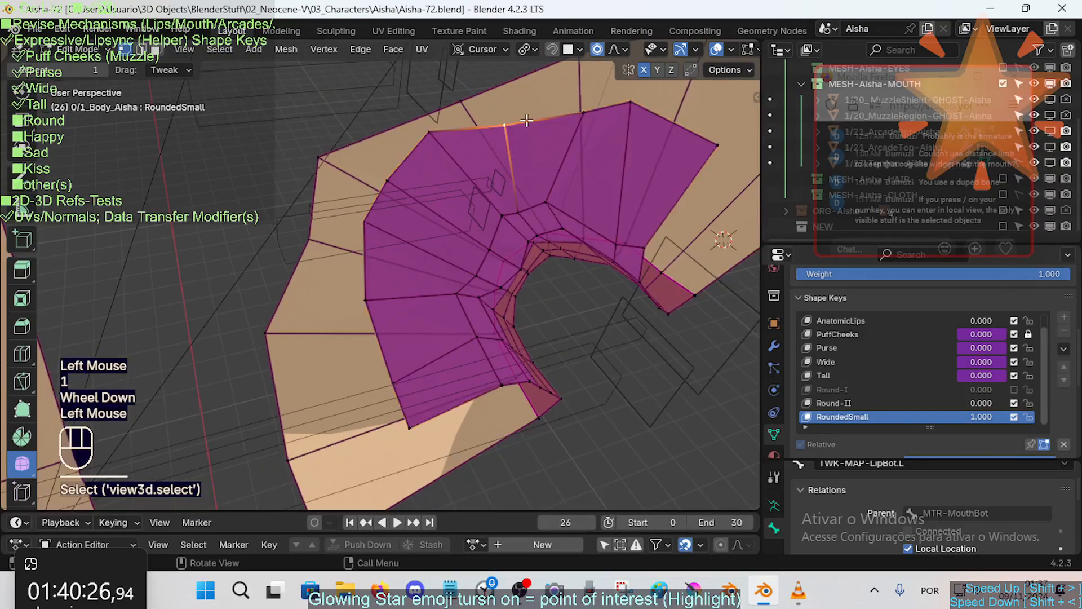
left_click(526, 120)
key("g")
left_click(505, 112)
key("g")
left_click(556, 100)
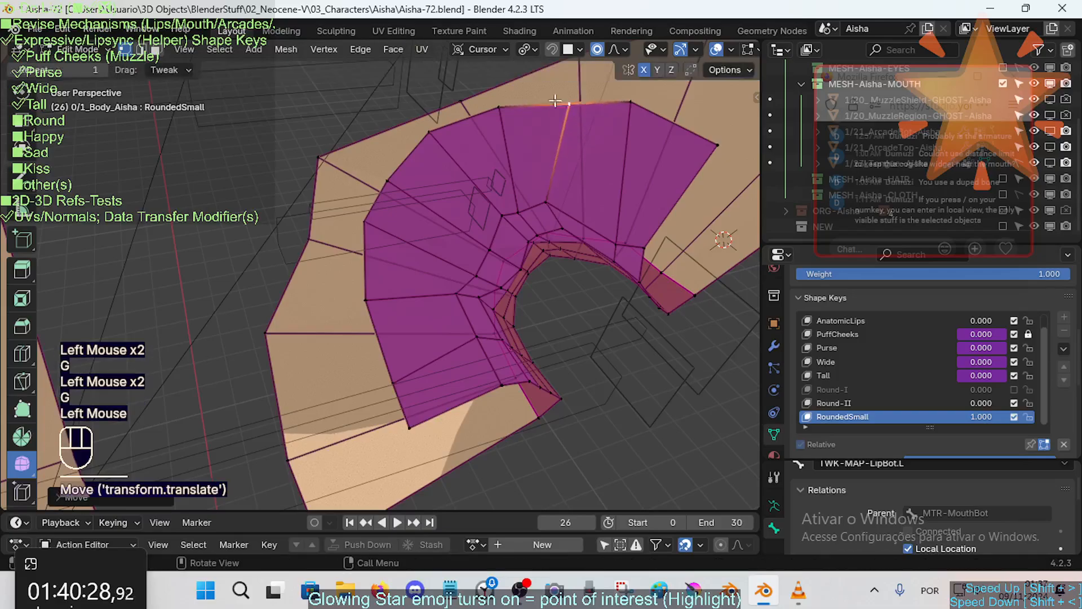
left_click(627, 104)
key("g")
left_click(628, 129)
Step: Move the vertex where the purple patch meets the upper lip near the centre seam
left_click(644, 247)
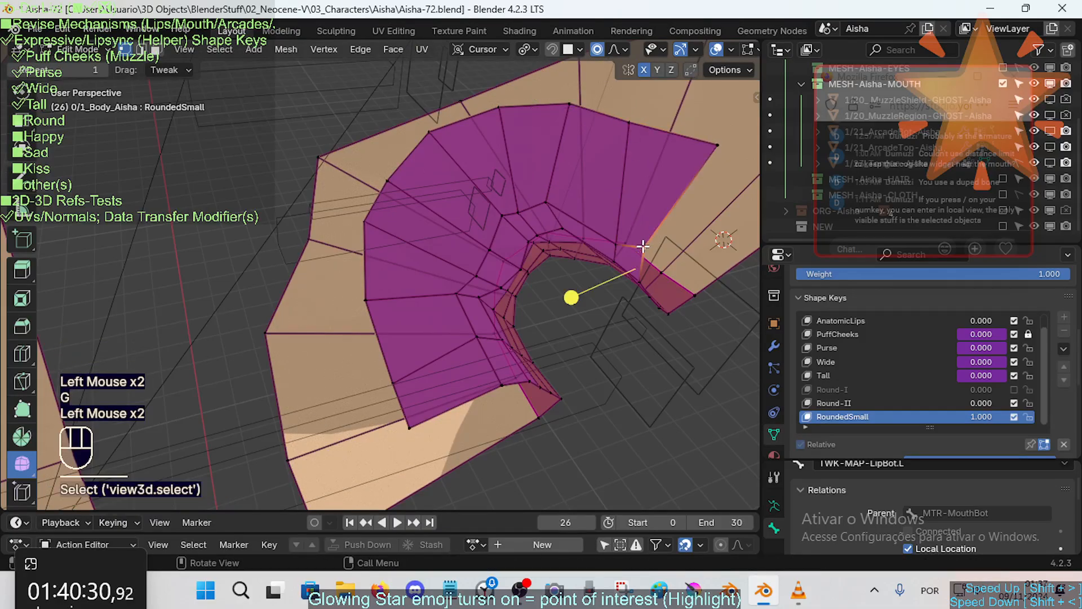
middle_click_drag(645, 246, 675, 239)
key("g")
left_click(572, 261)
middle_click_drag(573, 261, 526, 257)
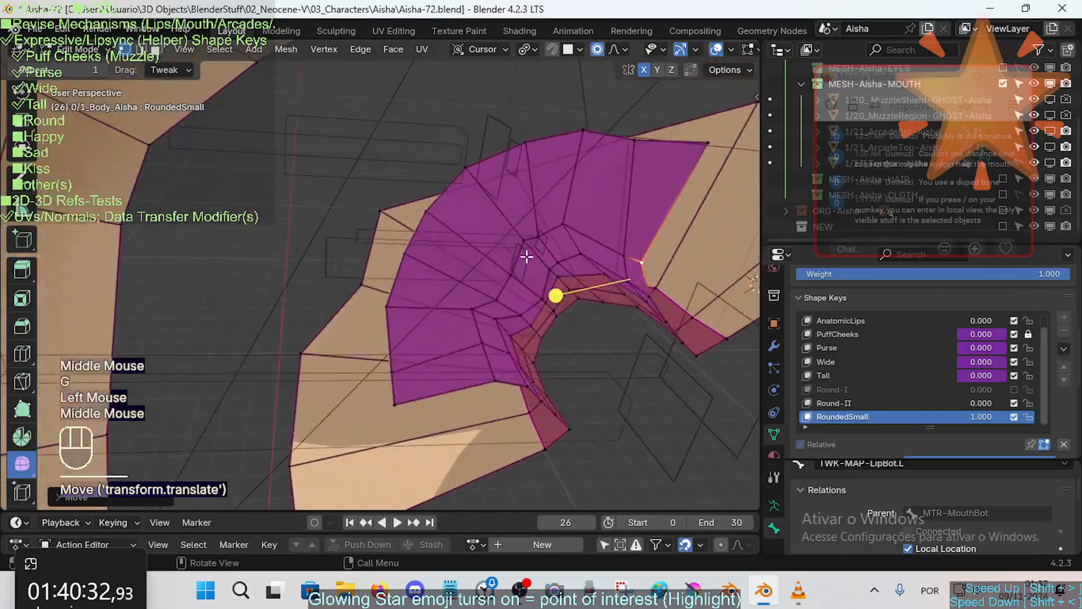
Step: From a side angle, move an inner vertex in the middle of the purple patch to even out its faces
middle_click_drag(533, 310, 533, 319)
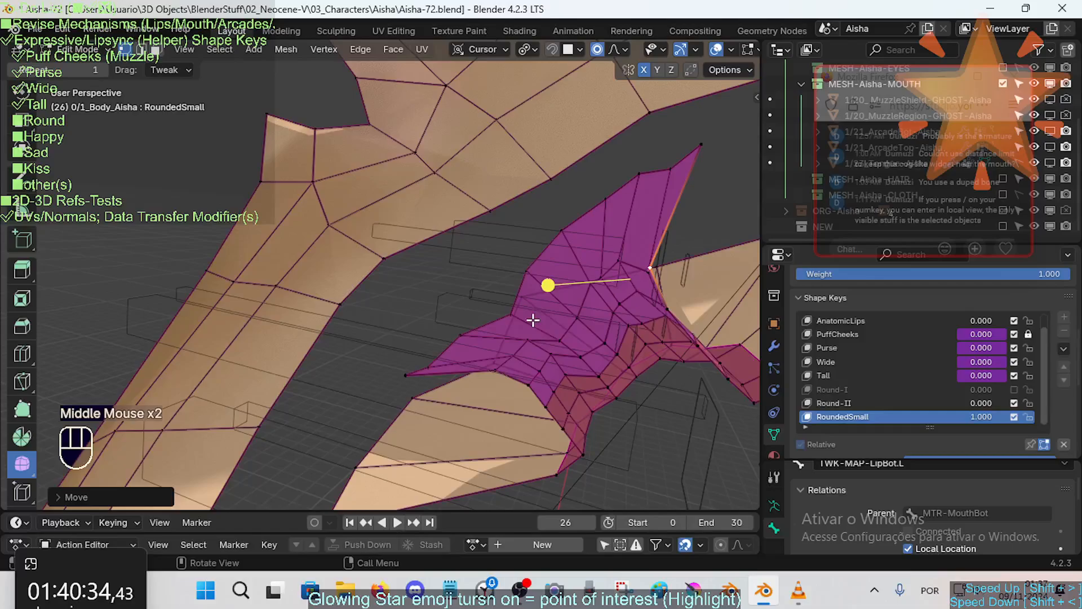
left_click(567, 329)
key("g")
left_click(587, 311)
key("2")
key("1")
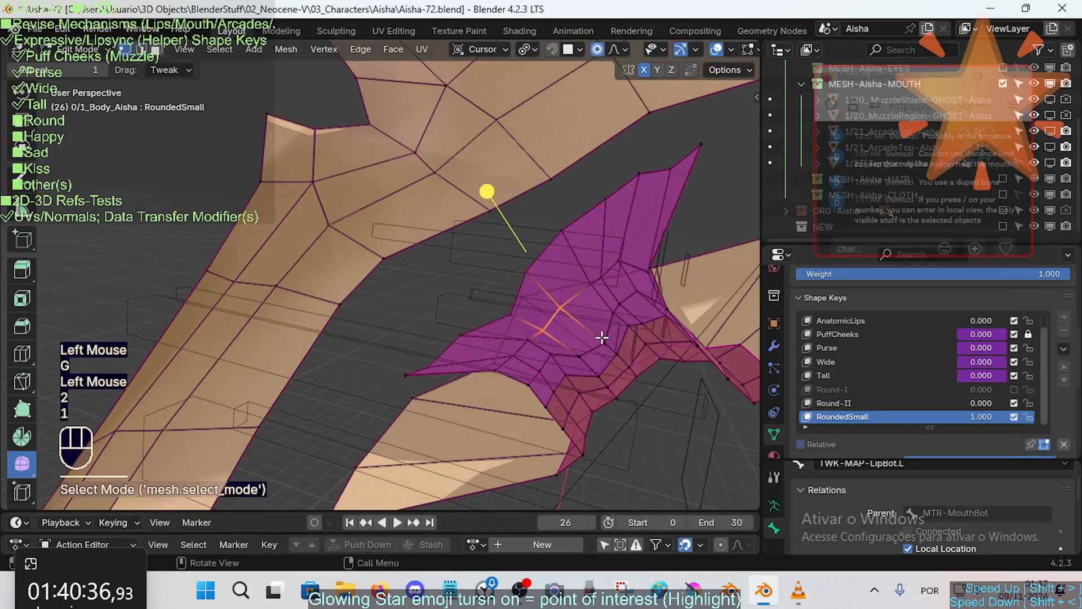
Step: Slide the next inner vertex along its edge and reposition the vertex beside it nearer the mouth corner
left_click(598, 335)
key("g")
key("g")
left_click(587, 328)
left_click(574, 345)
key("g")
left_click(576, 340)
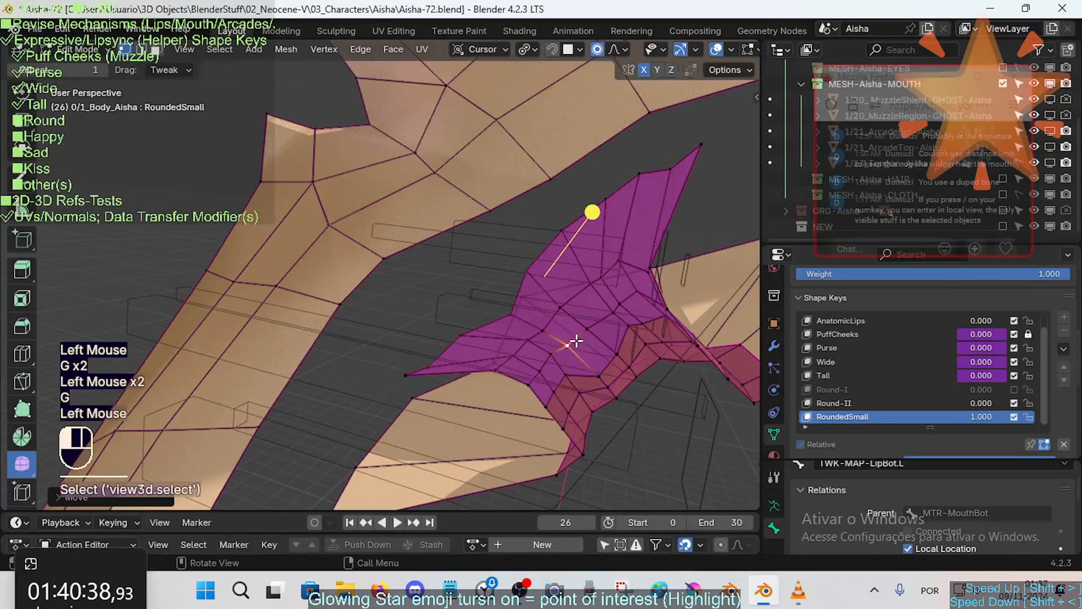
Step: Select the two inner face loops around the lips one after the other and smooth each with the Smooth tool
key("3")
key("alt+a")
left_click(611, 296, "alt+shift")
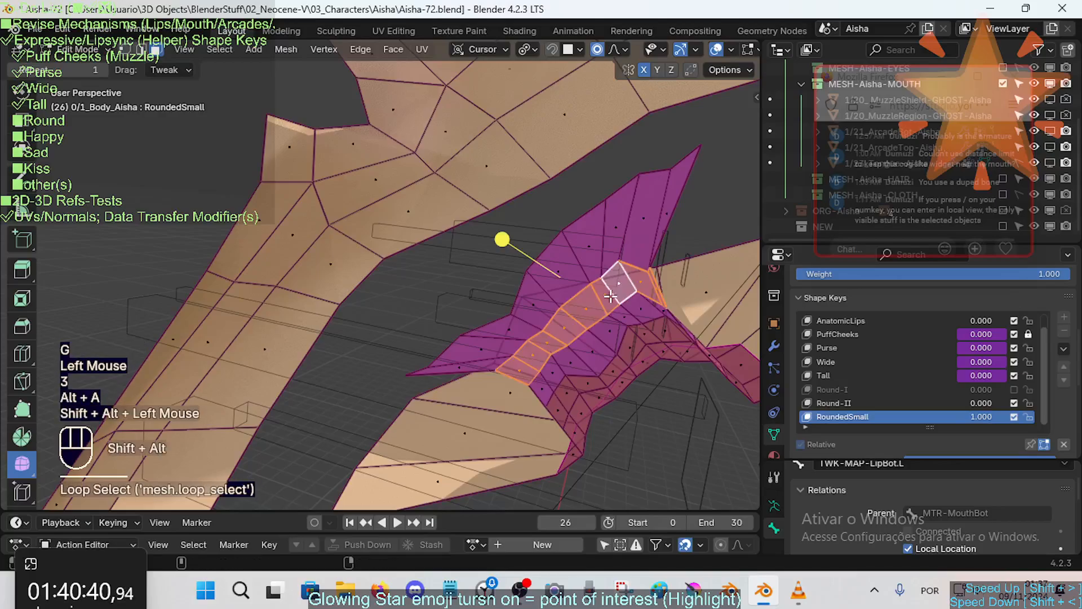
left_click_drag(502, 239, 503, 237)
key("alt+a")
left_click(584, 354, "alt+shift")
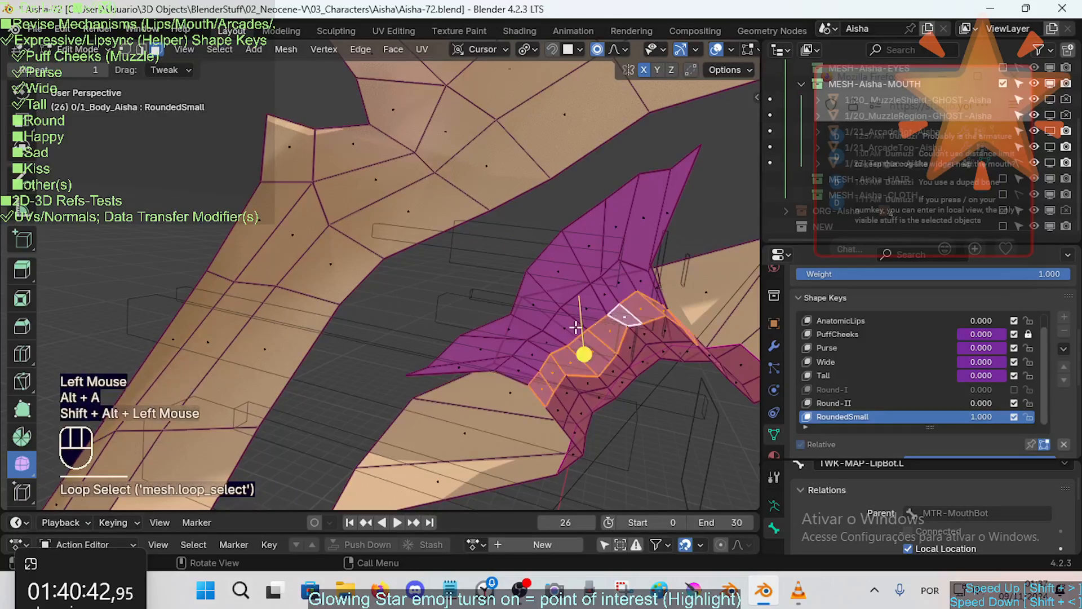
left_click_drag(591, 355, 603, 357)
Step: Slide two neighbouring vertices on the purple patch's inner border at the mouth corner away from the lip
key("1")
left_click(601, 374)
key("g")
key("g")
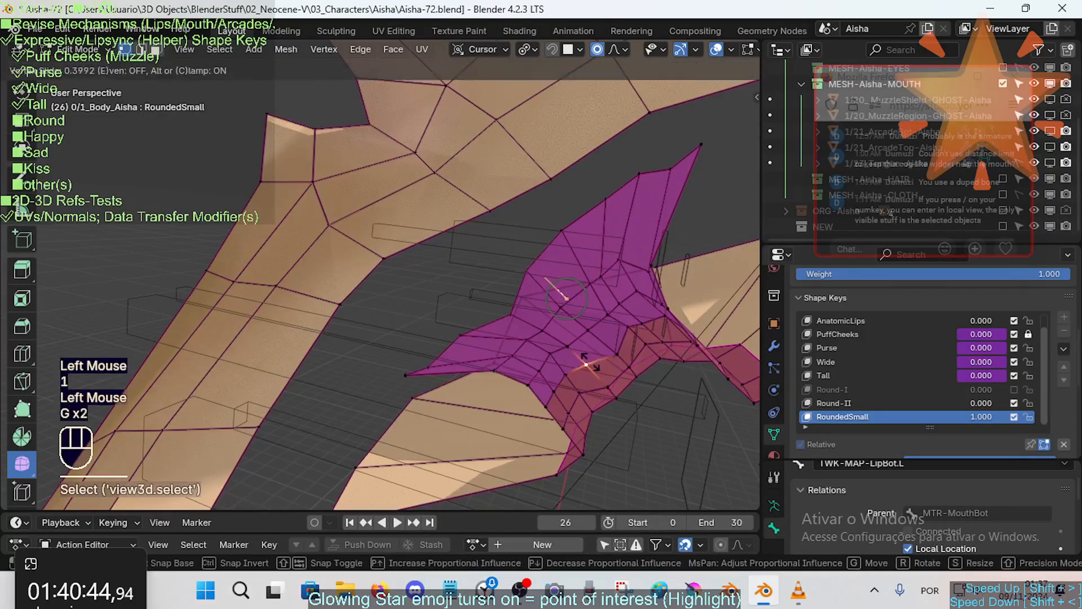
left_click(588, 364)
left_click(616, 351)
key("g")
key("g")
left_click(604, 344)
Step: Slide the lip vertex just inside the mouth corner along its edge toward the purple patch
left_click(603, 381)
key("g")
key("g")
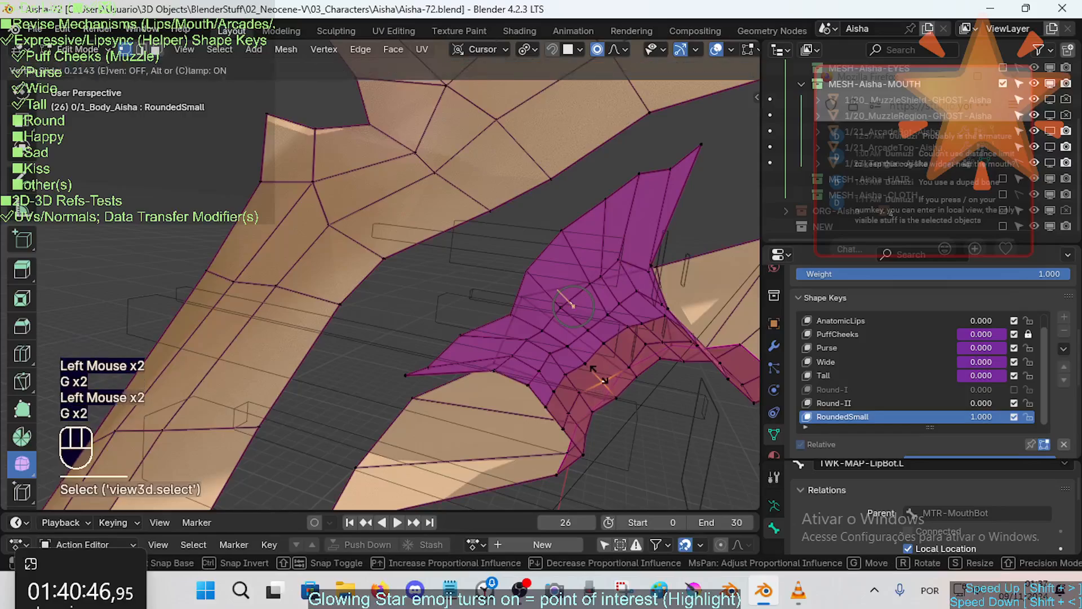
left_click(598, 374)
Step: Try to slide the adjacent lip vertex above the mouth corner along its edge
left_click(623, 367)
key("g")
key("g")
left_click(618, 364)
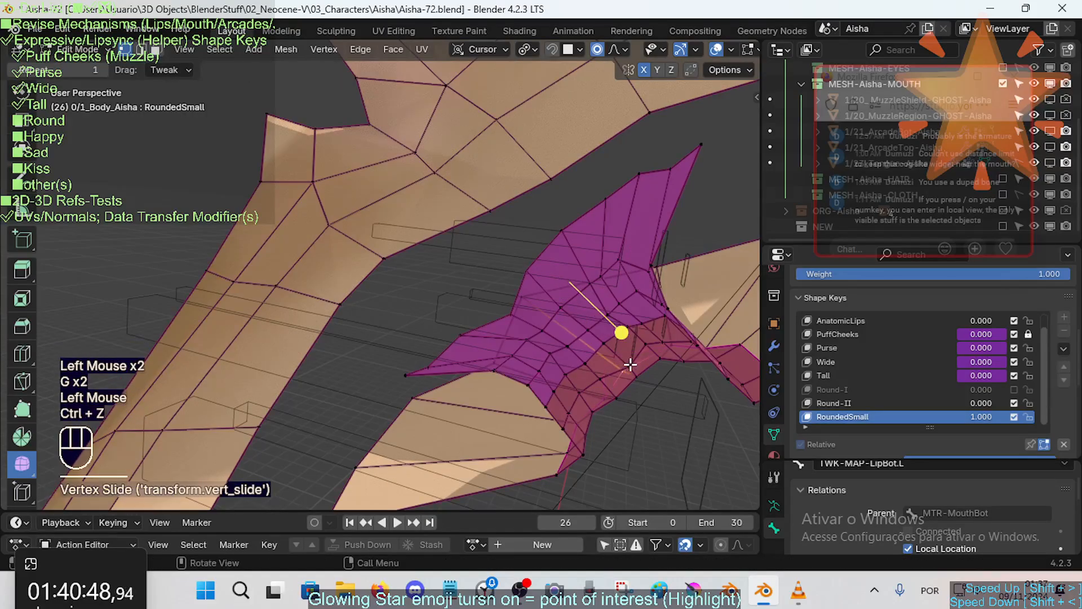
Step: Slide the lip vertex above the mouth corner slightly toward the purple patch
left_click(629, 364)
key("g")
key("g")
left_click(622, 360)
middle_click_drag(652, 358, 433, 309)
scroll(401, 234, "up", 1)
scroll(425, 259, "up", 1)
key("alt+a")
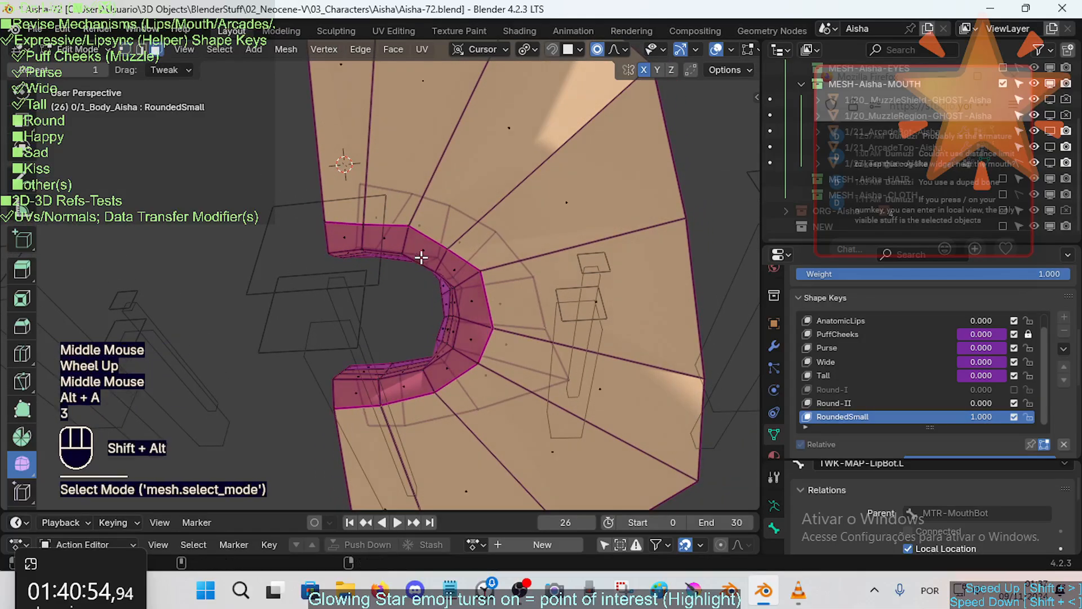
left_click(411, 258, "alt+shift")
key("alt+a")
left_click(385, 255, "alt+shift")
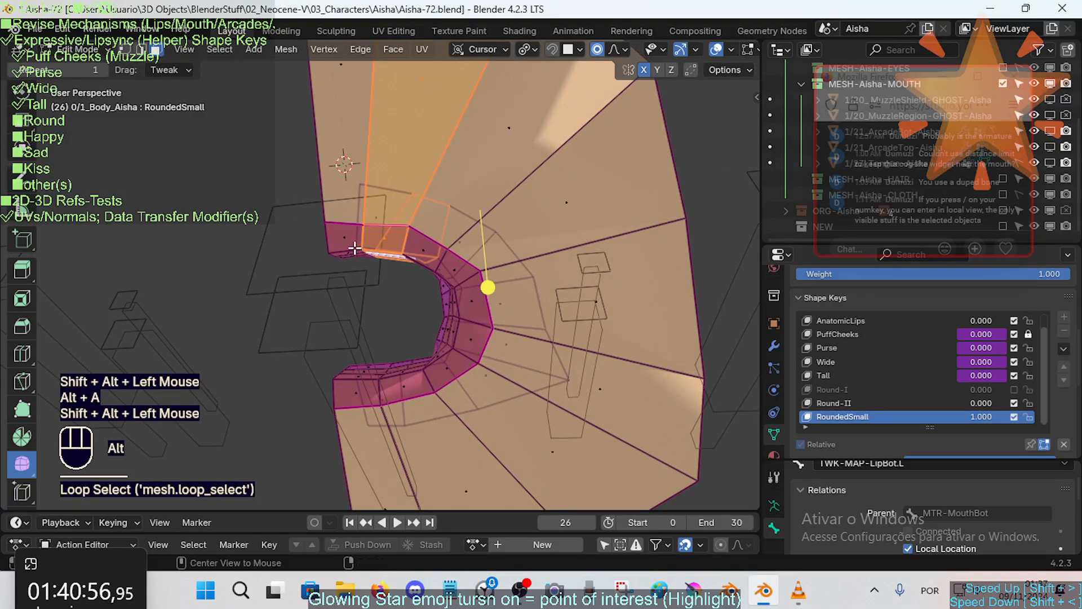
key("alt+a")
Step: Select the edge loop at the upper lip's centre seam and rotate it slightly with proportional editing
key("2")
left_click(331, 251, "alt+shift")
key("r")
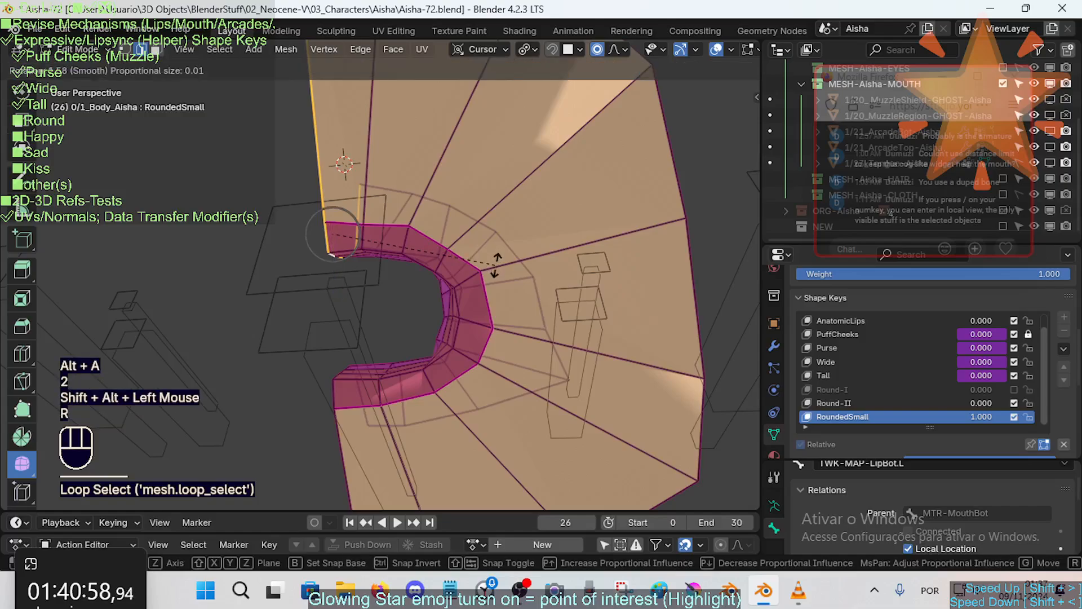
left_click(496, 265)
key("g")
key("z")
key("Escape")
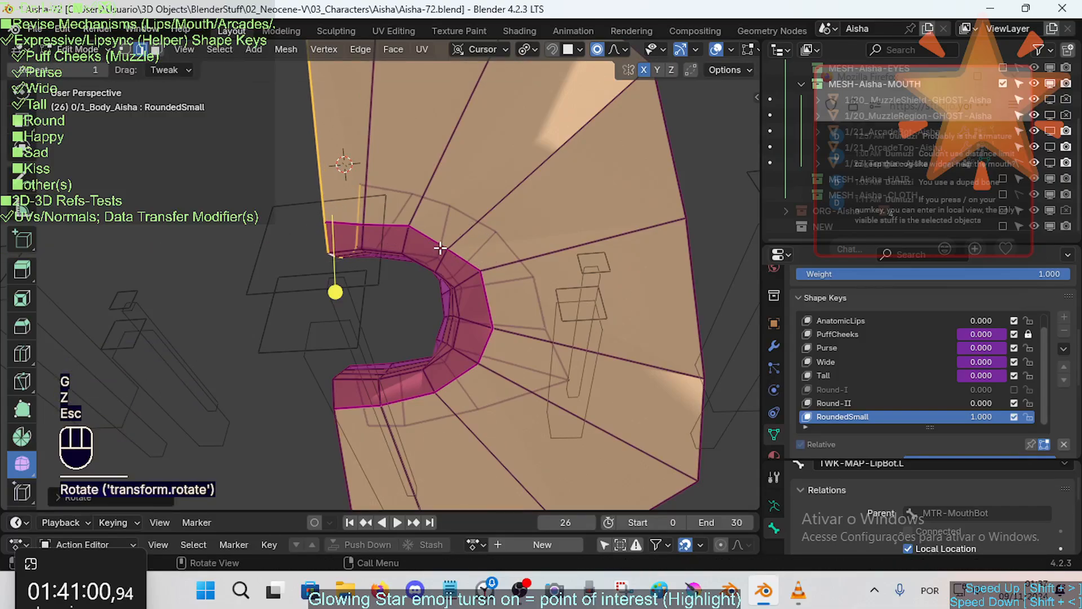
Step: Set the transform orientation to Global and move the upper lip's centre edge loop along the Z axis
key("shift+less")
left_click(422, 186)
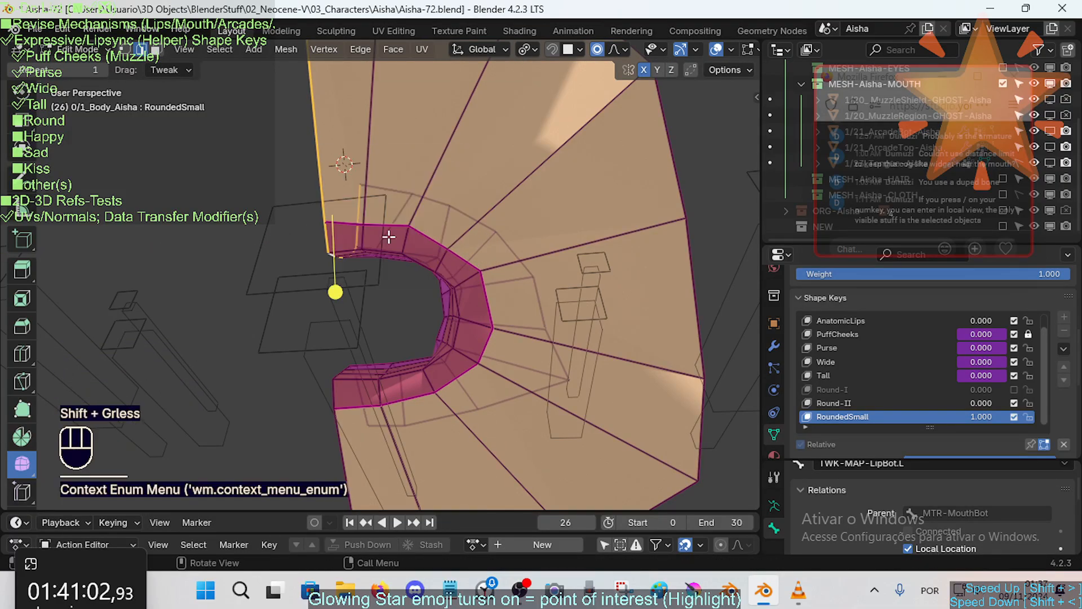
key("g")
key("z")
left_click(331, 285, "shift")
middle_click_drag(331, 285, 338, 285)
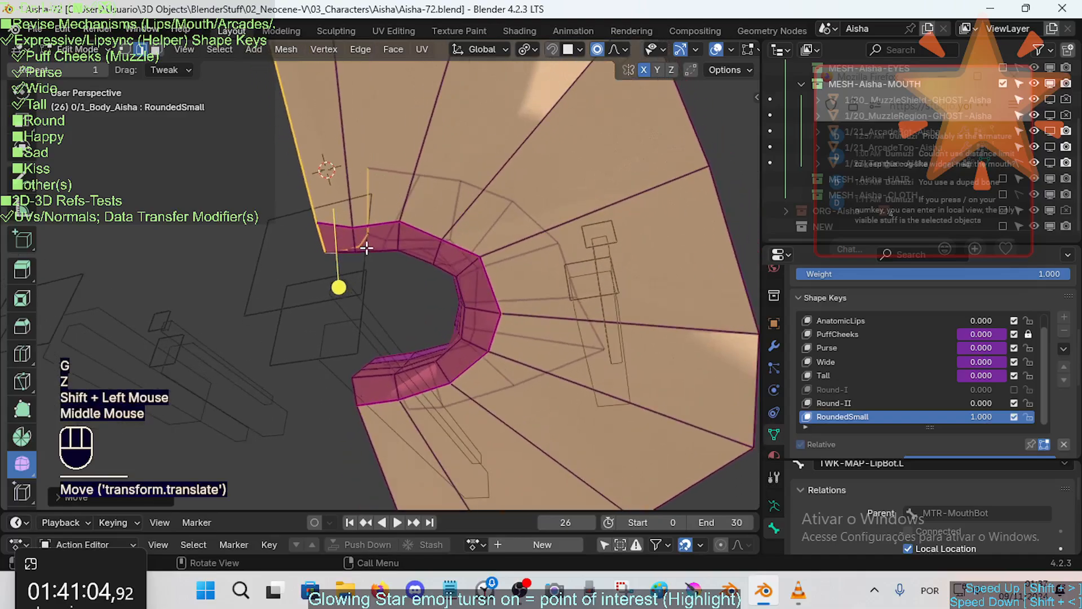
Step: Slide the upper lip's outer vertex at the centre seam along its edge
key("1")
left_click(311, 210)
key("g")
key("g")
left_click(314, 222)
middle_click_drag(314, 222, 475, 256)
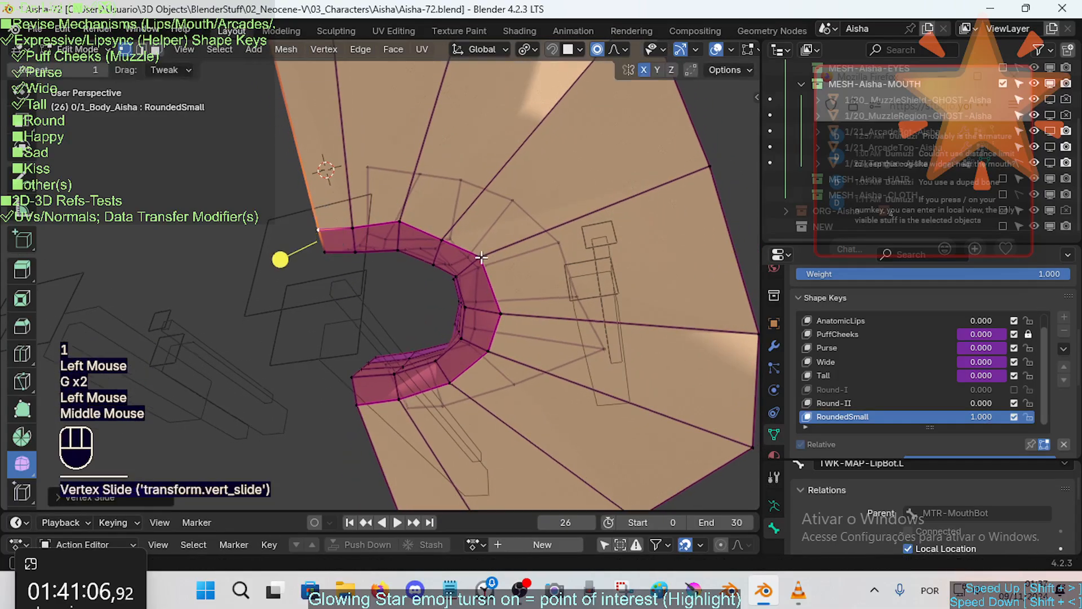
Step: Select the face loops forming the lip ring around the mouth opening and smooth them with the Smooth tool
scroll(460, 263, "down", 2)
key("3")
left_click(440, 257, "alt+shift")
key("alt+a")
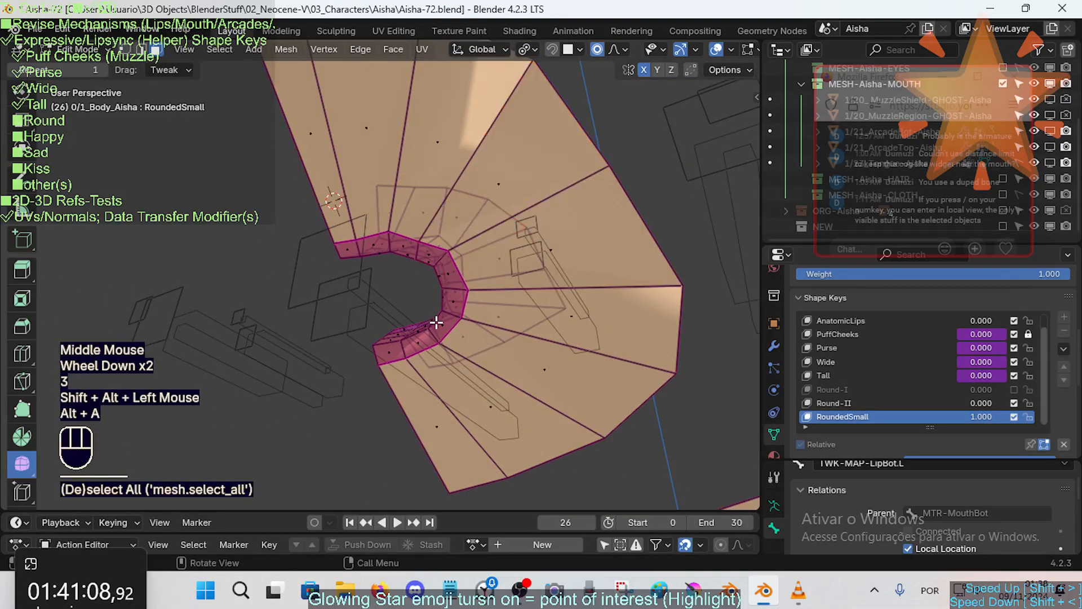
left_click(429, 330, "alt+shift")
key("ctrl+KP_Add")
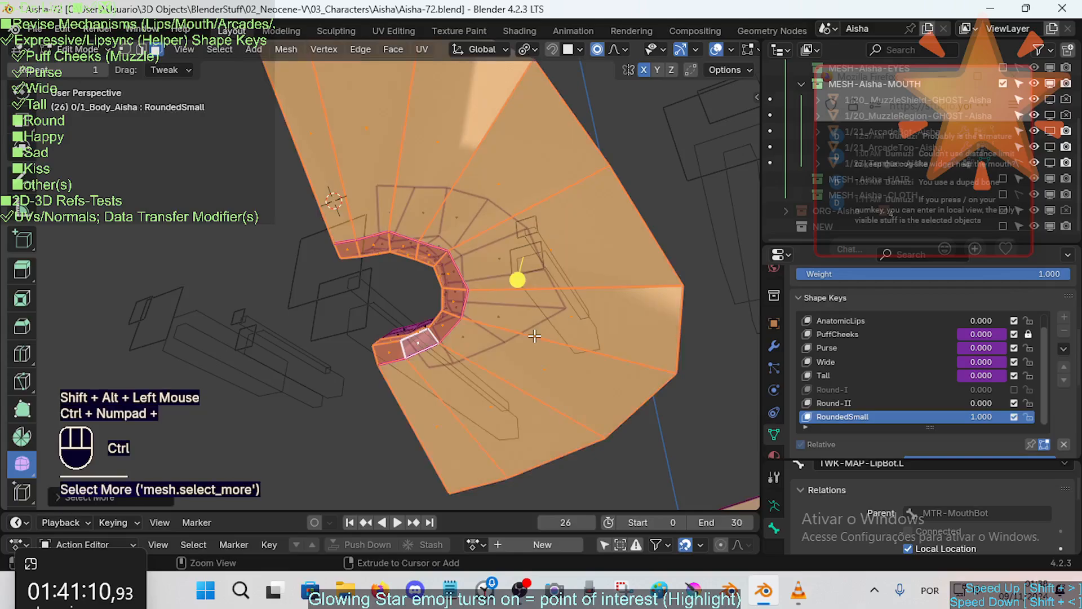
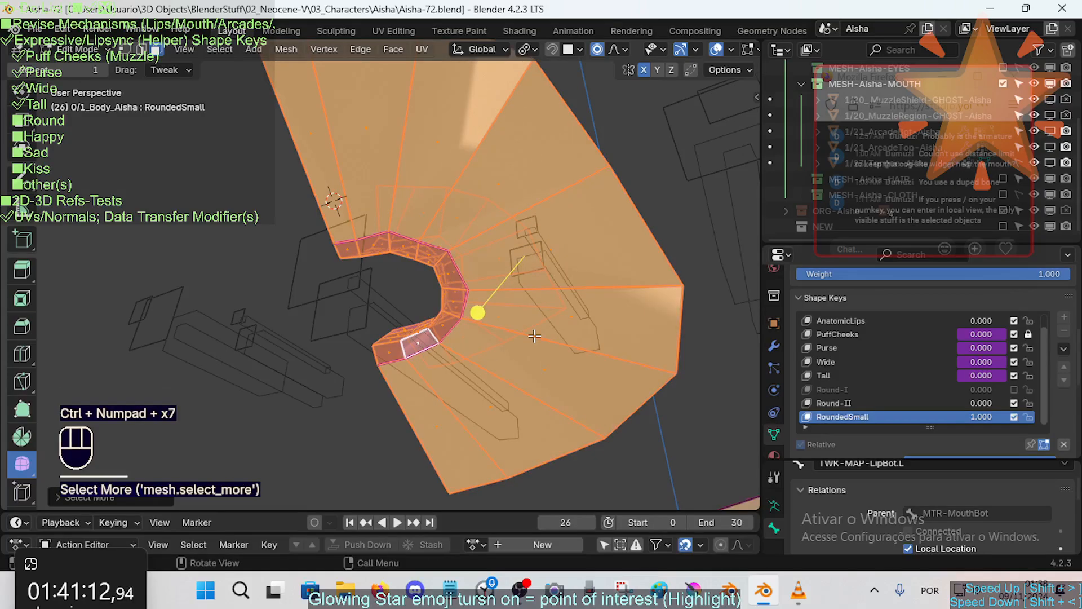
left_click(568, 348, "alt+shift")
left_click(475, 302)
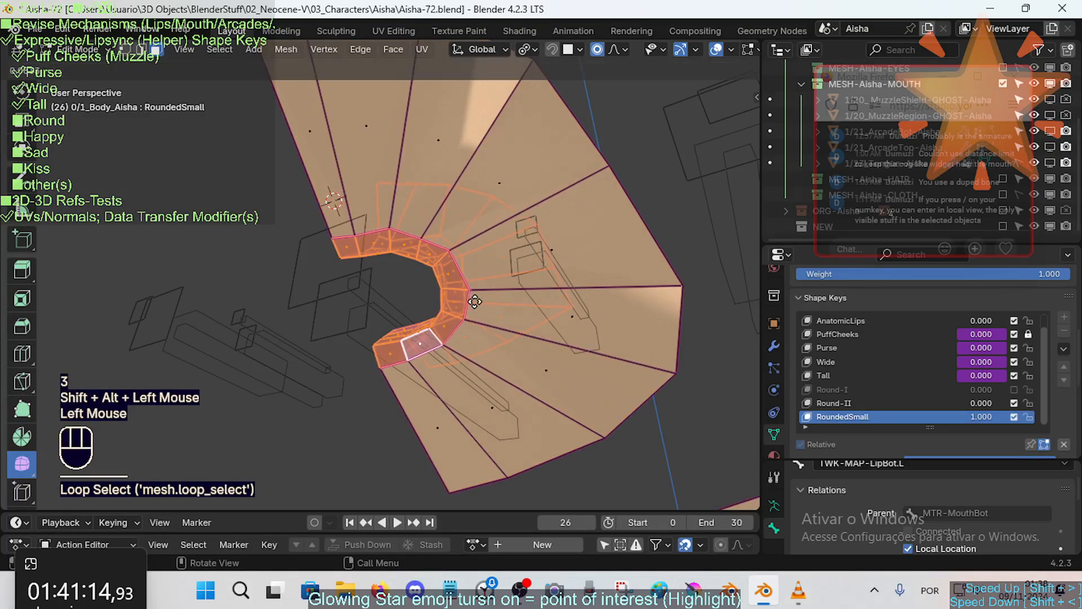
Step: Leave Edit Mode and fly around the muzzle to examine the small rounded mouth shape from the front
middle_click_drag(480, 302, 522, 309)
key("Tab")
scroll(490, 283, "down", 2)
key("shift+grave")
key("d")
key("s")
key("shift+e")
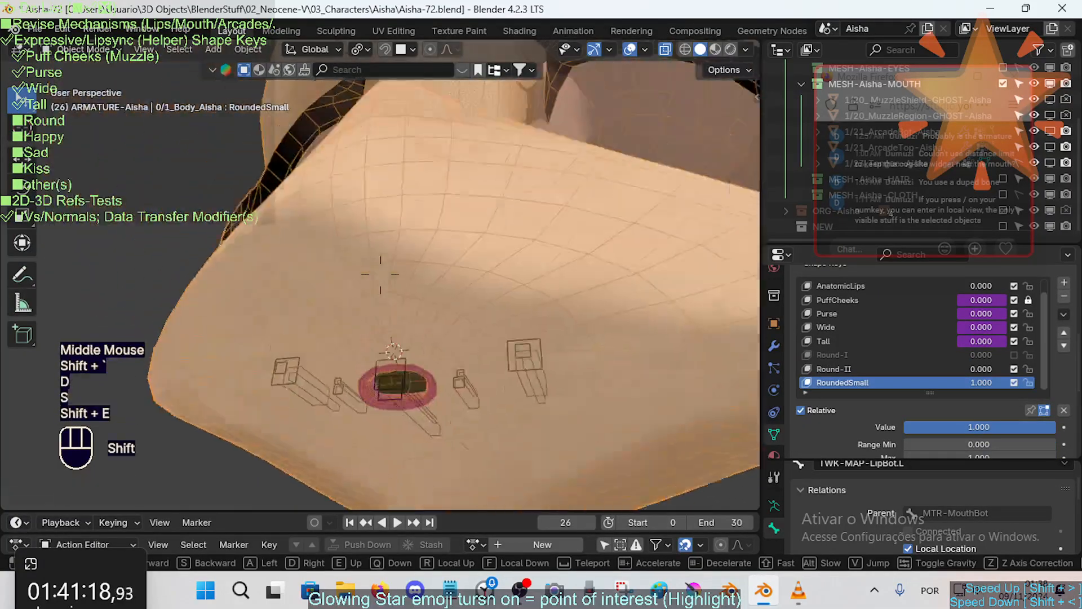
key("w")
key("w")
key("a")
key("q")
key("q")
key("w")
key("e")
key("w")
key("w")
key("w")
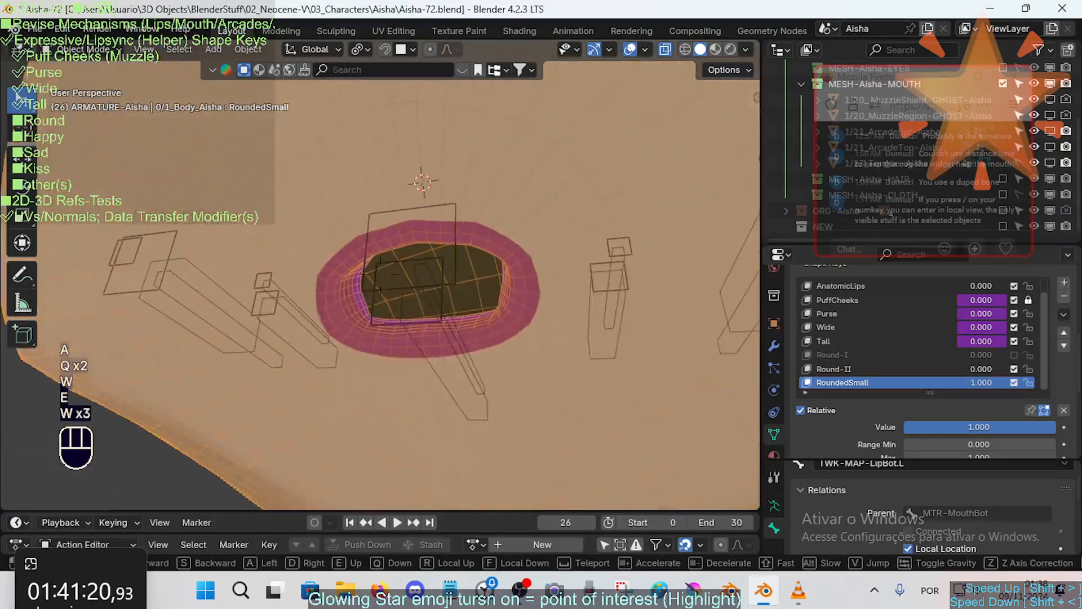
left_click(562, 280)
Step: Preview the RoundedSmall shape key on the whole muzzle by scrubbing its value
mouse_move(1006, 383)
left_mouse_down()
mouse_move(957, 383)
mouse_move(1006, 382)
left_mouse_up()
scroll(503, 277, "down", 3)
middle_click_drag(497, 279, 454, 339, "shift")
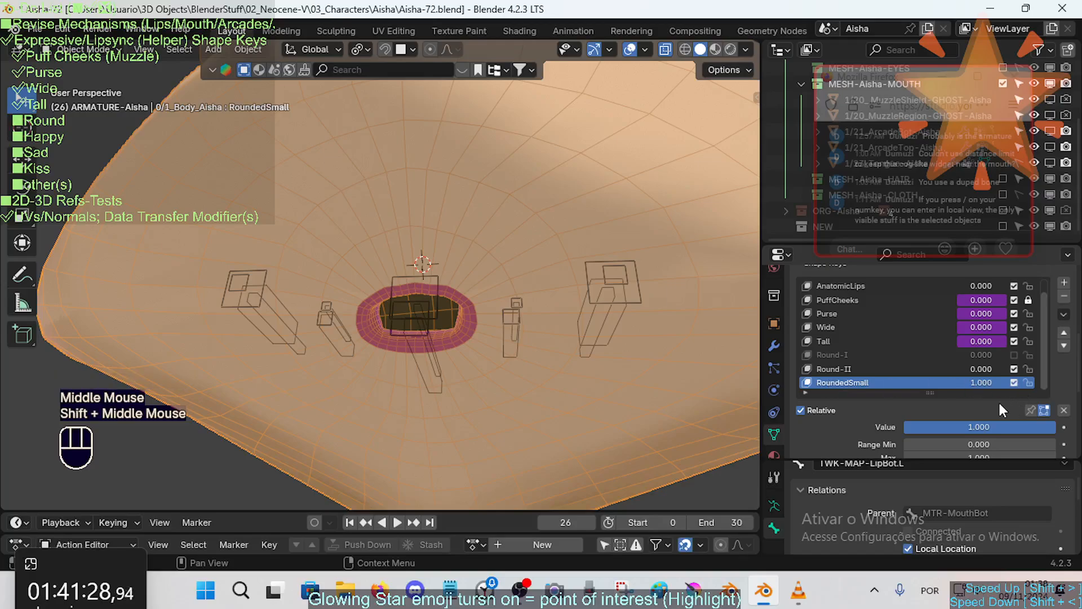
mouse_move(1006, 383)
left_mouse_down()
mouse_move(970, 383)
mouse_move(1007, 383)
left_mouse_up()
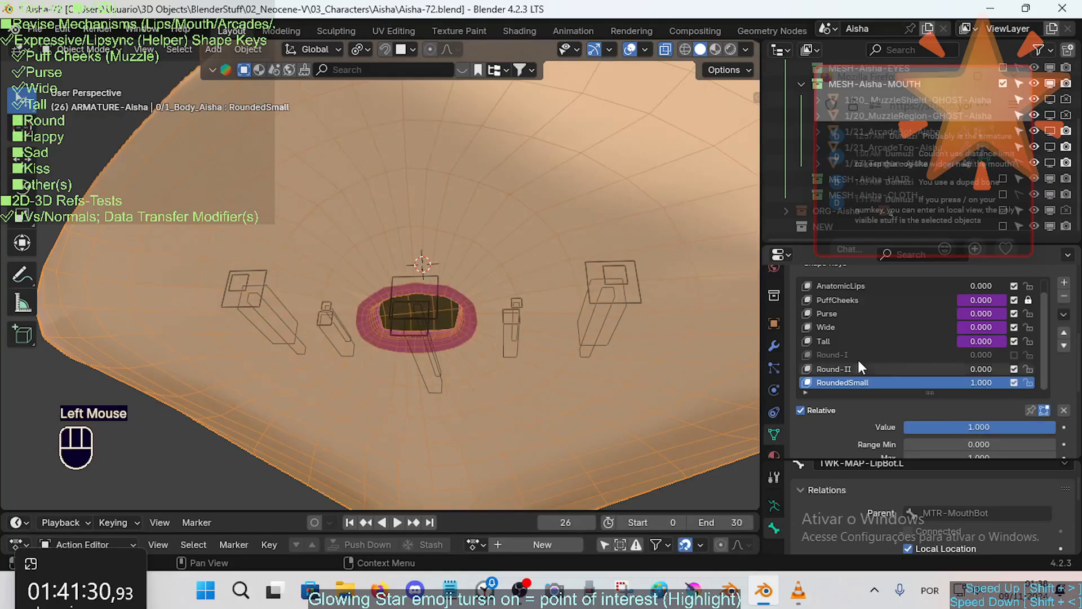
Step: Check the modifier stack of the body mesh, and select the armature
left_click(773, 345)
scroll(981, 322, "up", 4)
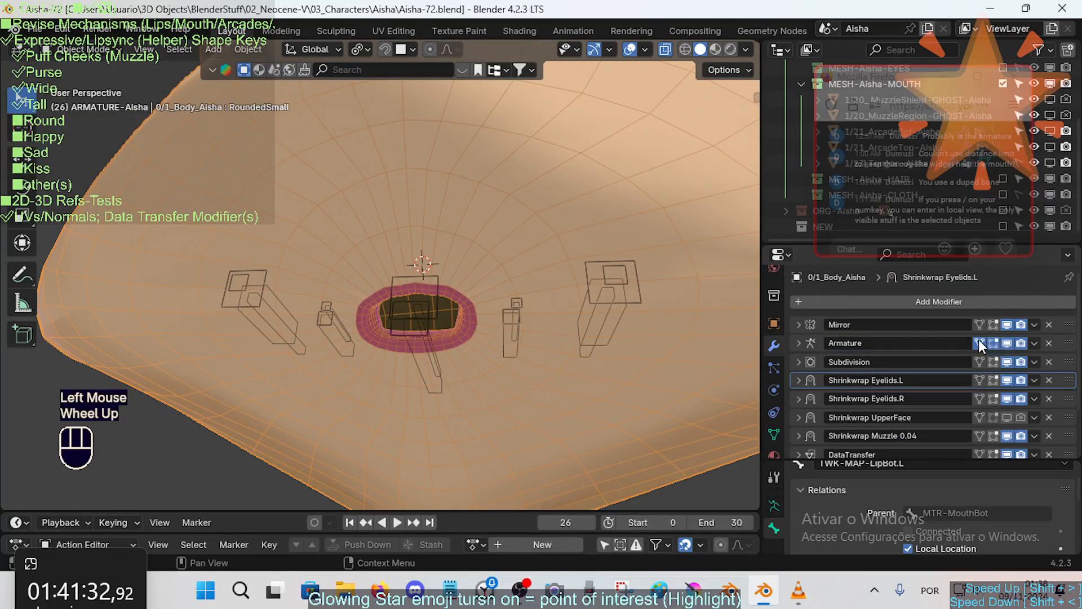
left_click(511, 326)
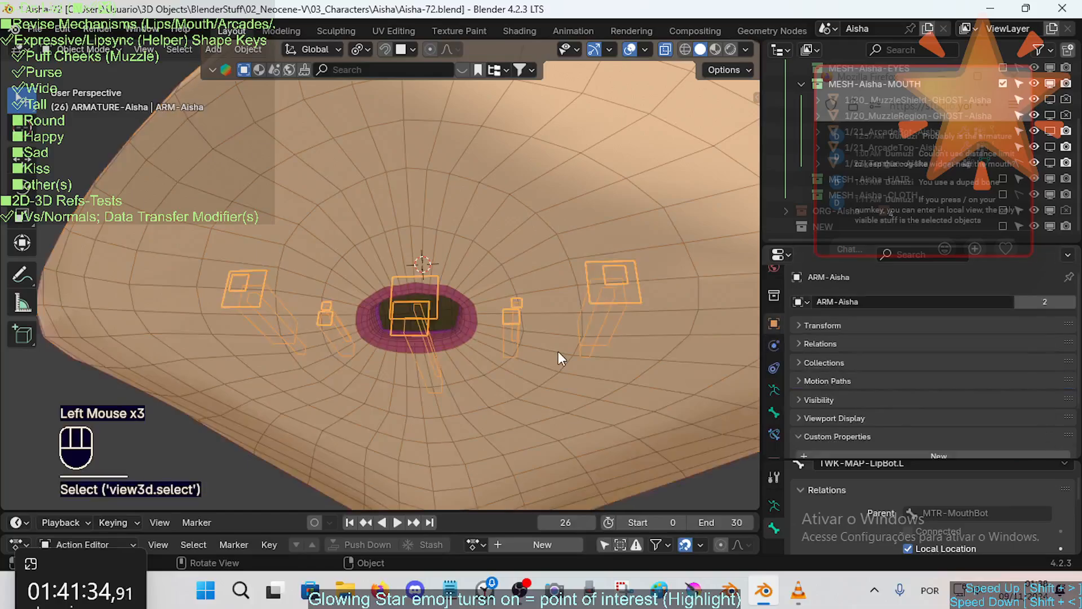
Step: Reveal all hidden geometry of the body mesh in Edit Mode and return to Object Mode
left_click(557, 351)
key("Tab")
key("Tab")
key("Tab")
key("alt+h")
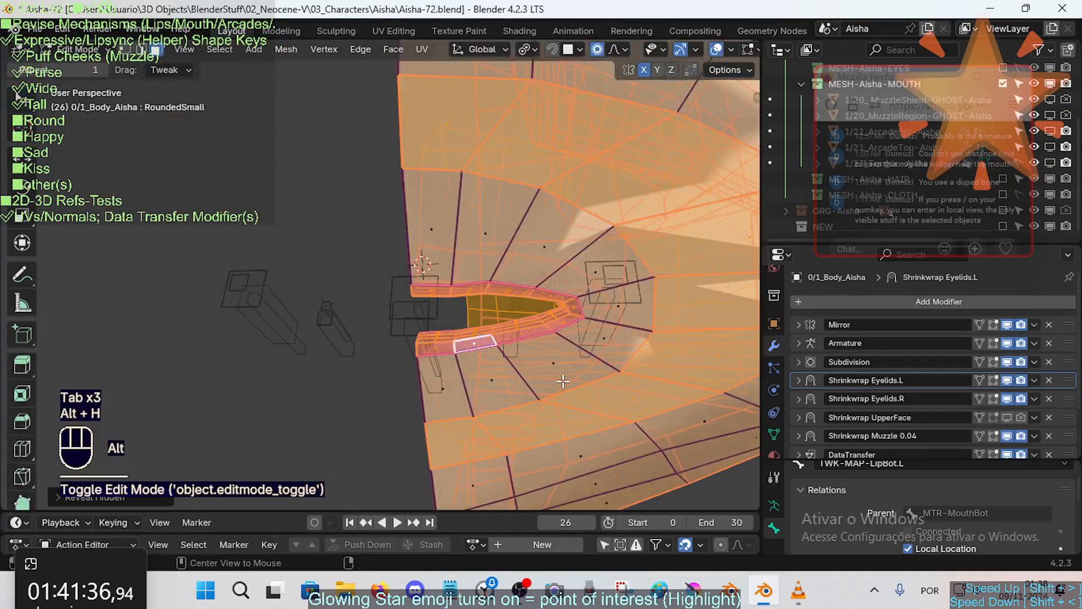
key("Tab")
Step: Put the armature in Pose Mode and try moving the TWK-MAP-LipTop.L and TWK-MAP-LipTop bones to test the upper lip
left_click(504, 314)
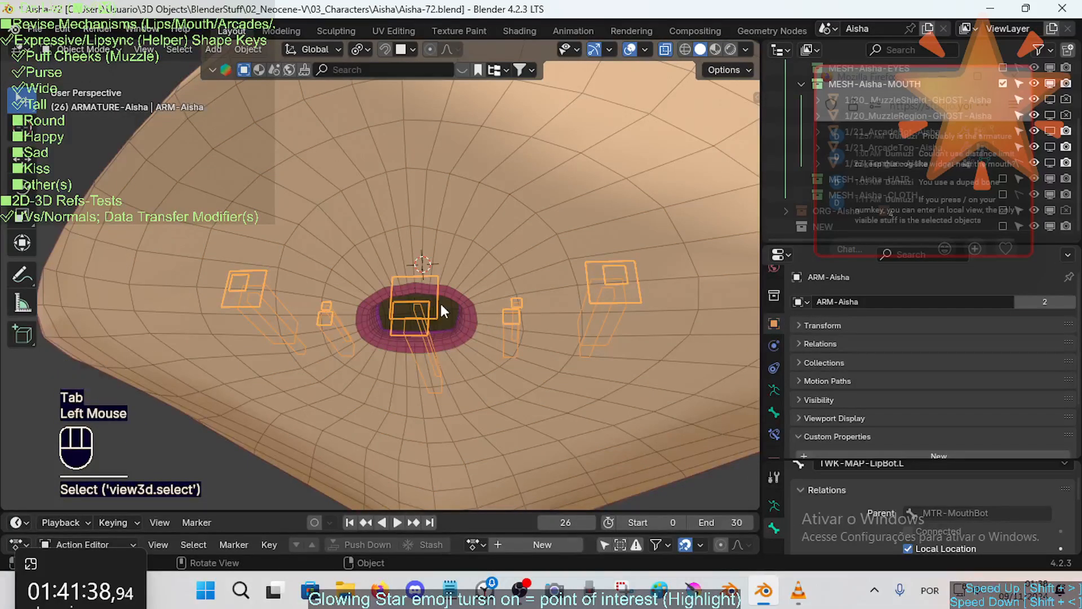
key("ctrl+Tab")
left_click(517, 329)
left_click(516, 302)
key("g")
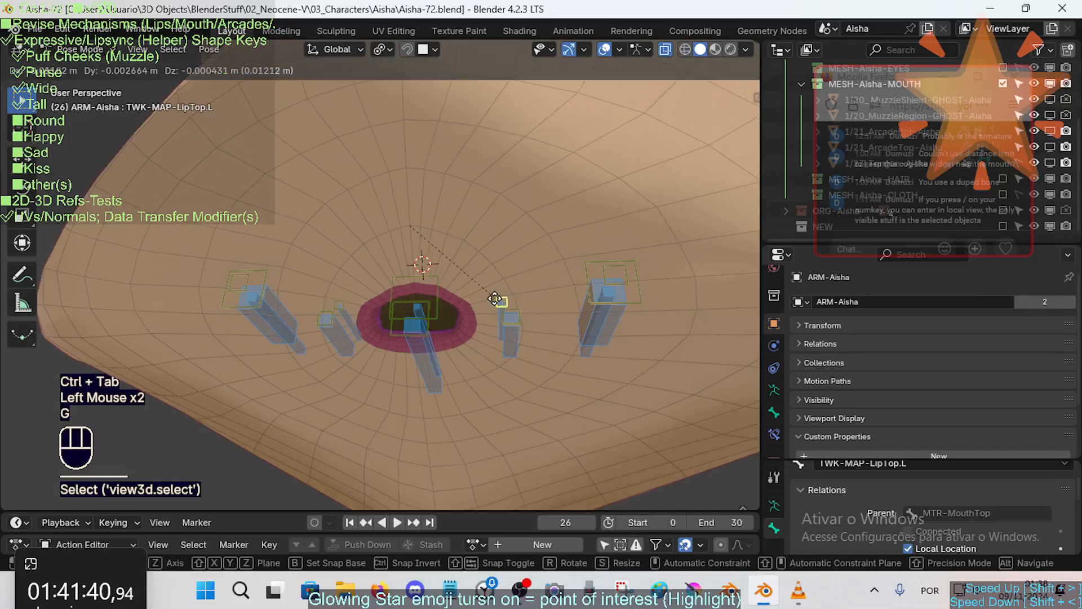
key("Escape")
left_click(438, 298)
key("g")
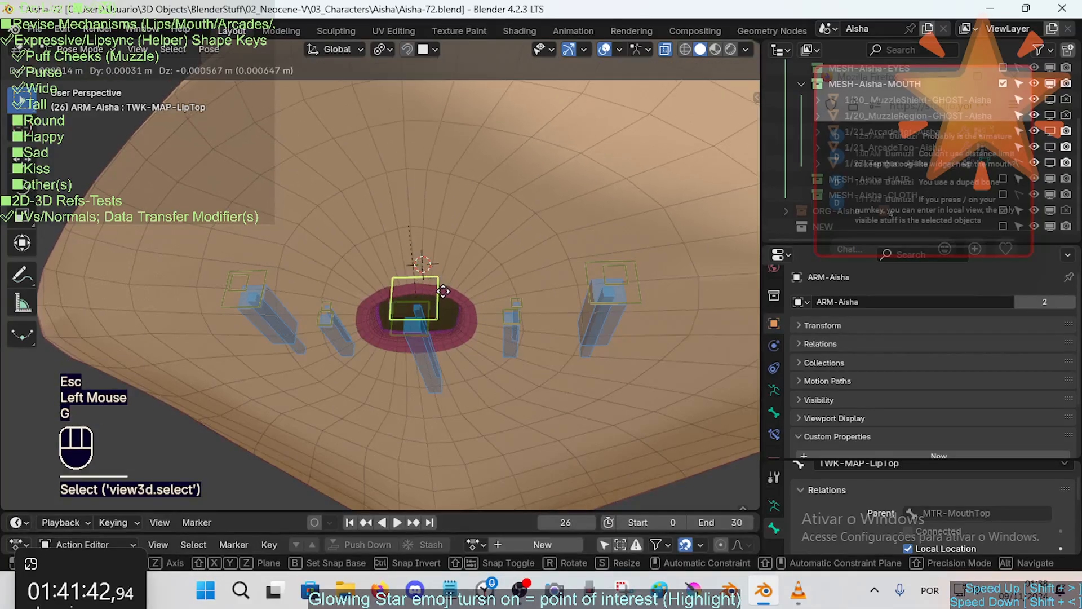
Step: Try moving the TWK-MAP-LipBot.L and TWK-MAP-LipCornerBot.L bones to test the lower lip and mouth corner
left_click(512, 331)
left_click(509, 322)
key("g")
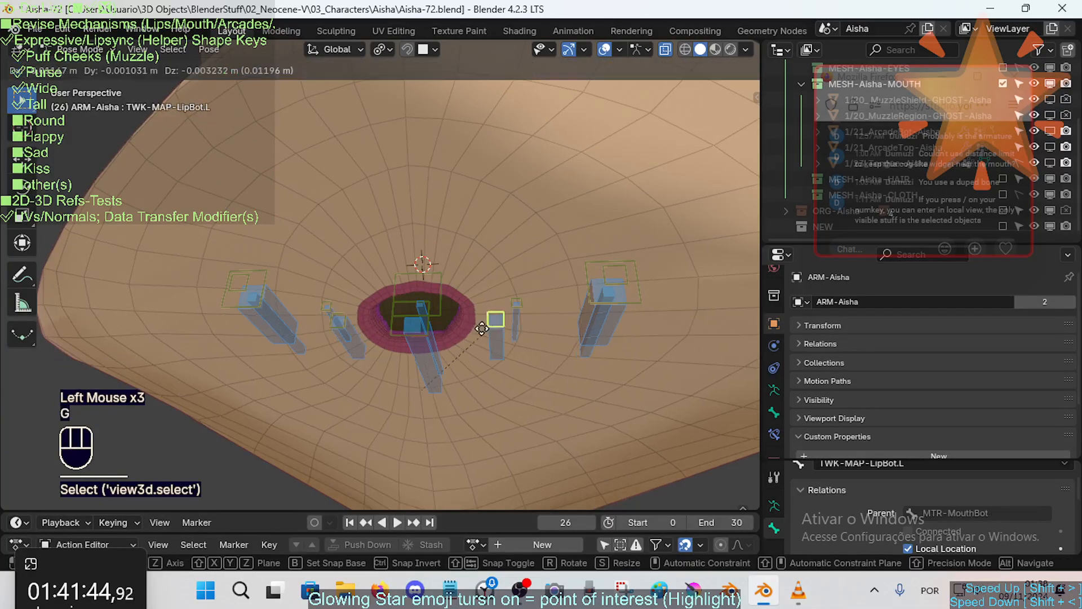
key("Escape")
scroll(502, 324, "down", 2)
left_click(522, 280)
key("g")
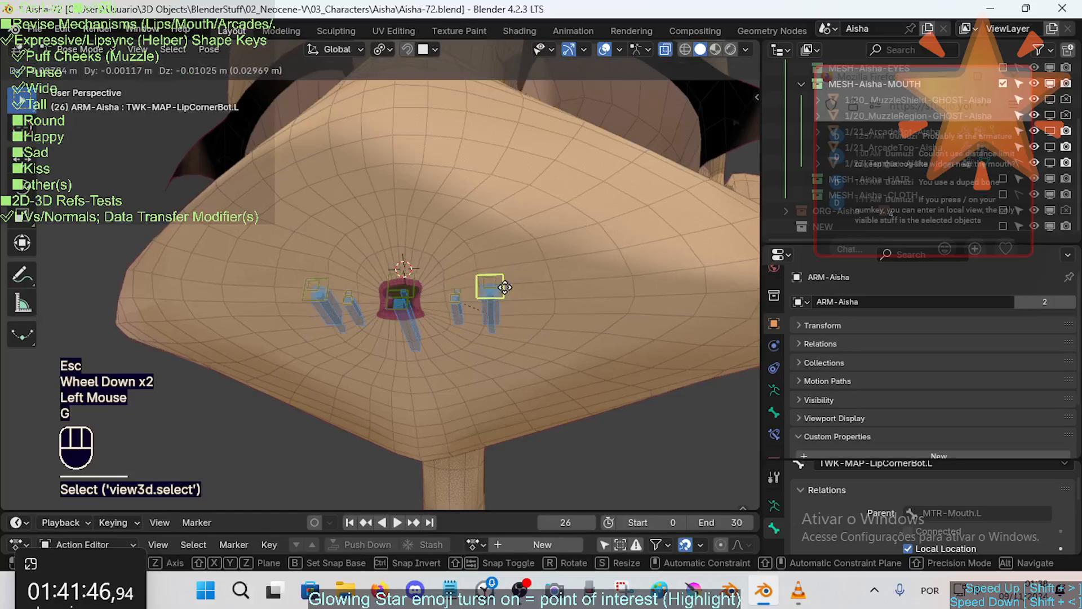
key("Escape")
Step: Show the MOUTH bone collection and test the MTR-Mouth.L control by moving it sideways
key("n")
left_click(666, 169)
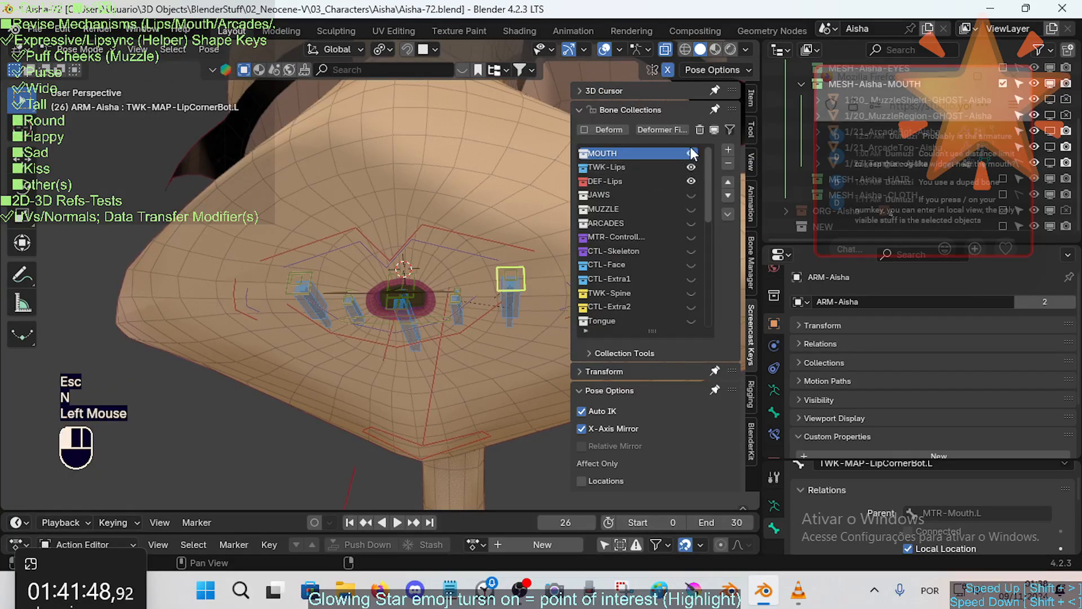
key("n")
left_click(584, 290)
key("g")
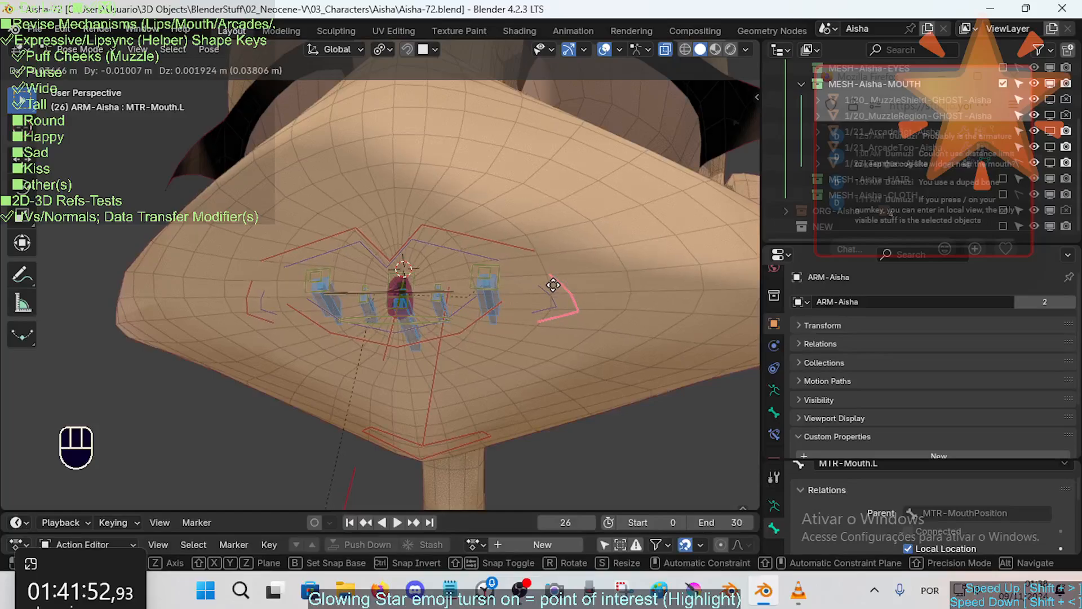
left_click(549, 287)
scroll(461, 326, "up", 1)
Step: Test the upper lip by moving the CTL-LipsTop control
double_click(471, 248)
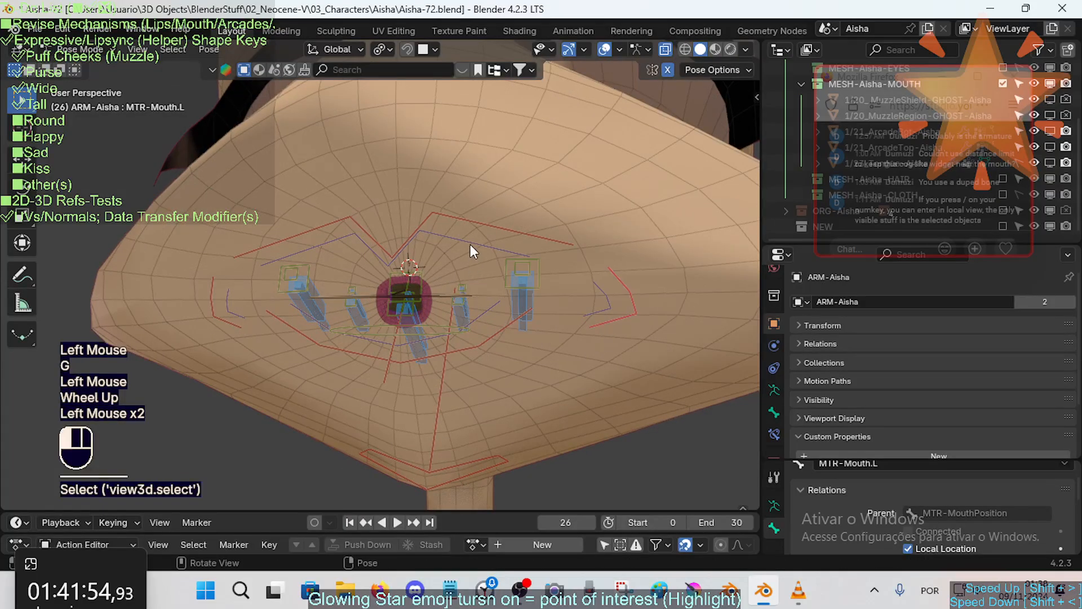
middle_click_drag(471, 250, 434, 252)
key("g")
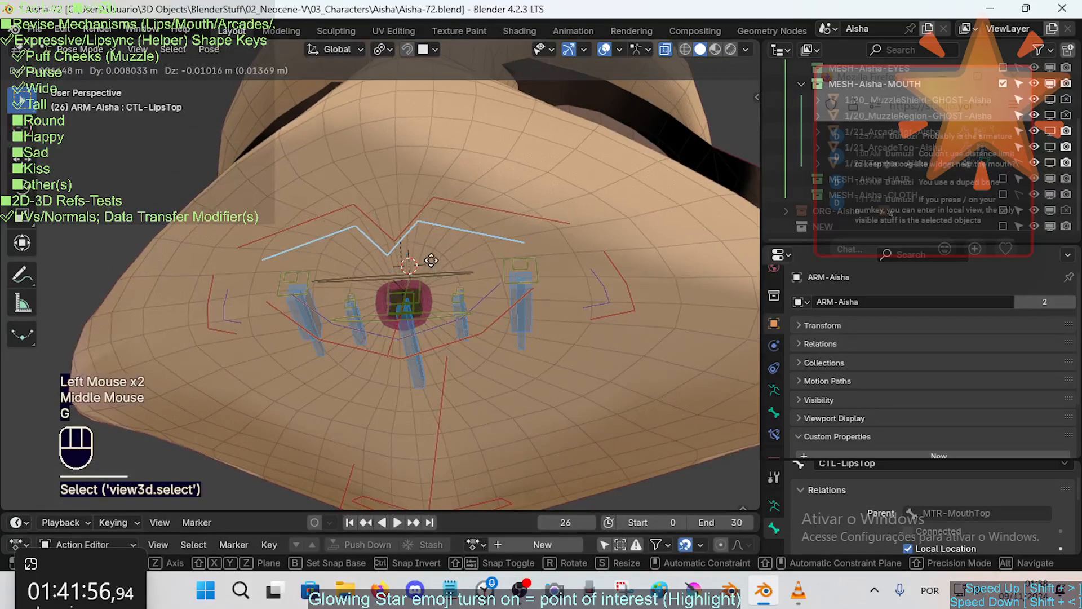
left_click(431, 260)
Step: Rotate and move the CTL-Lips.L control to test the mouth corner
left_click(593, 281)
key("r")
left_click(572, 258)
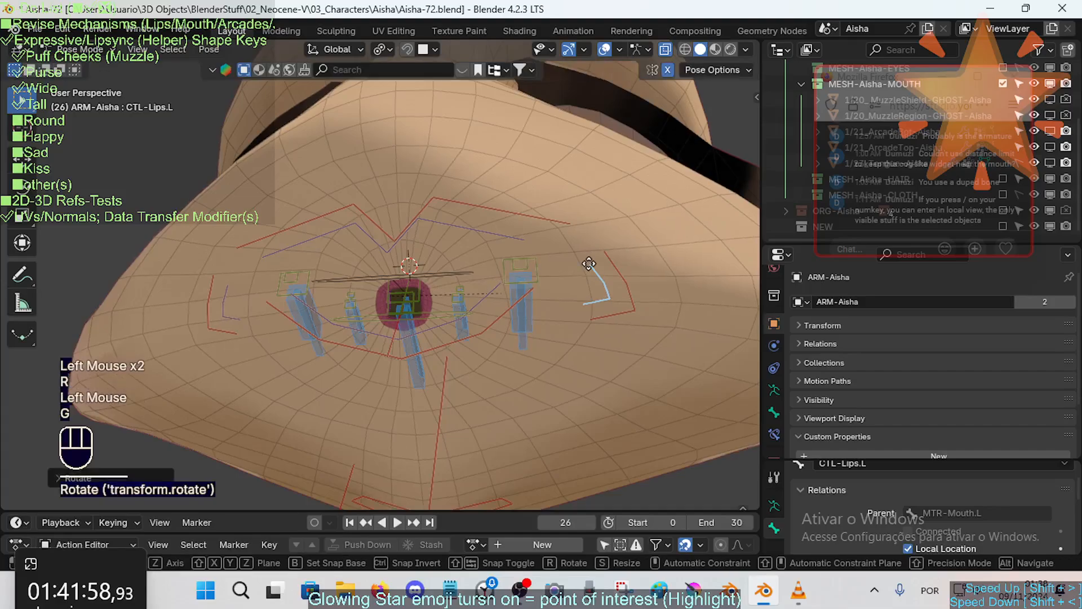
key("g")
left_click(588, 272)
scroll(485, 343, "up", 1)
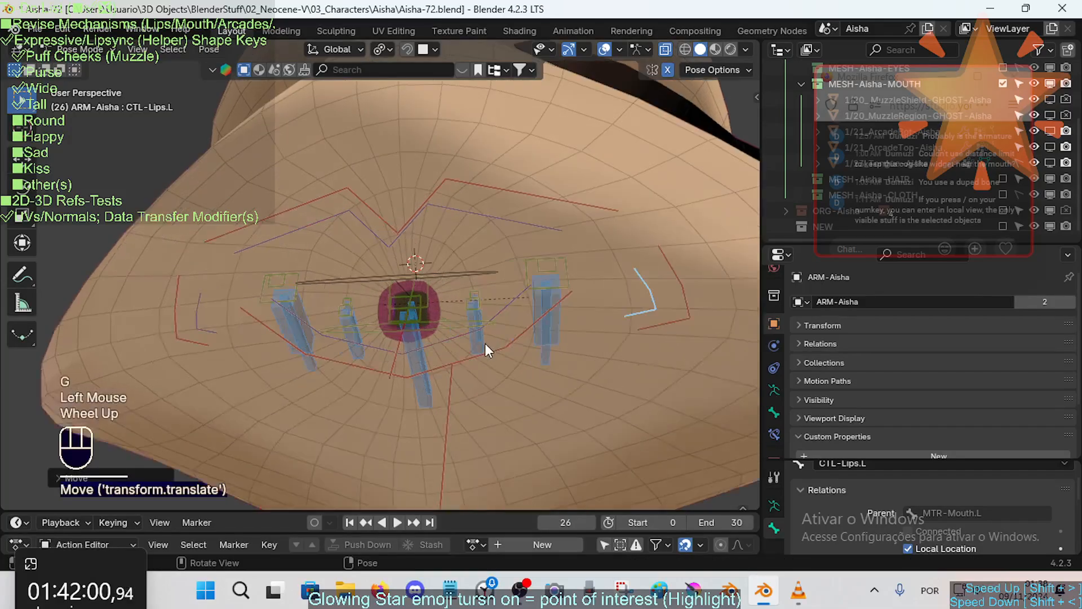
Step: Try moving the CTL-LipsBot control, and move CTL-Lips.L once more while checking the mouth from another angle
left_click(474, 337)
key("g")
key("Escape")
left_click(502, 316)
key("g")
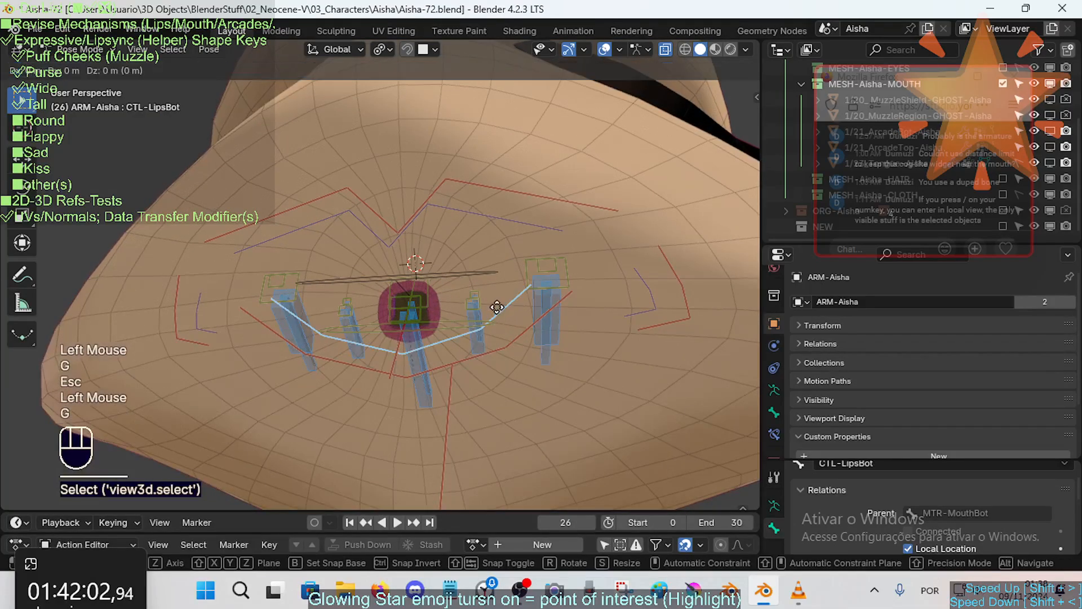
key("Escape")
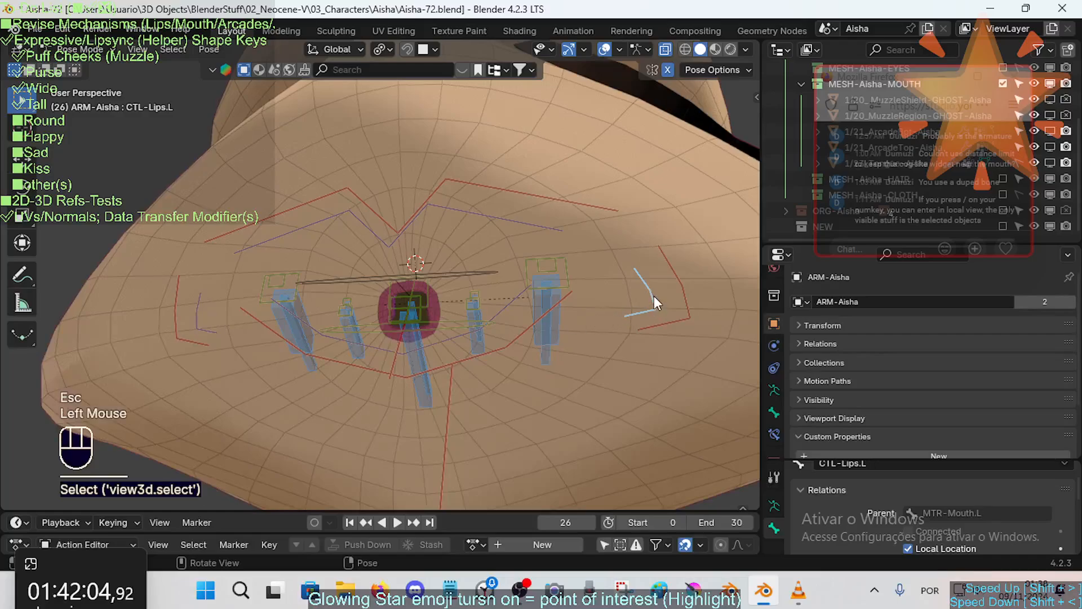
key("g")
left_click(645, 294)
middle_click_drag(645, 295, 488, 337)
Step: Reset the pose of all bones, return to Object Mode and select the body mesh
key("a")
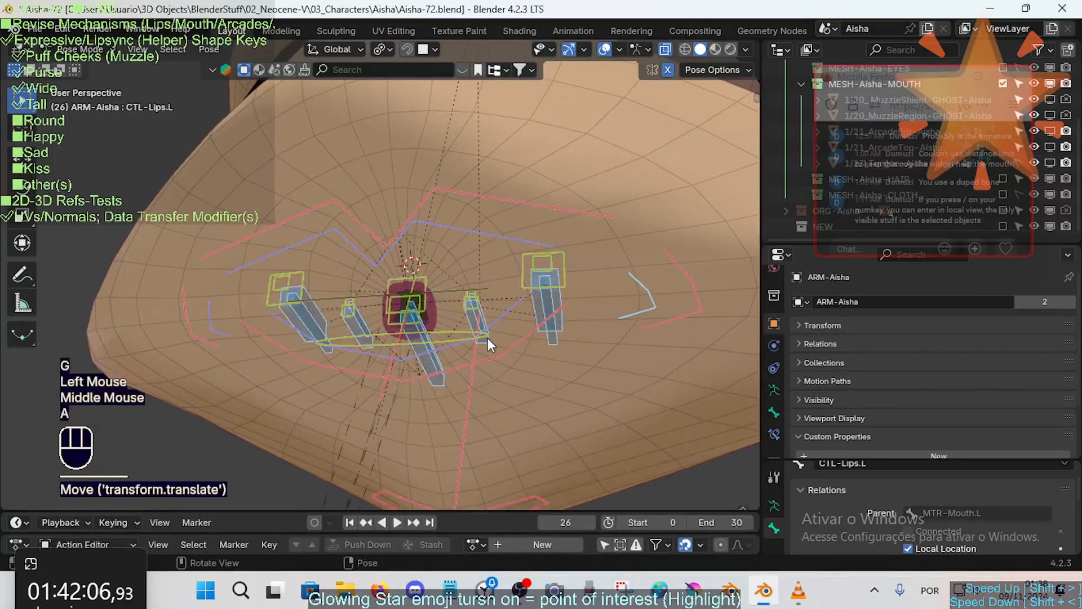
key("alt+q")
key("alt+q")
key("ctrl+Tab")
left_click(509, 371)
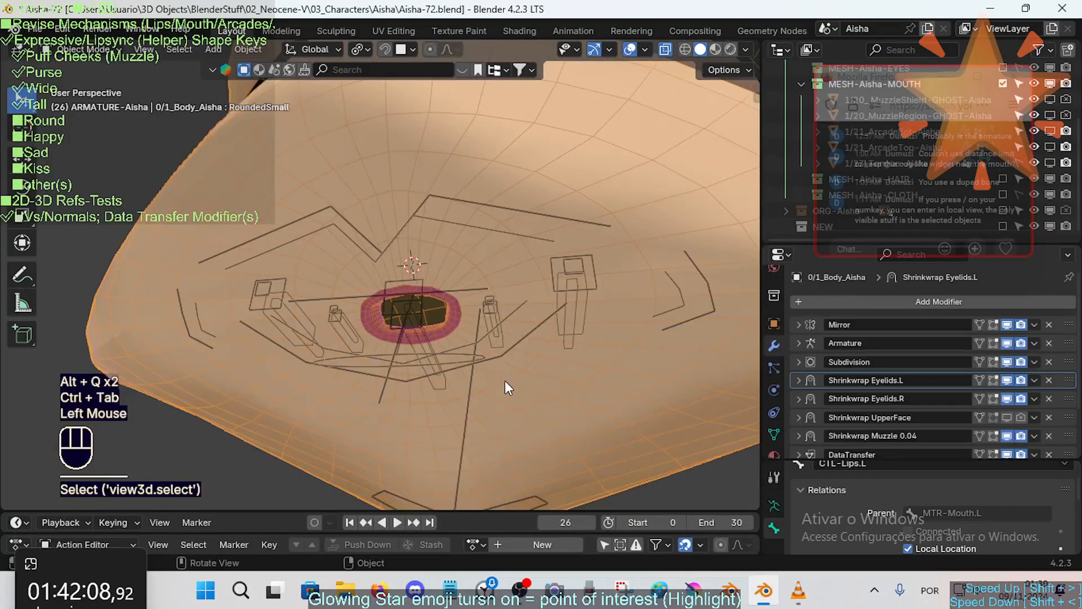
Step: Enter Edit Mode on the body mesh and enable the Armature modifier's Edit Mode and On Cage display
key("Tab")
scroll(505, 382, "up", 2)
middle_click_drag(505, 382, 418, 341, "shift")
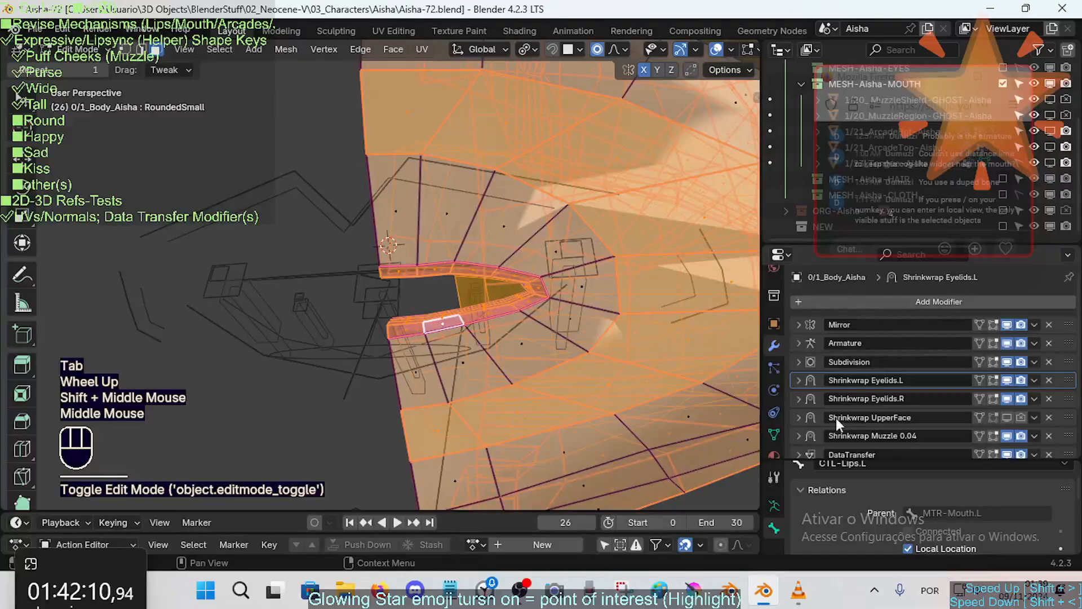
left_click(779, 353)
left_click(995, 342)
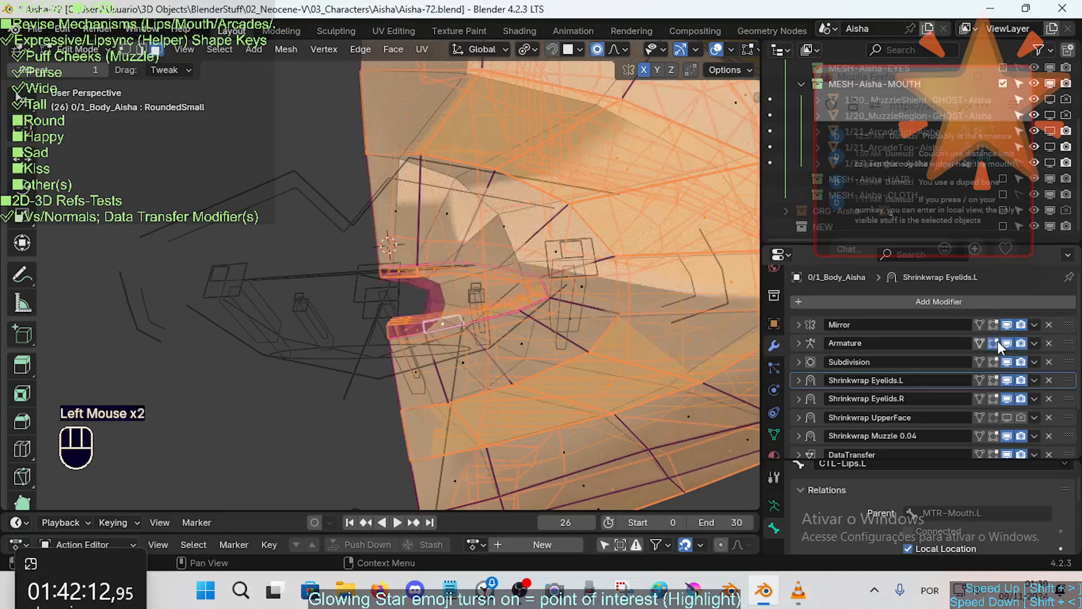
left_click(982, 340)
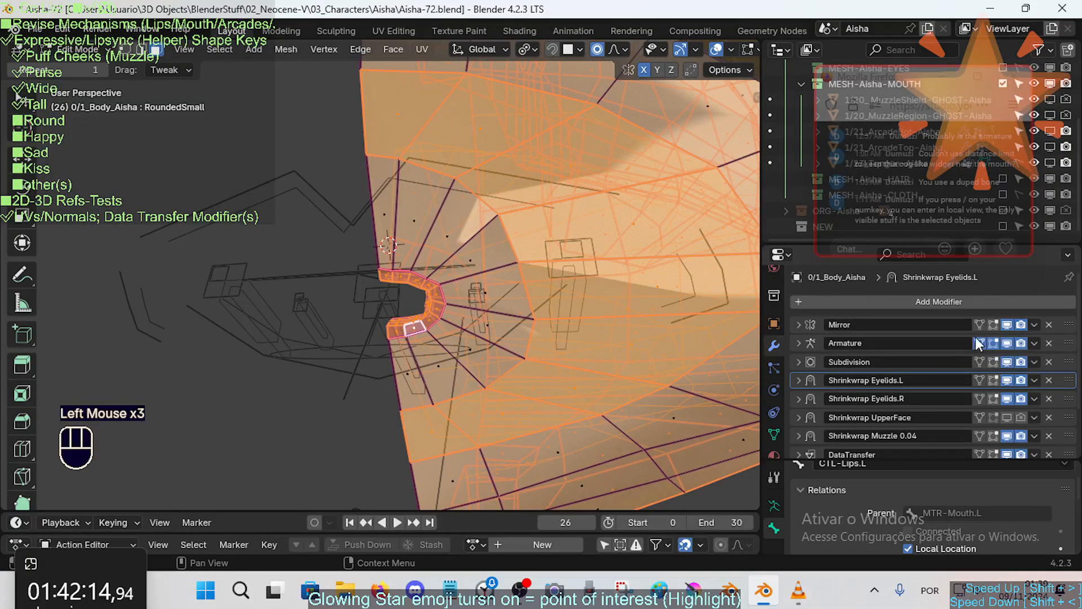
Step: Turn off X-ray, select the face loop inside the lips and grow the selection outward across the lip ring
key("alt+a")
key("alt+z")
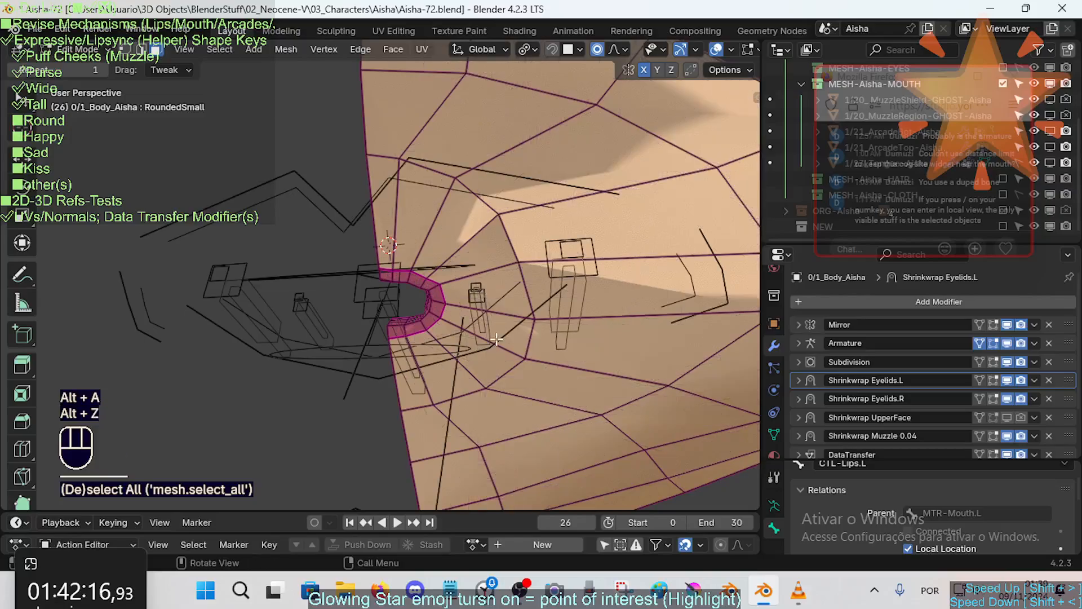
left_click(437, 304, "alt+shift")
middle_click_drag(440, 302, 391, 294)
key("alt+a")
left_click(438, 295, "alt+shift")
key("ctrl+KP_Add")
key("ctrl+KP_Add")
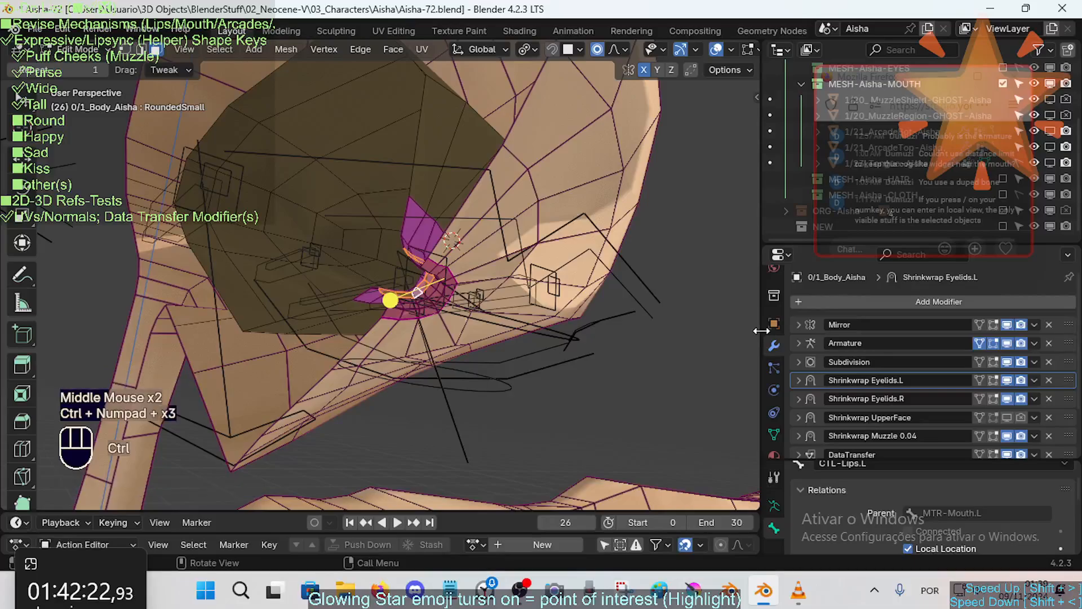
key("ctrl+KP_Add")
key("ctrl+KP_Add")
key("ctrl+KP_Add")
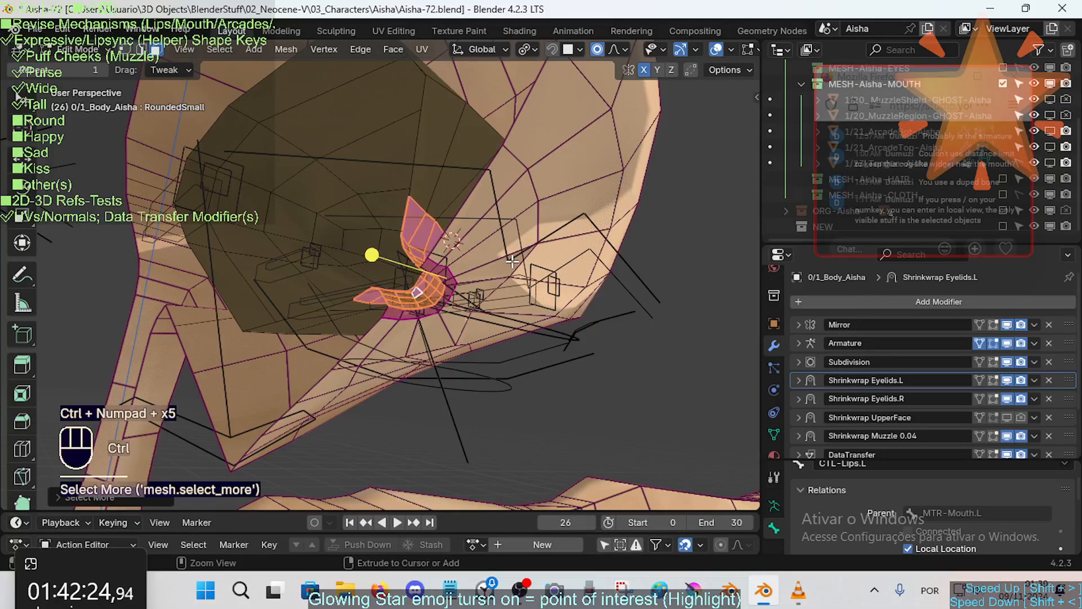
Step: Add the muzzle face loop around the lips to the selection, inspect it from the front, and deselect everything
left_click(417, 172, "alt+shift")
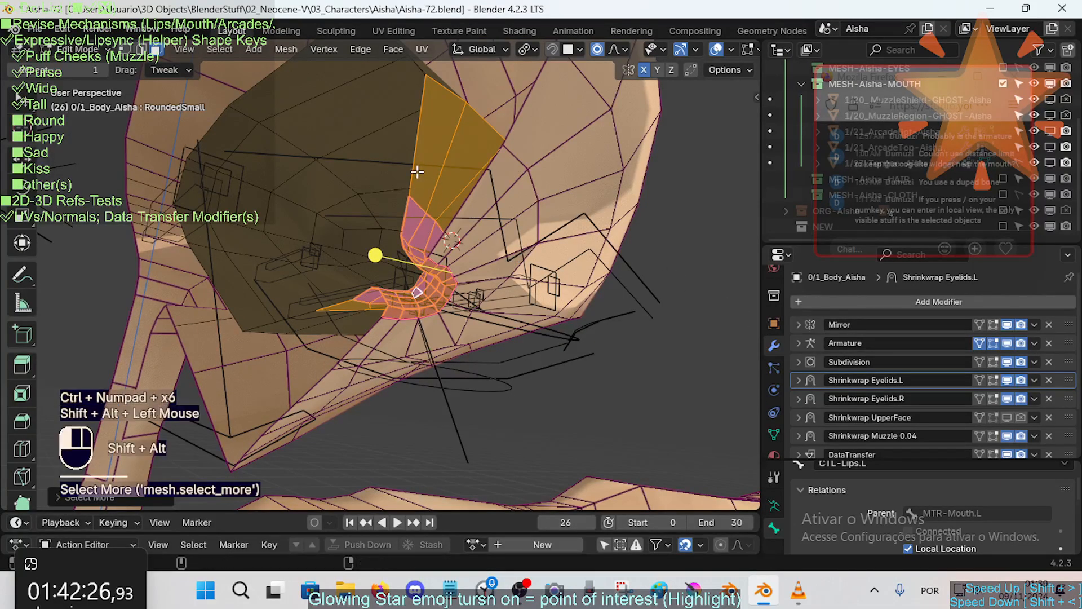
left_click(441, 180, "alt+shift")
middle_click_drag(440, 180, 389, 206)
left_click(463, 211, "alt+shift")
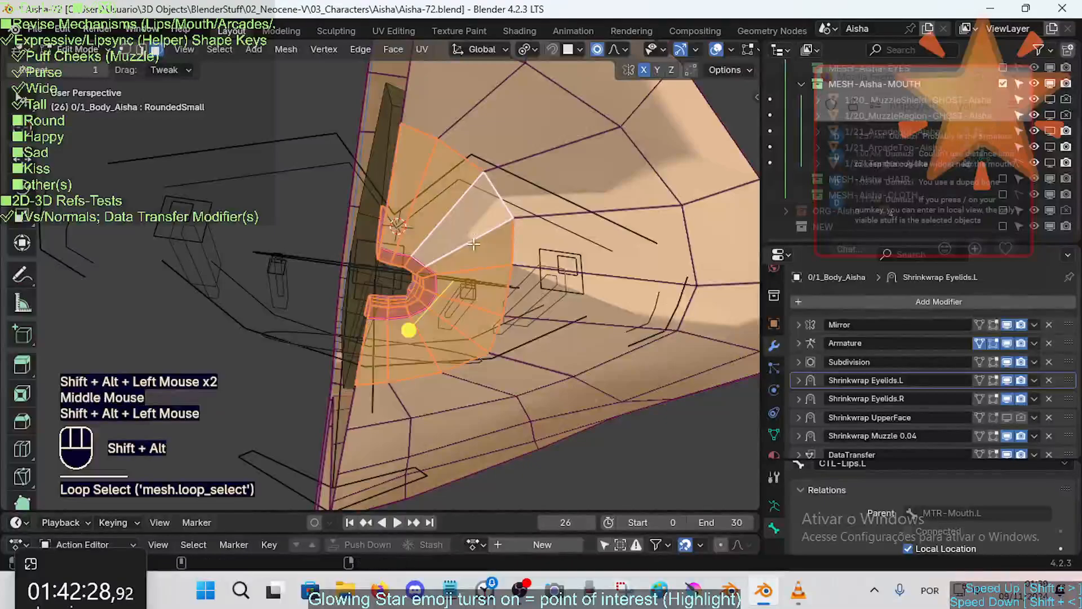
middle_click_drag(464, 211, 443, 266)
scroll(475, 264, "down", 2)
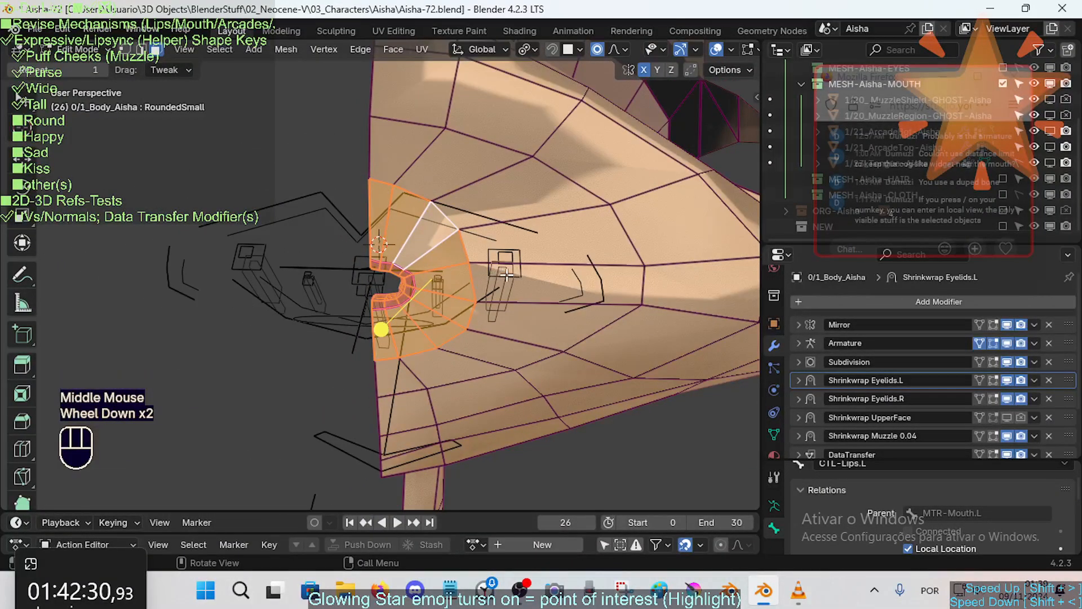
key("alt+a")
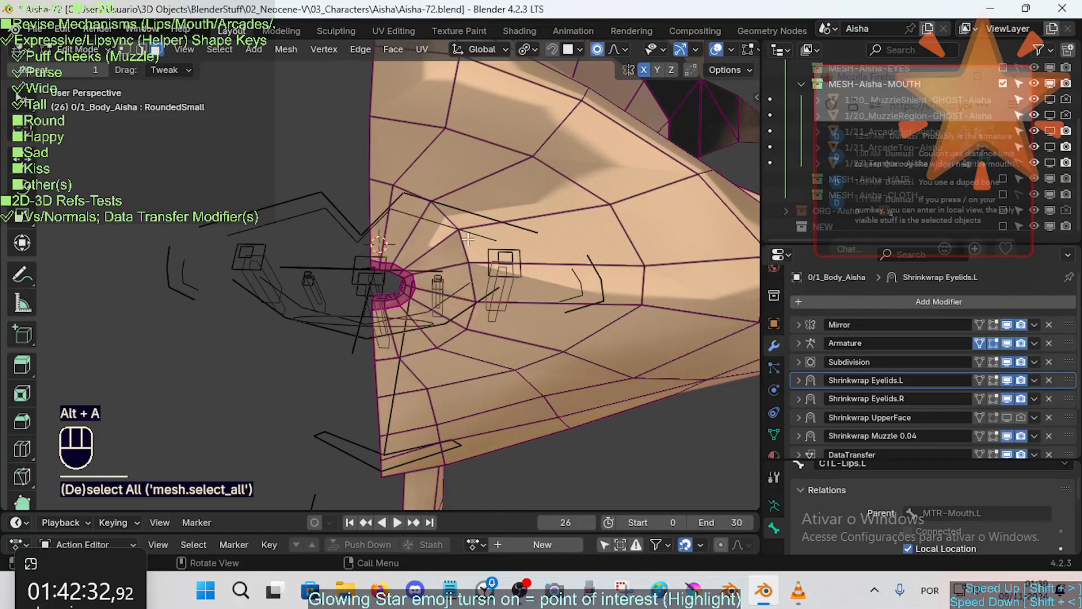
Step: Edge-slide the innermost muzzle edge loop around the lips closer to the mouth
key("2")
left_click(463, 265, "alt+shift")
key("g")
key("g")
left_click(467, 278)
key("alt+a")
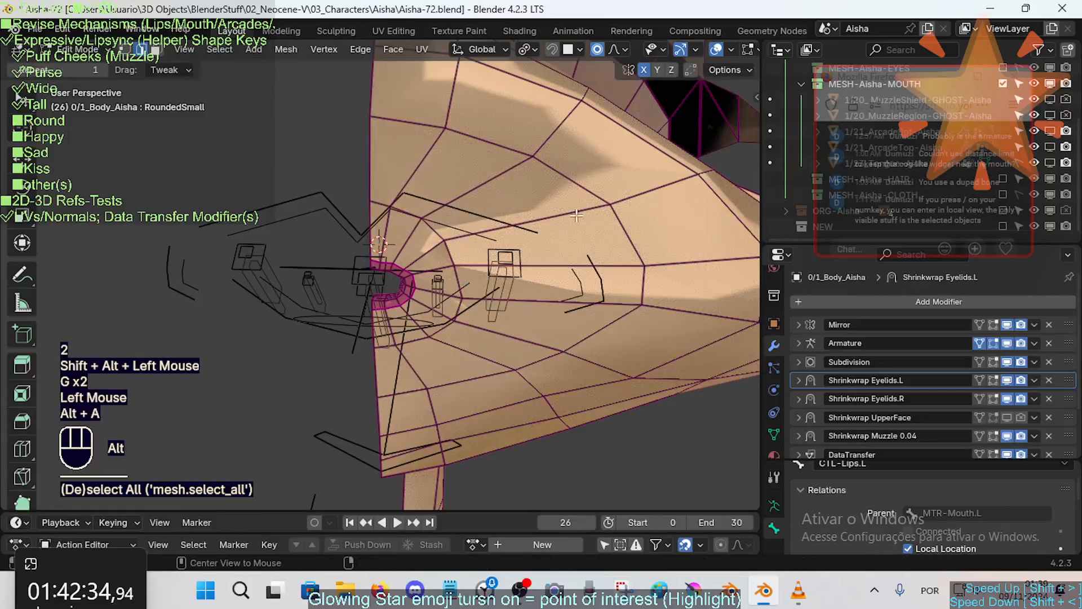
Step: Edge-slide the next muzzle edge loop outward from the lips toward the mouth in two passes
left_click(578, 308, "alt+shift")
key("g")
key("g")
middle_click_drag(602, 237, 629, 259, "shift")
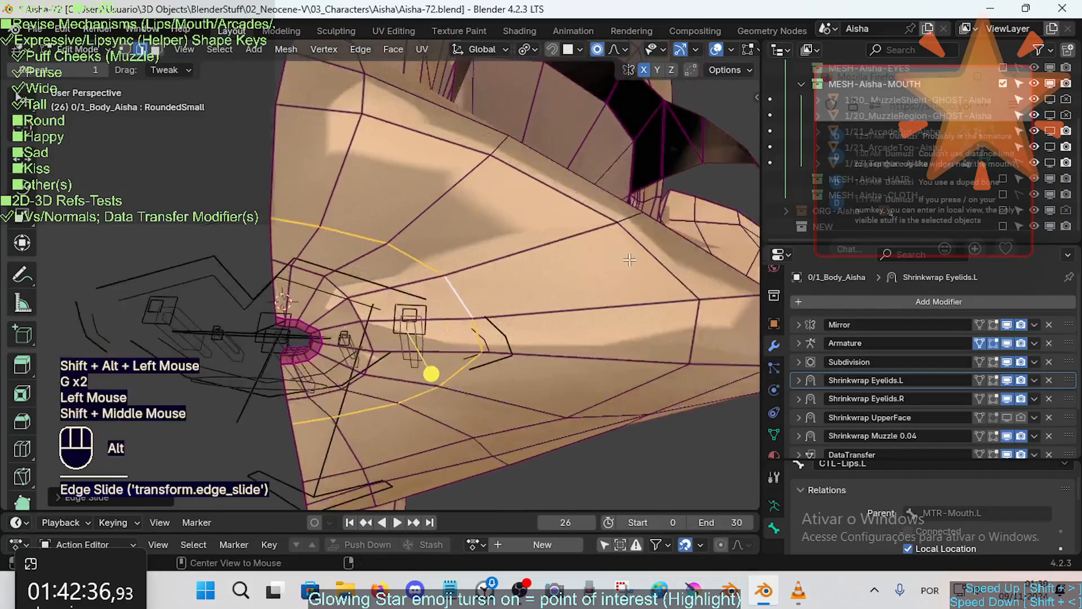
key("g")
key("g")
left_click(564, 304)
middle_click_drag(563, 305, 557, 294)
scroll(557, 293, "down", 2)
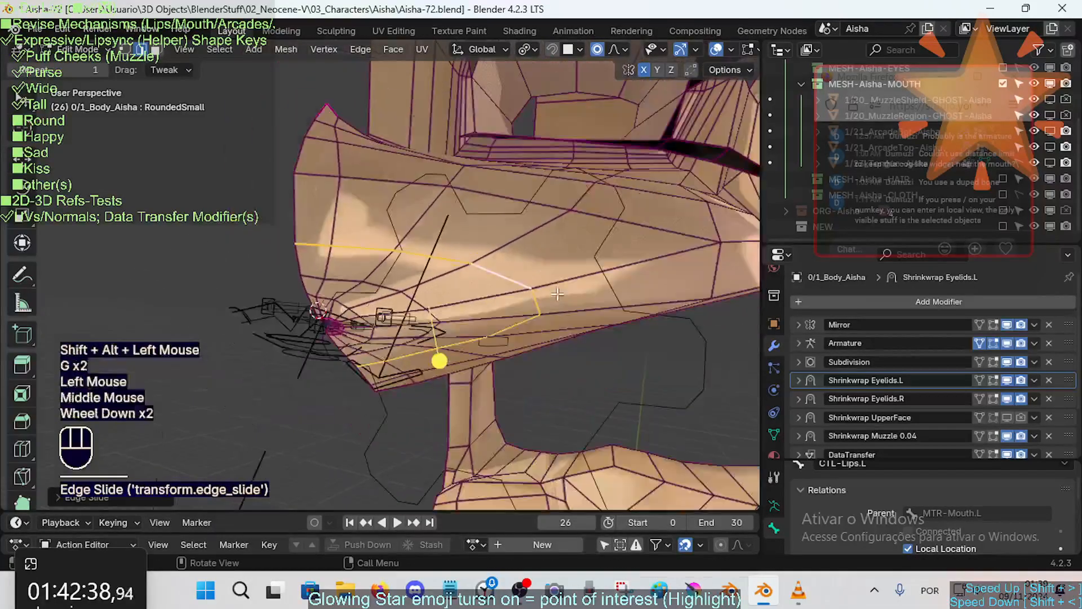
Step: Edge-slide the outer muzzle edge loops on the cheek side and along the lower jaw to even their spacing
left_click(654, 230, "alt+shift")
key("g")
key("g")
left_click(495, 169)
middle_click_drag(495, 169, 558, 346)
key("alt+a")
key("g")
key("g")
left_click(607, 397)
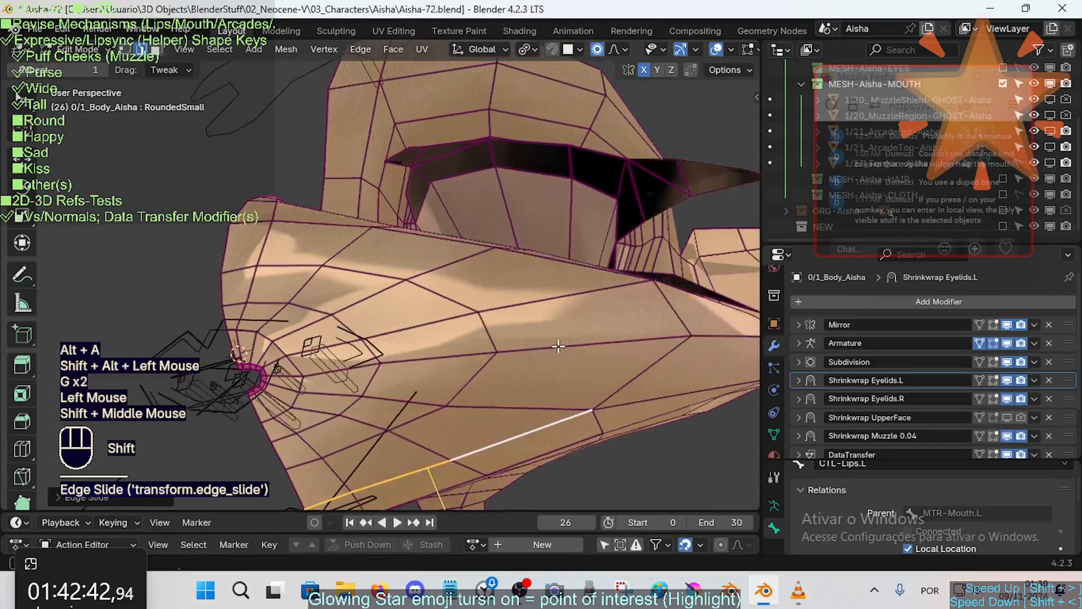
Step: Slide the single edge at the rear of the muzzle below the eye, and slide its lower vertex to refine the flow
key("g")
key("g")
left_click(652, 328)
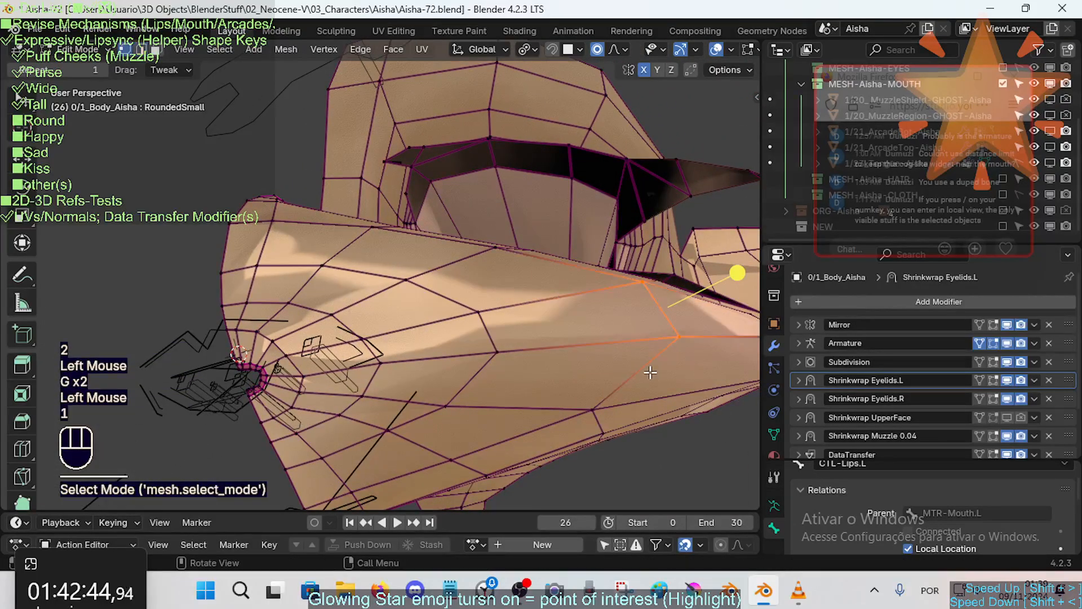
left_click(676, 337)
key("g")
key("g")
left_click(668, 345)
Step: Smooth the middle and outermost face loops of the muzzle, and select the face loop nearest the mouth
middle_click_drag(667, 345, 424, 366)
key("3")
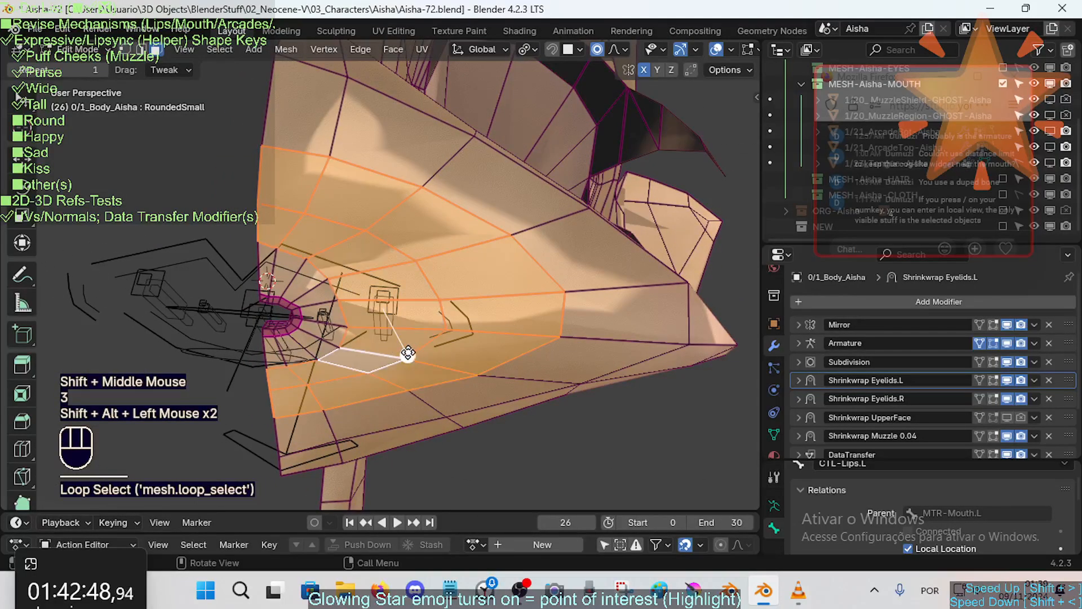
key("alt+a")
left_click(513, 323, "alt+shift")
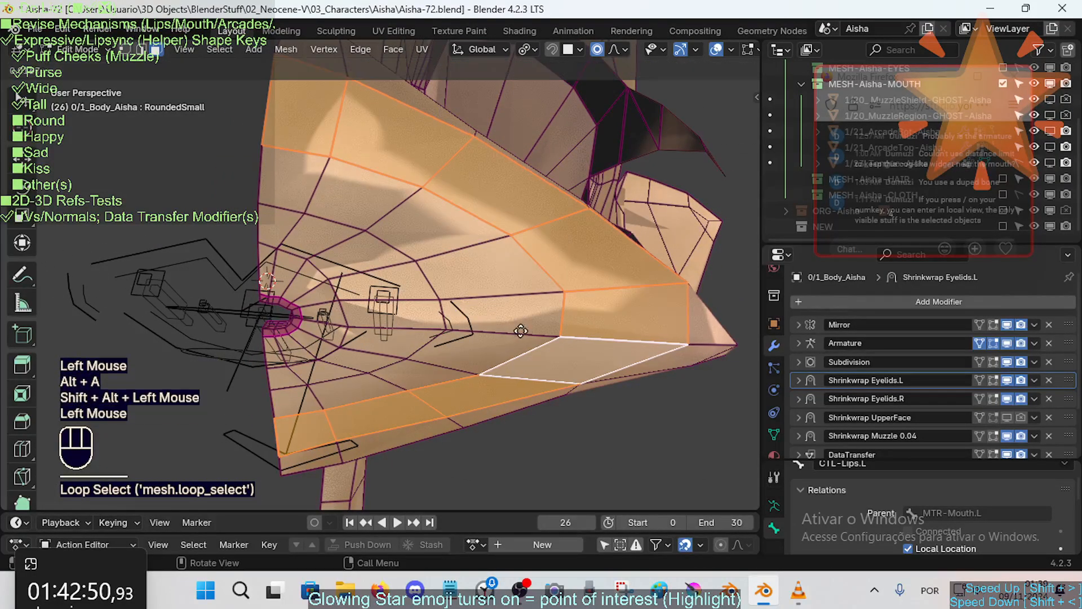
key("alt+a")
left_click(334, 363, "alt+shift")
Step: Switch to vertex selection and adjust individual vertices on the lower muzzle beneath the mouth
middle_click_drag(332, 366, 459, 287)
scroll(408, 443, "up", 3)
key("1")
left_click(382, 416)
key("g")
left_click(351, 336, "shift")
Step: Circle-select the vertices of the muzzle ring below the mouth corner and smooth them in two passes
key("c")
left_click(390, 234)
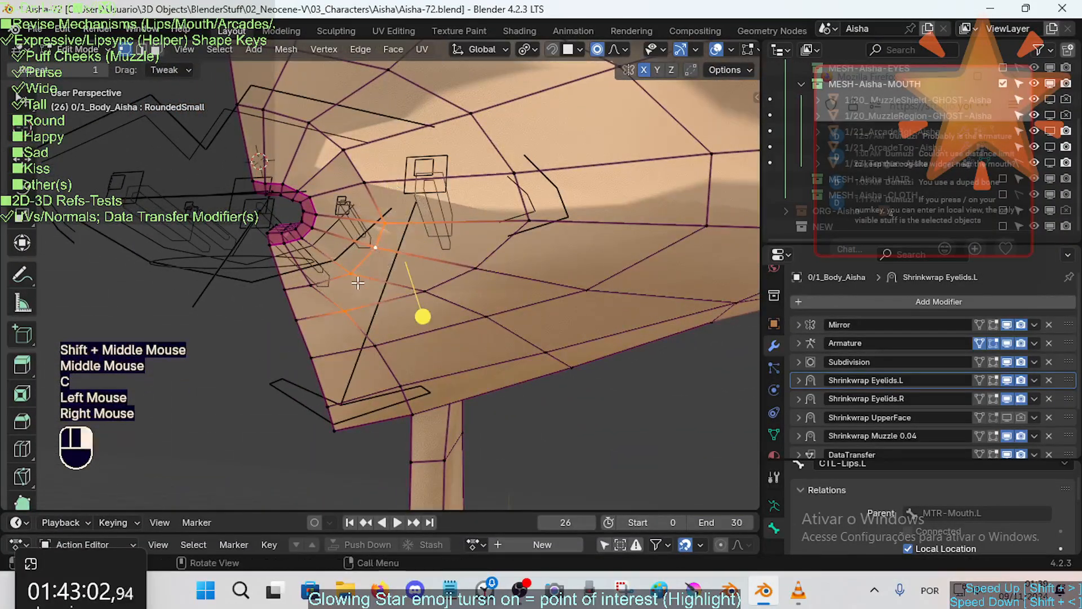
left_click_drag(420, 315, 446, 314)
middle_click_drag(446, 314, 362, 293)
key("c")
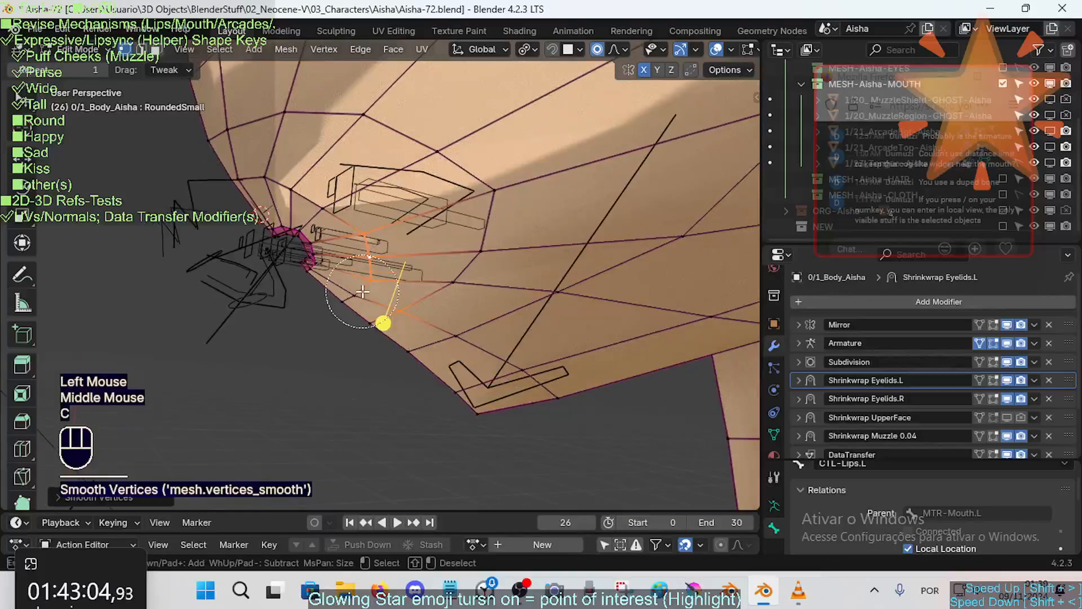
left_click_drag(357, 350, 383, 345)
middle_click_drag(383, 345, 395, 321)
middle_click_drag(395, 321, 468, 321, "shift")
scroll(492, 329, "up", 3)
middle_click_drag(468, 321, 427, 368, "shift")
scroll(426, 368, "up", 2)
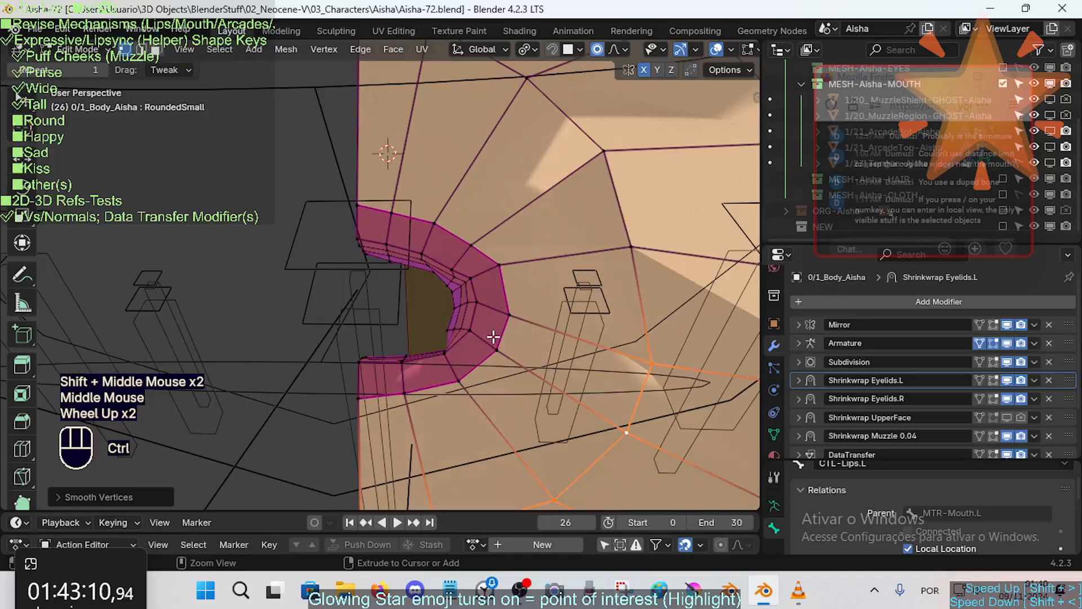
Step: Save the file, and circle-select the vertices of the muzzle ring beside the mouth
key("ctrl+s")
middle_click_drag(493, 337, 478, 377, "shift")
key("1")
key("alt+a")
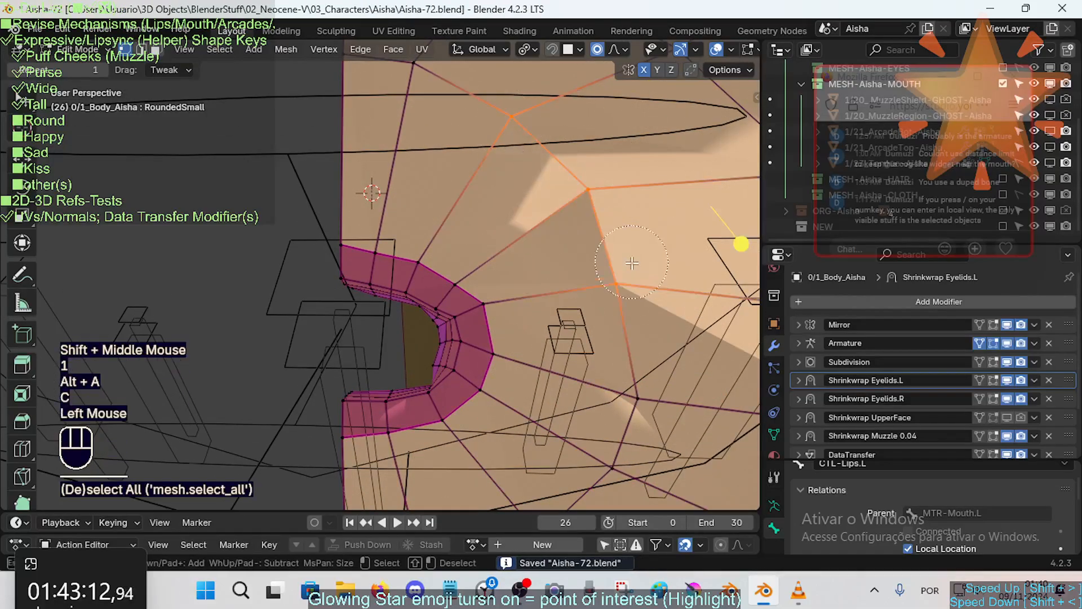
left_click_drag(741, 244, 757, 249)
middle_click_drag(479, 287, 473, 317)
Step: Select the outer lip face loop around the mouth opening and smooth its vertices
key("3")
left_click(444, 339, "alt+shift")
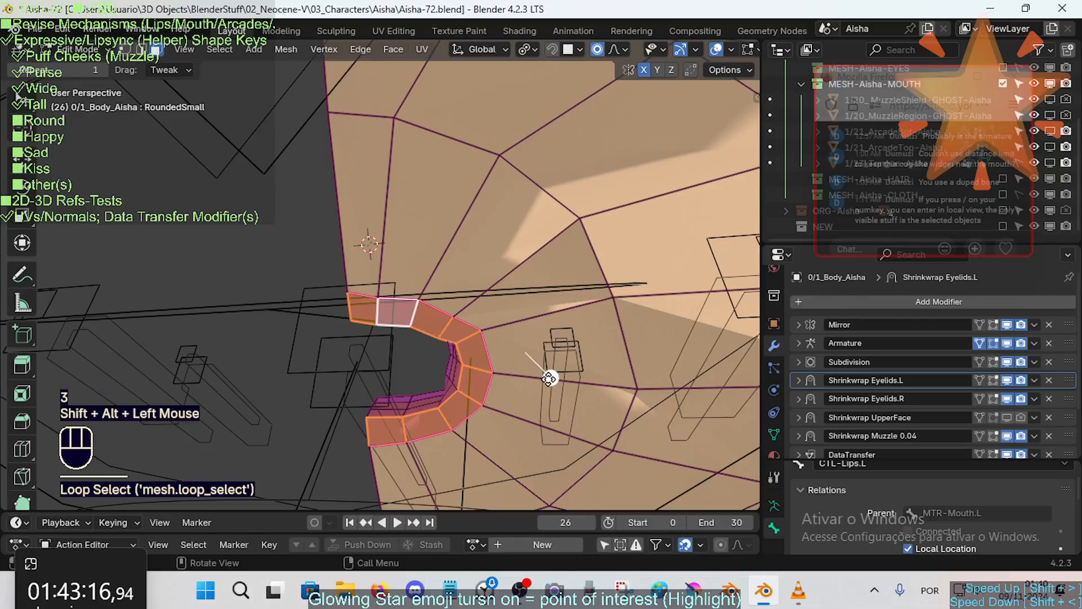
left_click(574, 381)
left_click_drag(549, 387, 536, 389)
middle_click_drag(461, 388, 469, 288, "shift")
scroll(460, 307, "up", 1)
scroll(454, 332, "up", 2)
middle_click_drag(454, 342, 450, 330, "shift")
middle_click_drag(450, 330, 475, 271)
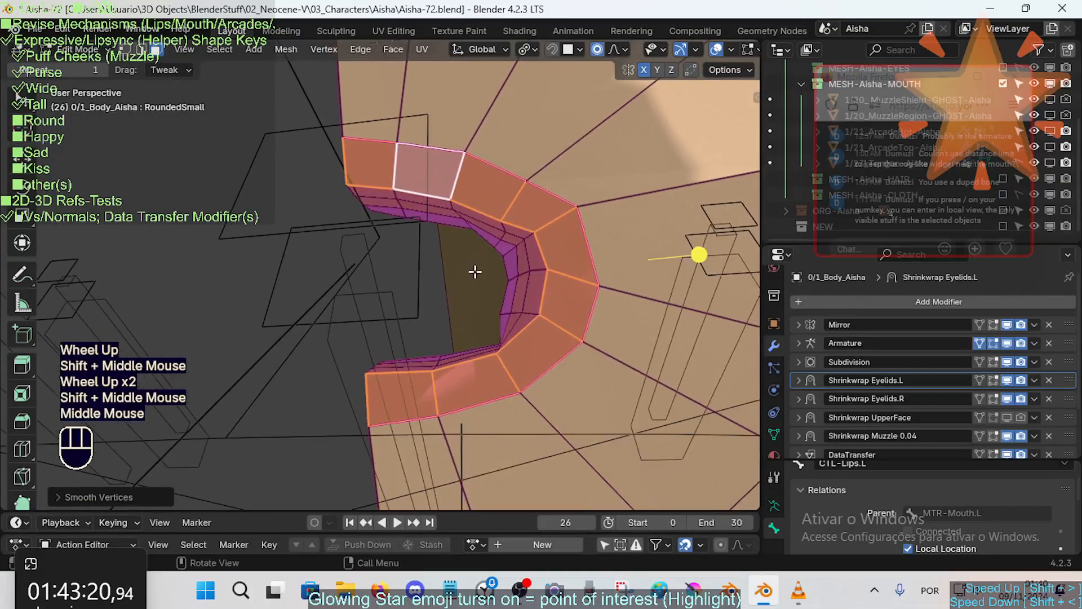
left_click_drag(406, 214, 489, 251)
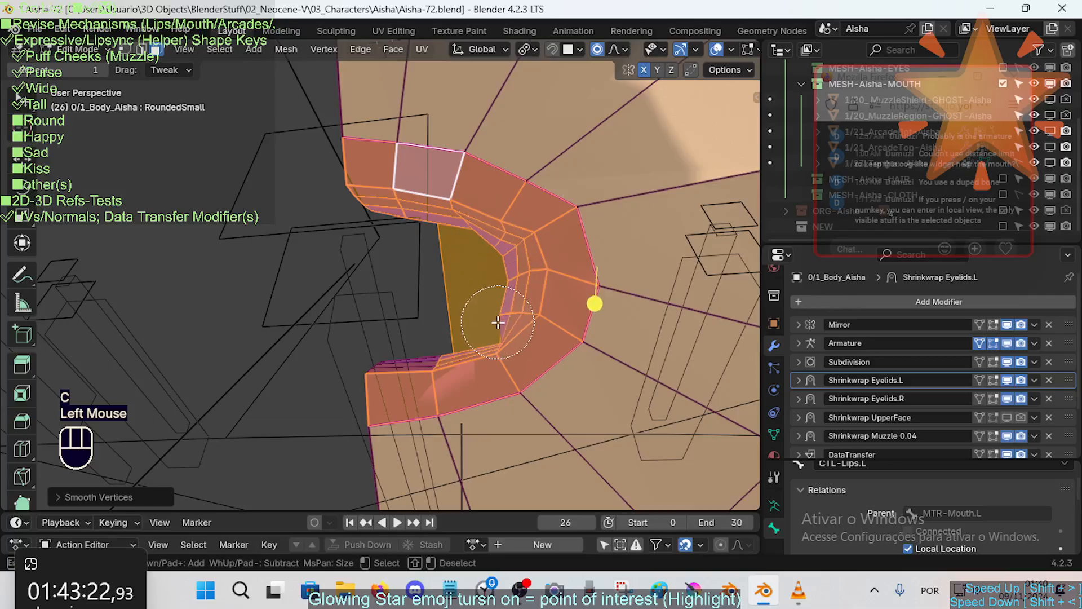
middle_click_drag(427, 291, 451, 322)
middle_click_drag(451, 321, 466, 326)
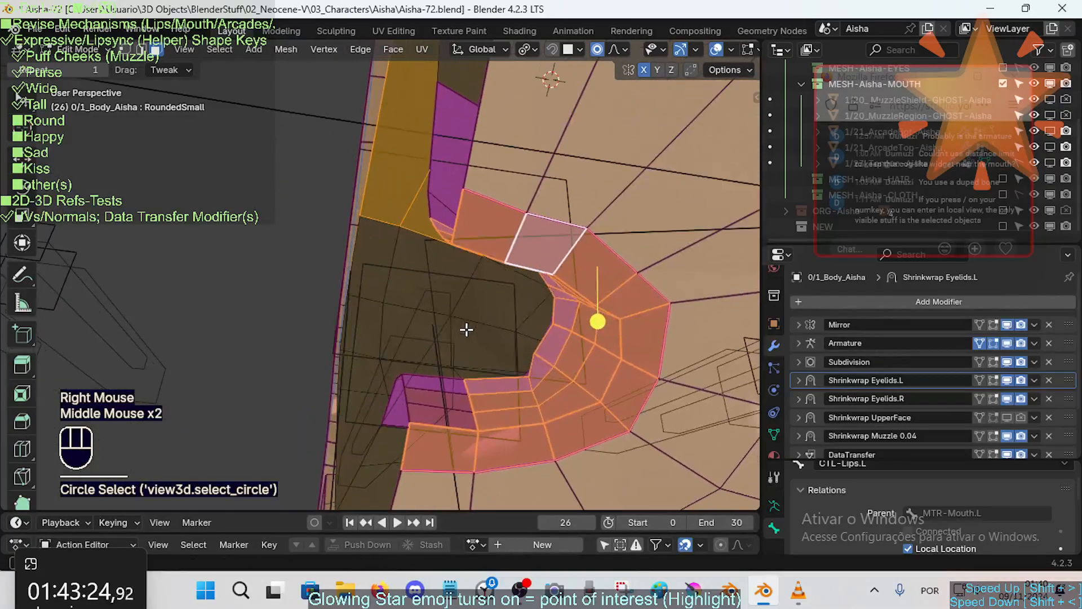
key("alt+a")
middle_click_drag(575, 327, 515, 418)
left_click(556, 332, "alt+shift")
left_click(555, 338)
key("alt+a")
Step: Adjust an individual inner lip vertex near the corner of the mouth opening
key("1")
left_click(539, 350)
key("g")
left_click(536, 361, "shift")
key("2")
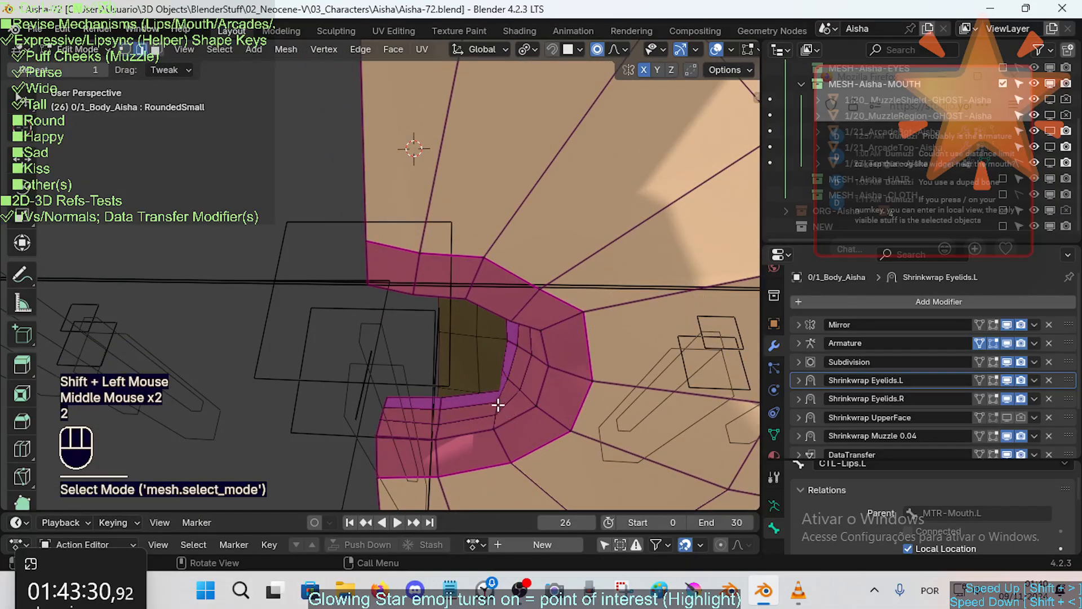
Step: Try to isolate the inner lip face loops around the mouth opening, clearing the selection between attempts
left_click(506, 409, "alt+shift")
key("alt+a")
key("3")
left_click(522, 399, "alt+shift")
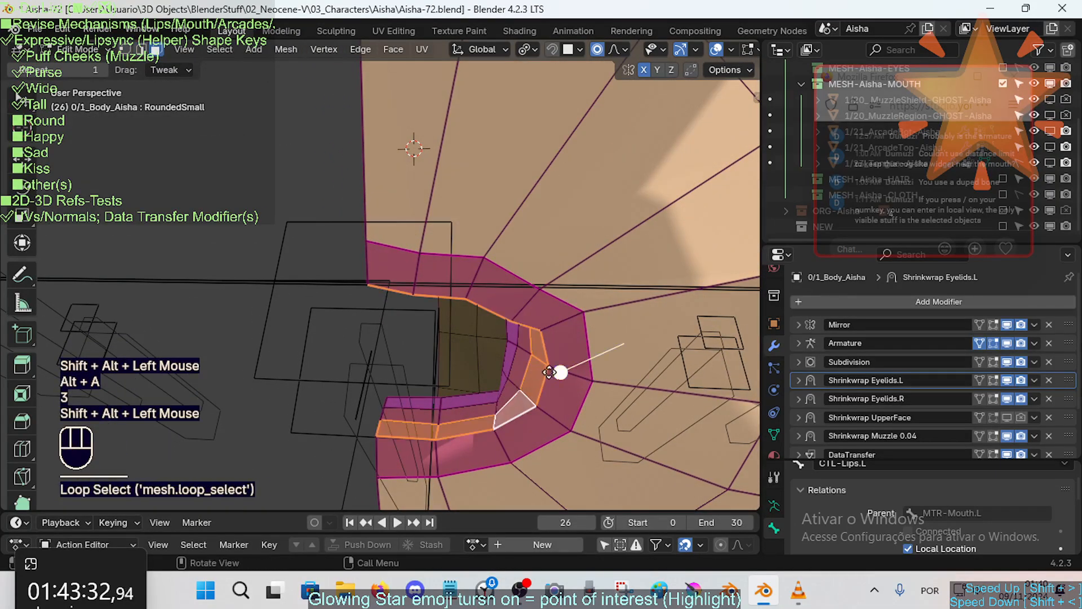
left_click(570, 371)
key("alt+a")
middle_click_drag(573, 375, 545, 366)
key("alt+a")
left_click(527, 388, "alt+shift")
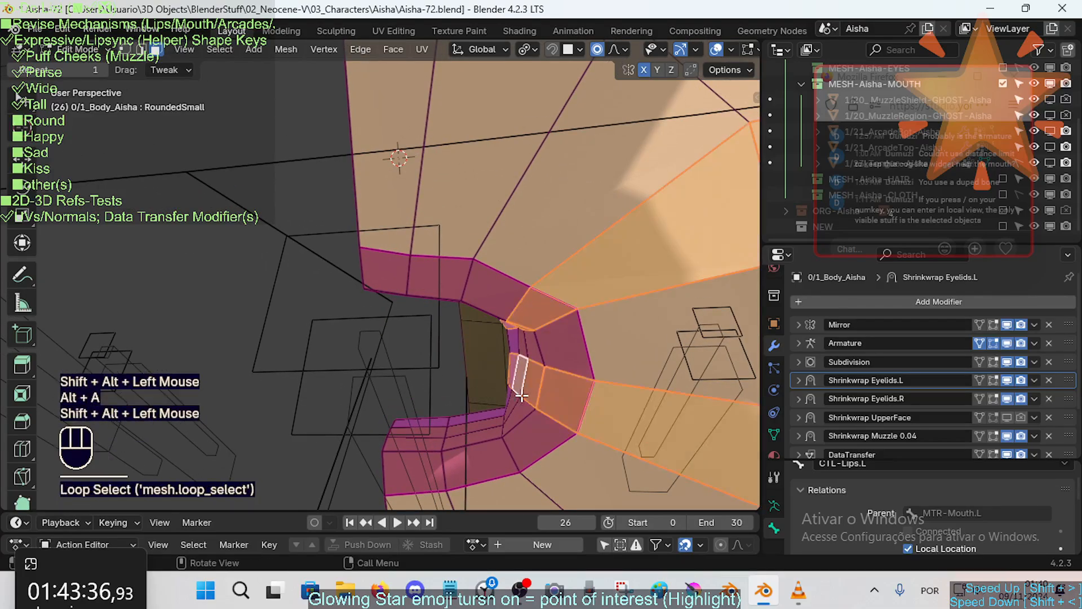
key("alt+a")
Step: Snap the 3D cursor midway between the upper and lower lip vertices at the mouth's centre line
key("1")
left_click(364, 288)
left_click(388, 443, "shift")
key("shift+s")
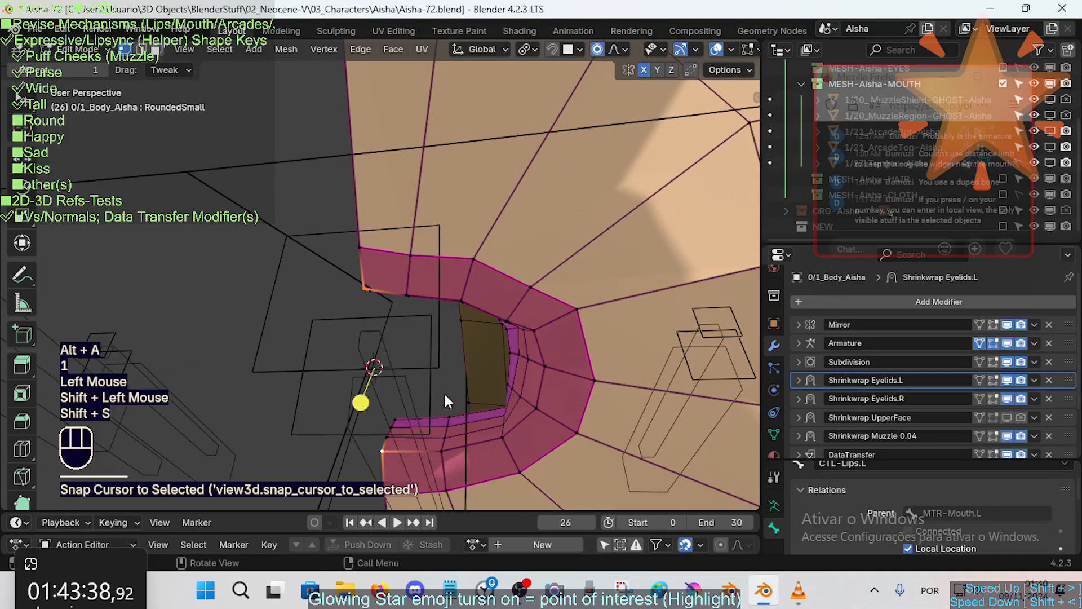
Step: Select the edge loop bordering the mouth opening, save the file, and set the transform pivot point to 3D Cursor
key("2")
left_click(491, 309, "alt+shift")
key("g")
scroll(507, 324, "down", 6)
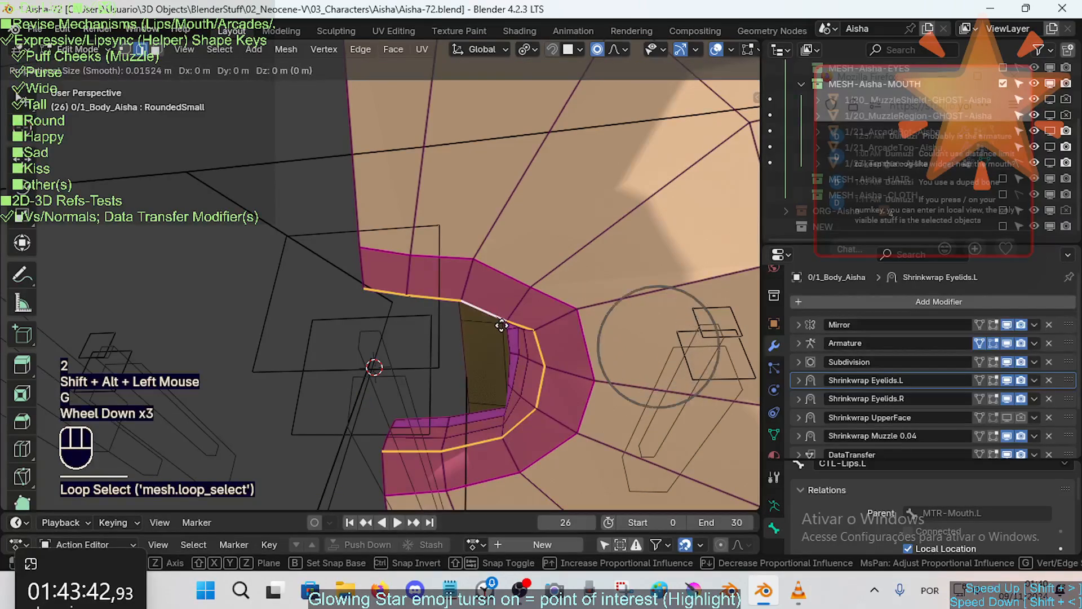
key("Escape")
key("ctrl+s")
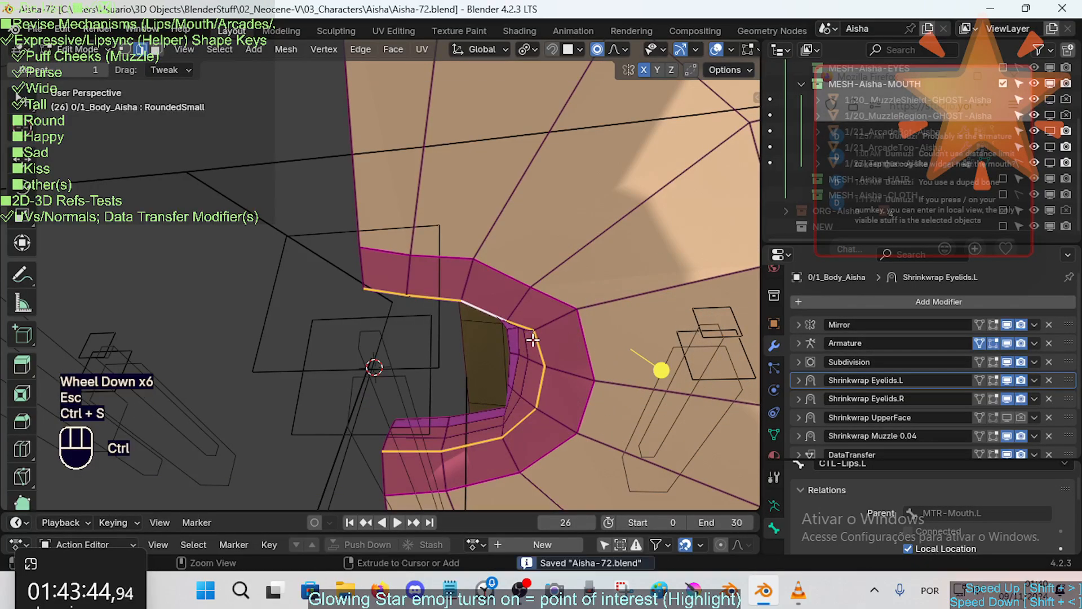
key("less")
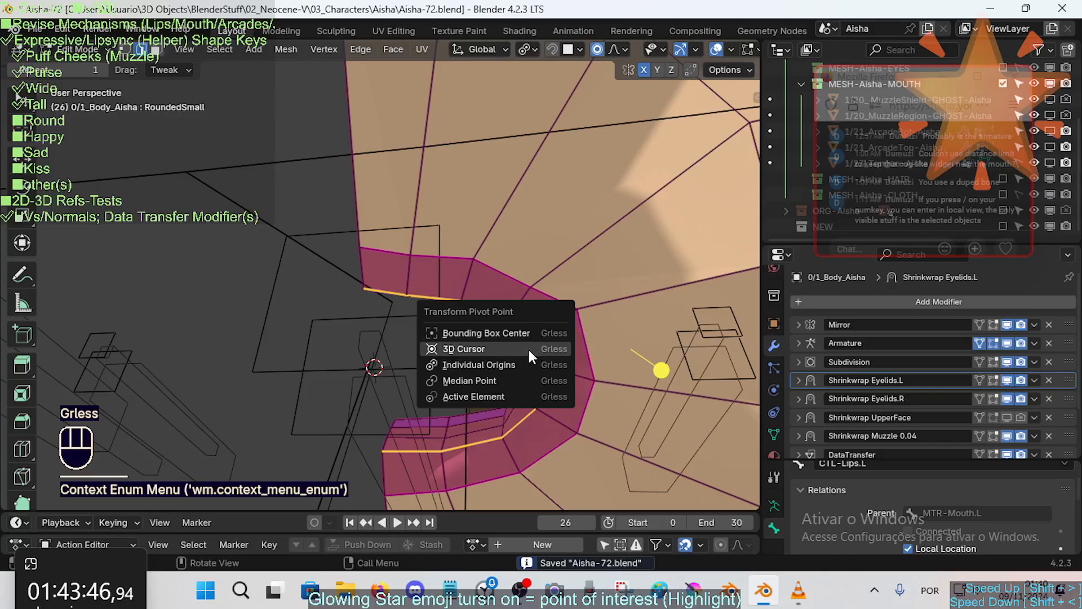
left_click(528, 349)
Step: Try scaling the mouth's edge loop inward around the 3D cursor with proportional editing, and undo it
key("s")
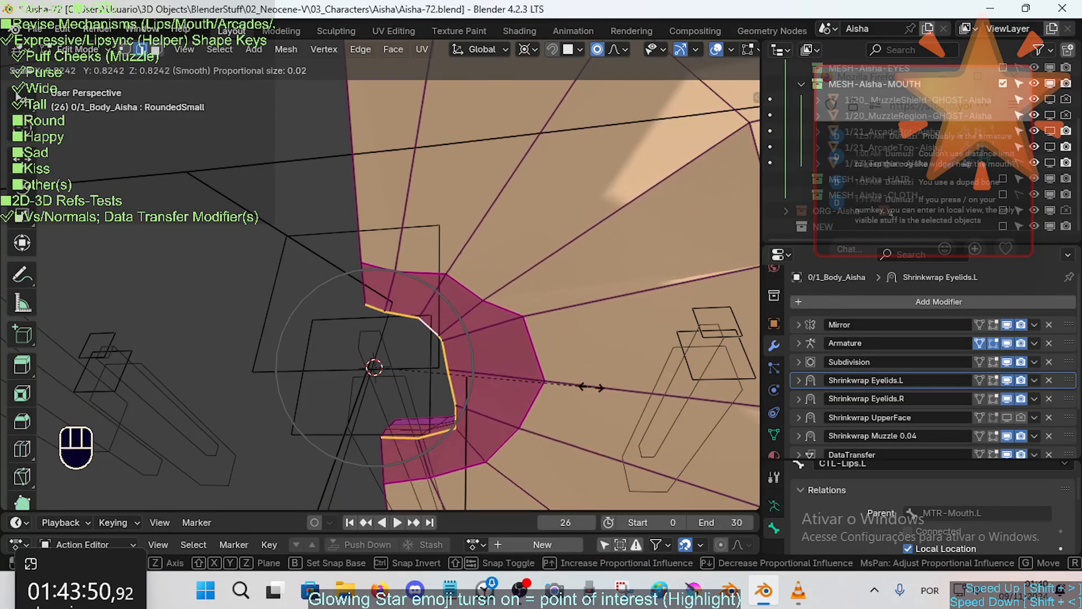
scroll(611, 389, "down", 9)
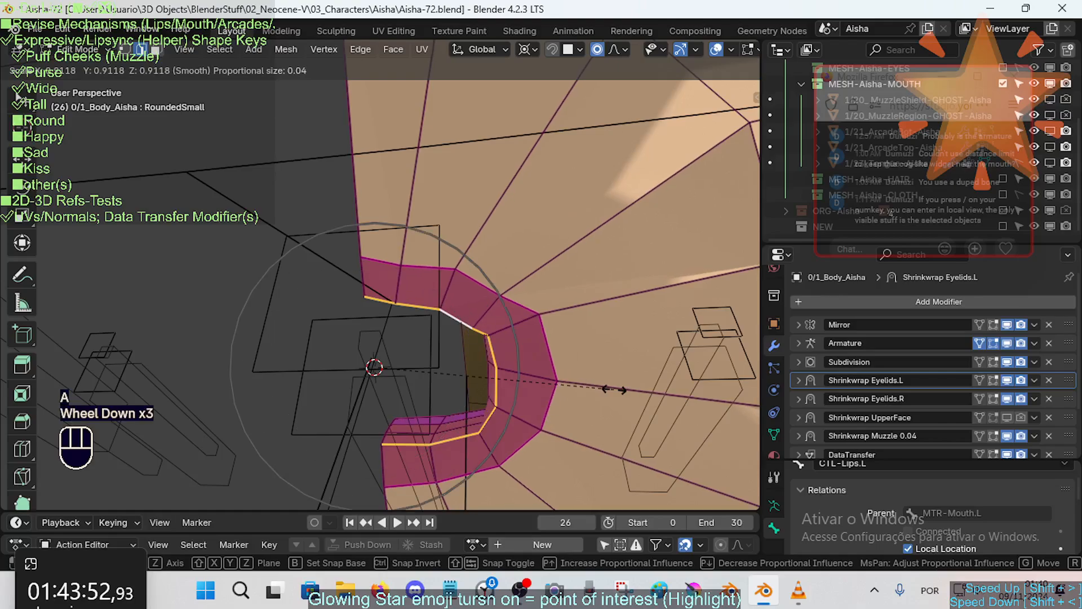
scroll(611, 389, "down", 3)
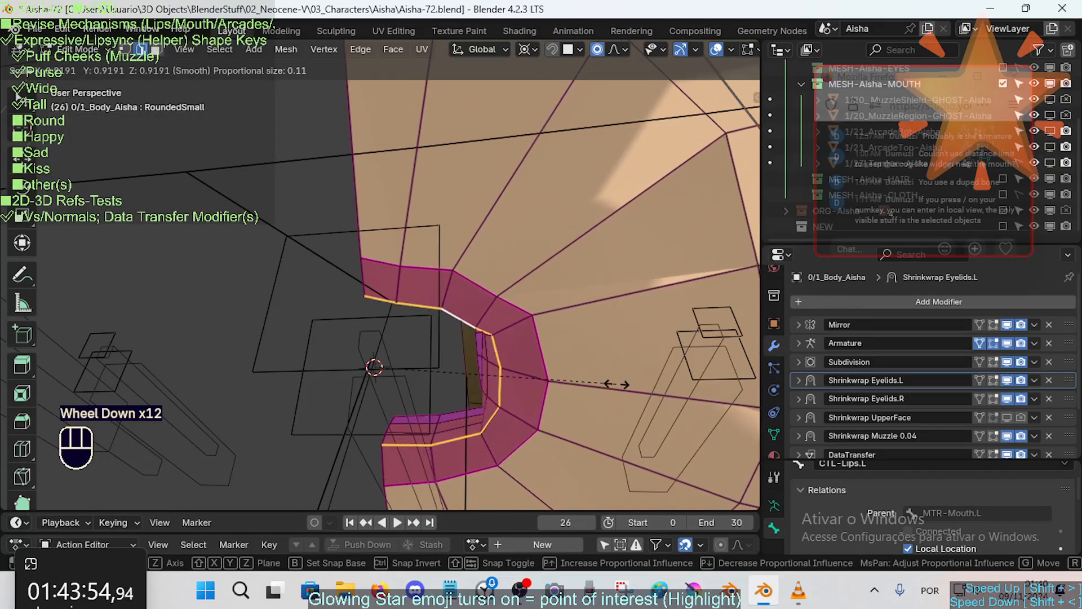
left_click(575, 388)
scroll(575, 388, "down", 2)
scroll(575, 388, "down", 1)
scroll(563, 384, "up", 4)
scroll(507, 372, "down", 5)
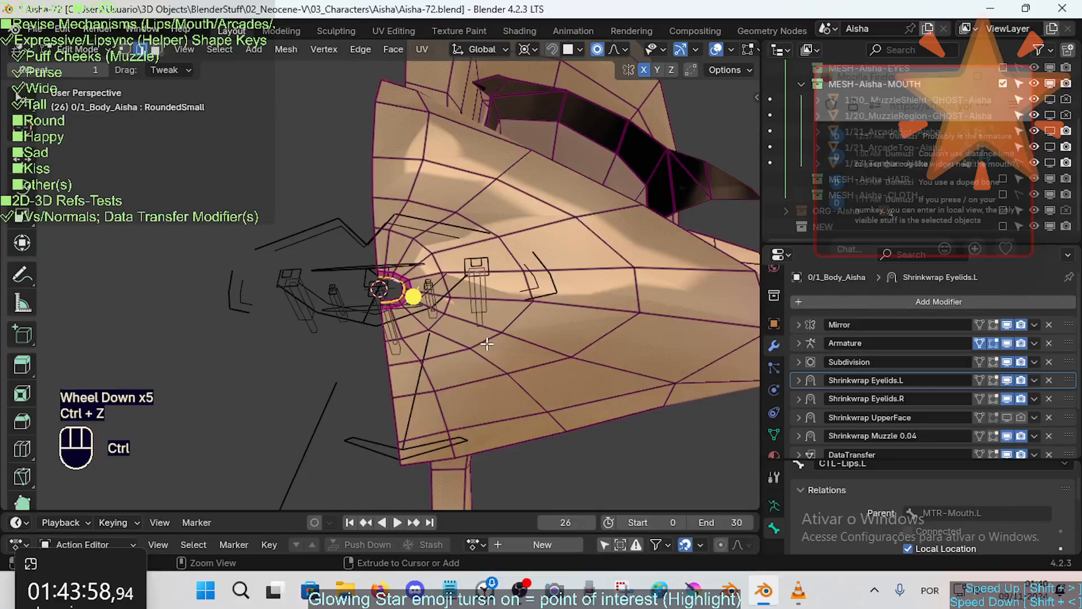
Step: Enable the Mirror modifier's display in Edit Mode so both halves of the mouth are shown
scroll(467, 342, "up", 3)
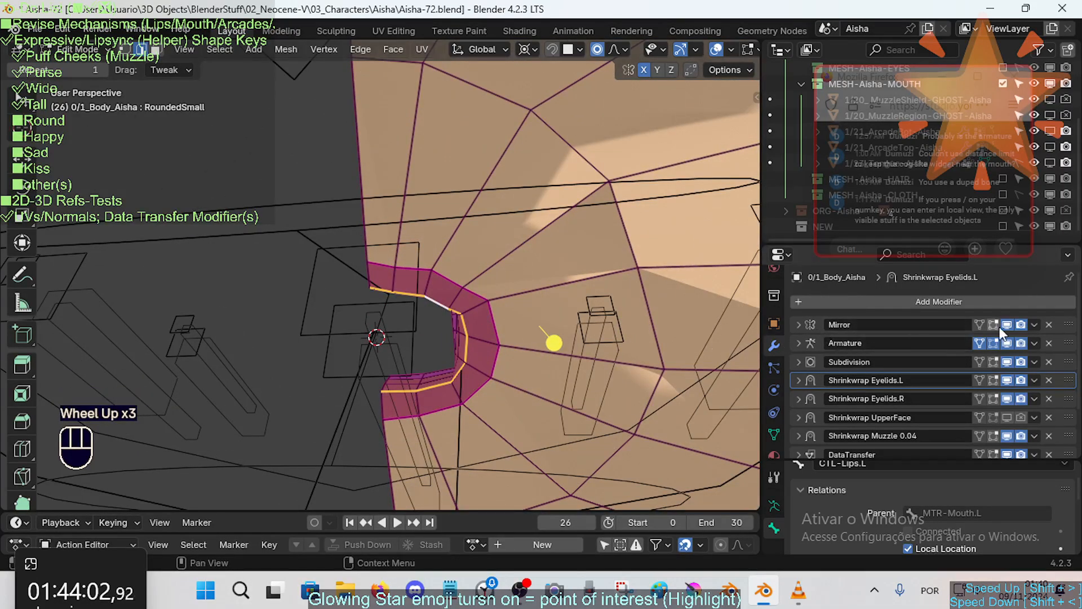
left_click(993, 325)
scroll(507, 367, "down", 3)
scroll(507, 367, "up", 1)
scroll(508, 367, "down", 2)
scroll(507, 367, "up", 3)
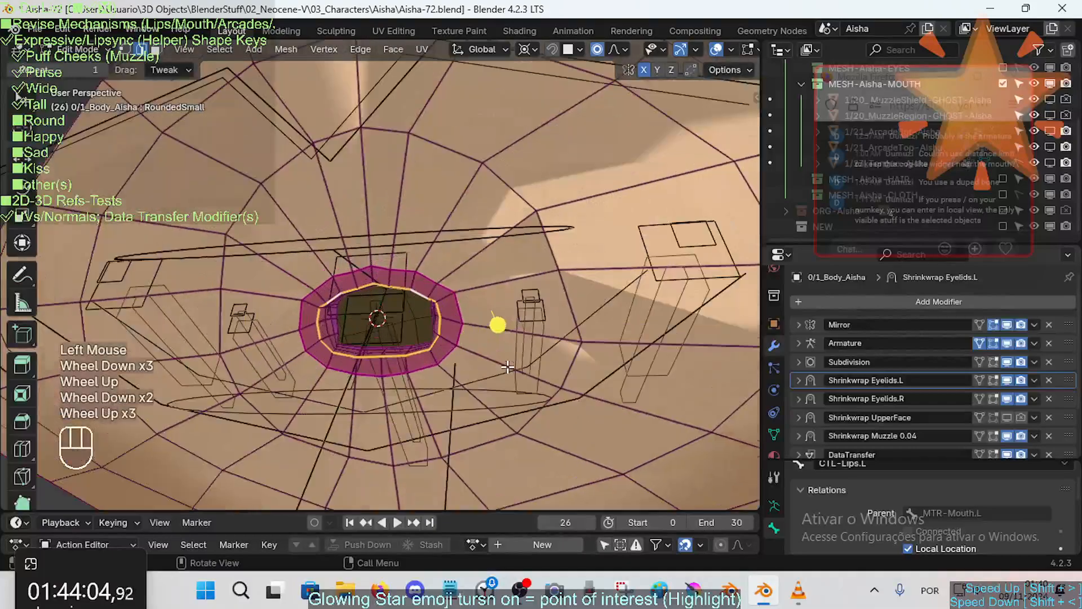
scroll(508, 367, "up", 1)
middle_click_drag(507, 367, 522, 333)
Step: Scale the mouth's edge loop down to about 0.8 with a proportional size of about 0.29
key("s")
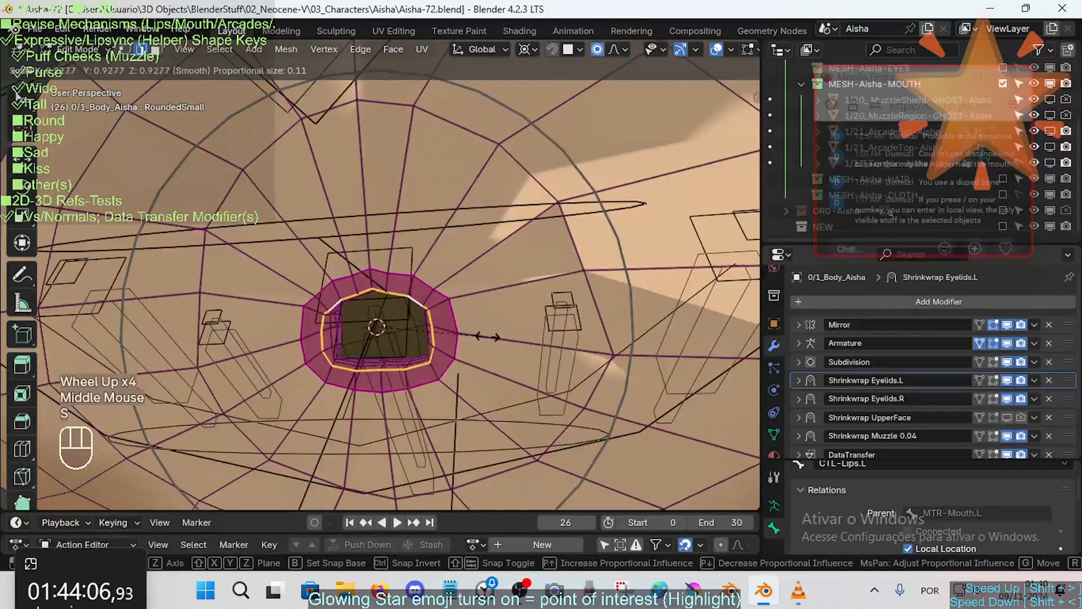
scroll(484, 337, "up", 1)
scroll(483, 338, "down", 3)
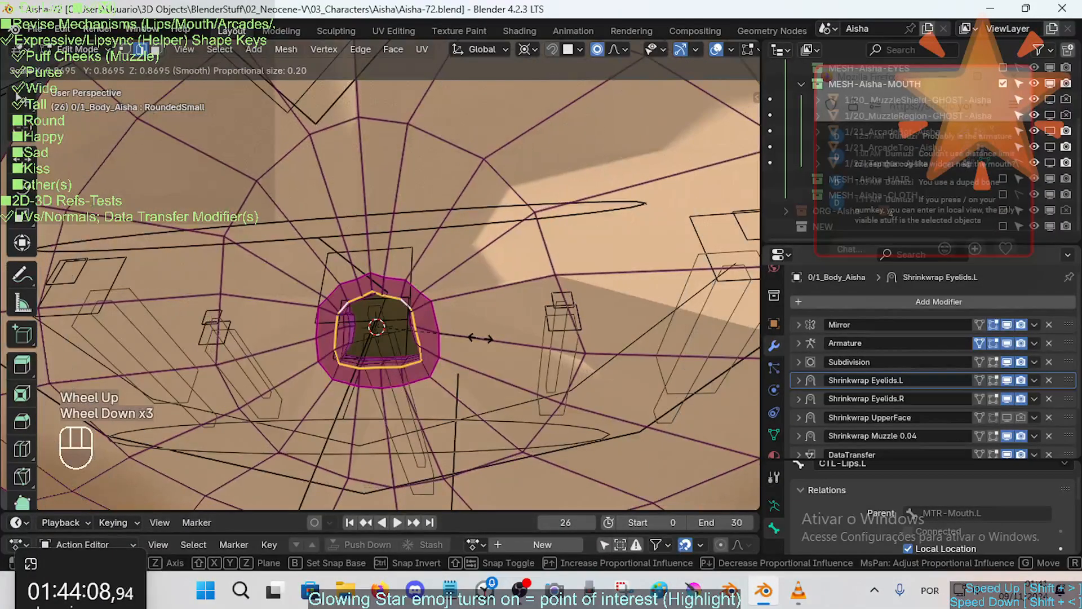
scroll(478, 338, "down", 4)
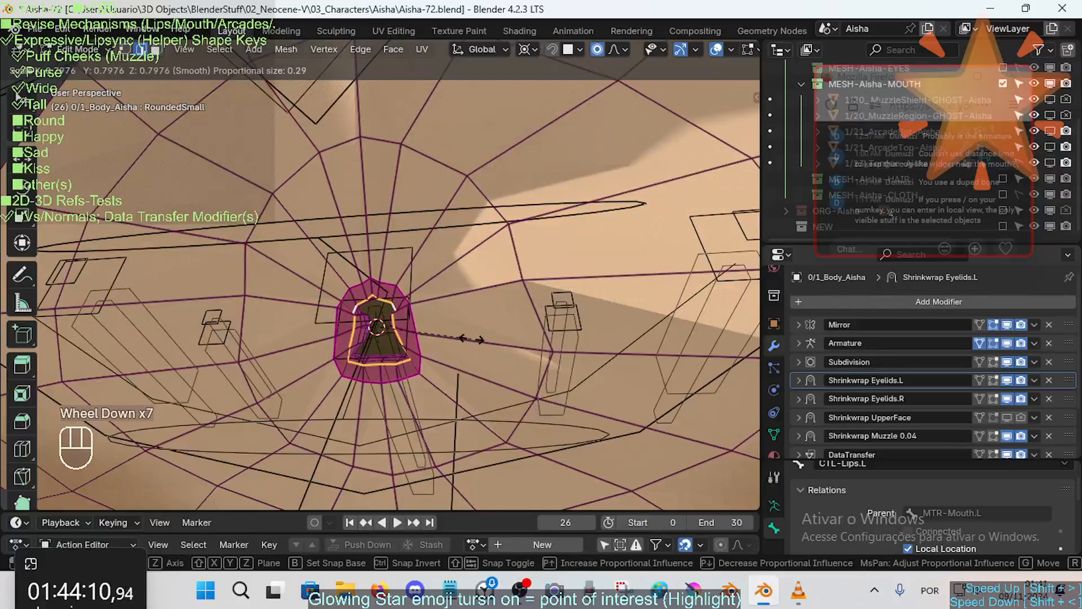
left_click(472, 339)
scroll(463, 355, "down", 4)
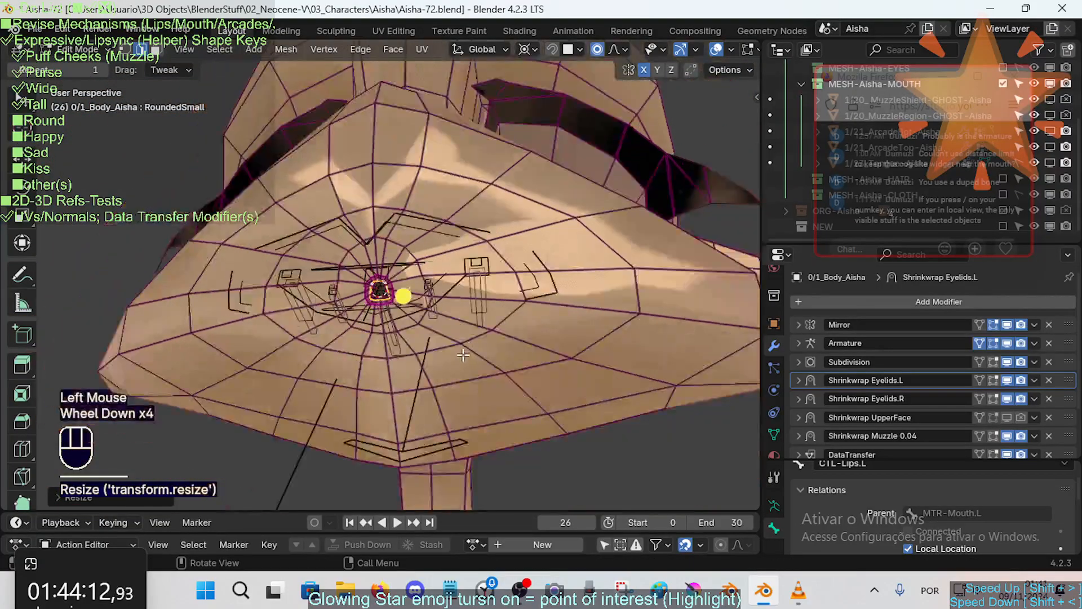
Step: Move the lower corner vertex of the mouth opening inward, using a proportional size of about 0.03 m
scroll(461, 358, "up", 4)
scroll(445, 373, "up", 2)
key("1")
left_click(449, 412)
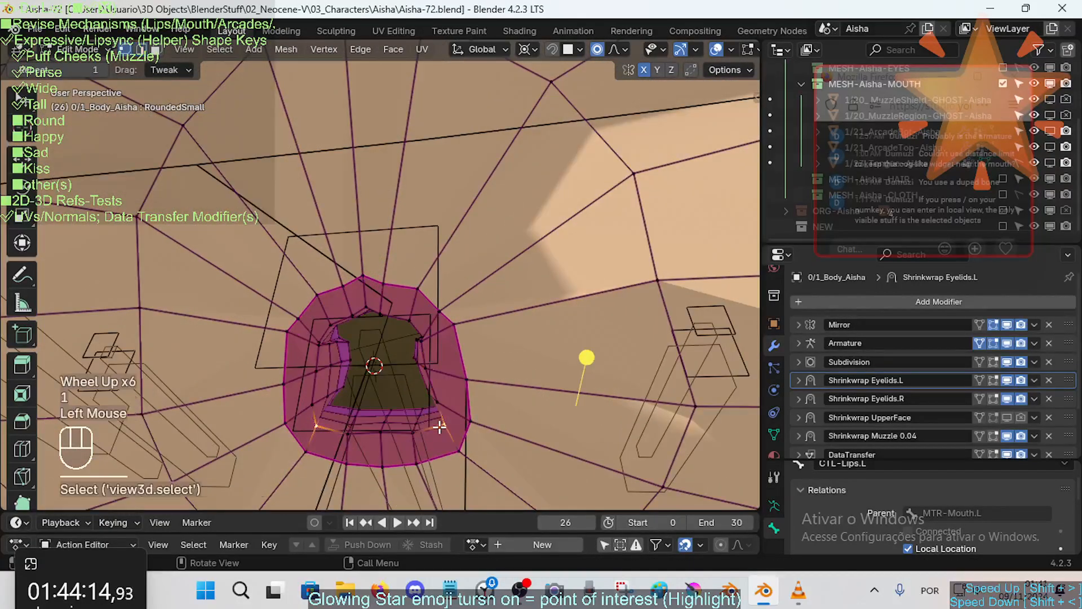
middle_click_drag(448, 412, 451, 411)
key("g")
scroll(451, 411, "up", 10)
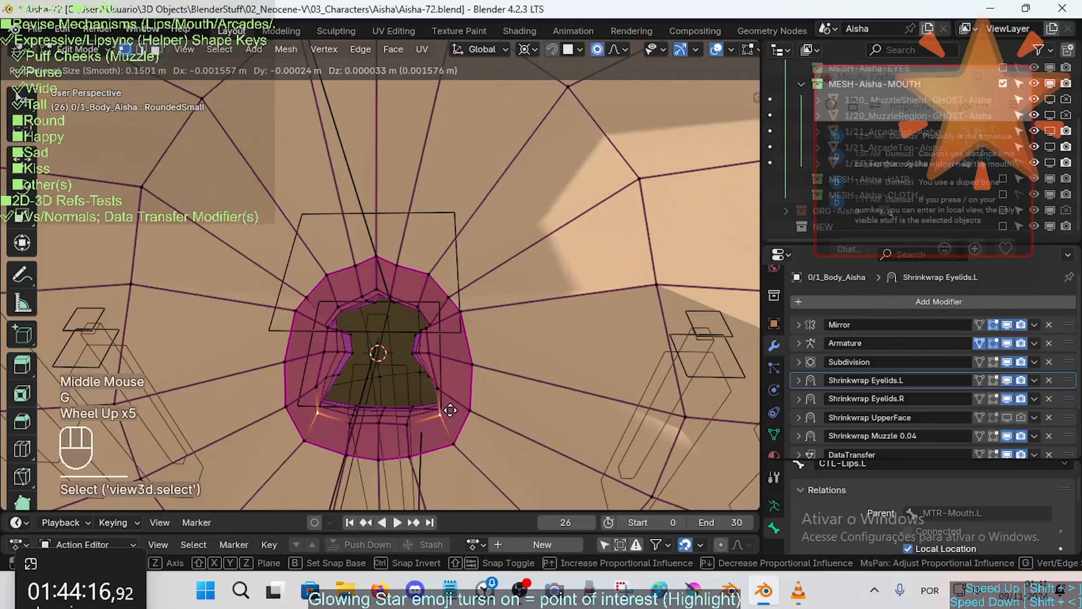
scroll(445, 405, "up", 2)
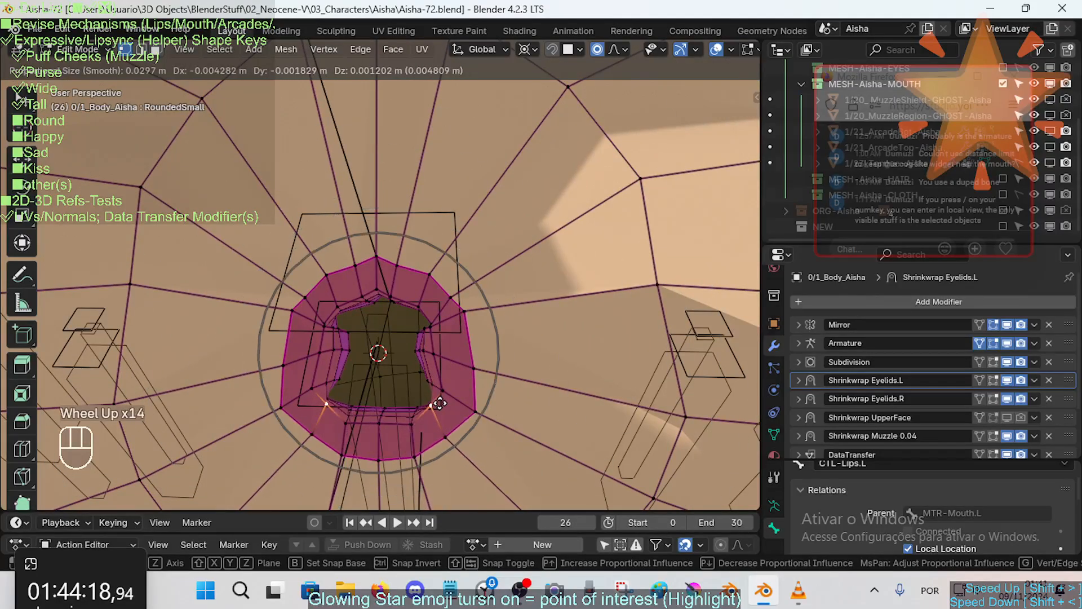
left_click(442, 410)
Step: Nudge the neighbouring lower lip vertices upward to round the bottom edge of the mouth opening
left_click(418, 413)
key("g")
left_click(412, 402)
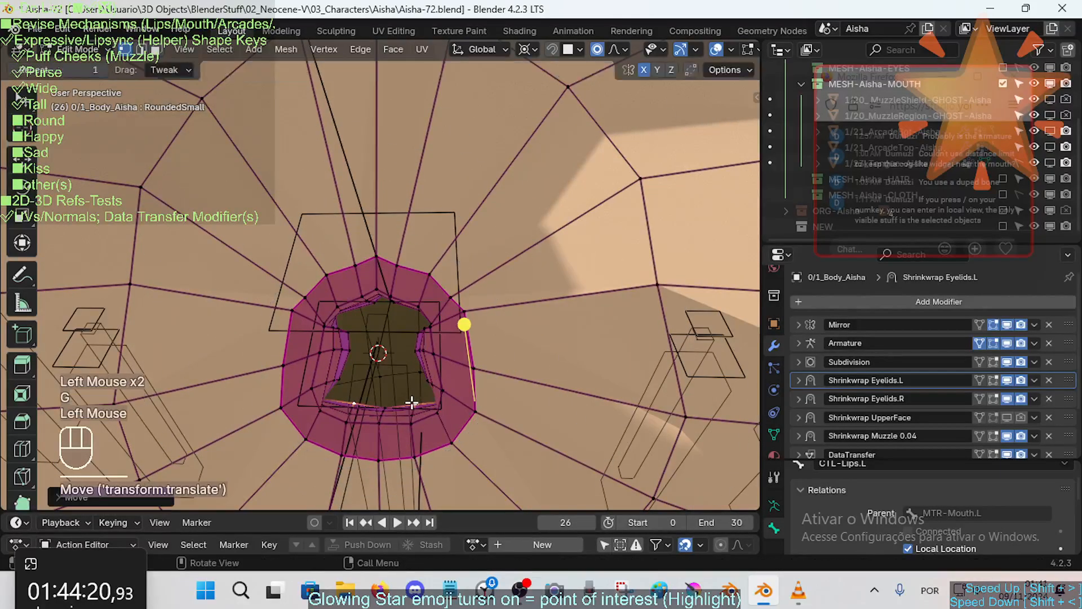
left_click(412, 420)
key("g")
left_click(411, 415)
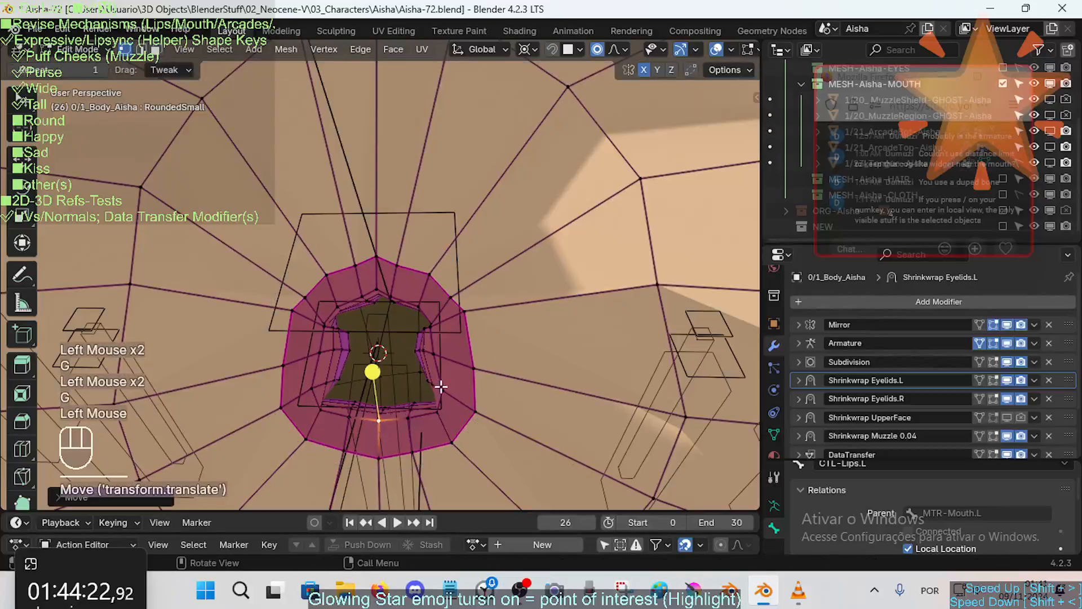
key("g")
key("Escape")
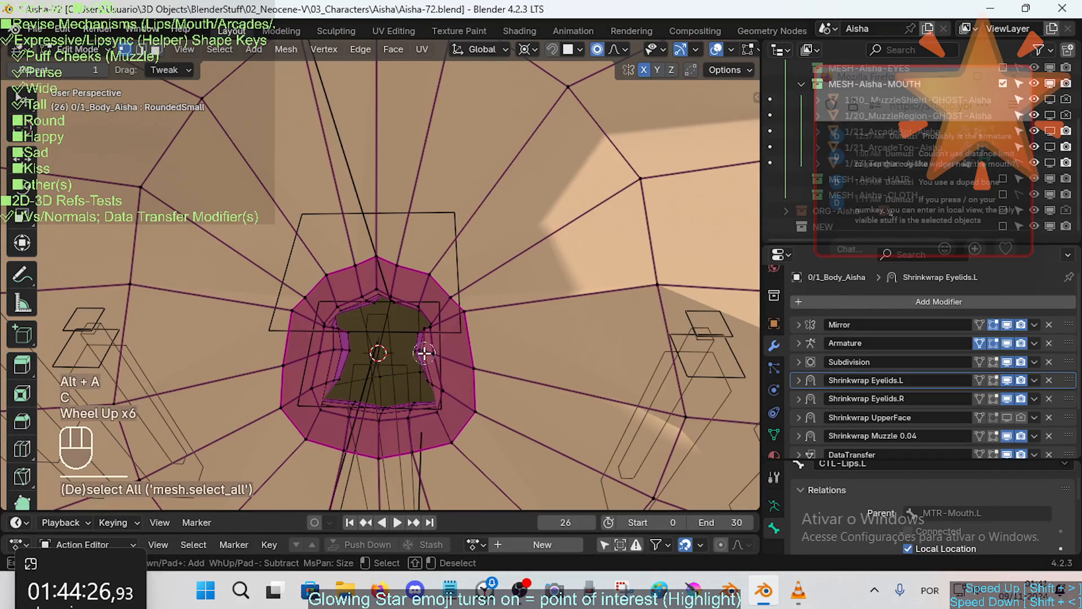
Step: Circle-select the inward-bent vertices at the side of the mouth opening and try moving them along X
left_click(425, 353)
right_click(424, 353)
key("g")
key("Escape")
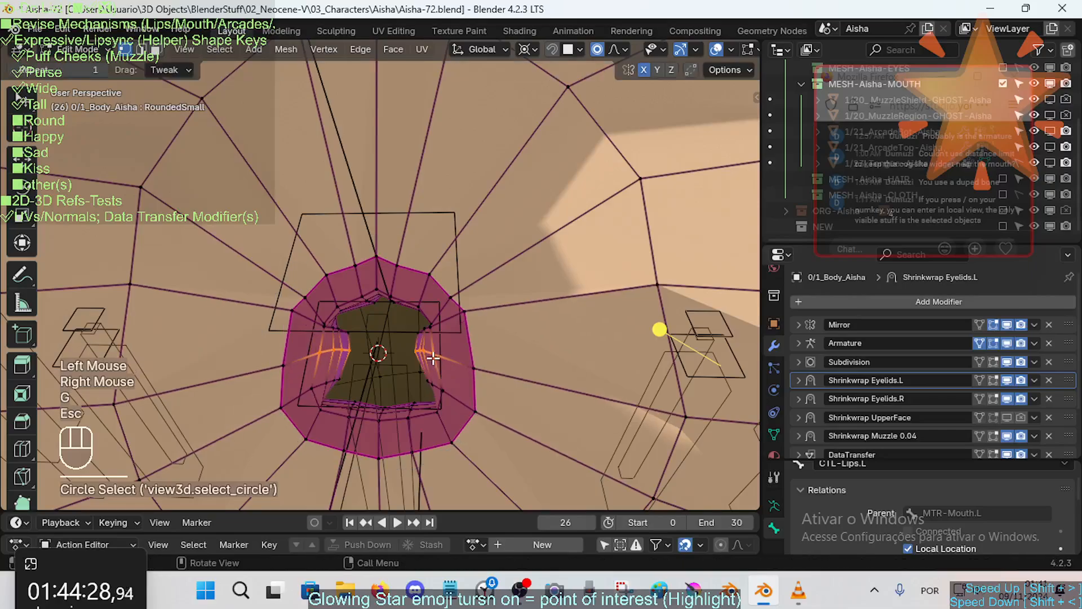
key("g")
key("x")
key("Escape")
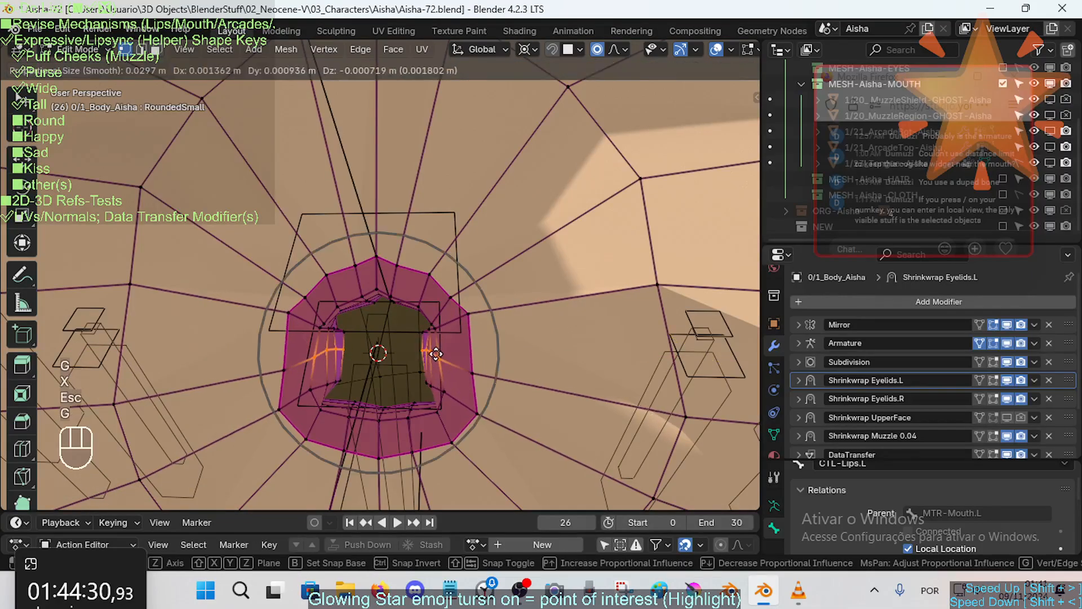
Step: Set the transform pivot point to Individual Origins and try moving the side vertices of the mouth outward
key("less")
left_click(373, 373)
key("g")
key("g")
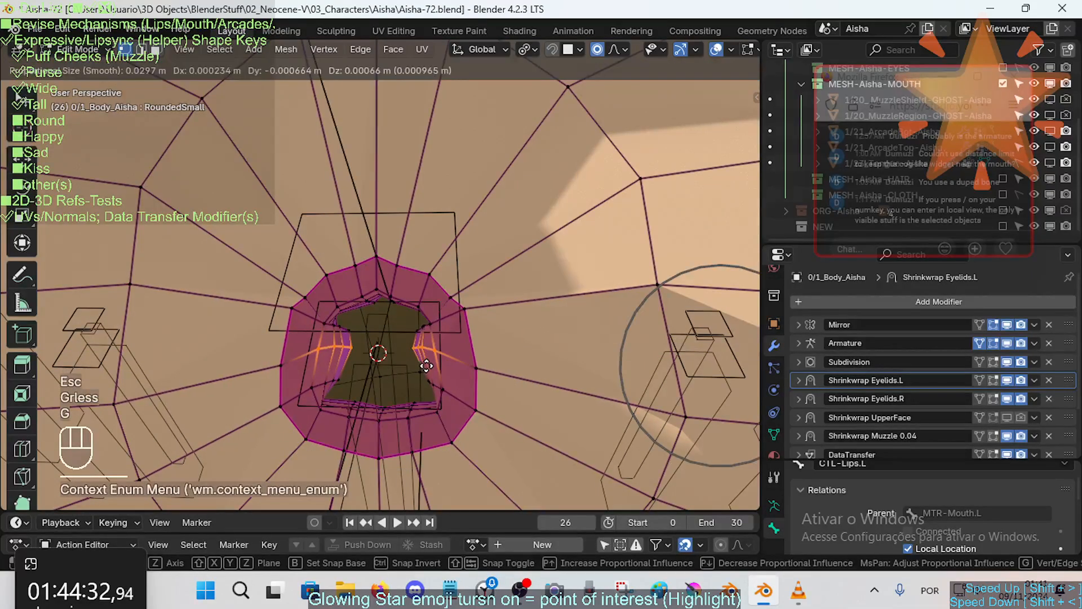
key("Escape")
scroll(448, 359, "down", 2)
key("g")
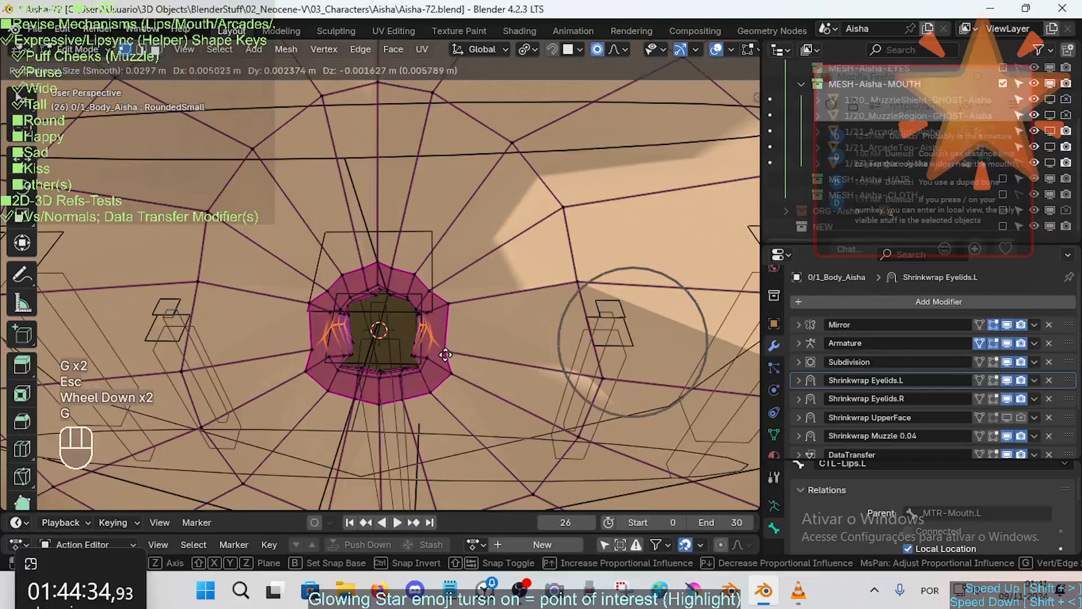
key("Escape")
scroll(448, 354, "up", 1)
middle_click_drag(448, 354, 483, 365)
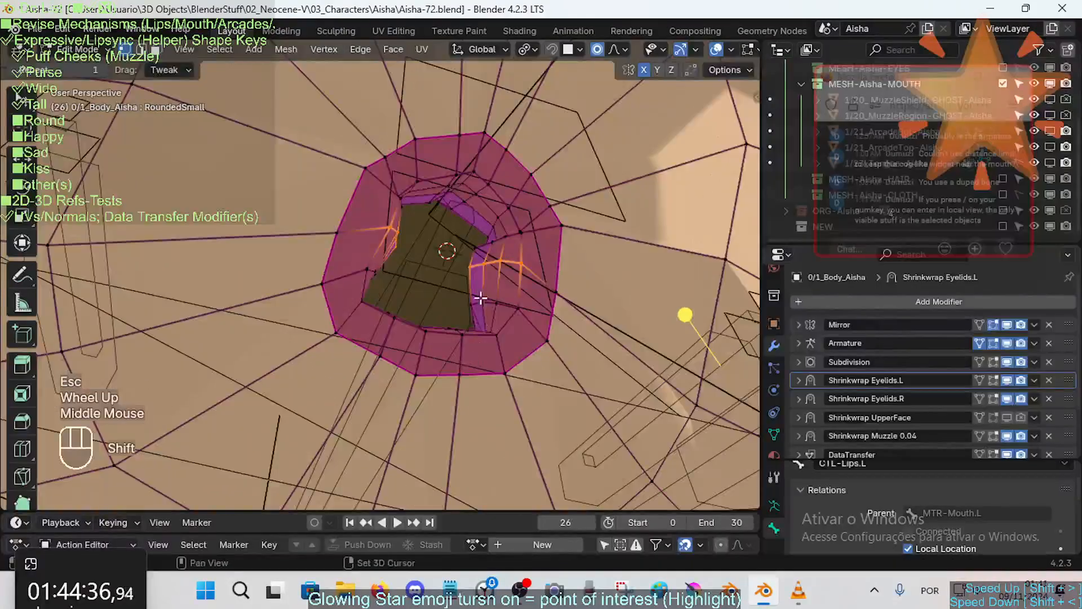
Step: Move the inner vertices at the sides of the mouth opening outward, using a proportional size of about 0.03 m
middle_click_drag(480, 299, 420, 362, "shift")
key("1")
left_click(426, 322)
middle_click_drag(439, 322, 594, 417)
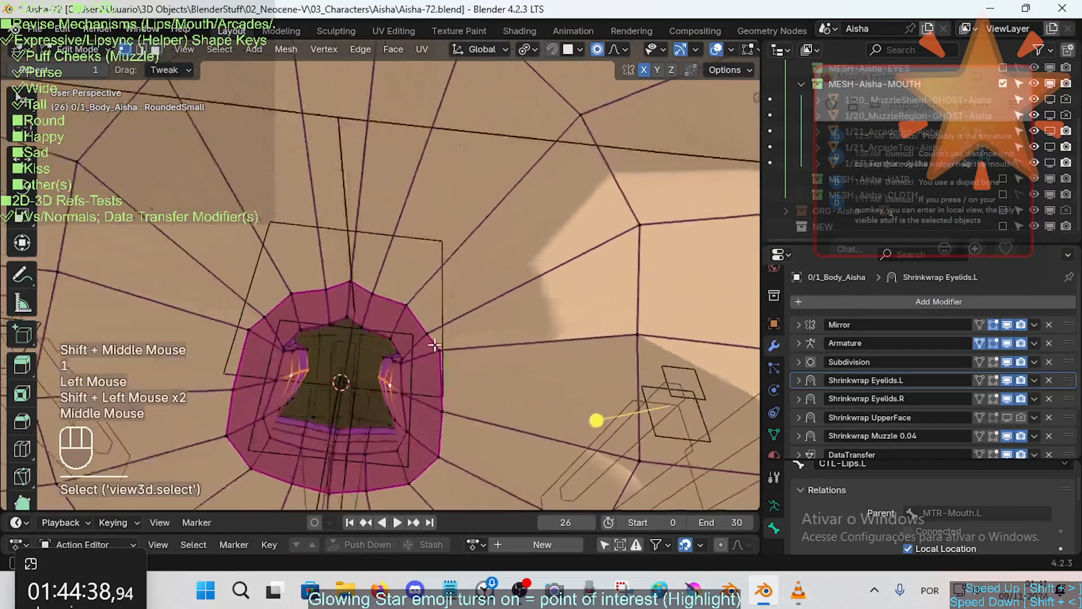
key("g")
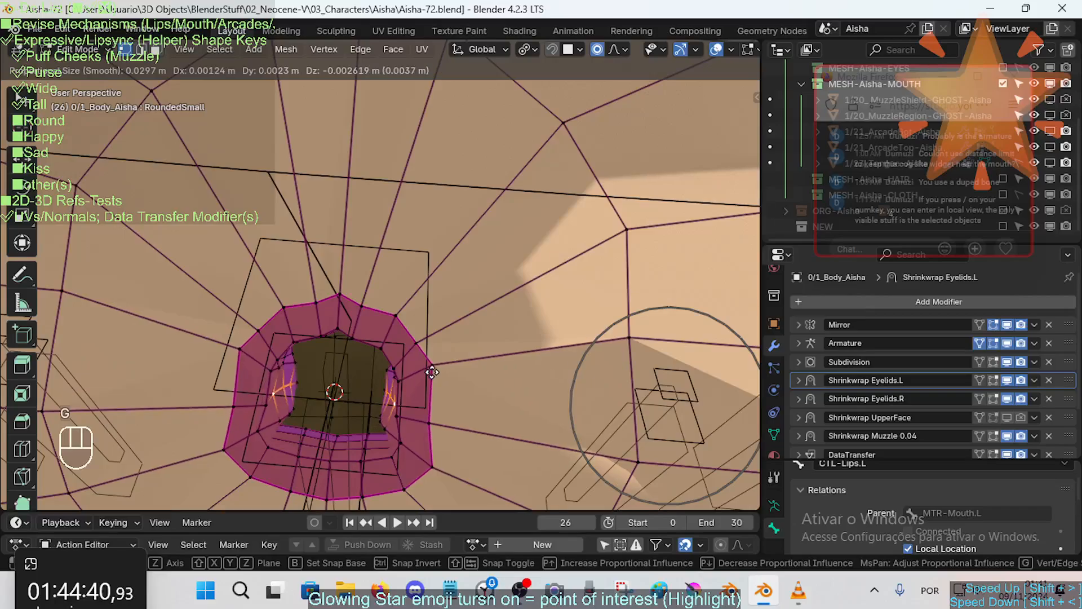
key("Escape")
key("g")
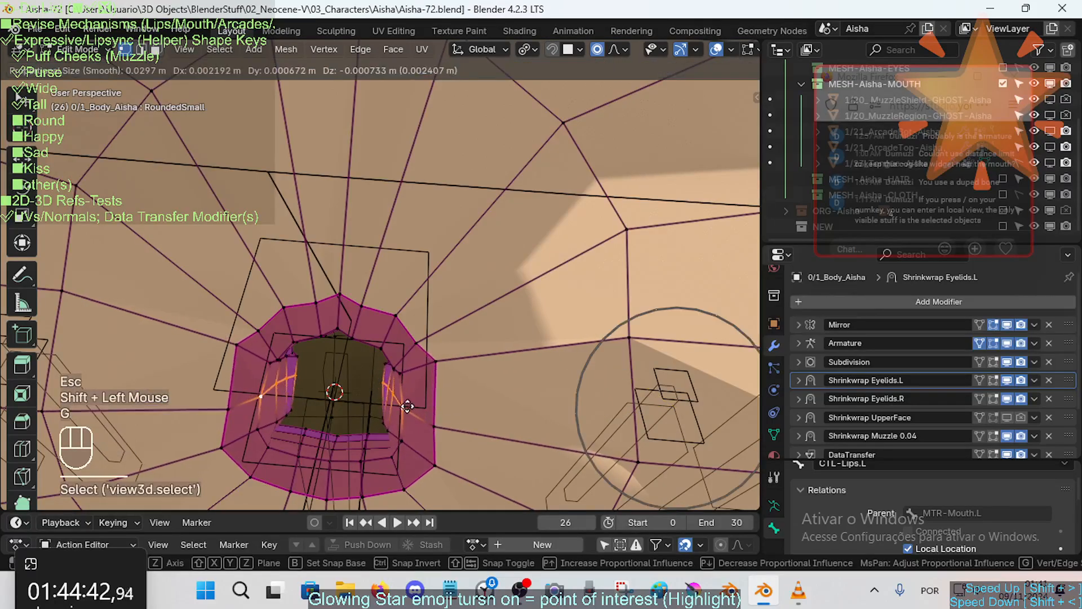
left_click(410, 415)
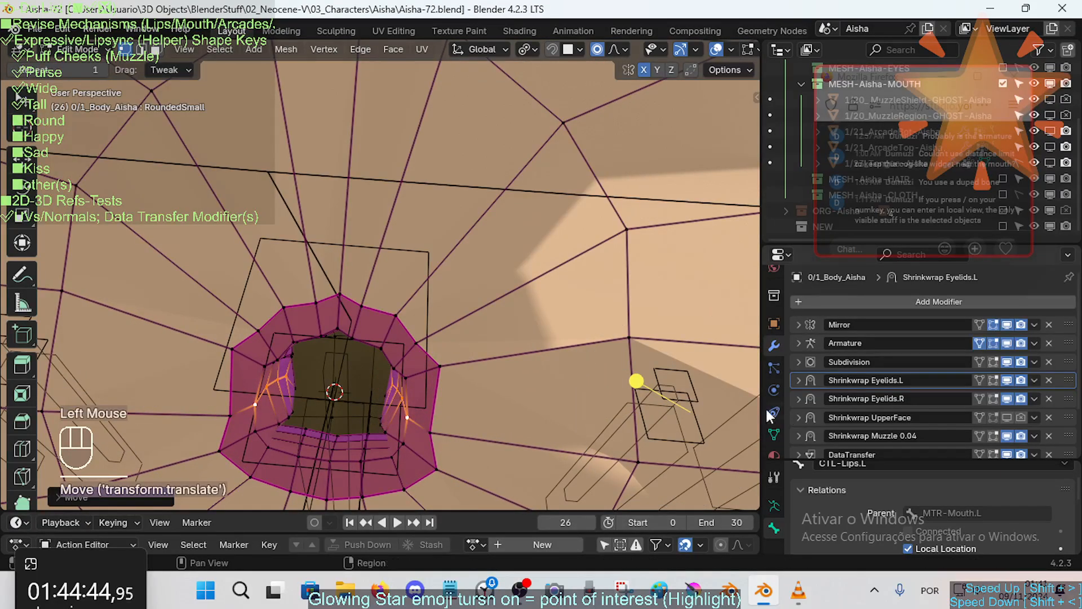
Step: Select the full ring of lip faces around the mouth opening and smooth its vertices
middle_click_drag(437, 430, 415, 394)
scroll(451, 430, "down", 7)
scroll(474, 431, "up", 1)
scroll(417, 378, "up", 4)
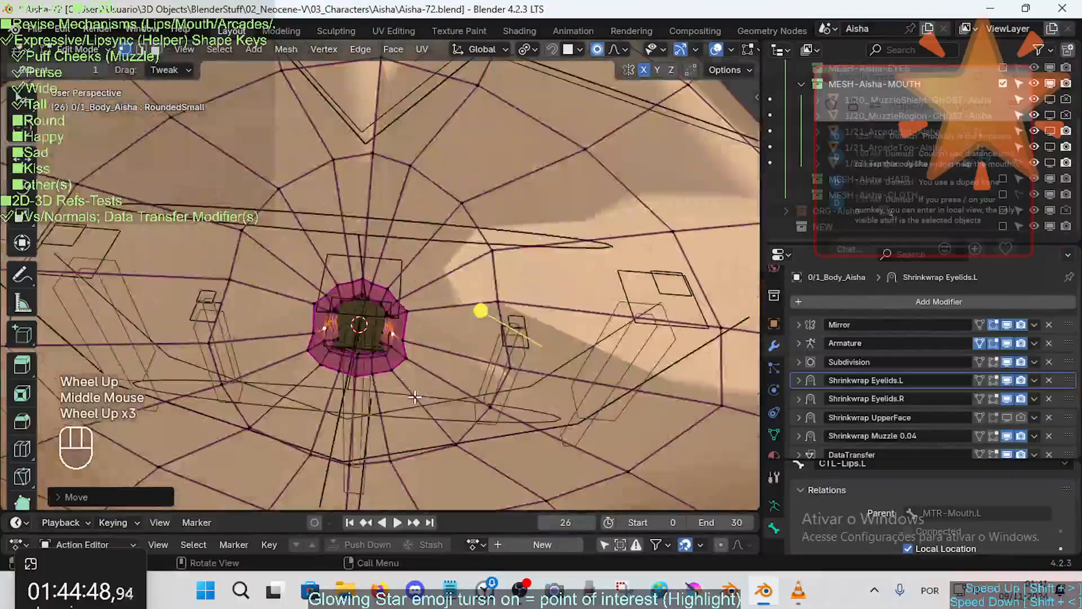
key("alt+a")
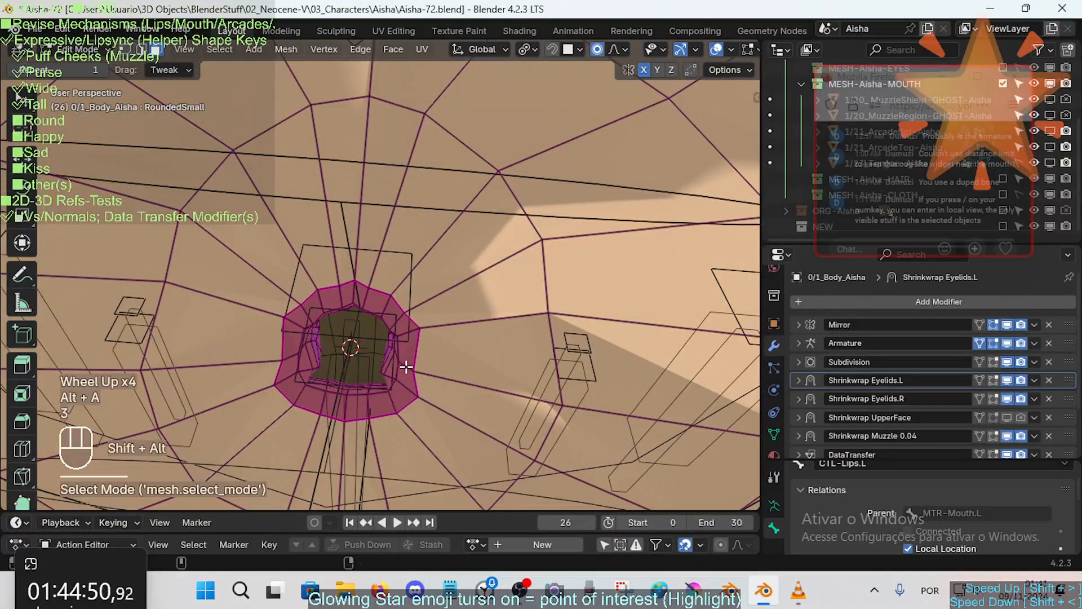
left_click(406, 366, "alt+shift")
left_click(526, 369)
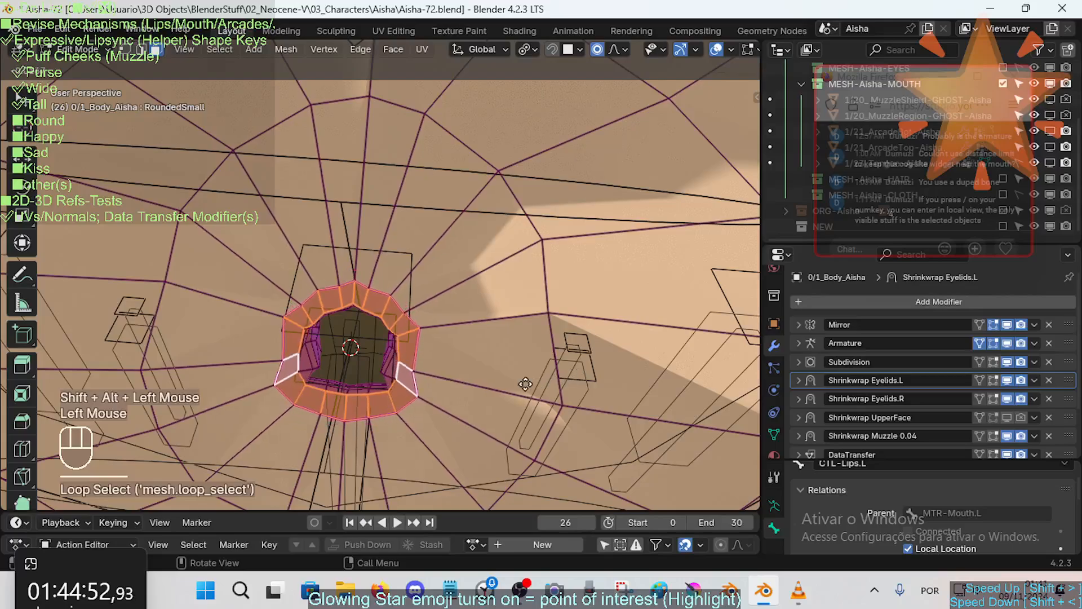
Step: Turn off proportional editing and nudge the outer lip vertex at the side of the mouth into line
key("alt+a")
key("1")
left_click(412, 370)
key("g")
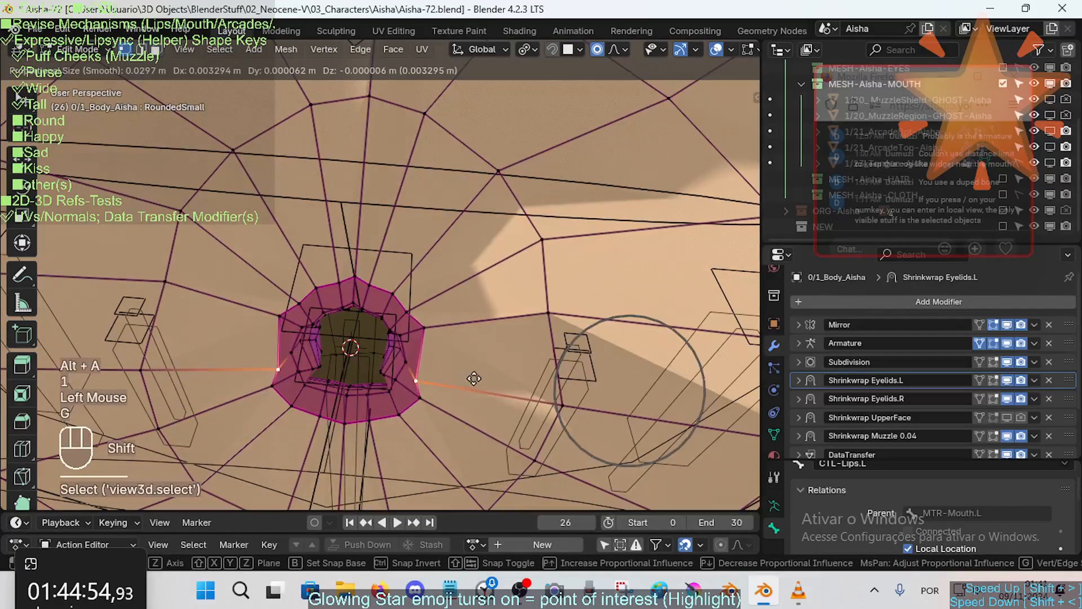
key("Escape")
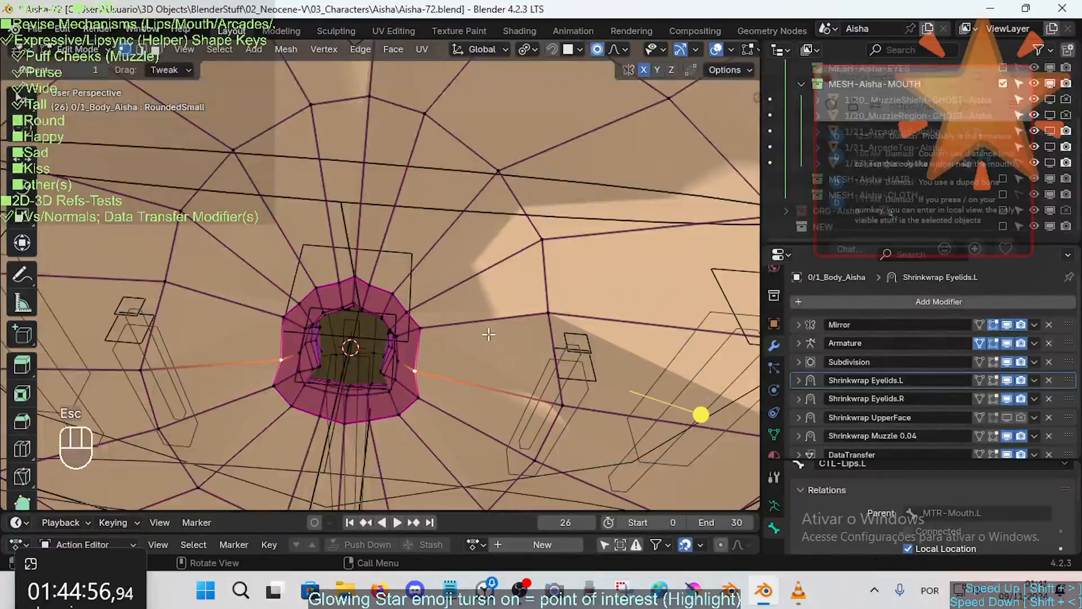
key("g")
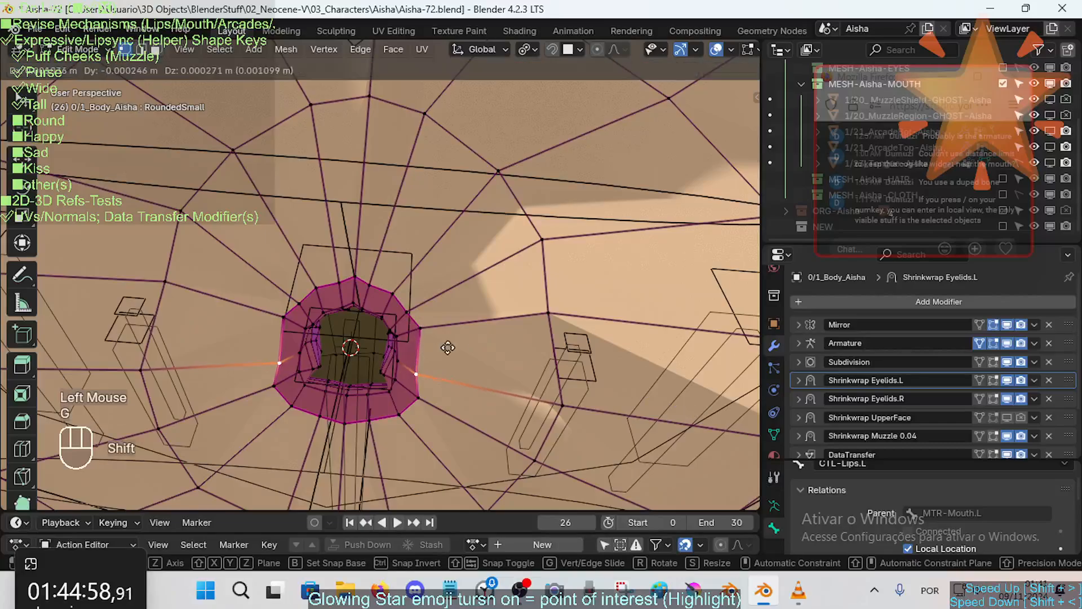
left_click(443, 346, "shift")
key("g")
left_click(440, 362)
scroll(440, 361, "down", 3)
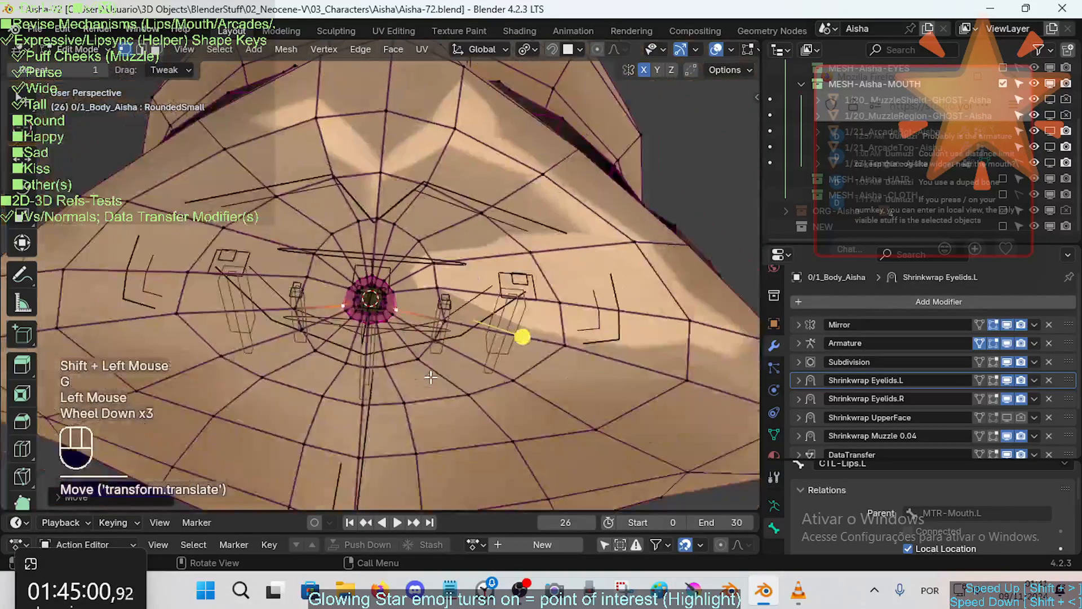
scroll(425, 377, "up", 1)
middle_click_drag(424, 379, 421, 401)
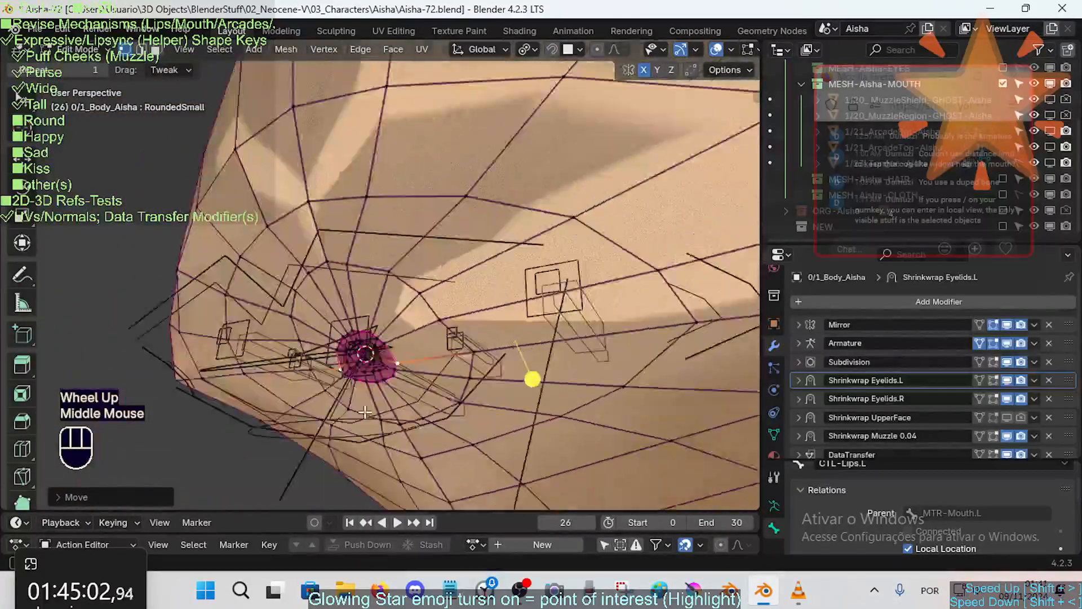
Step: Turn off the Mirror modifier's edit mode display and move the outer side lip vertex outward
scroll(422, 401, "up", 2)
left_click(994, 325)
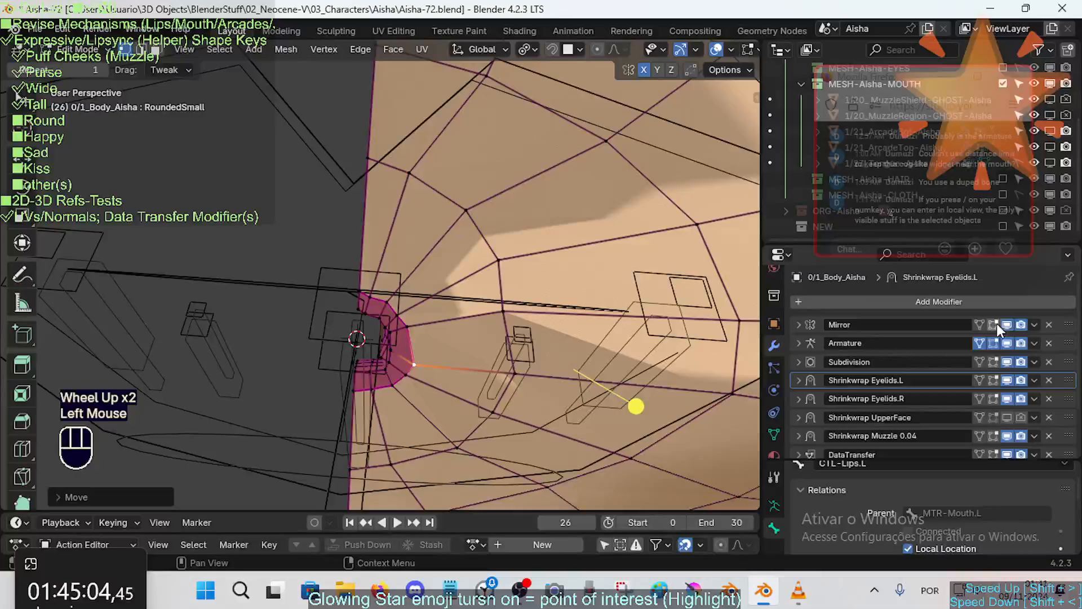
key("g")
left_click(493, 370)
Step: Select the lip face loop on the unmirrored half of the mouth and smooth it
scroll(490, 372, "up", 1)
key("3")
left_click(445, 385, "alt+shift")
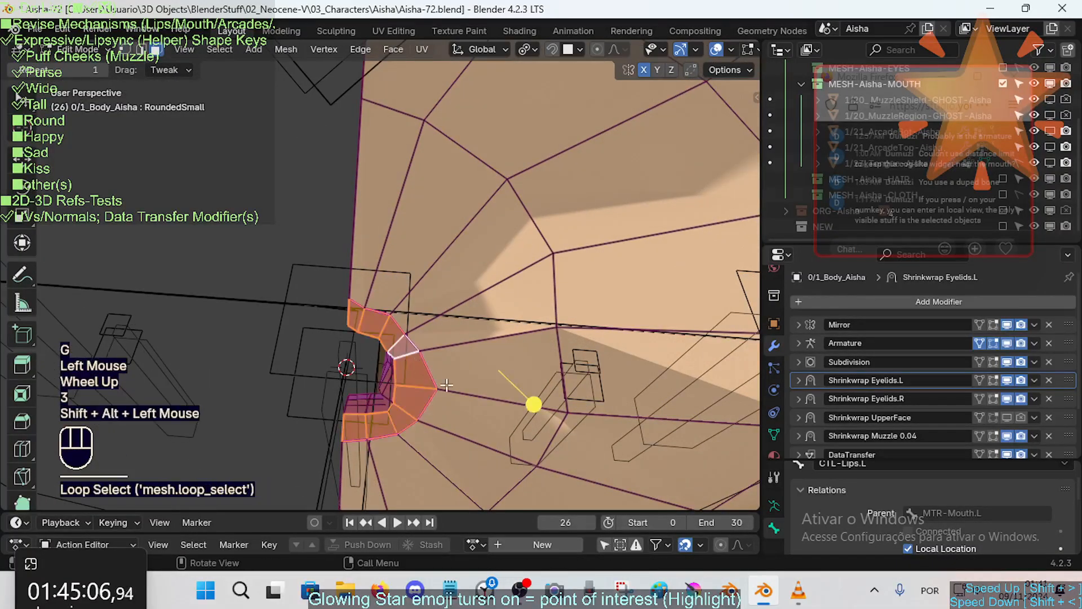
mouse_move(543, 402)
left_mouse_down()
mouse_move(574, 403)
mouse_move(531, 404)
left_mouse_up()
Step: Reposition the inner lip vertex at the side of the mouth opening
key("1")
left_click(394, 374)
key("g")
left_click(669, 379, "shift")
Step: Select the muzzle face loop surrounding the fan of faces around the lips and hide it
key("3")
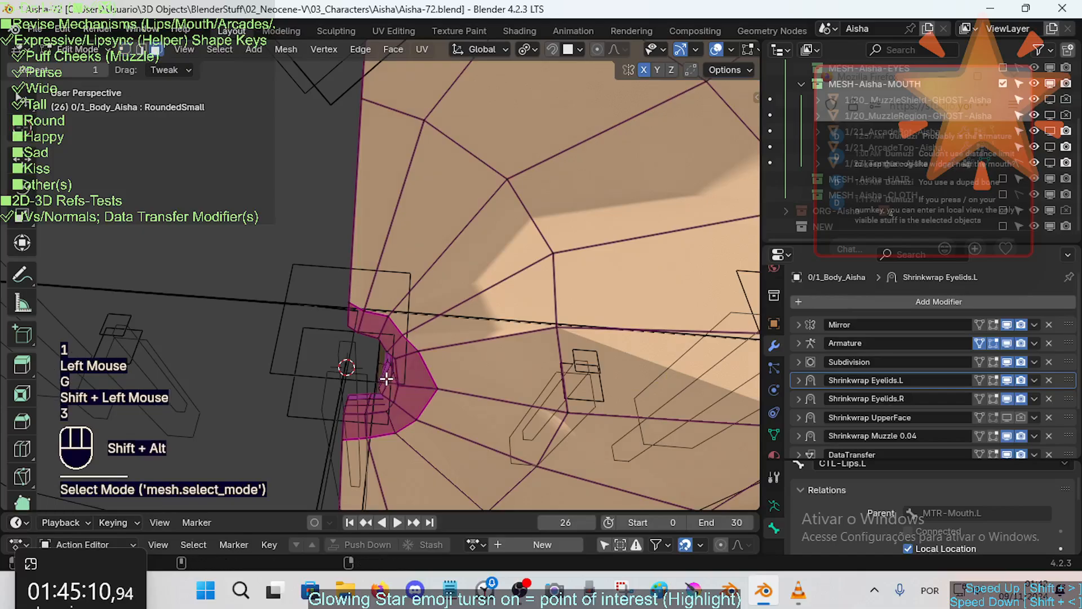
left_click(386, 379, "alt+shift")
key("alt+a")
key("3")
left_click(694, 406, "alt+shift")
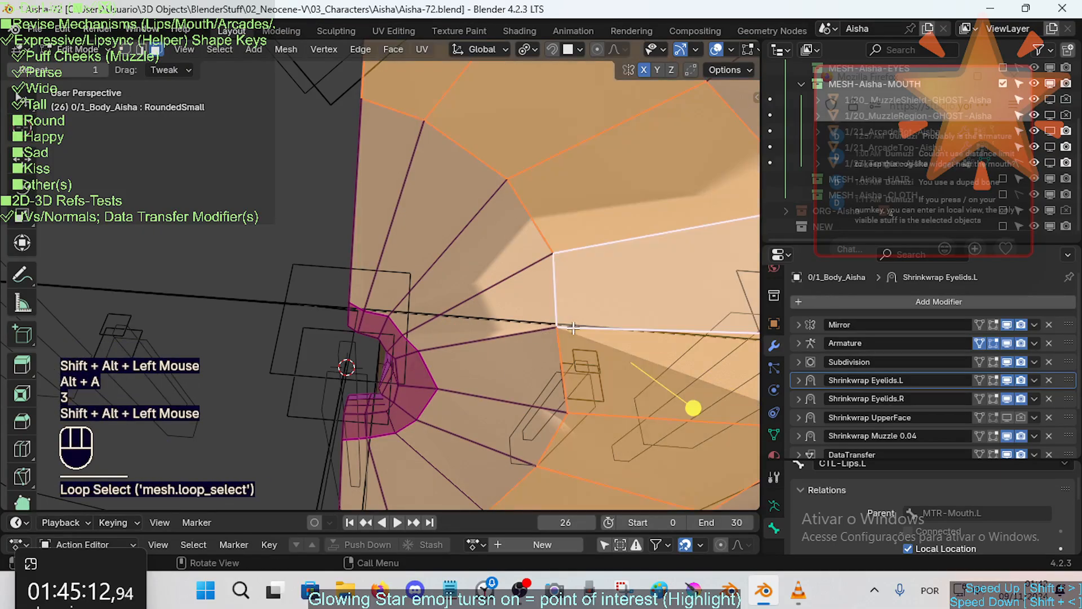
key("h")
Step: Smooth the lip face loop further, reselecting it between smoothing passes
left_click(409, 383, "alt+shift")
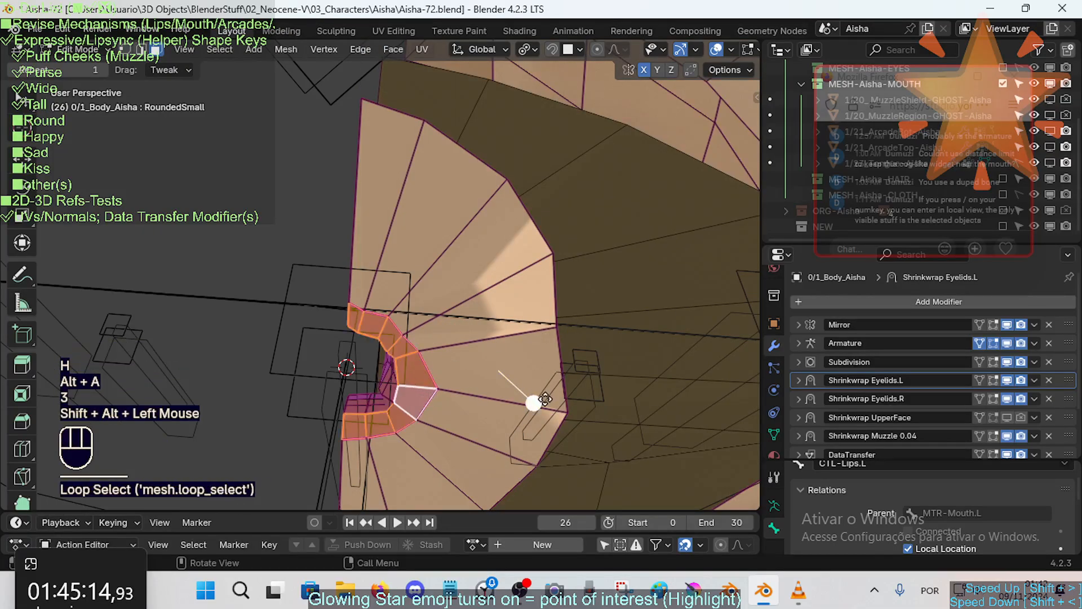
left_click(532, 404)
key("alt+a")
left_click(382, 327, "alt+shift")
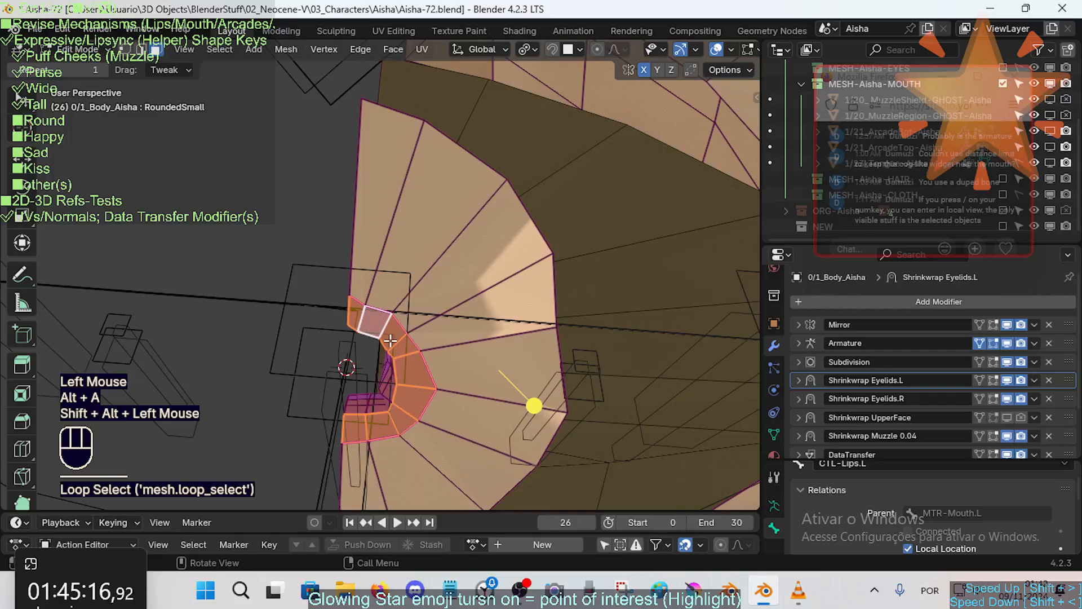
left_click(349, 307)
Step: Slide the top centre vertex of the outer lip edge down toward the mouth opening
key("1")
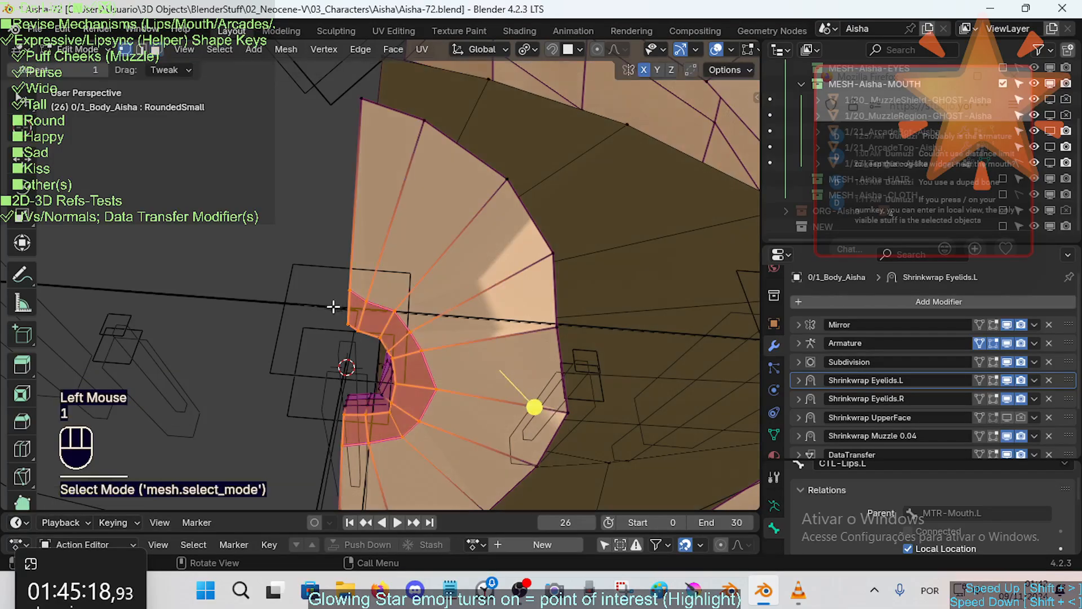
left_click(349, 295)
key("g")
key("g")
left_click(374, 339)
Step: Select the outer lip edge loop and edge-slide it inward by a factor of about 0.29
key("a")
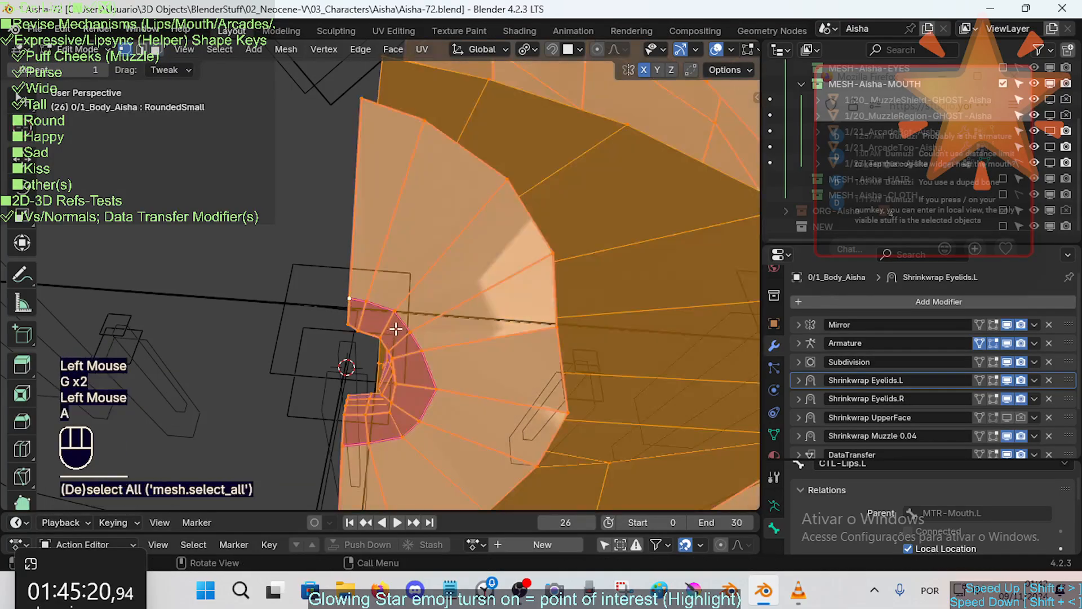
key("2")
key("alt+a")
key("g")
key("g")
left_click(360, 350)
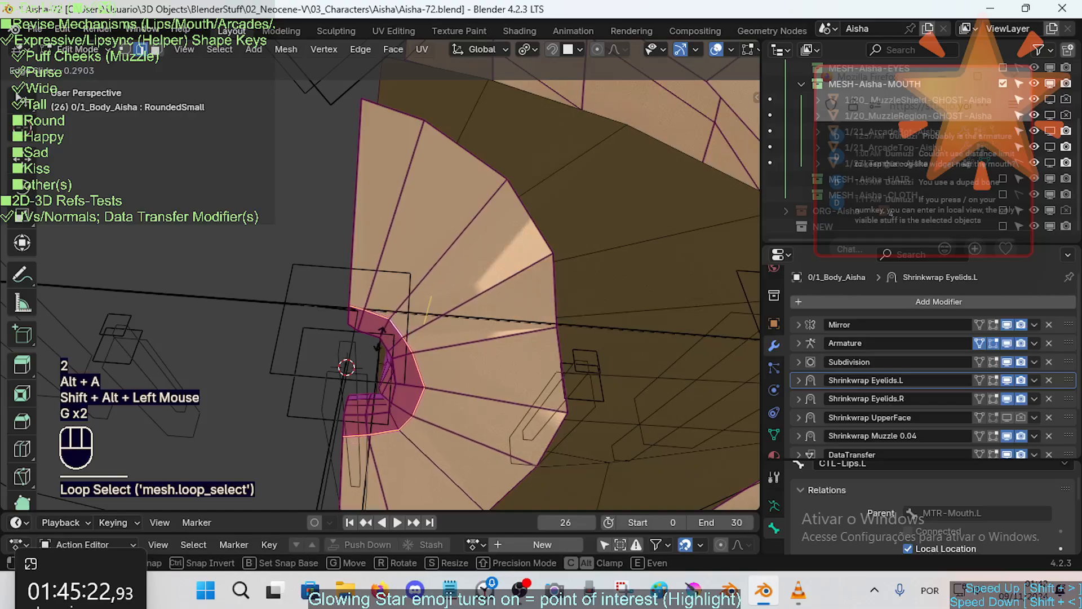
Step: Smooth the narrowed lip face loop and check the mouth shape in Object Mode
middle_click_drag(357, 353, 380, 326)
key("alt+a")
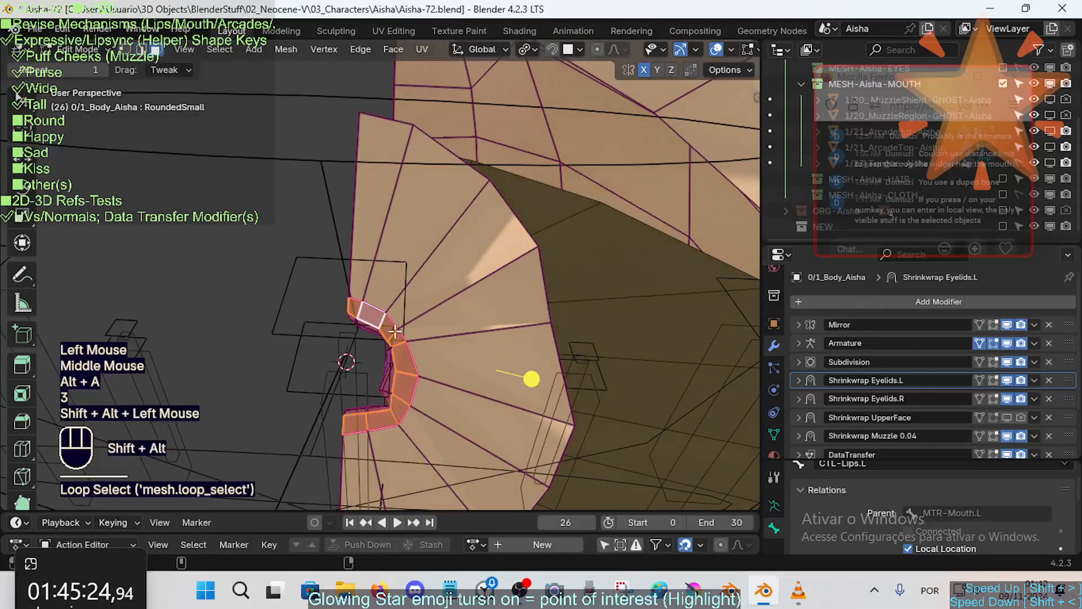
left_click(376, 316)
key("alt+a")
key("Tab")
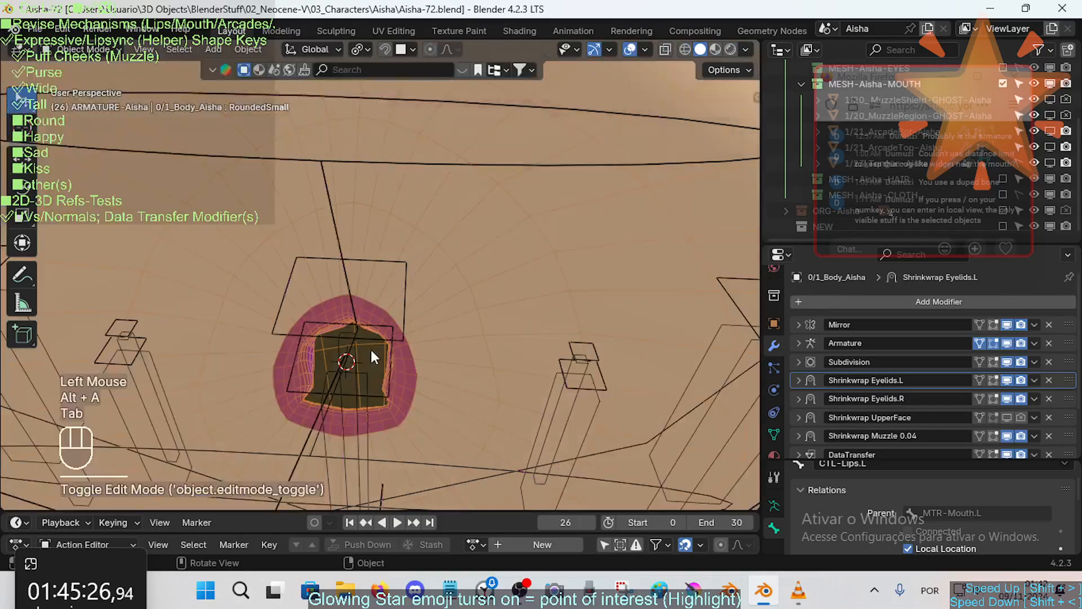
key("Tab")
Step: Hide the muzzle face loop that blocks the view of the mouth's interior from behind
scroll(392, 353, "up", 4)
middle_click_drag(367, 367, 231, 225)
scroll(263, 370, "down", 2)
scroll(220, 331, "down", 1)
scroll(248, 299, "up", 1)
key("3")
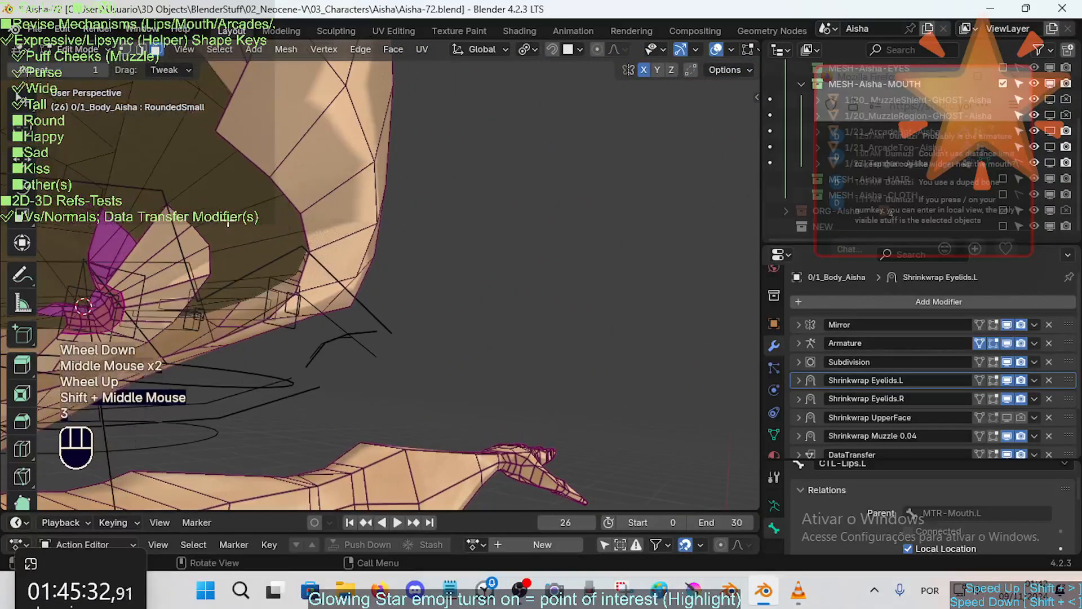
left_click(195, 201, "alt+shift")
key("h")
Step: Select the inner mouth face loop behind the lips and smooth its vertices
middle_click_drag(242, 278, 230, 333)
key("3")
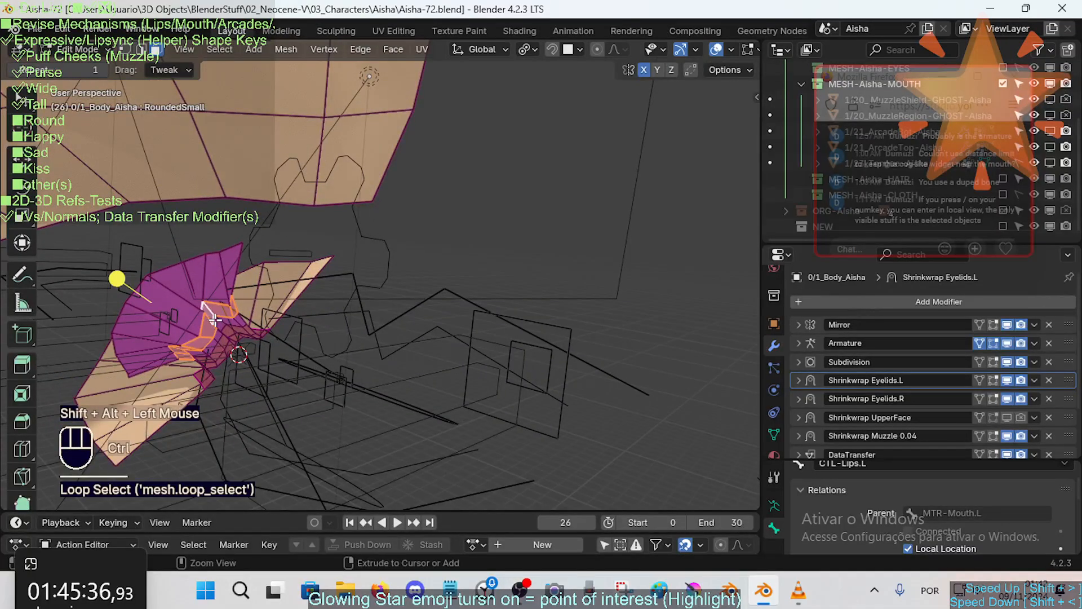
left_click_drag(118, 282, 174, 316)
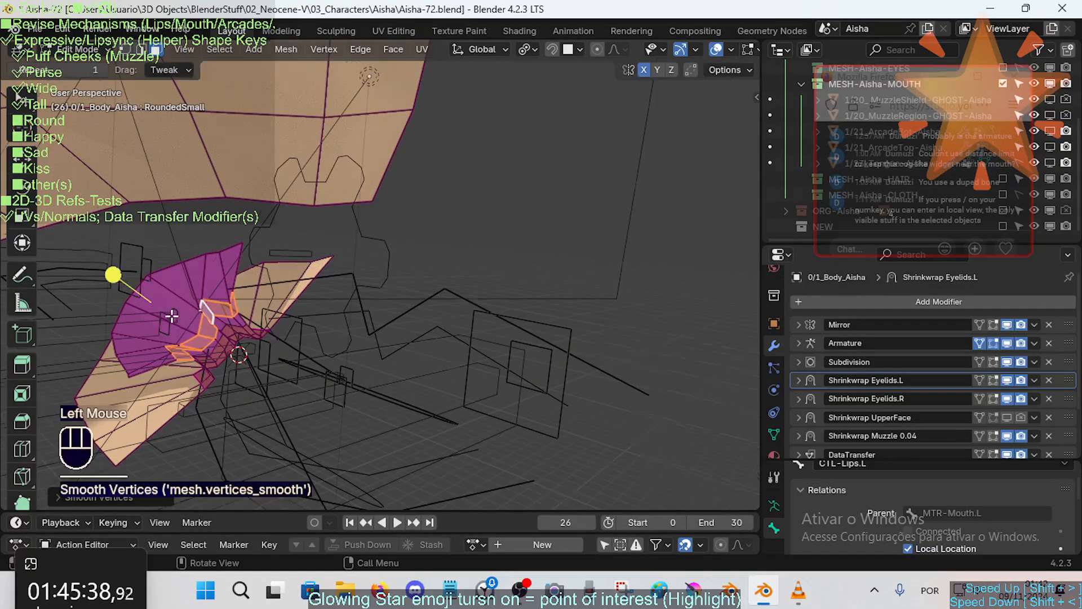
Step: Move the interior vertices at the side of the mouth outward, away from the opening, in two groups
middle_click_drag(174, 315, 306, 331)
scroll(260, 352, "up", 2)
left_click(303, 328, "shift")
key("1")
key("g")
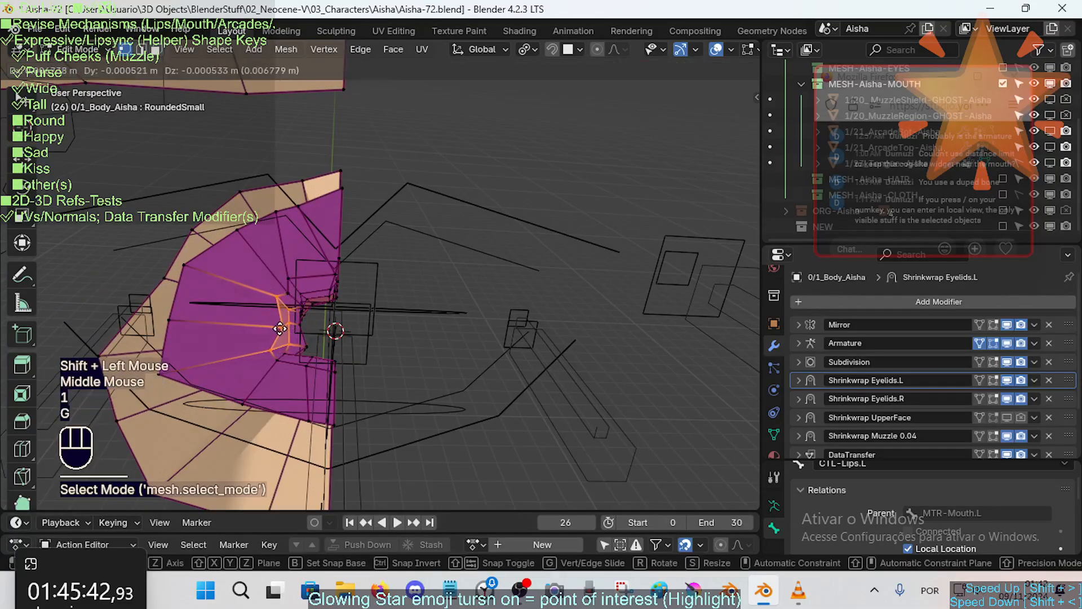
left_click(291, 327)
key("g")
left_click(311, 337)
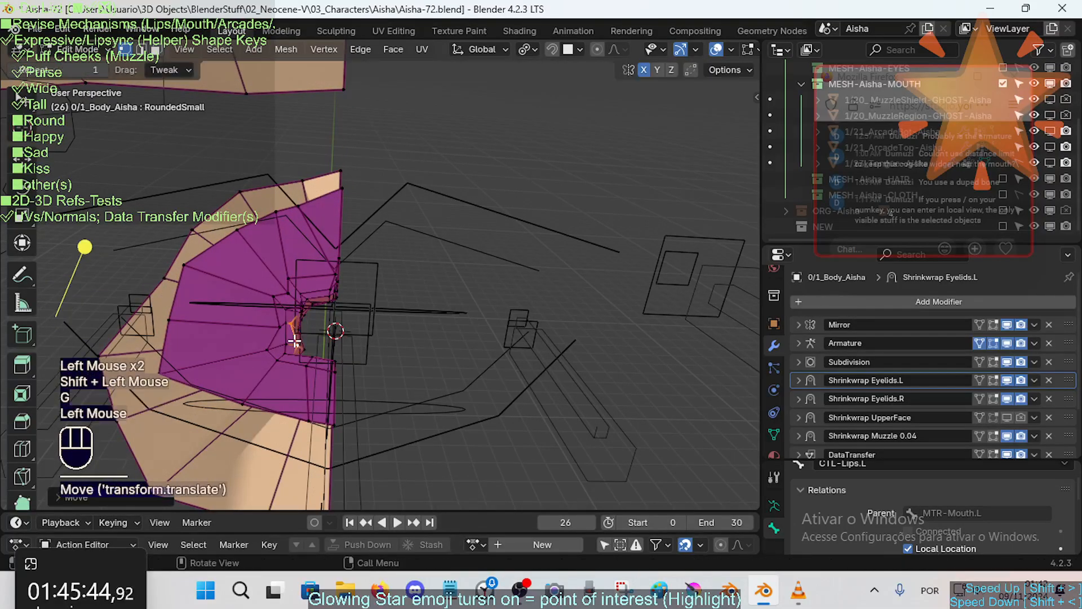
Step: Select the thin face loop along the inner rim of the lips and smooth it
middle_click_drag(311, 337, 354, 319)
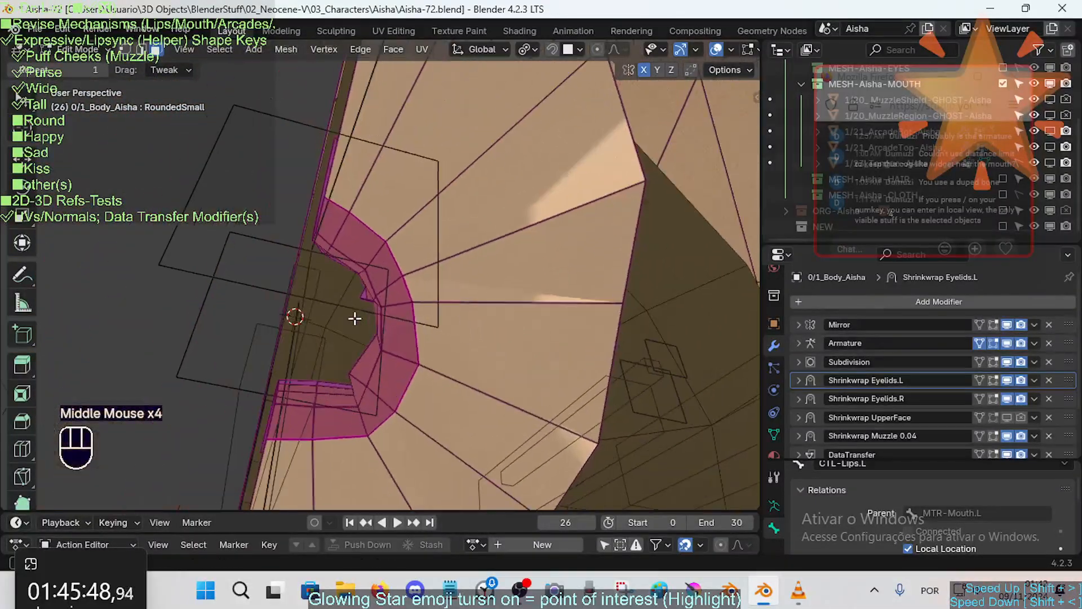
left_click(377, 304, "alt+shift")
key("alt+a")
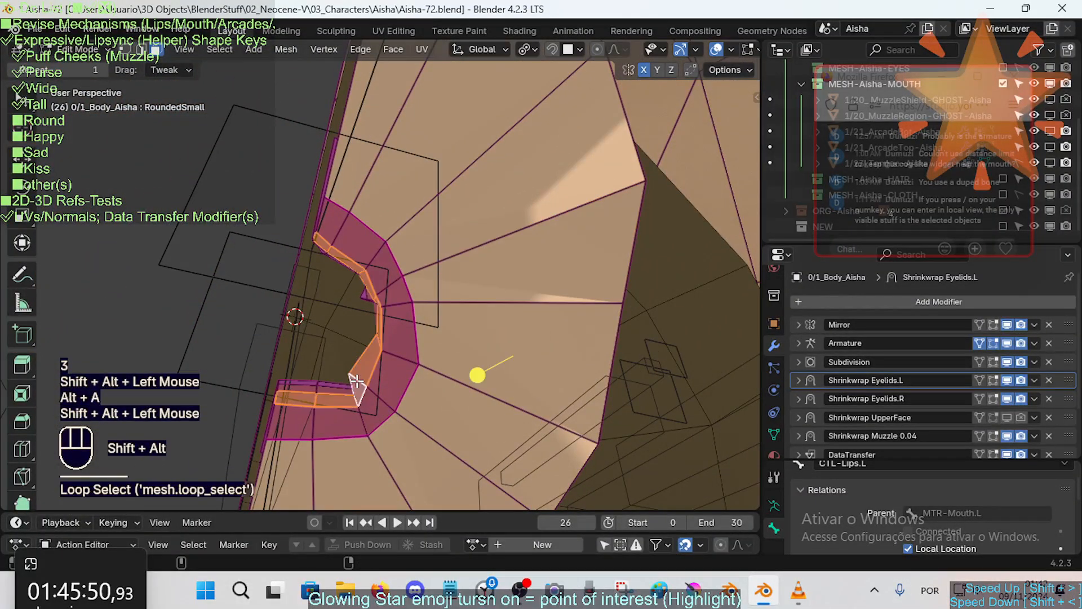
left_click(349, 382)
Step: Move the lower corner vertex of the inner lip rim outward and adjust the adjoining corner edge
key("alt+a")
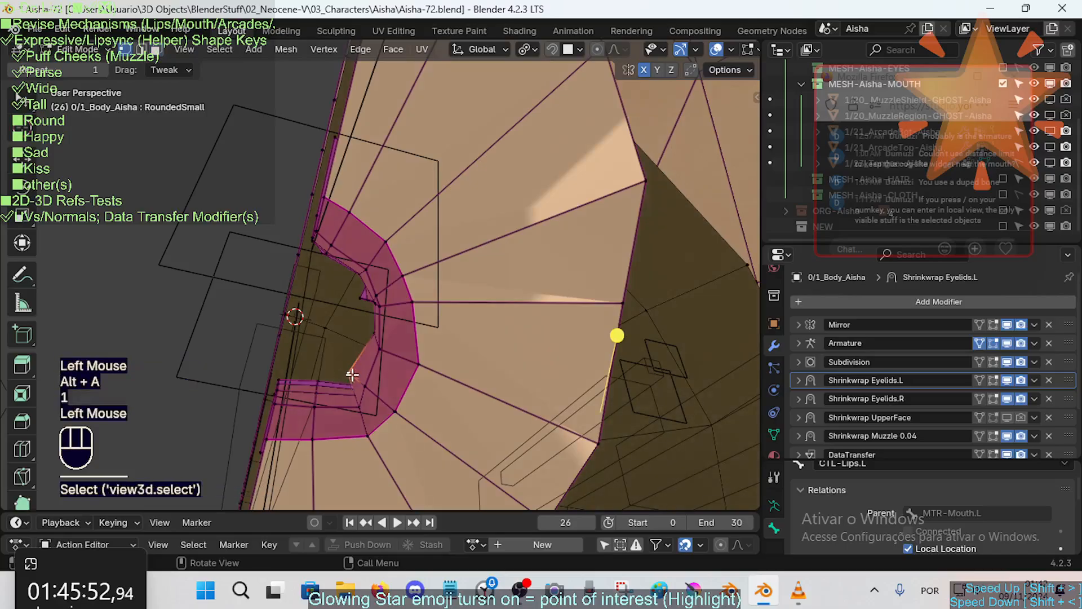
key("g")
left_click(365, 381)
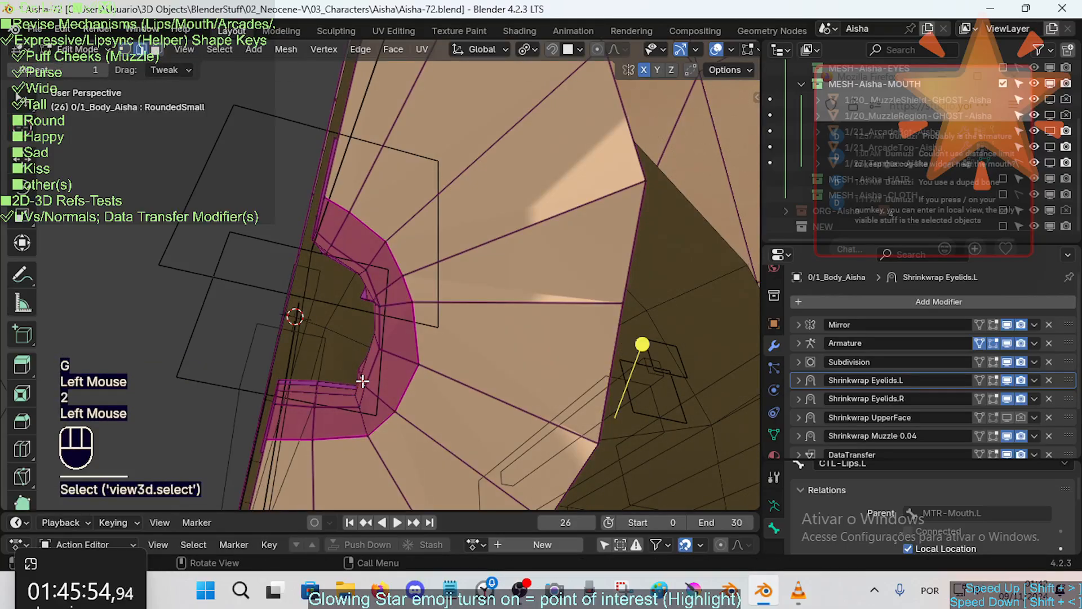
middle_click_drag(374, 381, 371, 372)
key("g")
key("alt+a")
key("c")
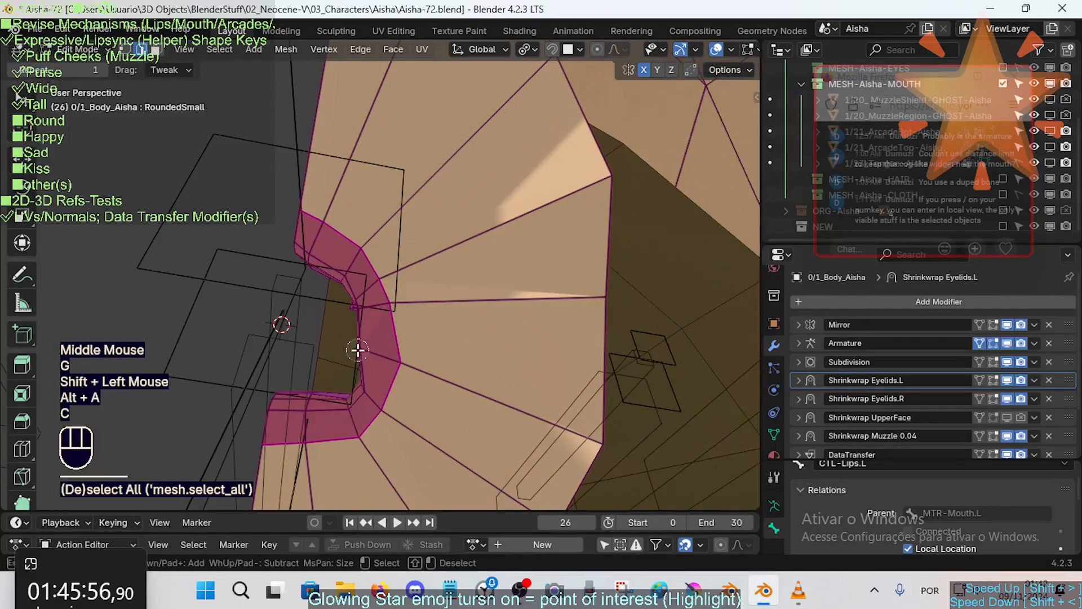
key("g")
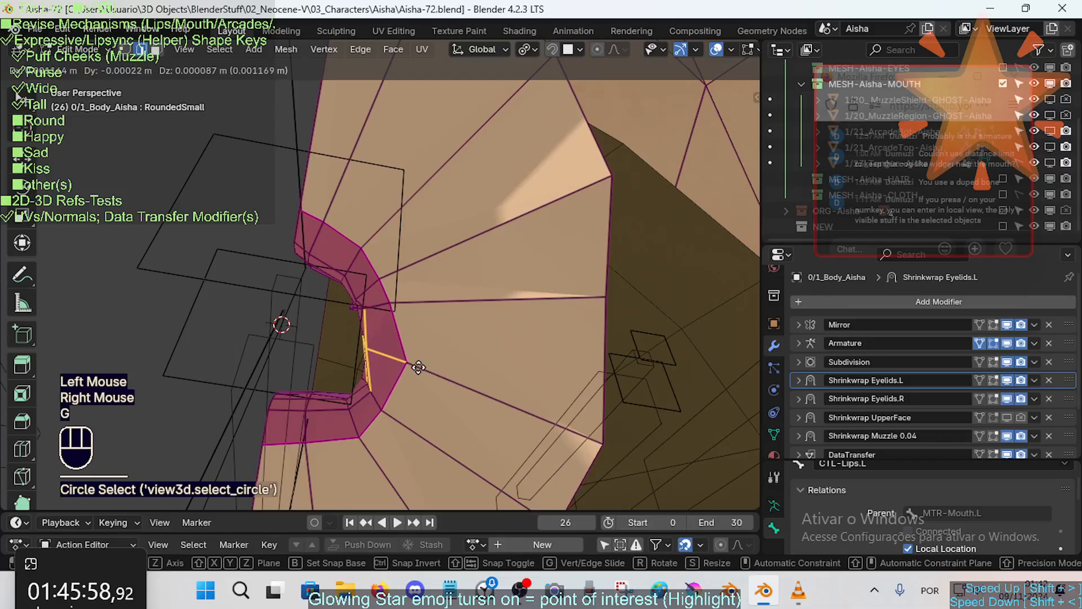
key("1")
key("ctrl+z")
left_click(369, 350)
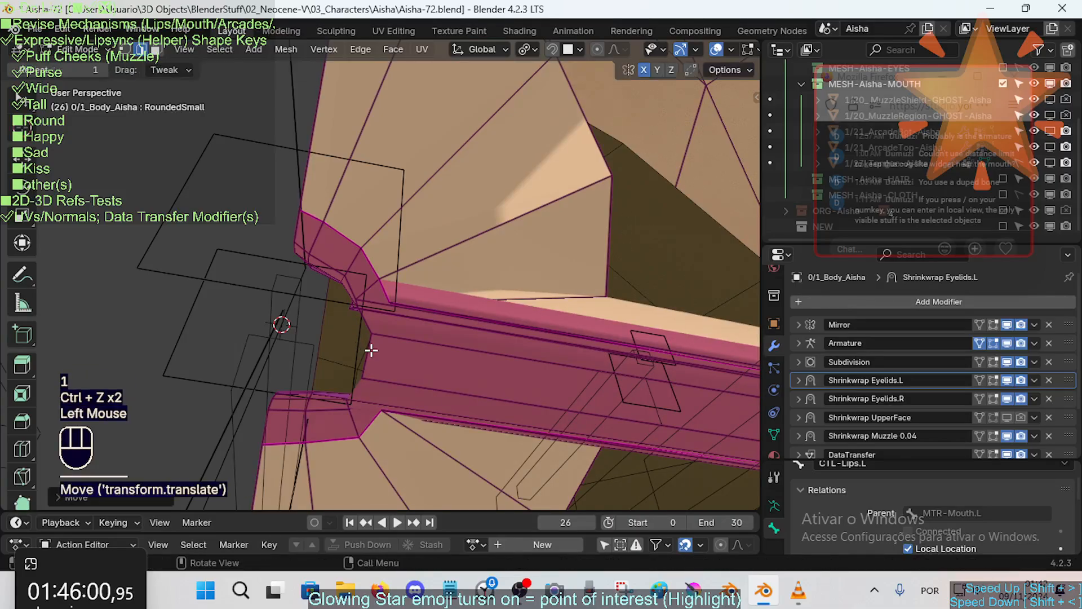
key("ctrl+z")
Step: Select the inner lip rim vertices at the middle of the mouth's side and reposition them as one group
middle_click_drag(370, 350, 445, 322)
key("1")
key("alt+a")
key("c")
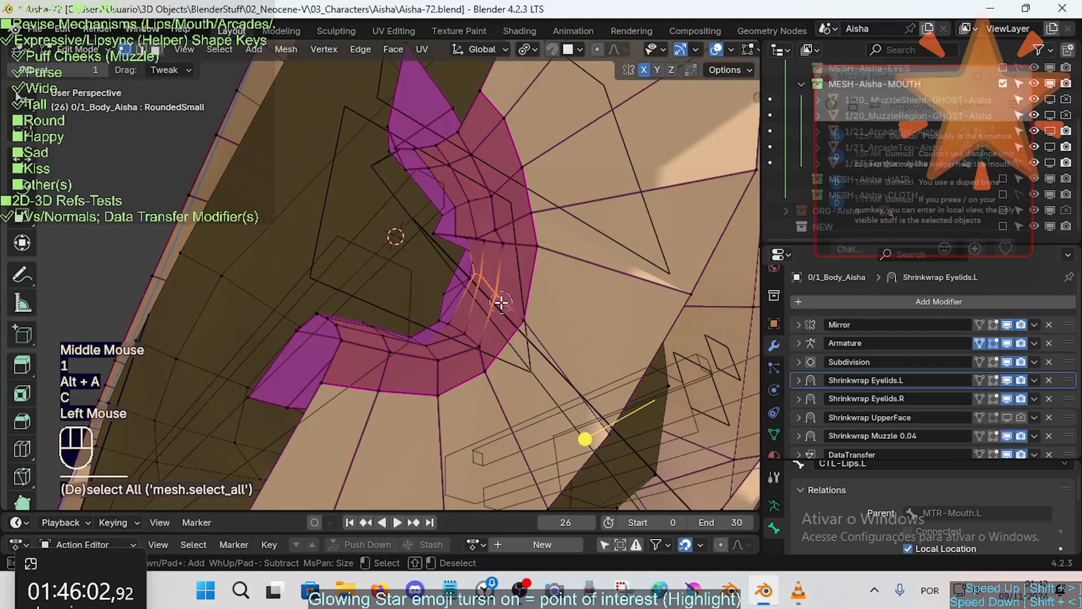
right_click(501, 303)
middle_click_drag(501, 303, 443, 308)
key("g")
left_click(512, 307, "shift")
key("alt+a")
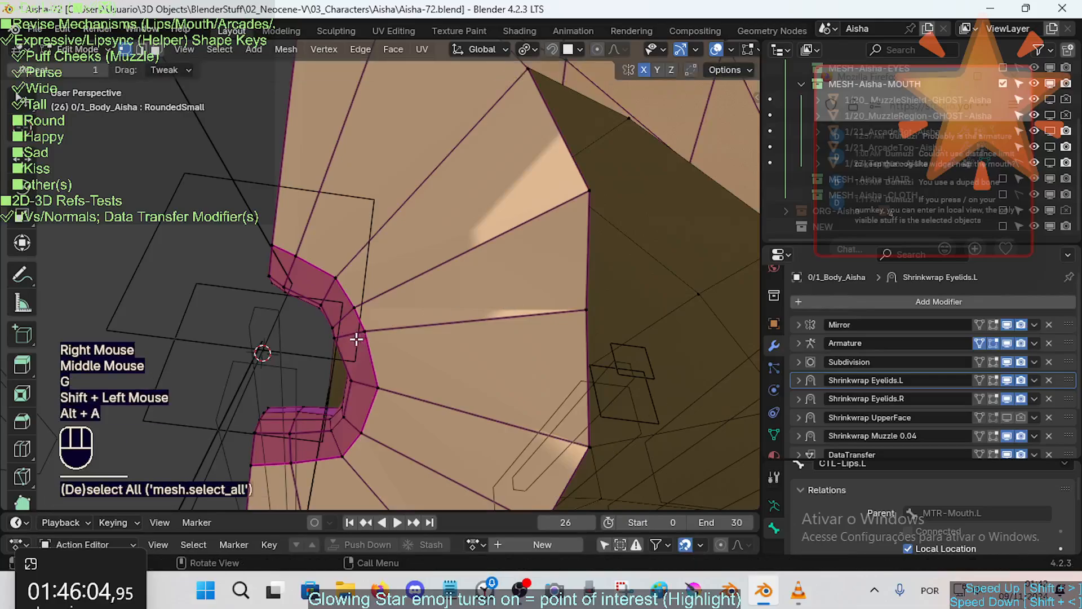
Step: Move the small vertex group on the inner lip rim just above the middle of the mouth's side
middle_click_drag(336, 333, 392, 345)
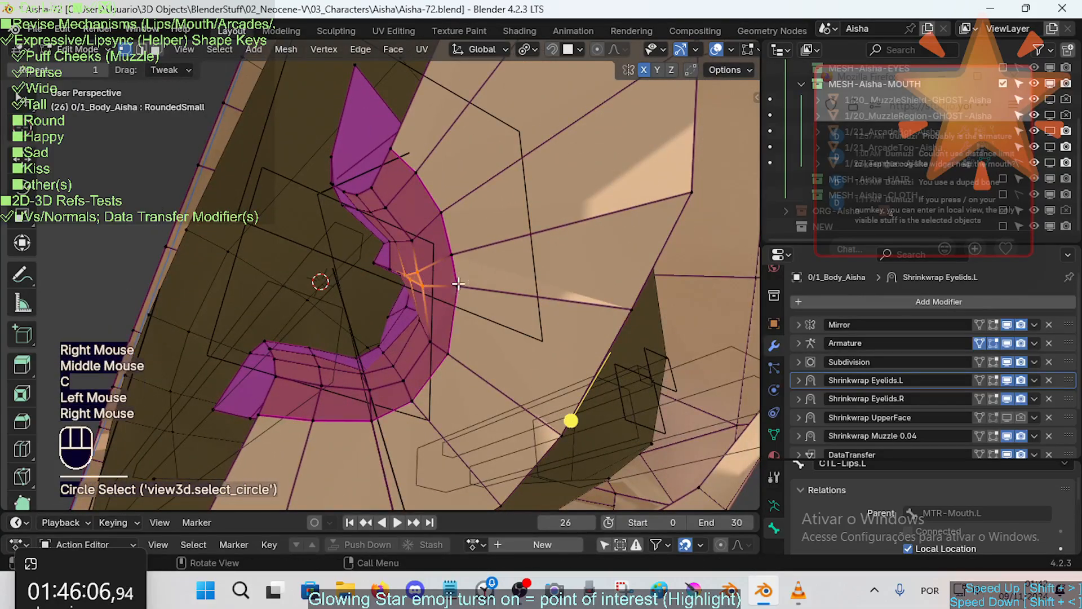
middle_click_drag(457, 283, 552, 283)
key("g")
left_click(490, 289, "shift")
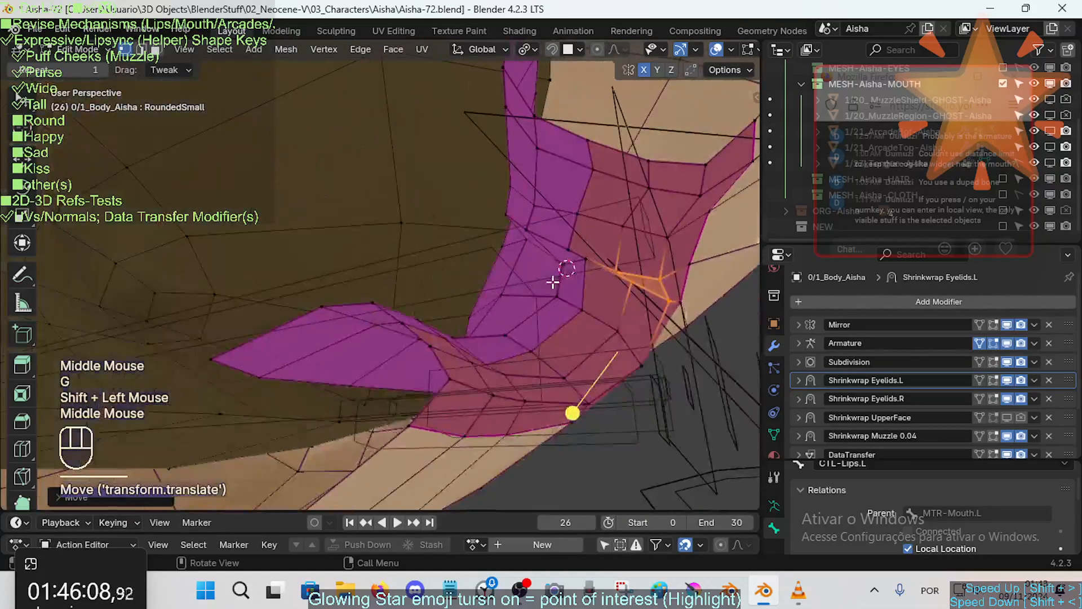
Step: Select the vertex row running from the inner mouth across the side of the lip rim and reposition it
key("alt+a")
key("c")
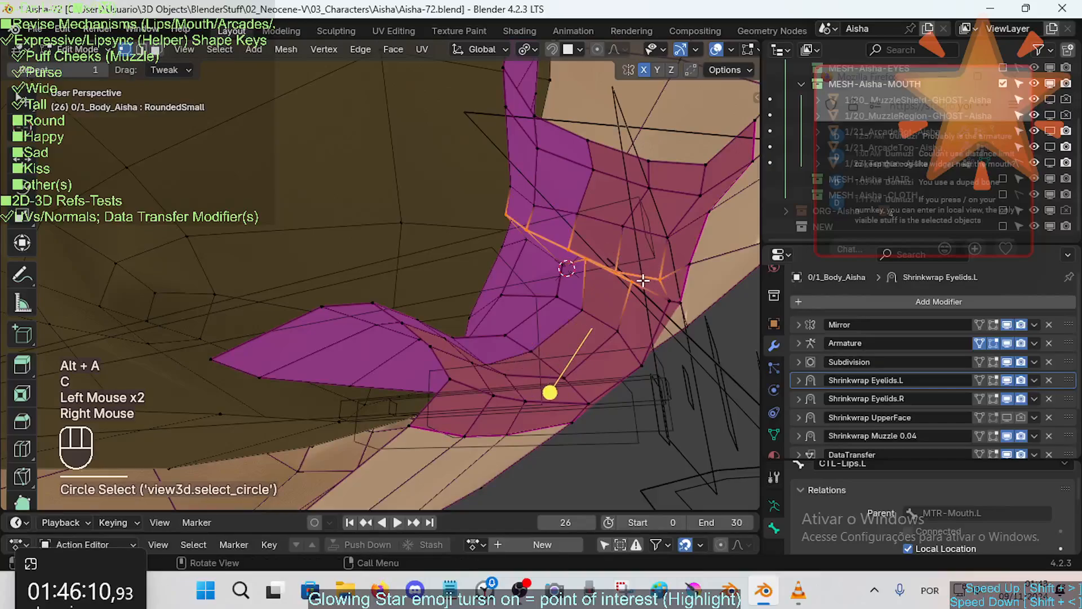
middle_click_drag(642, 280, 474, 224)
key("g")
left_click(398, 279, "shift")
Step: Reposition a single vertex on the inner lip rim, then the vertices at the upper side corner of the opening
key("alt+a")
left_click(407, 294)
key("g")
left_click(442, 309, "shift")
key("alt+a")
right_click(568, 238)
key("g")
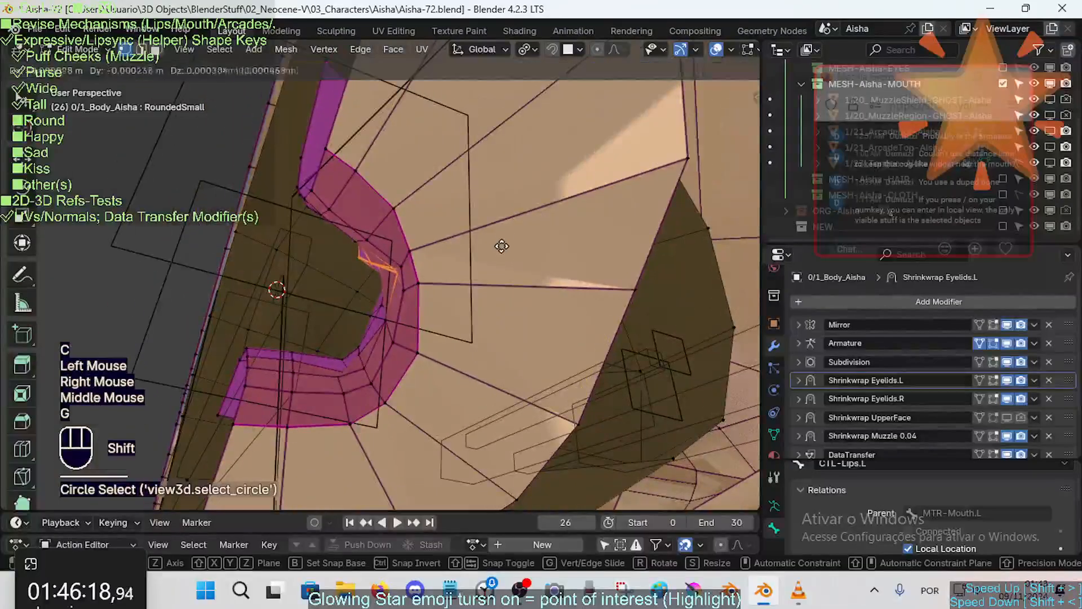
left_click(465, 222, "shift")
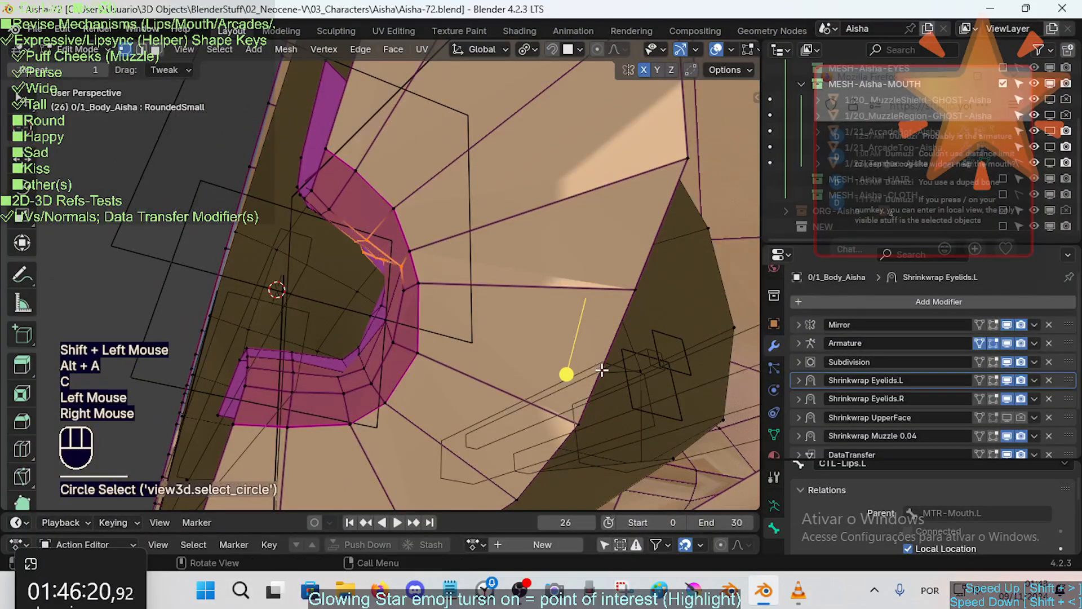
Step: Smooth the thin inner face loop of the lips, then the wider outer lip face loop
key("alt+a")
key("c")
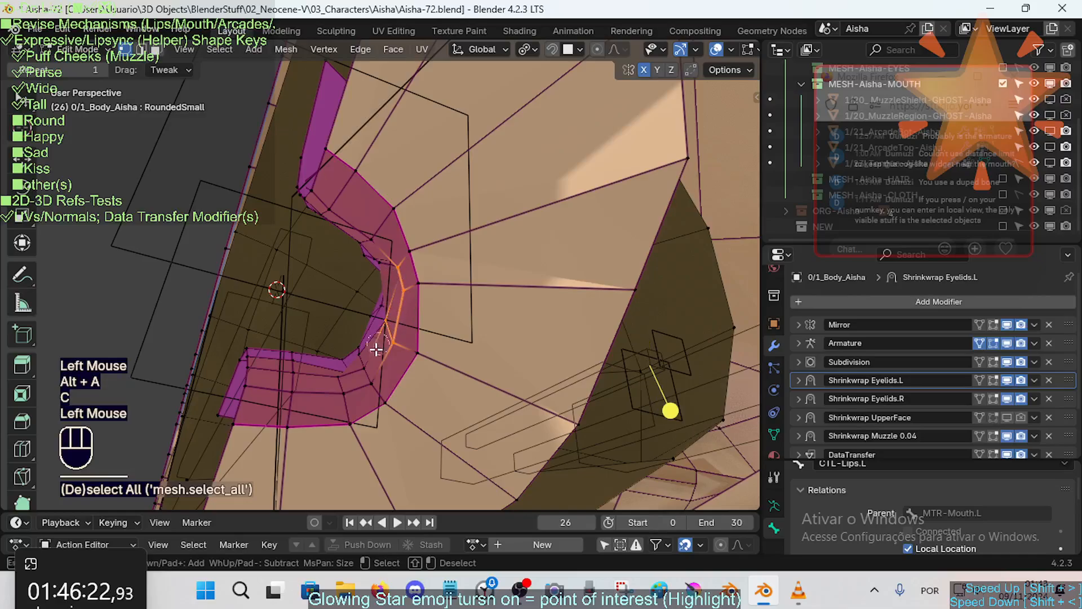
left_click(364, 239, "alt+shift")
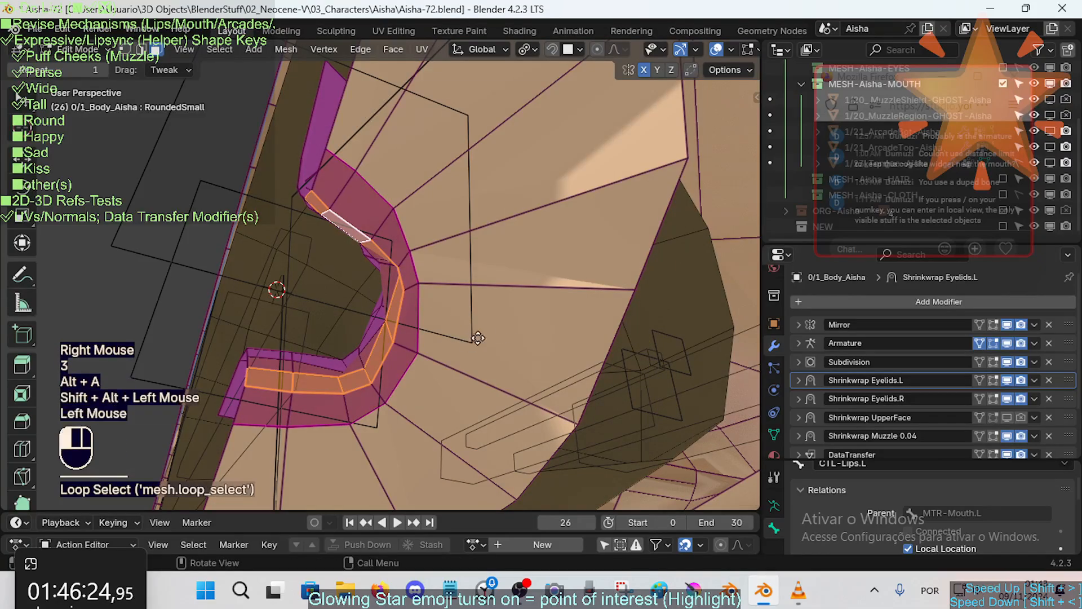
key("alt+a")
left_click(451, 347, "alt+shift")
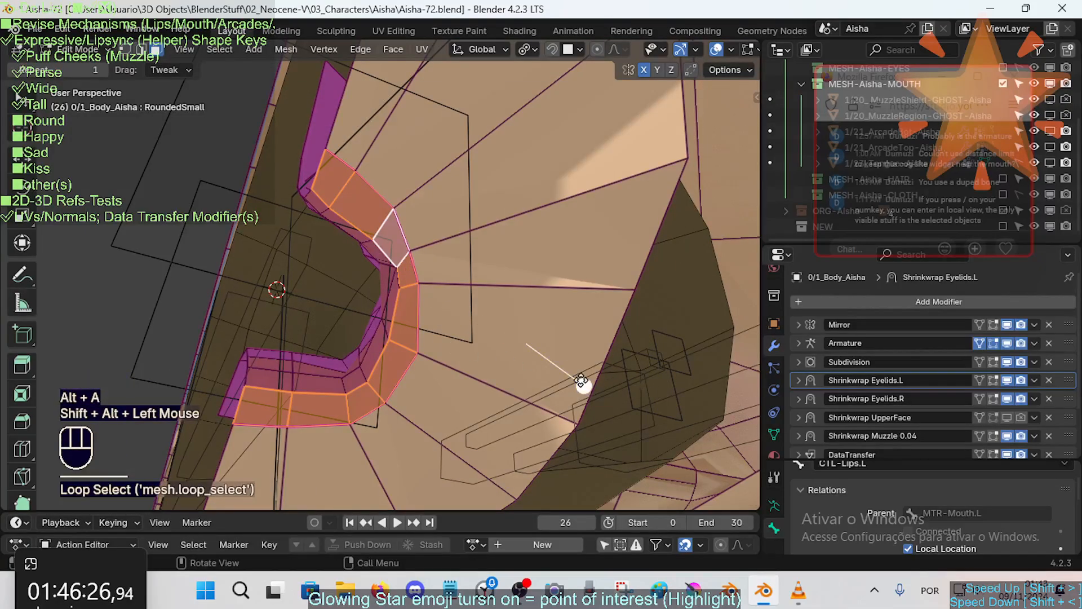
left_click(598, 381)
Step: Select the outer boundary edge loop of the lips and edge-slide it slightly toward the mouth opening
scroll(580, 382, "down", 2)
middle_click_drag(580, 381, 558, 374)
key("2")
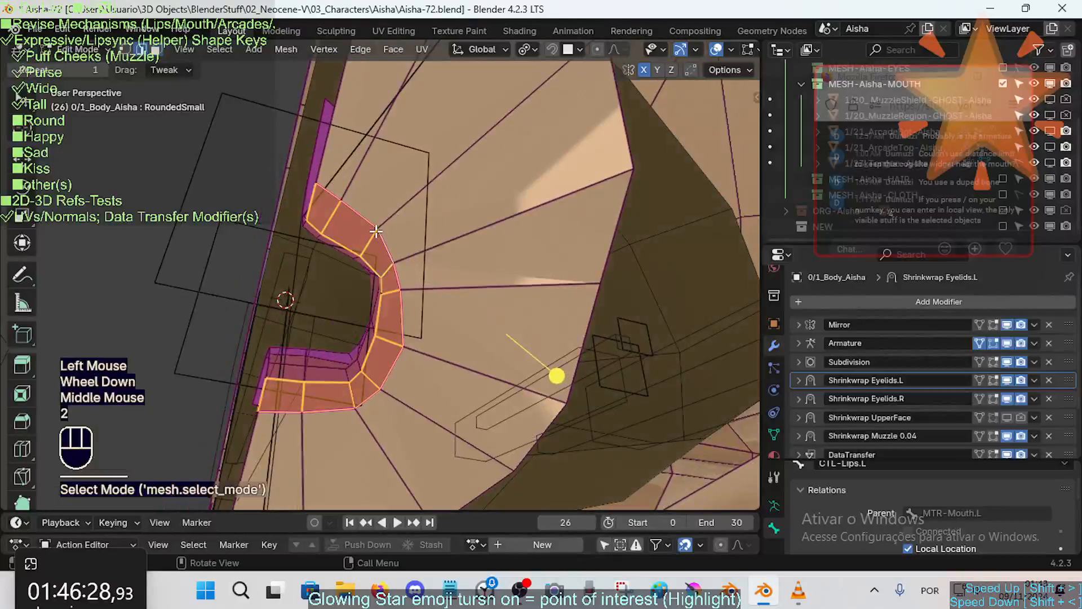
left_click(553, 375, "alt+shift")
key("alt+a")
key("2")
left_click(558, 379, "alt+shift")
key("g")
key("g")
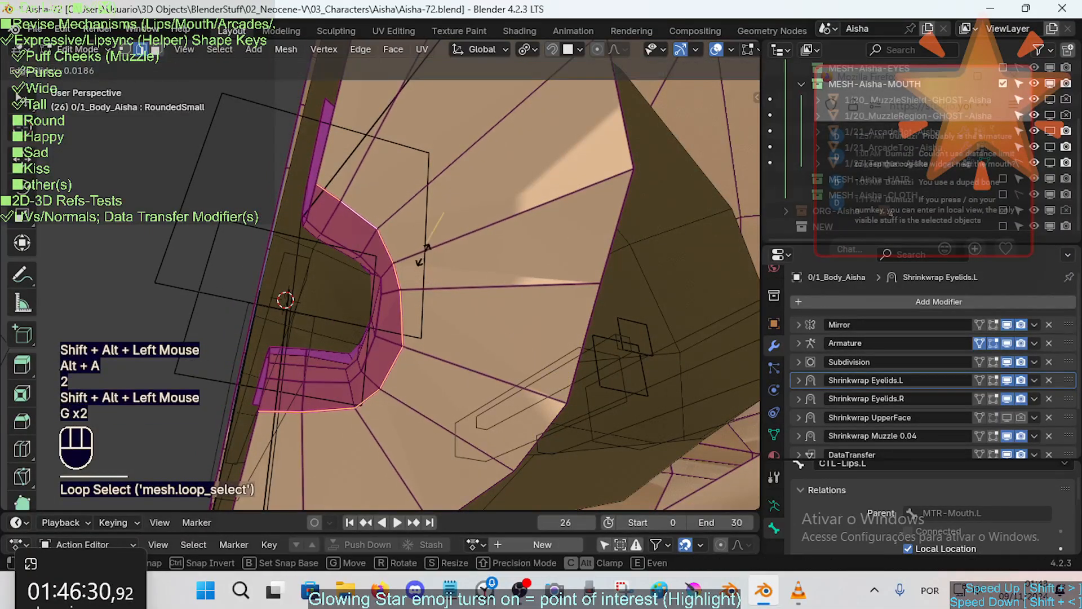
left_click(556, 380)
key("alt+a")
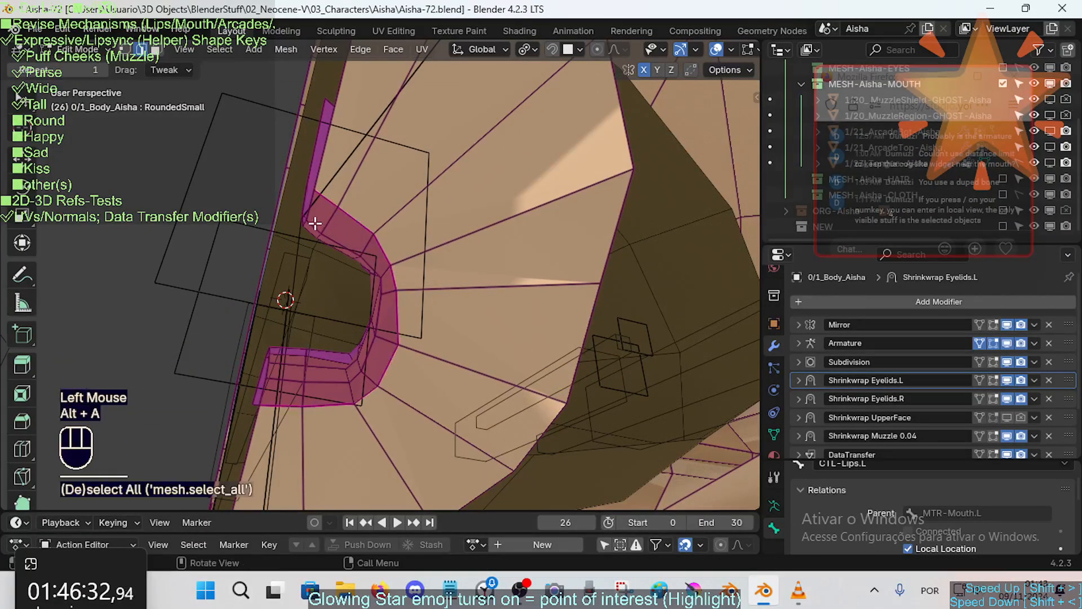
Step: Move and rotate the uppermost face of the outer lip loop with proportional editing enabled
key("g")
key("Escape")
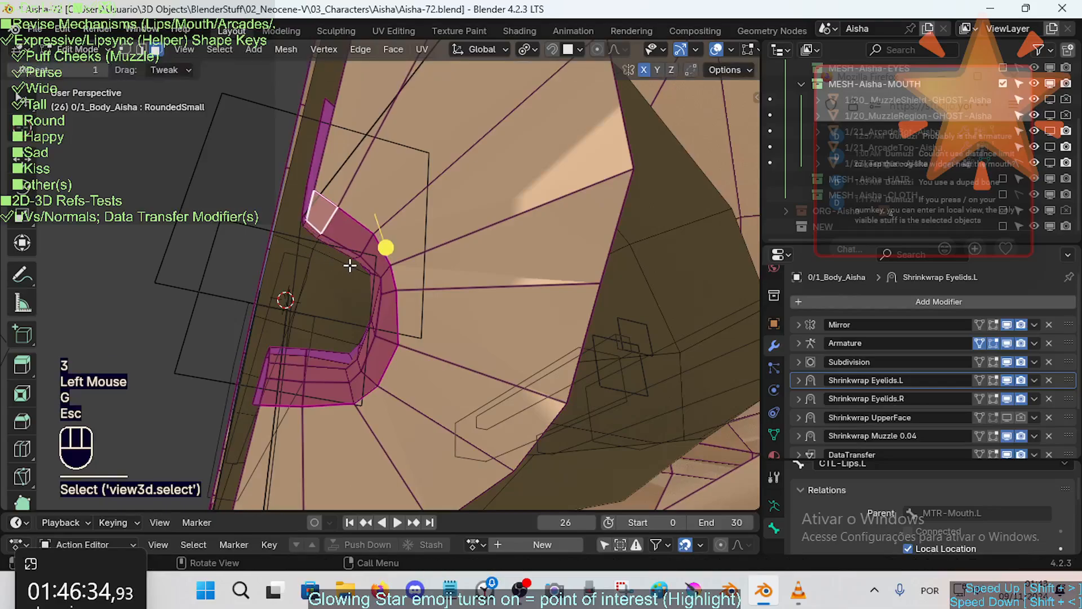
key("r")
key("Escape")
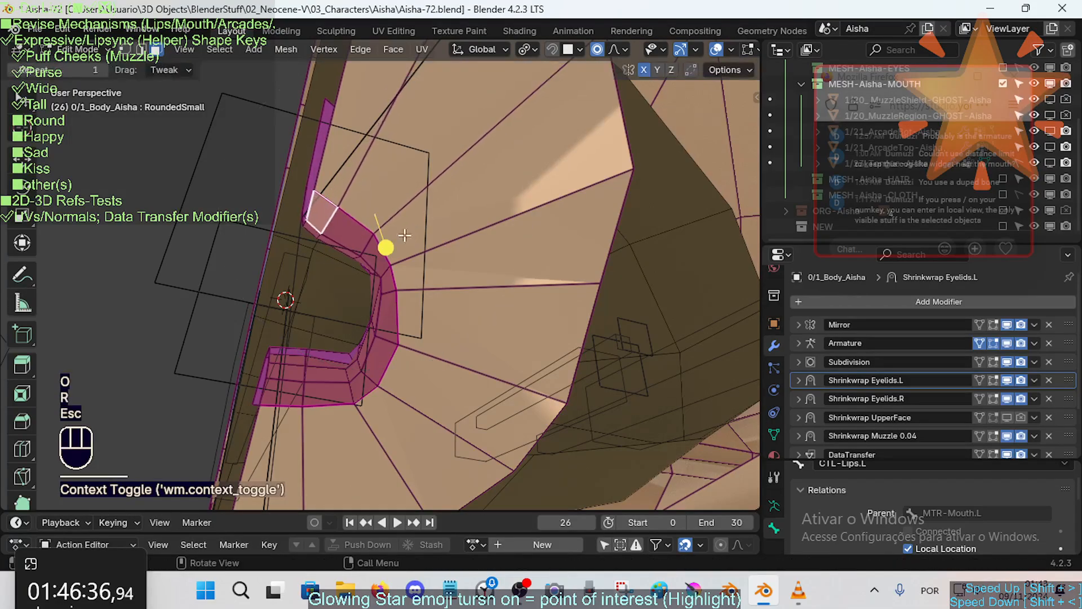
key("g")
left_click(382, 248, "shift")
key("r")
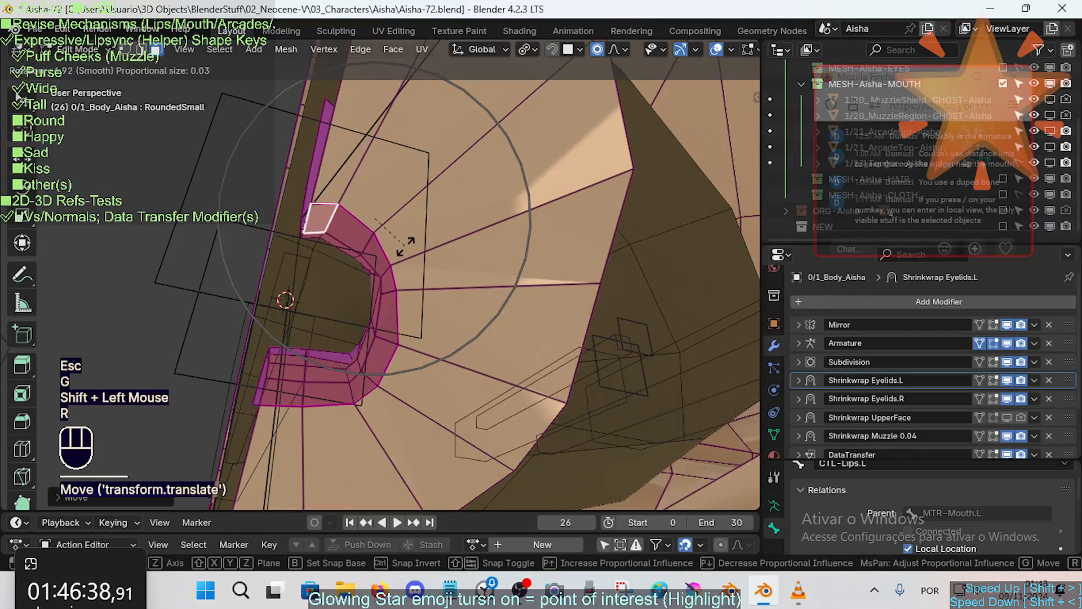
left_click(387, 244)
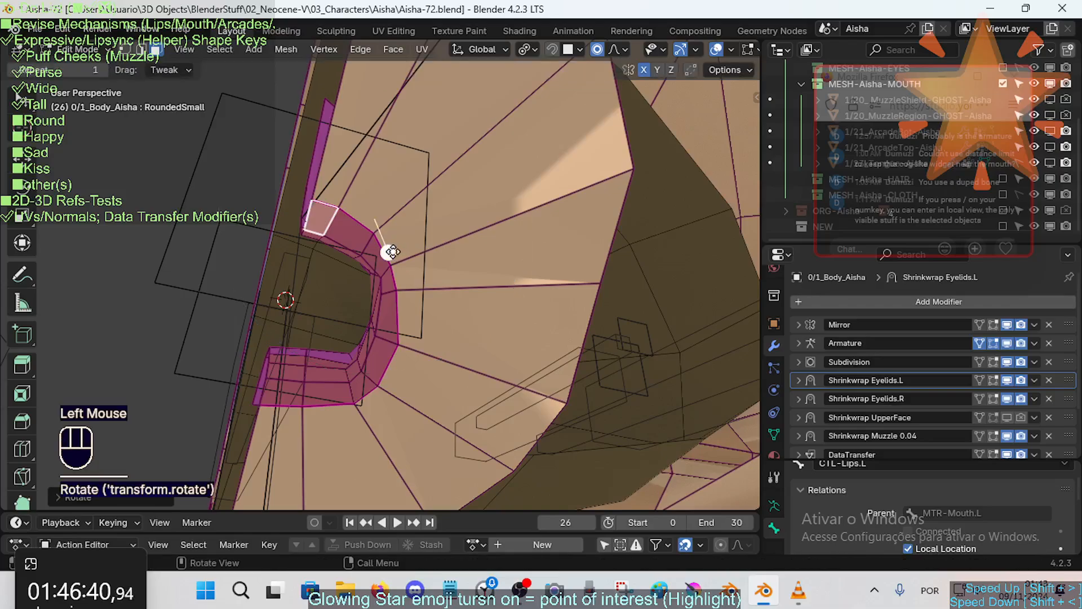
key("a")
key("alt+a")
key("2")
left_click(369, 242, "alt+shift")
key("g")
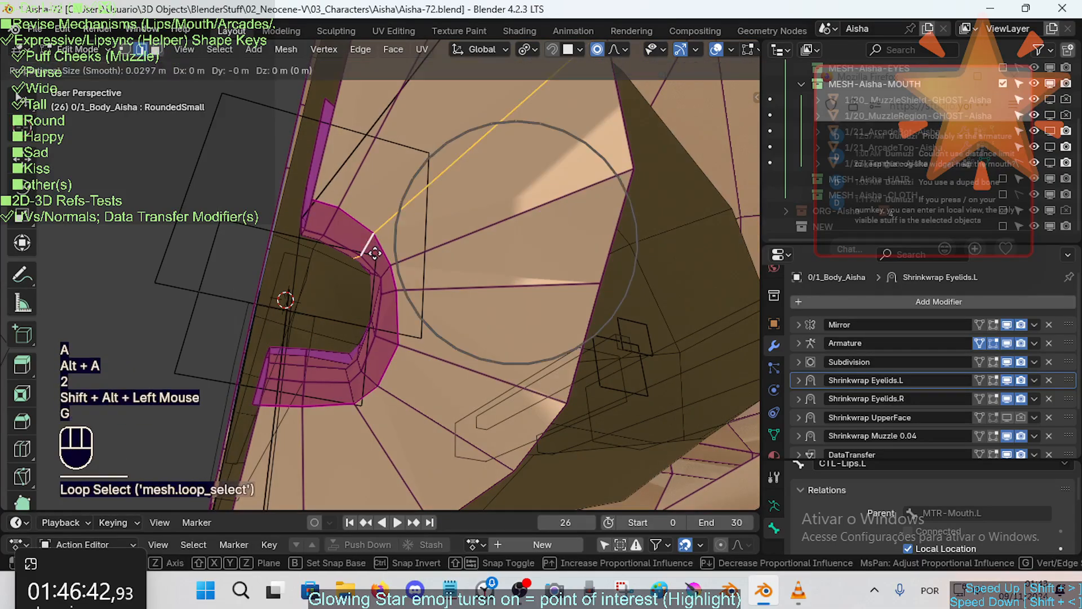
key("g")
key("Escape")
scroll(366, 283, "up", 1)
scroll(378, 293, "down", 1)
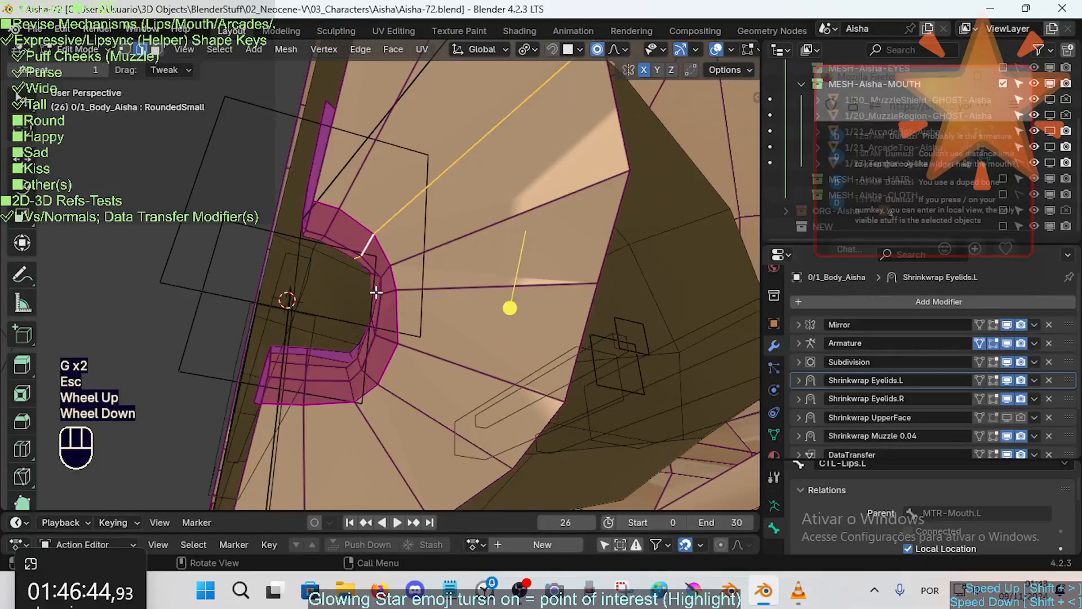
Step: Select the inner lip rim vertices at the upper side corner and nudge them with proportional editing
middle_click_drag(374, 287, 379, 292)
key("1")
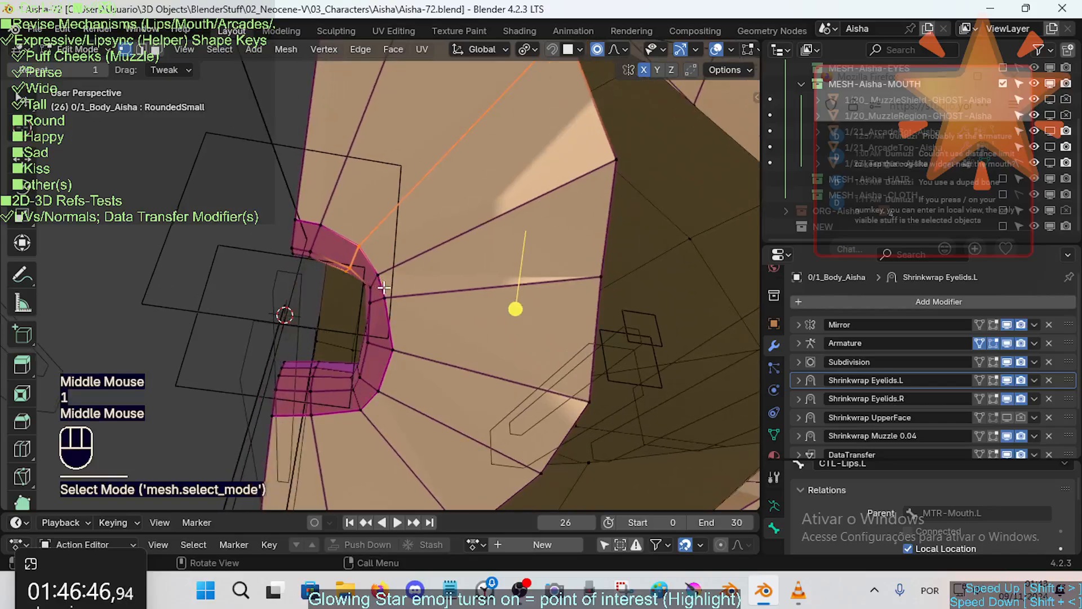
scroll(381, 300, "up", 1)
key("g")
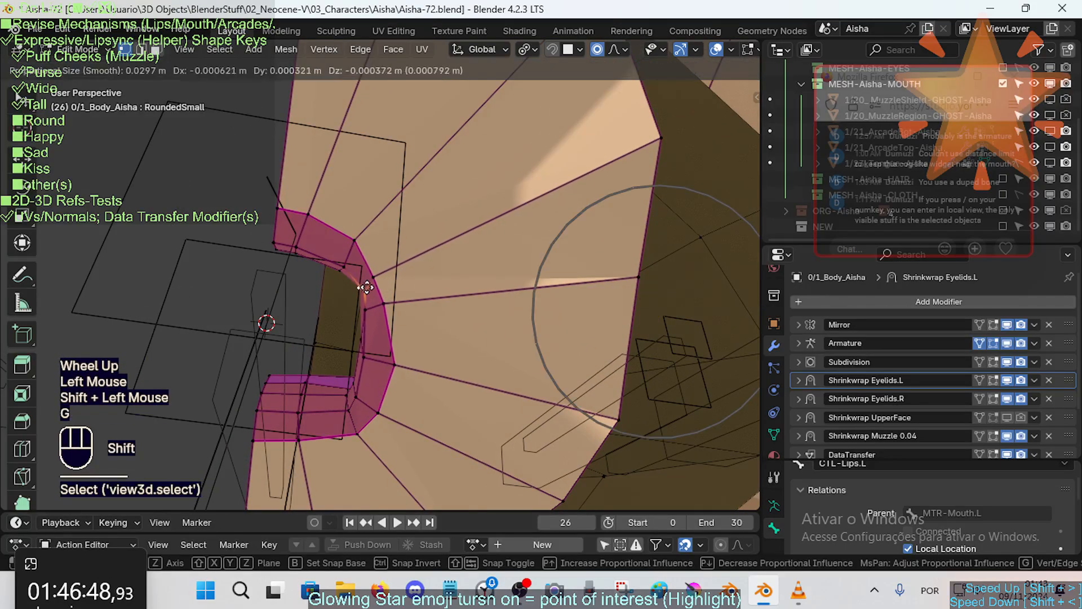
left_click(338, 289, "shift")
Step: Select the outer face loop around the lips and smooth it
key("3")
left_click(408, 315, "alt+shift")
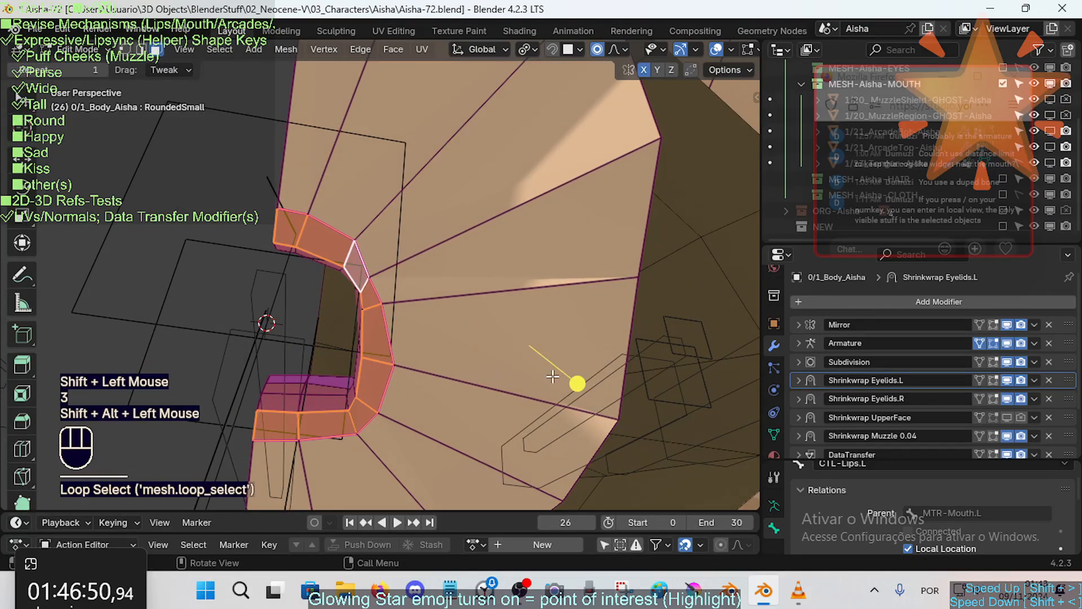
left_click(552, 377)
key("alt+a")
left_click(372, 277)
key("g")
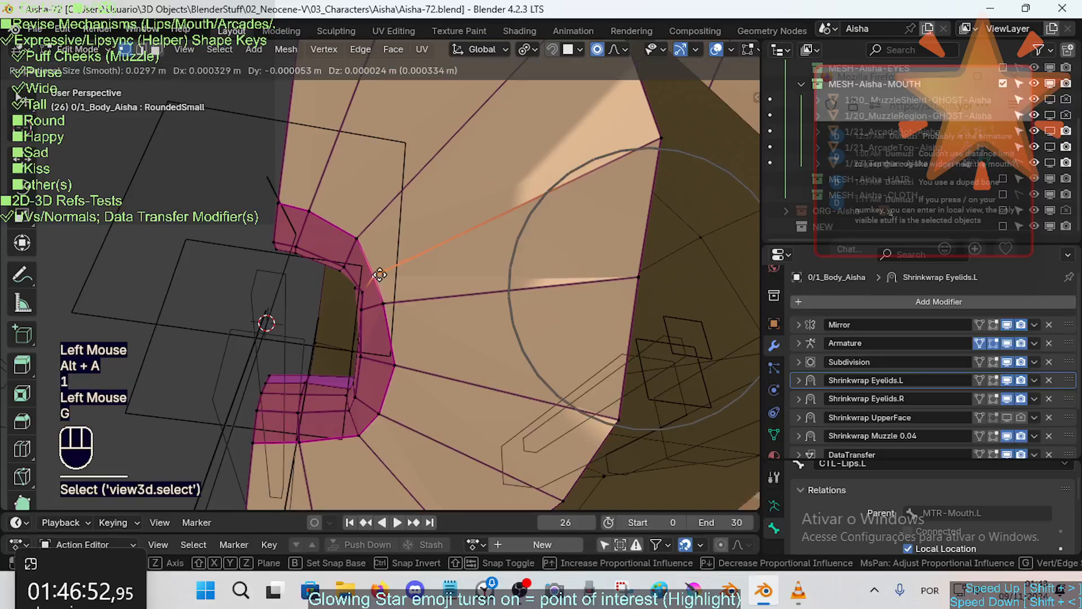
key("Escape")
key("alt+a")
Step: Select the short edge crossing the inner mouth band at the side corner and slide it along the neighbouring edges
middle_click_drag(374, 300, 431, 314)
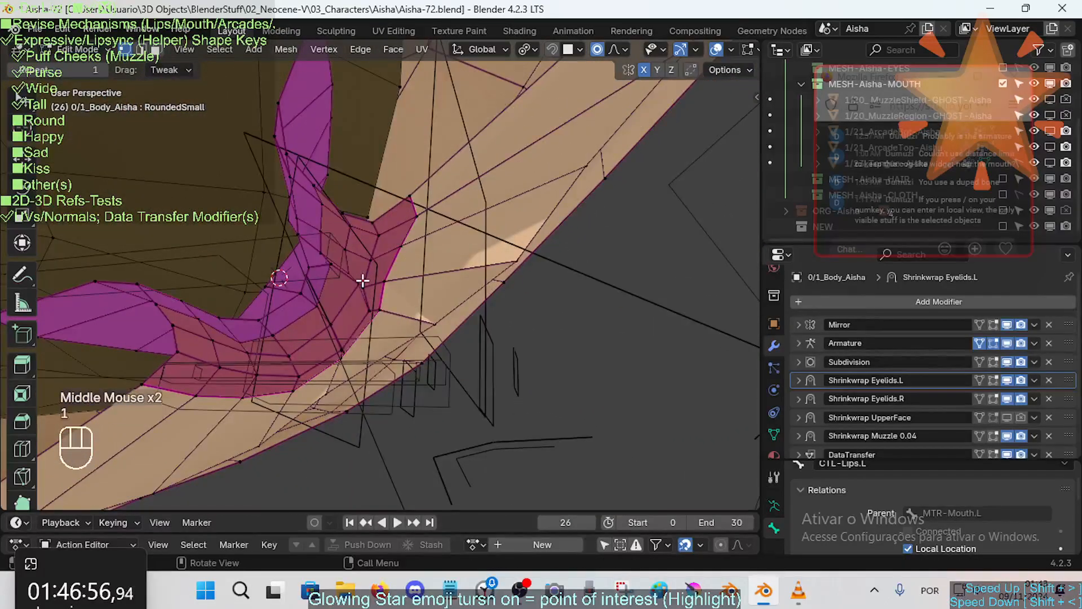
middle_click_drag(362, 281, 352, 212)
middle_click_drag(359, 286, 390, 303)
scroll(336, 305, "up", 1)
key("2")
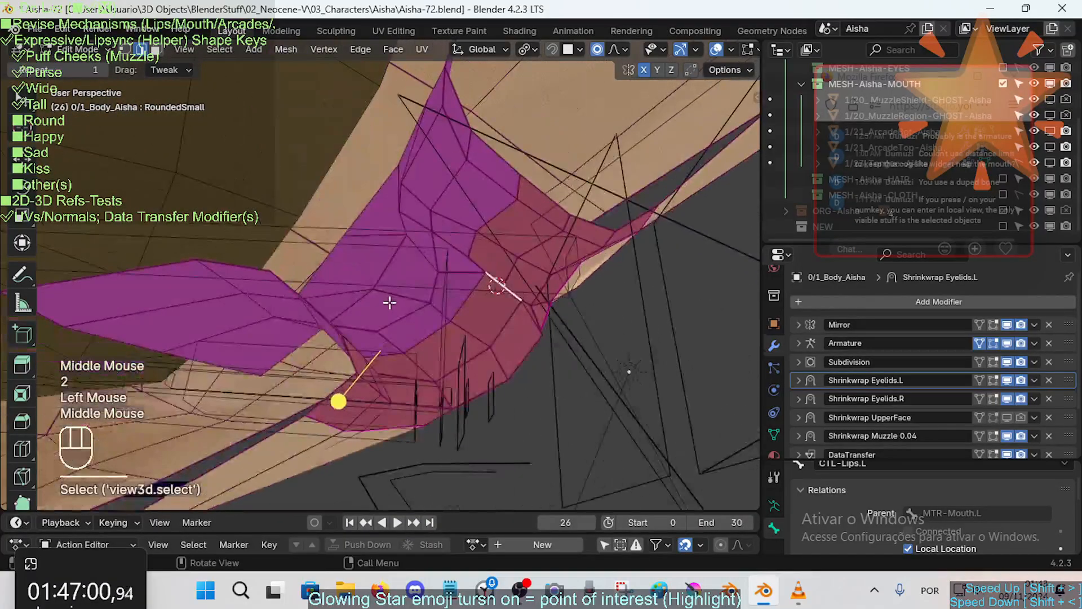
key("g")
key("g")
left_click(483, 293)
middle_click_drag(482, 293, 364, 289)
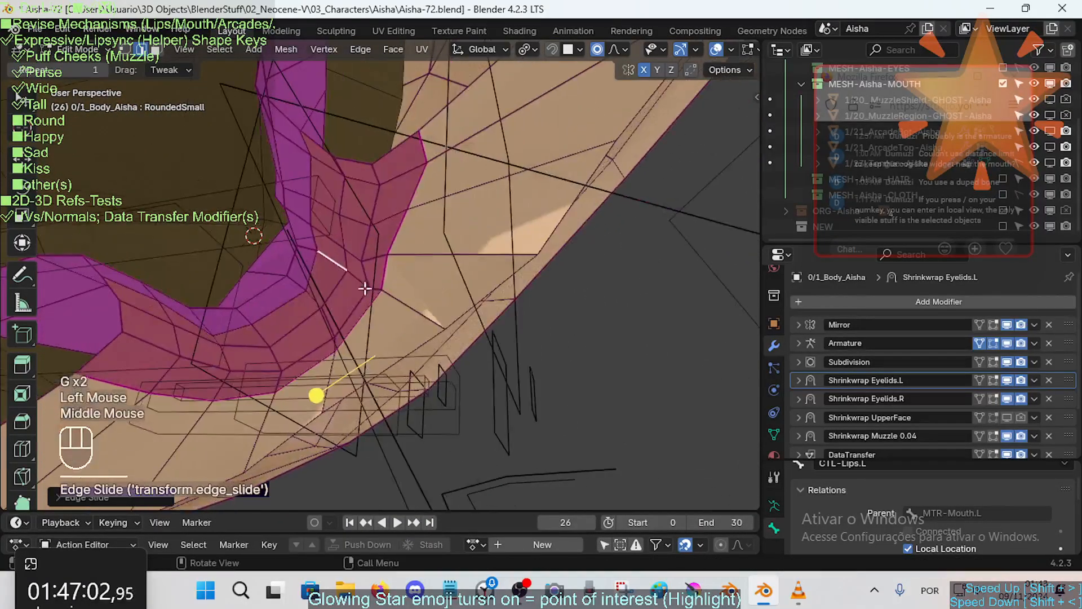
Step: Slide two inner mouth vertices at the side corner along their edges, one after the other
key("g")
key("g")
left_click(275, 274)
left_click(301, 248)
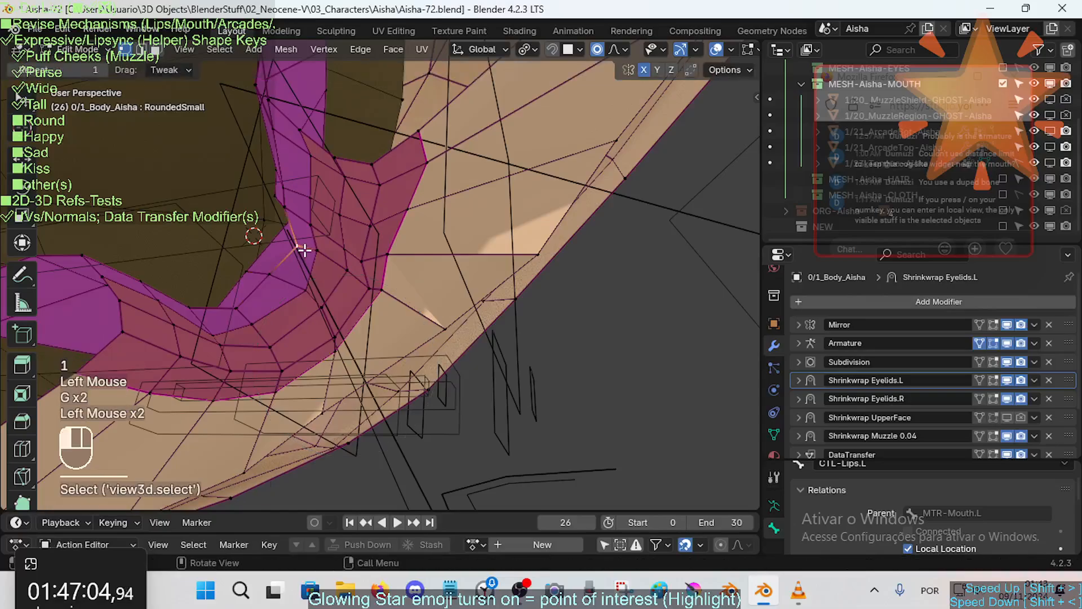
key("g")
key("g")
left_click(296, 248)
Step: Smooth the outer lip face loop again after the inner corner adjustments
middle_click_drag(296, 248, 383, 292)
left_click(357, 279, "alt+shift")
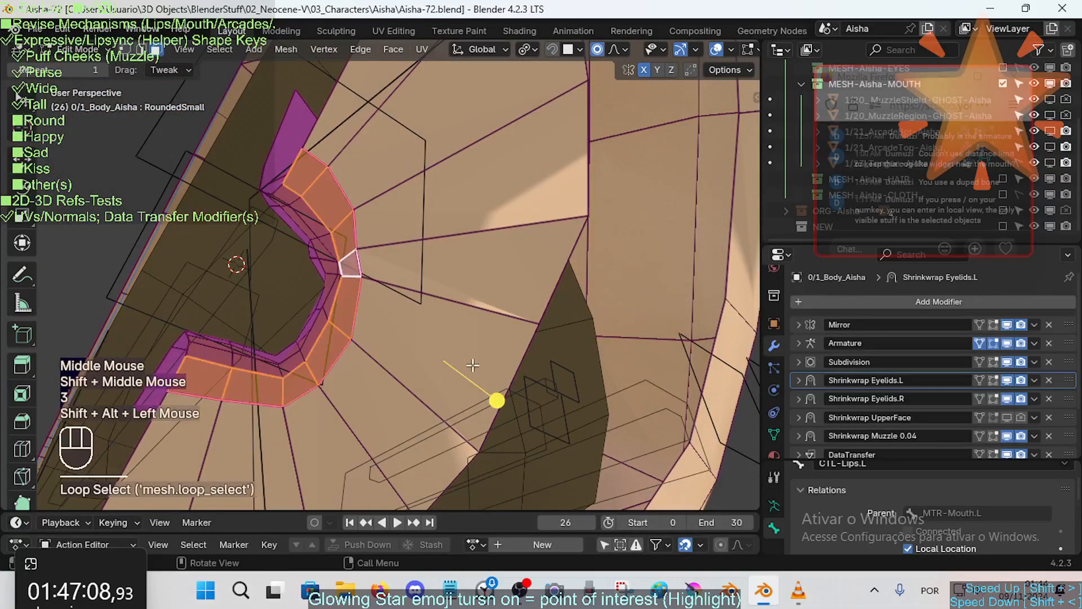
left_click_drag(496, 400, 514, 404)
middle_click_drag(292, 288, 418, 304)
left_click(379, 300)
key("alt+a")
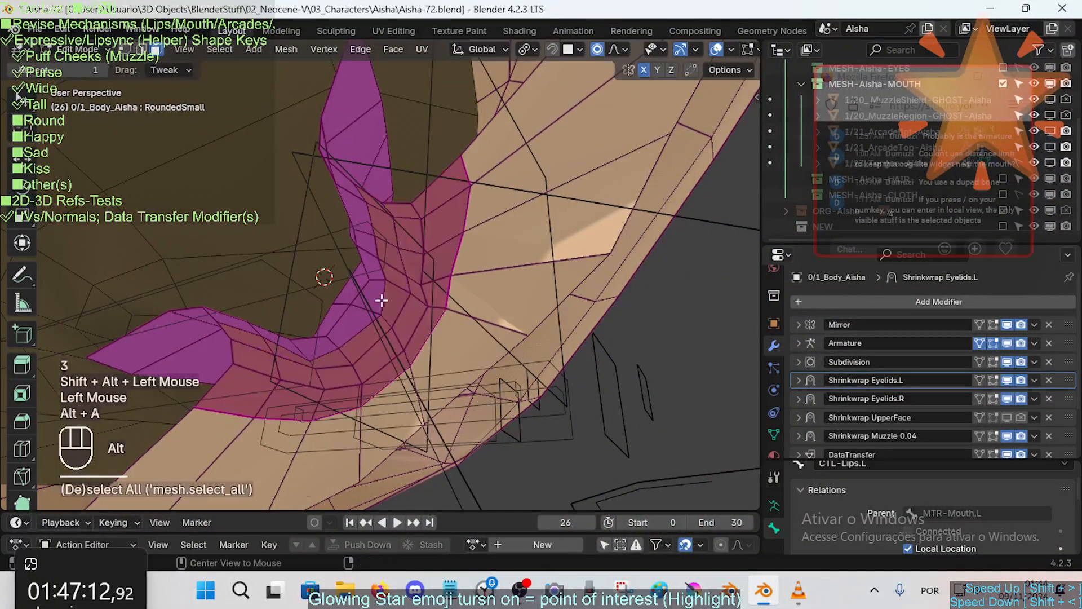
Step: Select the thin face loop on the inner side of the lip rim and smooth it
left_click(407, 281, "alt+shift")
key("alt+a")
left_click(400, 288, "alt+shift")
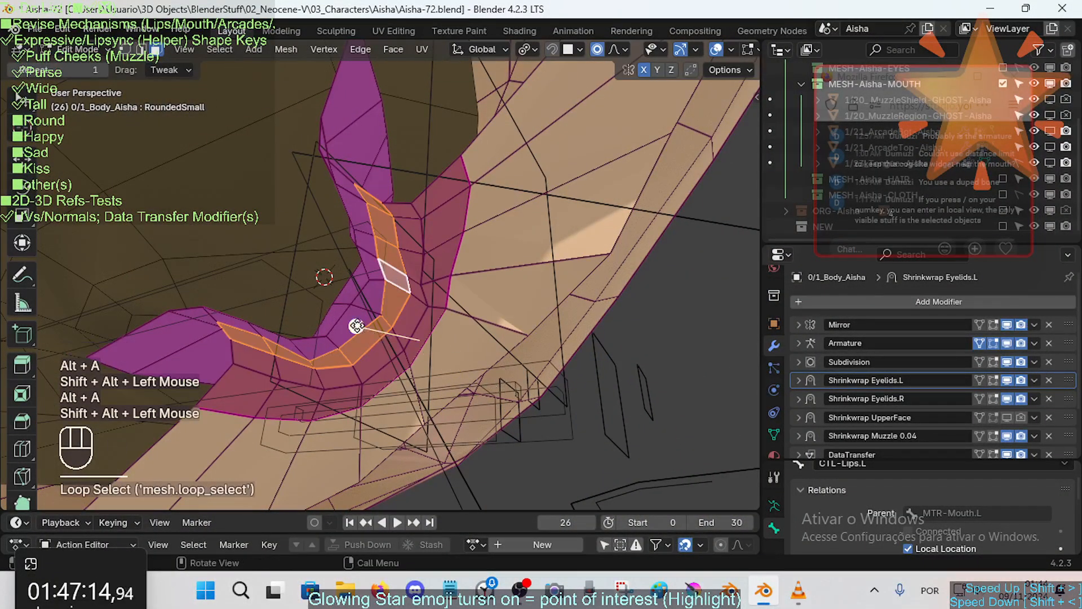
left_click(356, 326)
Step: Reposition two neighbouring vertices at the upper side corner of the inner lip rim, one at a time
middle_click_drag(356, 326, 355, 284)
key("1")
left_click(355, 283)
key("g")
left_click(367, 300, "shift")
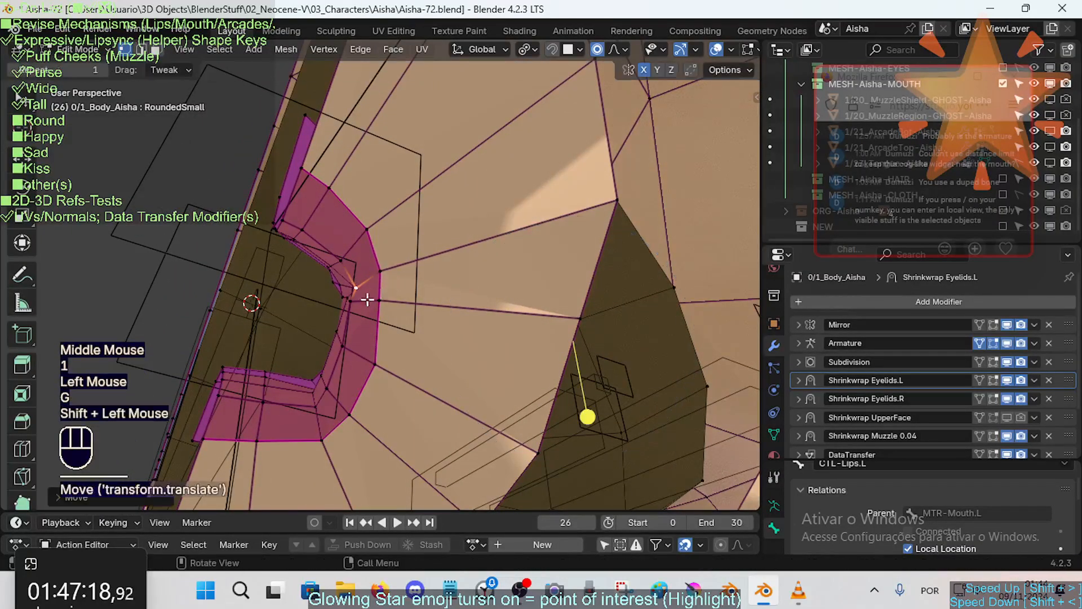
left_click(367, 300)
key("g")
left_click(365, 301, "shift")
middle_click_drag(365, 302, 374, 337)
key("3")
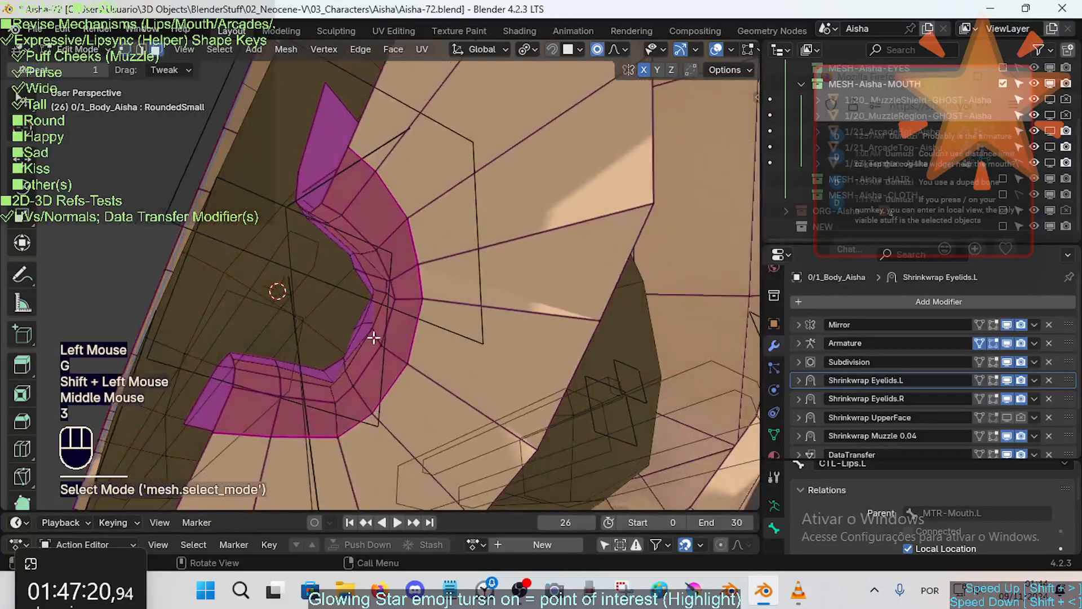
Step: Select the neighbouring face loops on the inner side of the lip rim, smooth them and clear the selection
left_click(379, 334, "alt+shift")
middle_click_drag(362, 267, 418, 279)
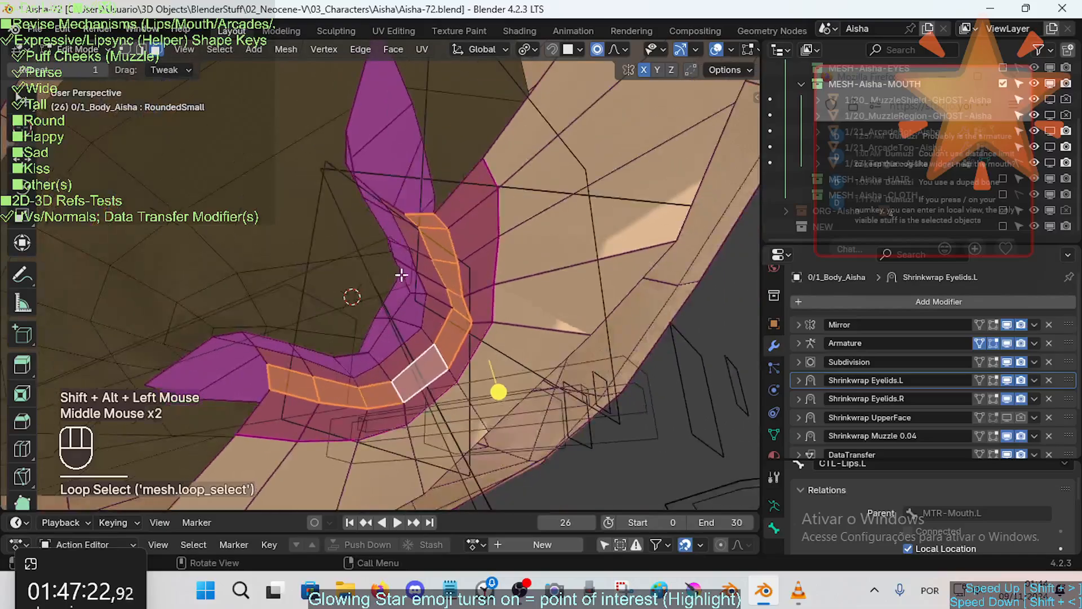
left_click(418, 278, "alt+shift")
left_click(440, 369)
key("alt+a")
key("1")
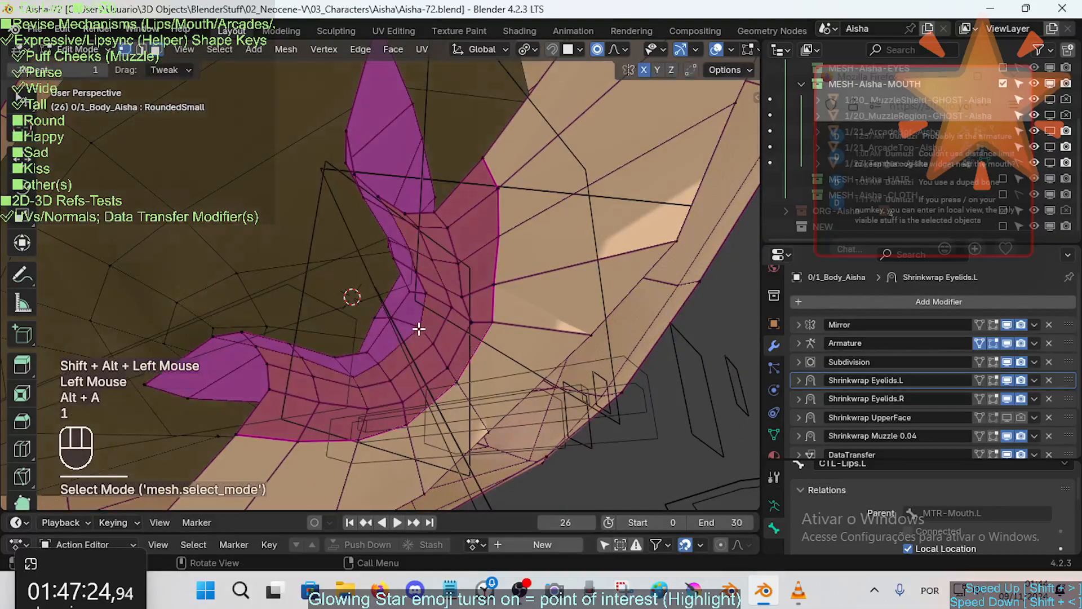
Step: Finely reposition a single vertex on the inner mouth lining at the side corner
left_click(402, 327)
key("g")
left_click(402, 326, "shift")
Step: Move the inner lip edge at the side corner outward in two fine adjustments with proportional editing
middle_click_drag(402, 327, 306, 359)
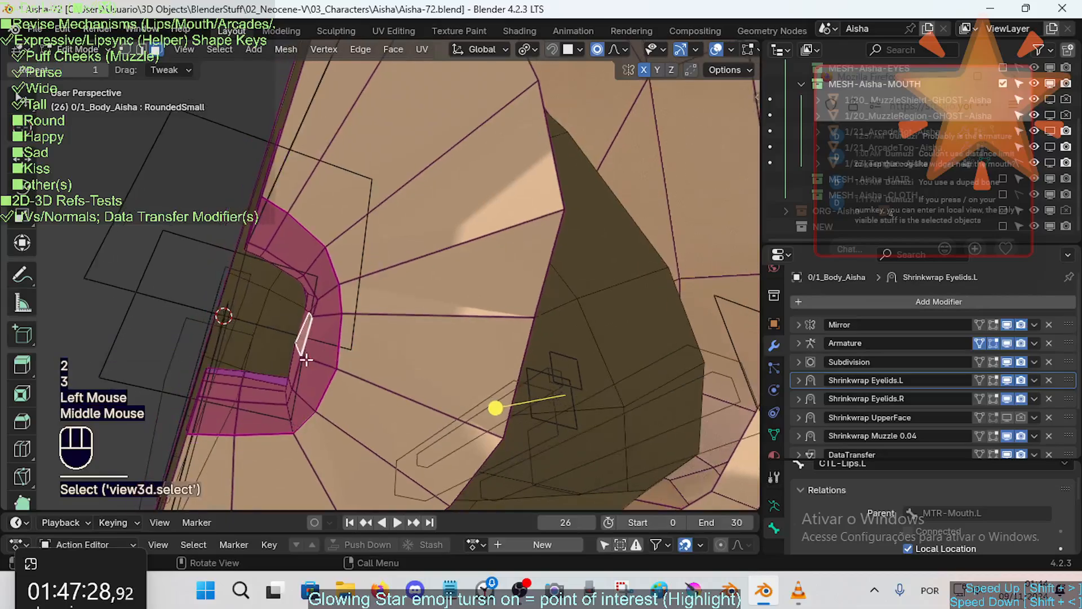
key("g")
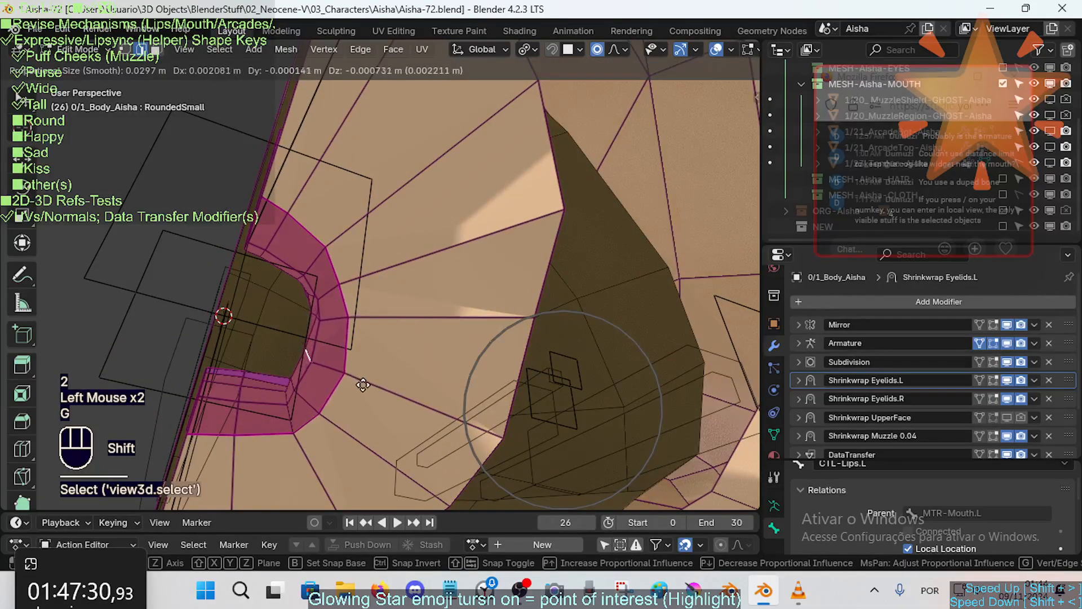
left_click(326, 359, "shift")
key("g")
left_click(317, 375, "shift")
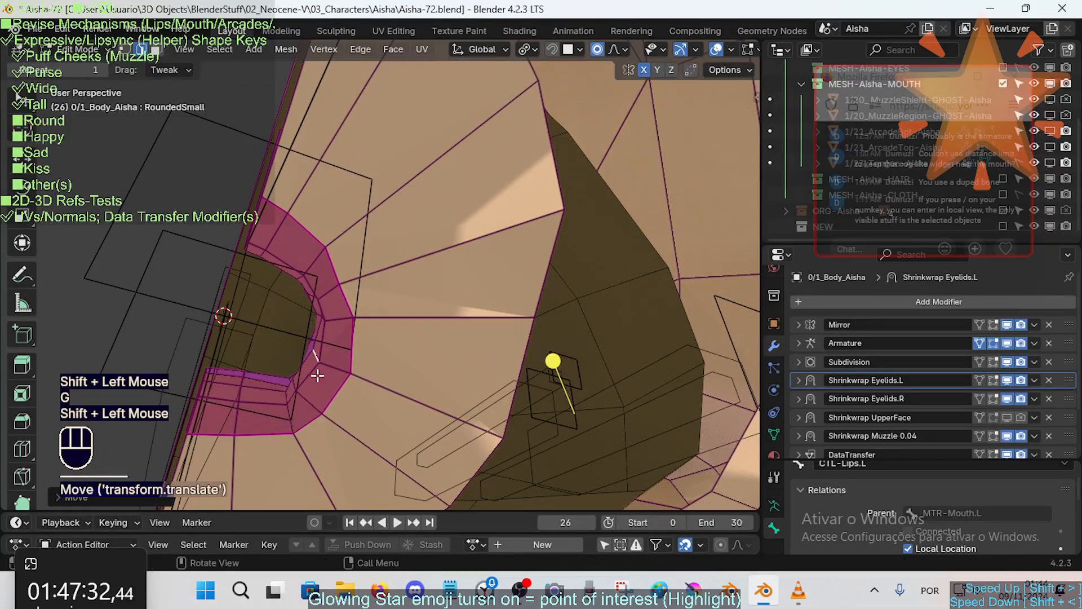
Step: Select only the thin inner lip face loop, smooth it and clear the selection
left_click(276, 396, "alt+shift")
key("alt+a")
left_click(275, 396, "alt+shift")
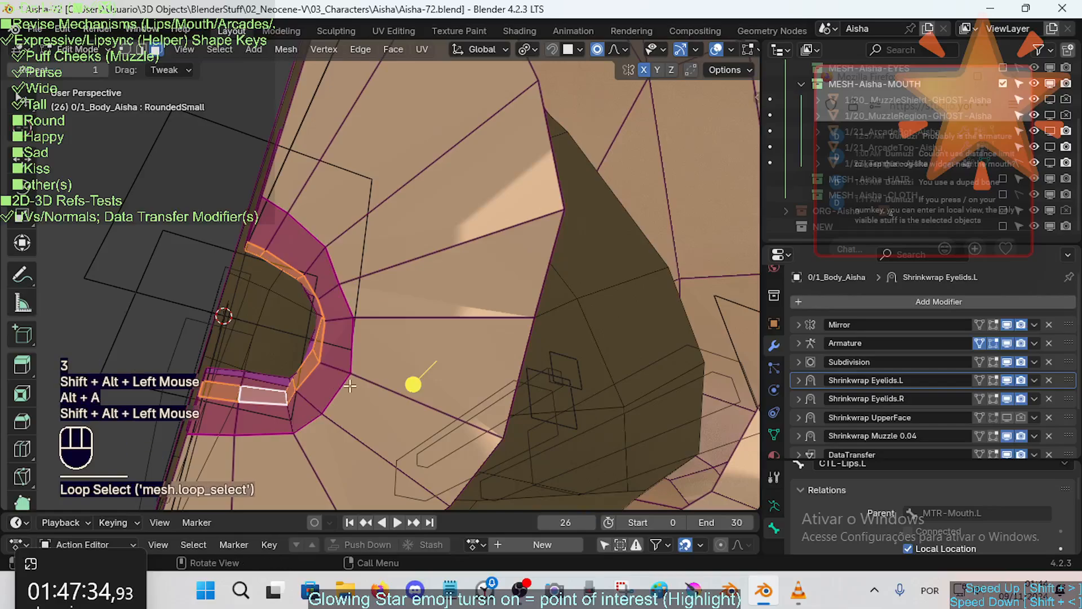
left_click(423, 382)
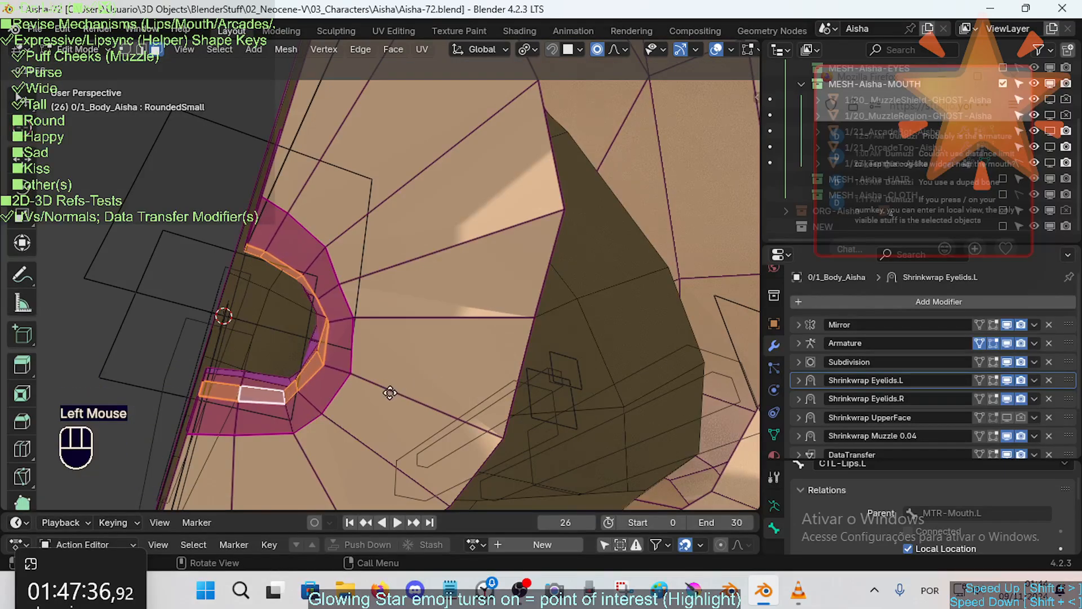
key("alt+a")
Step: Select the outer edge loop of the skin ring around the lips and slide it inward along its edges
middle_click_drag(283, 355, 309, 360)
scroll(416, 379, "down", 2)
middle_click_drag(415, 379, 387, 378)
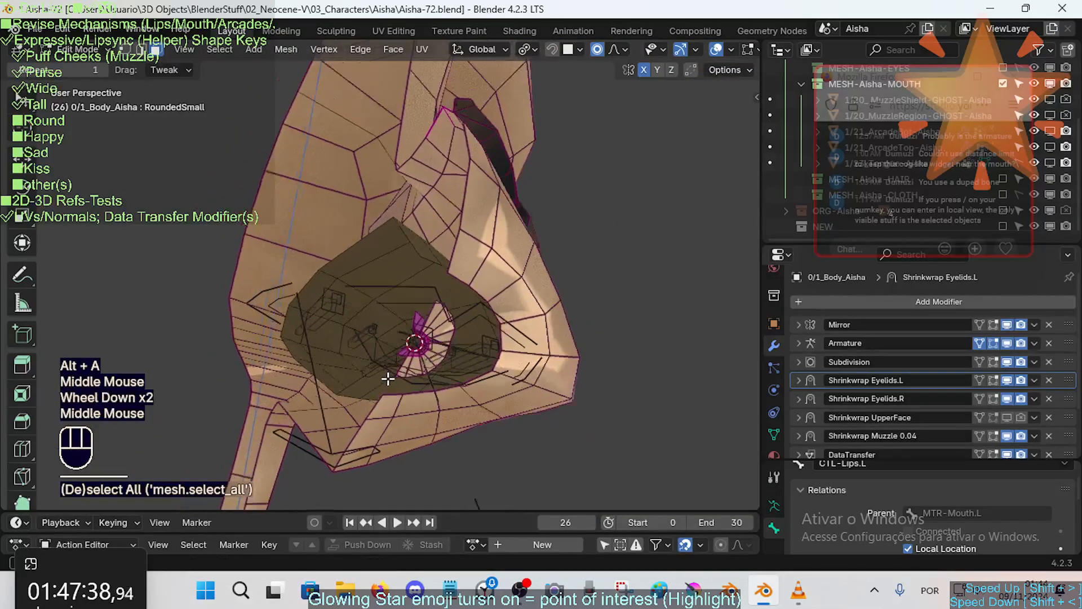
key("shift+grave")
key("w")
key("d")
key("d")
key("d")
key("d")
key("w")
key("d")
key("w")
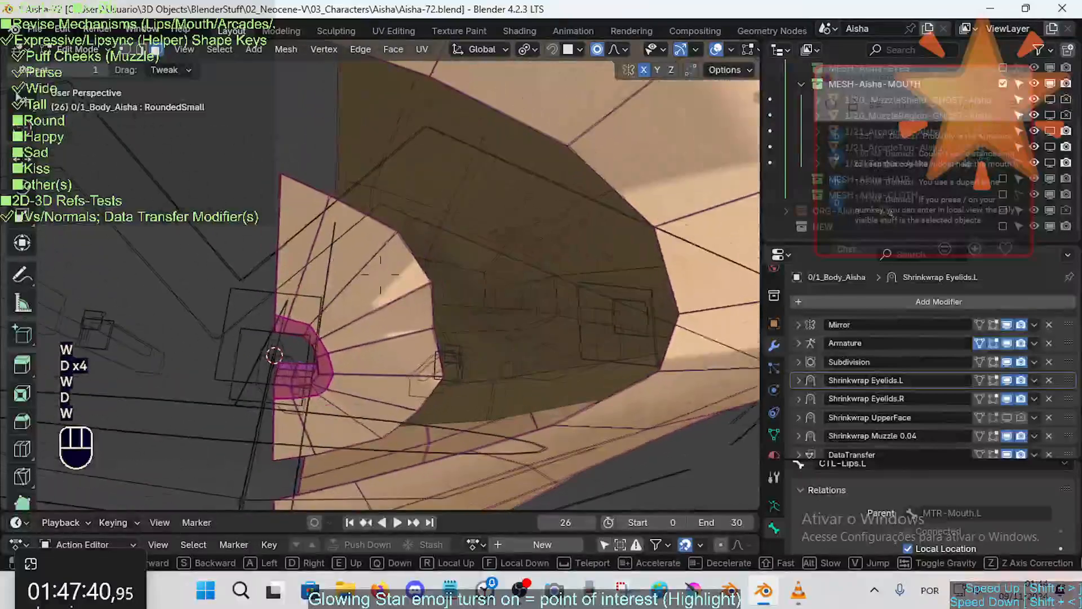
key("w")
left_click(367, 342)
key("2")
key("a")
left_click(450, 273, "alt+shift")
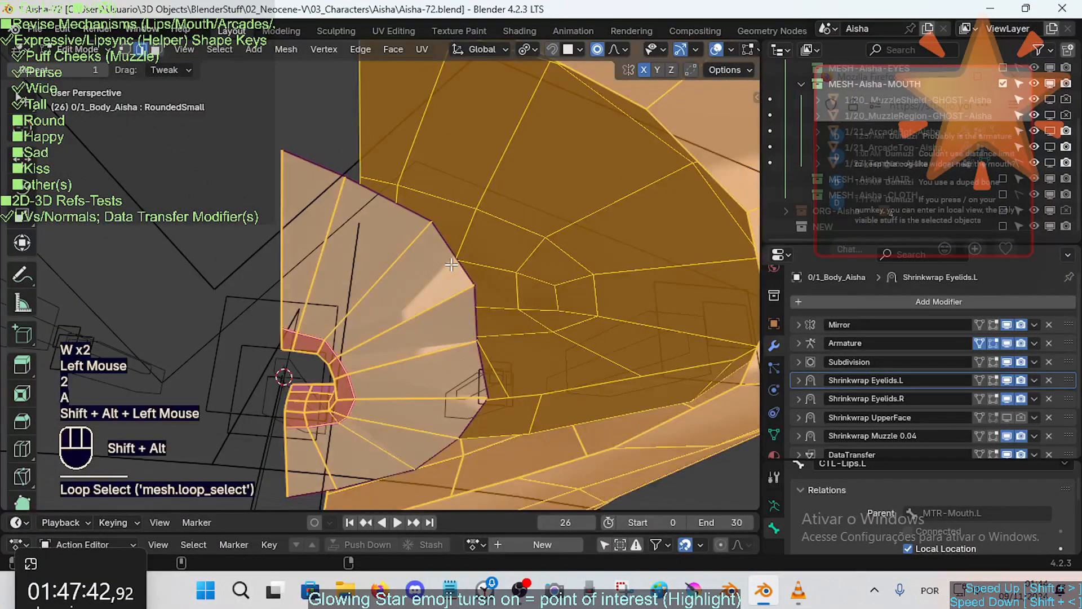
key("alt+a")
left_click(451, 273, "alt+shift")
key("g")
key("g")
left_click(431, 282)
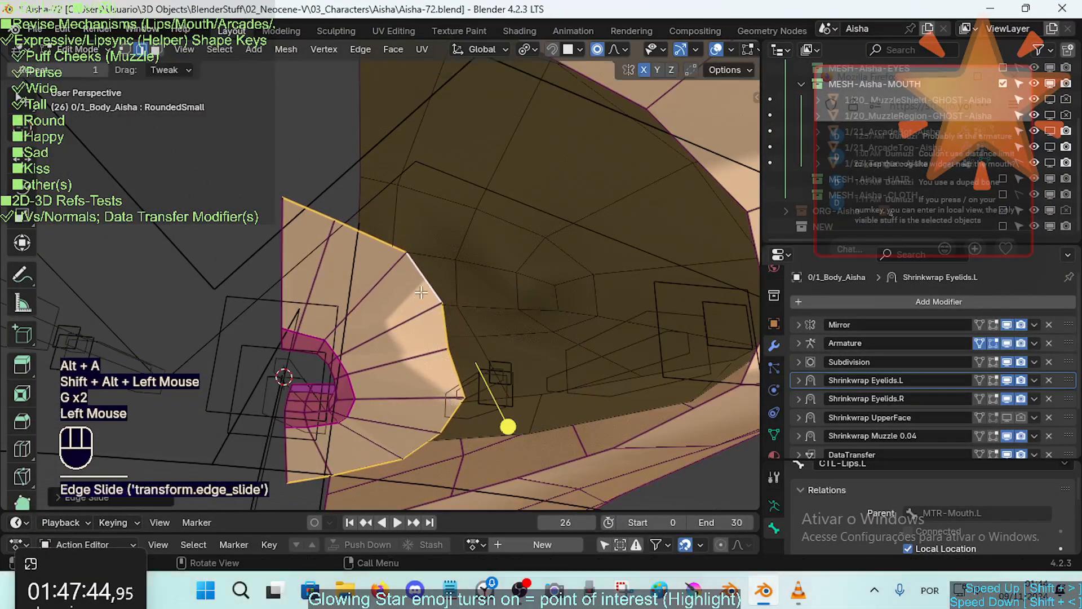
Step: Select the face loop of the skin ring surrounding the lips and smooth it
middle_click_drag(431, 282, 389, 307)
key("3")
left_click(381, 313, "alt+shift")
left_click(482, 424)
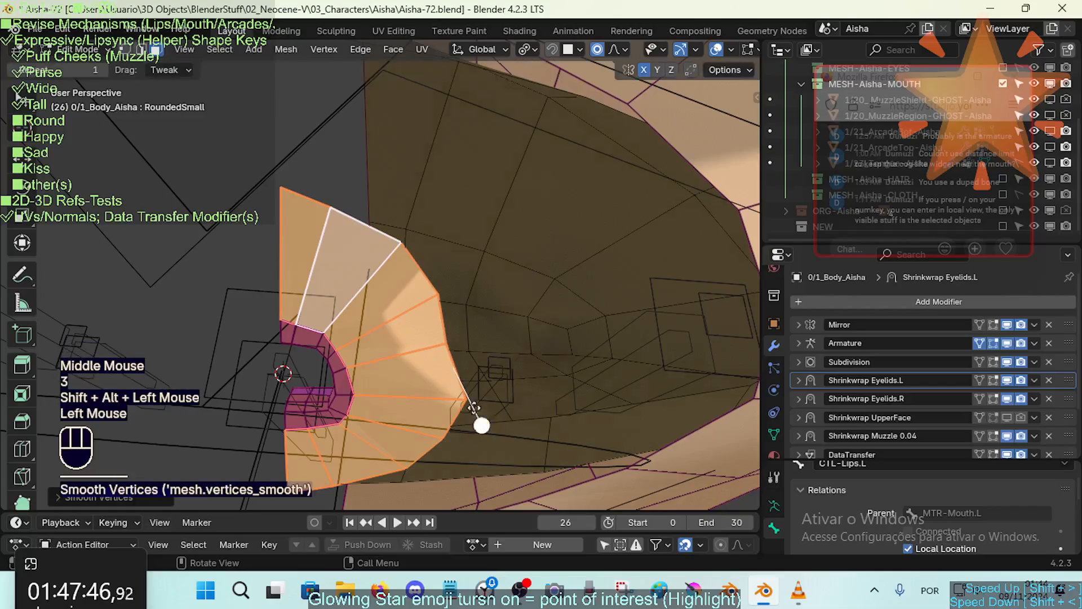
Step: Slide the side, upper and top centre vertices of the skin ring's outer border along their edges, one by one
key("1")
left_click(451, 397)
key("g")
key("g")
left_click(457, 393)
left_click(401, 245)
key("g")
key("g")
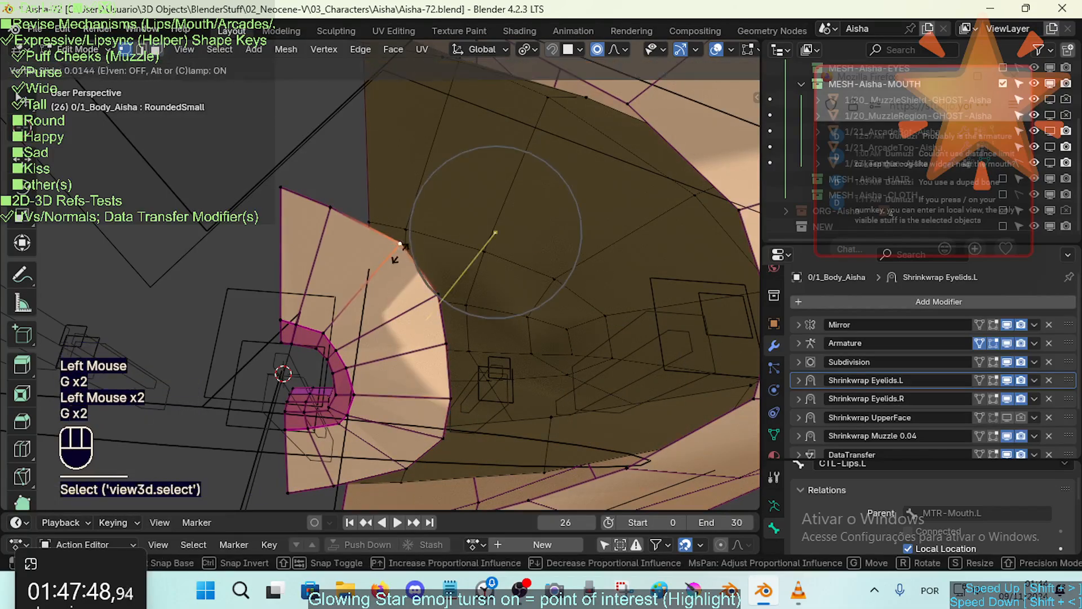
left_click(353, 224)
left_click(283, 186)
key("g")
key("g")
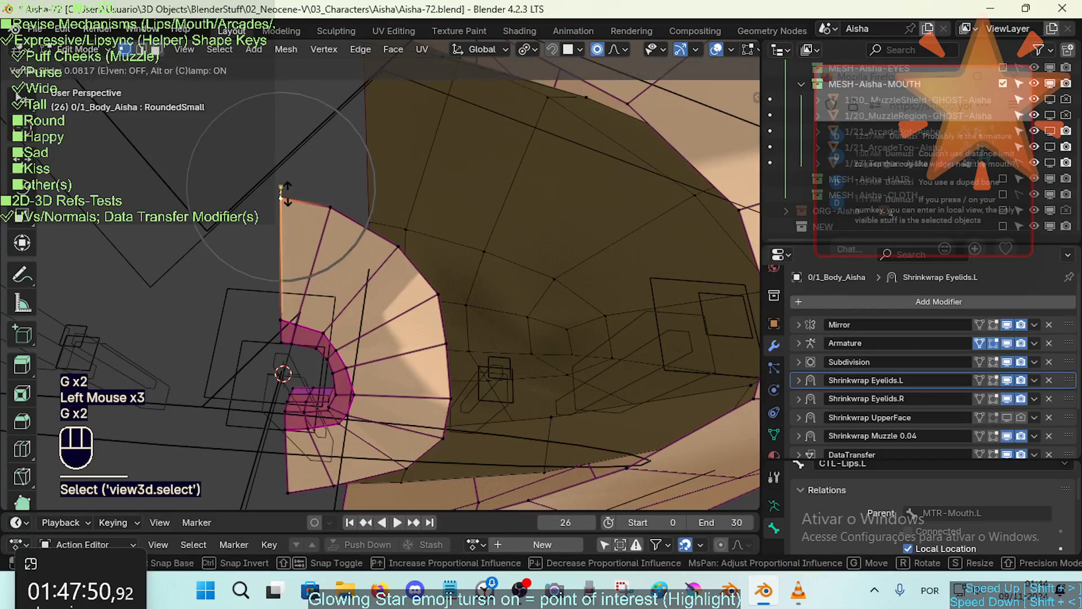
left_click(283, 192)
Step: Adjust the inner mouth lining at the side corner, turning off proportional editing before repositioning a lining vertex there
middle_click_drag(365, 277, 572, 318, "shift")
scroll(398, 290, "up", 1)
scroll(403, 323, "up", 2)
left_click(392, 336)
key("g")
left_click(420, 333, "shift")
key("1")
left_click(550, 300)
key("g")
key("Escape")
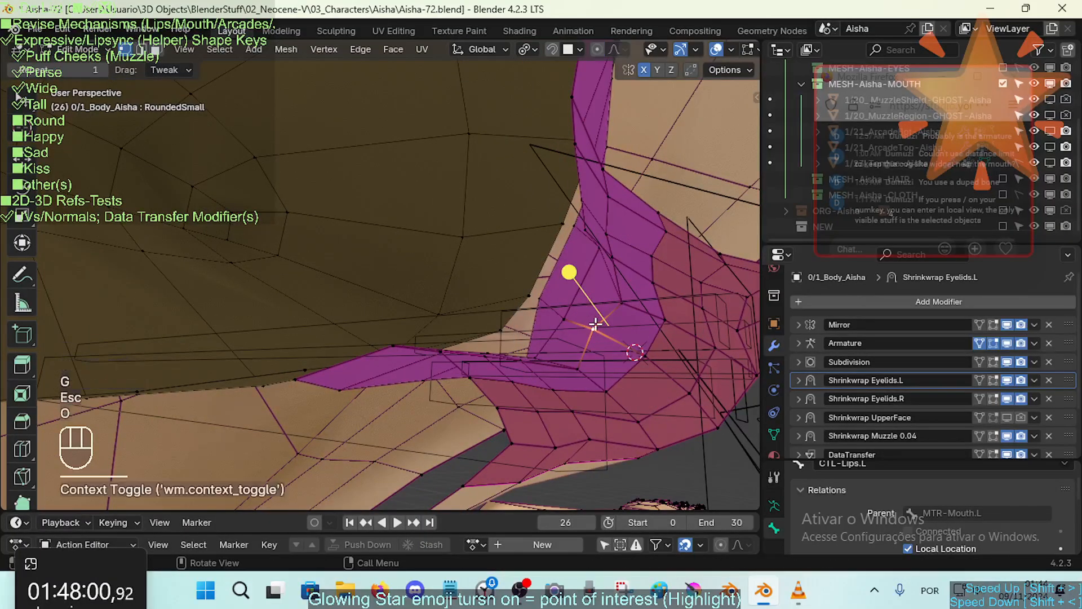
key("g")
left_click(606, 329)
Step: Pull the vertices along the rear border of the purple mouth lining closer to the side corner
left_click(558, 318)
middle_click_drag(558, 318, 566, 327)
key("g")
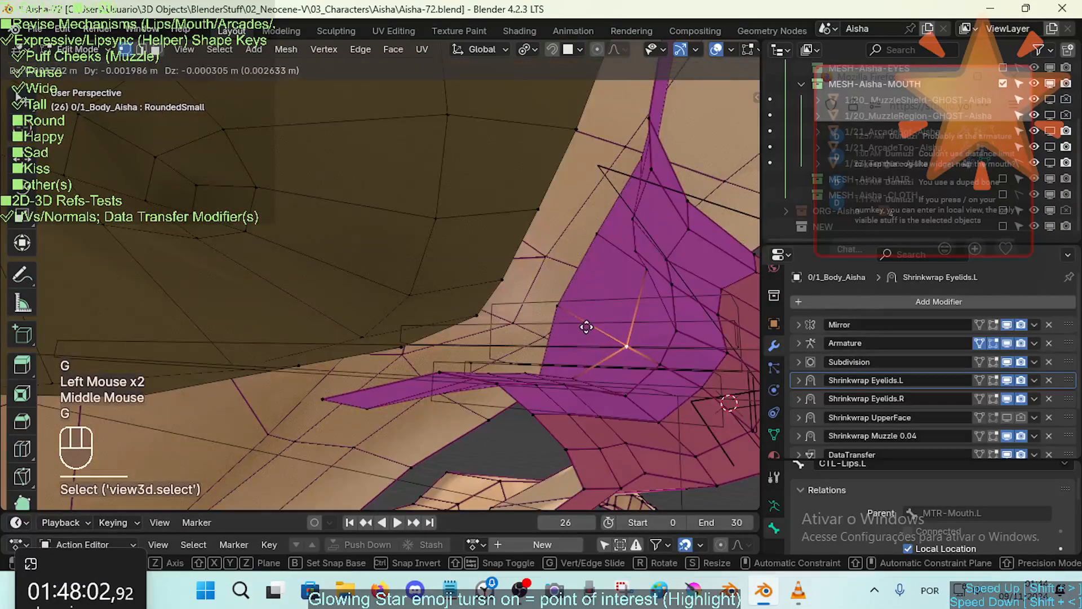
left_click(596, 248)
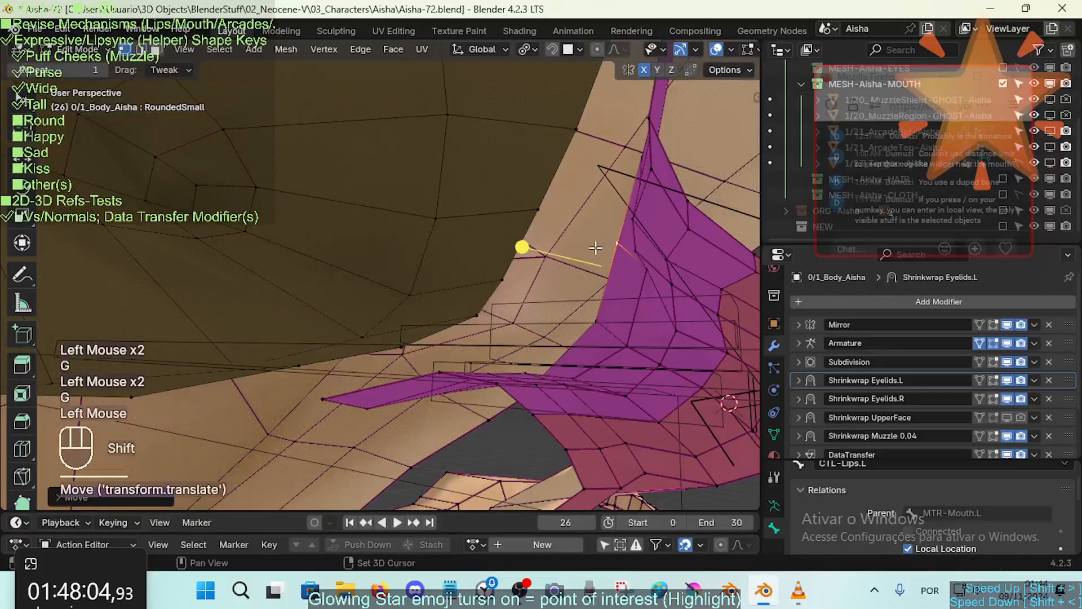
Step: Select the rearmost face loop of the purple mouth lining and smooth it
middle_click_drag(595, 248, 502, 278, "shift")
key("shift+grave")
key("shift+a")
key("shift+s")
key("s")
key("d")
key("w")
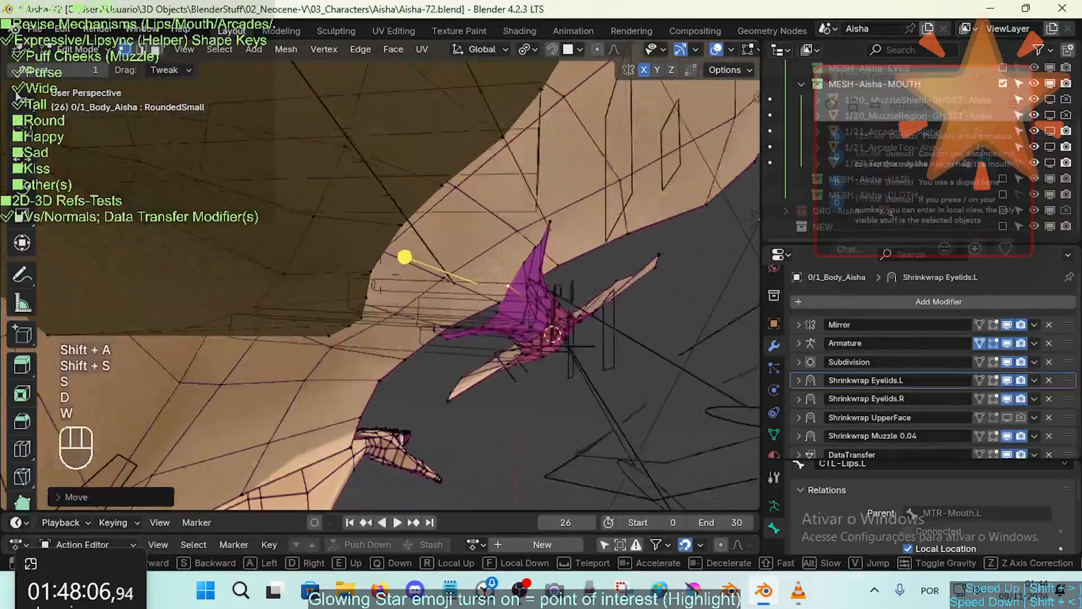
key("d")
left_click(507, 254)
key("3")
left_click(489, 319, "alt+shift")
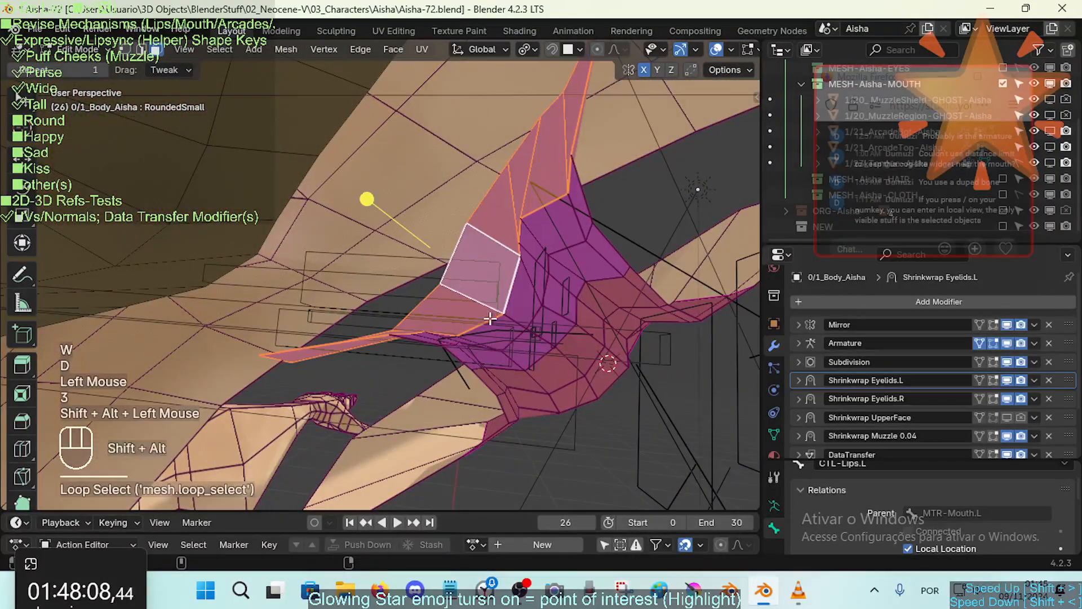
left_click(370, 200)
Step: Select a cross edge on the upper part of the mouth lining, then move and scale it
key("1")
left_click(534, 211)
key("2")
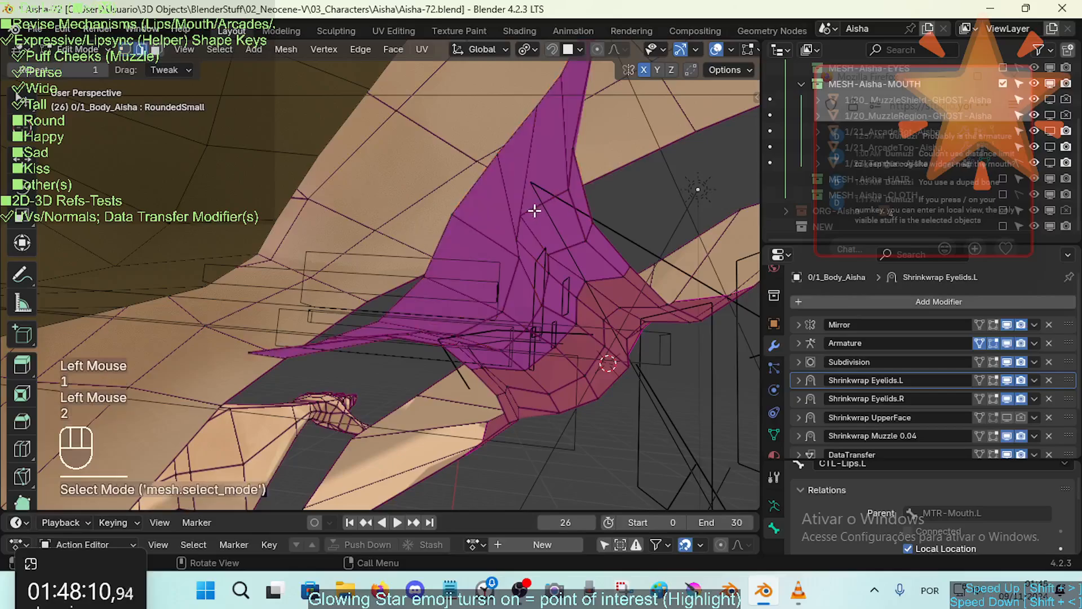
left_click(534, 211)
key("g")
left_click(549, 208, "shift")
key("s")
left_click(582, 196)
Step: Finely reposition two neighbouring vertices on the upper part of the mouth lining, one at a time
key("1")
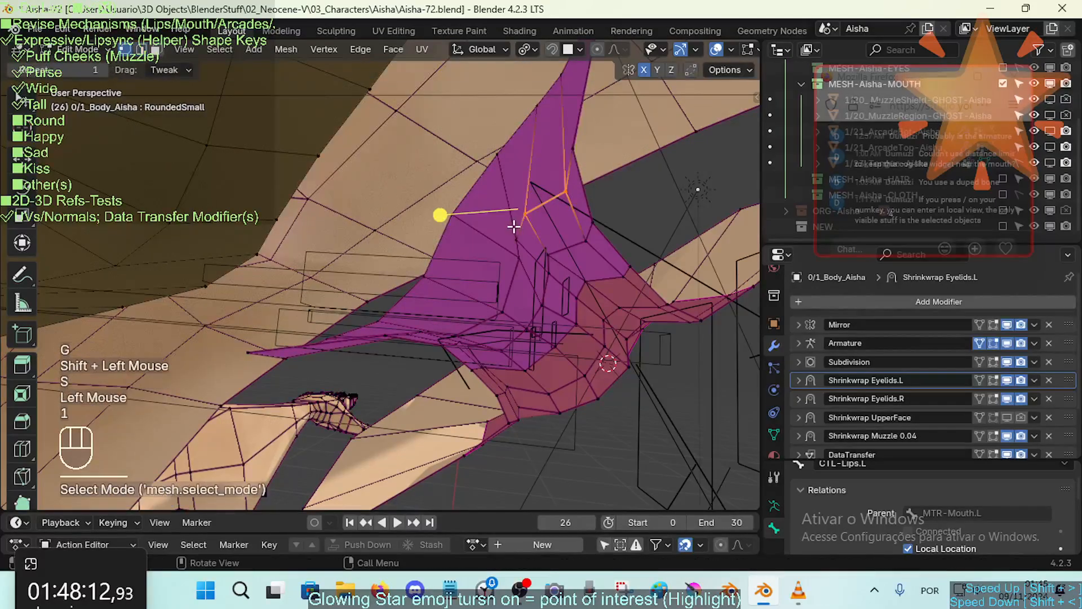
left_click(514, 235)
key("g")
left_click(517, 230, "shift")
left_click(524, 211)
key("g")
left_click(545, 200, "shift")
Step: Shift an upper middle vertex of the mouth lining and lower its rear border near the side
left_click(518, 232)
key("g")
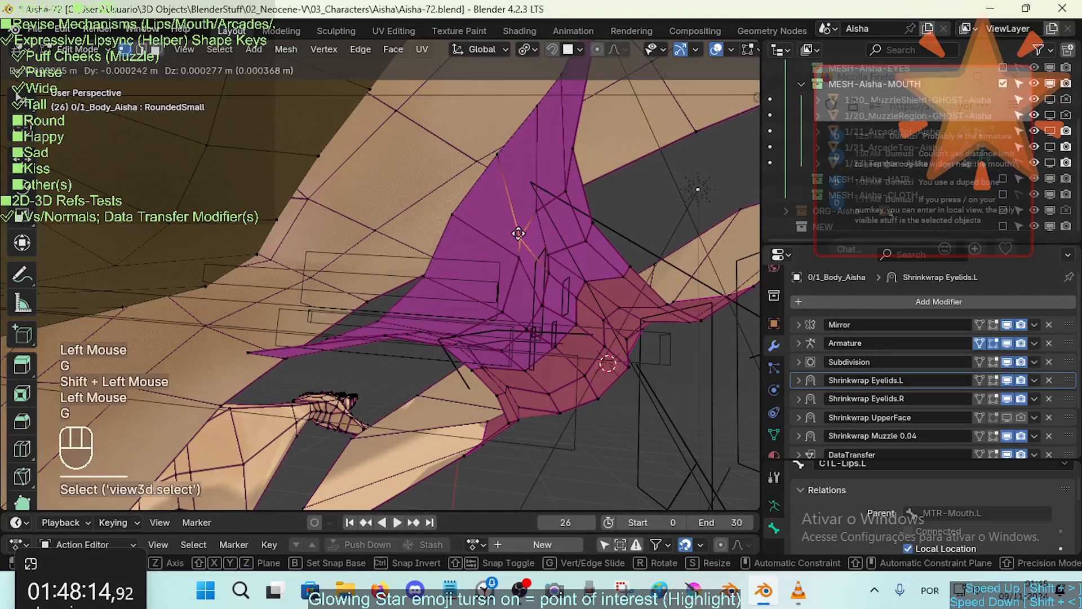
left_click(509, 264)
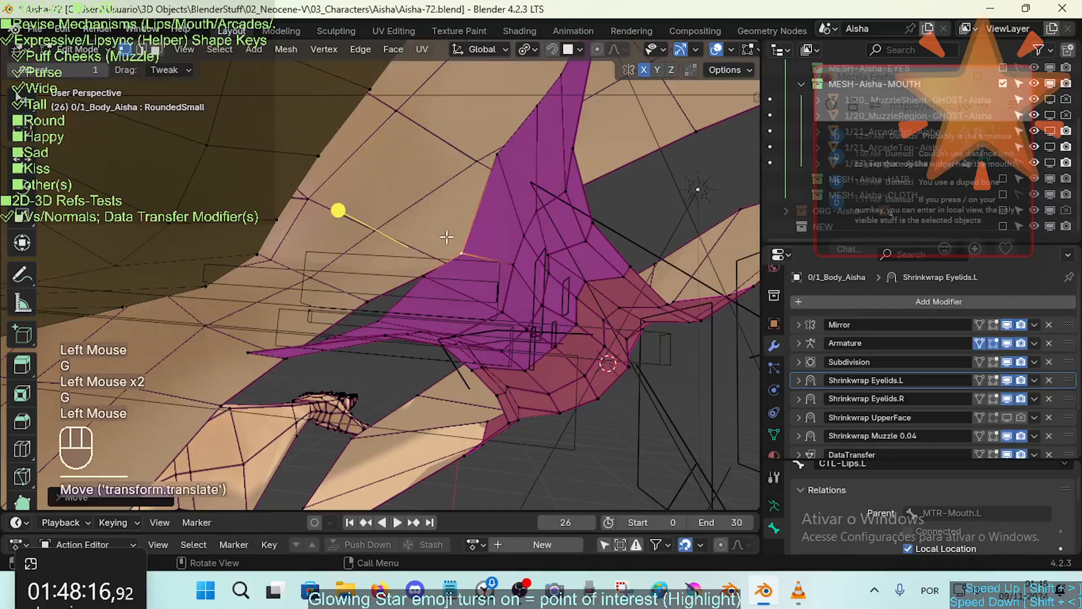
key("g")
left_click(439, 270)
Step: Return to the front of the mouth, smooth the thin inner lip face loop and clear the selection
middle_click_drag(439, 271, 350, 290)
key("shift+grave")
key("d")
key("s")
key("a")
key("q")
key("w")
key("d")
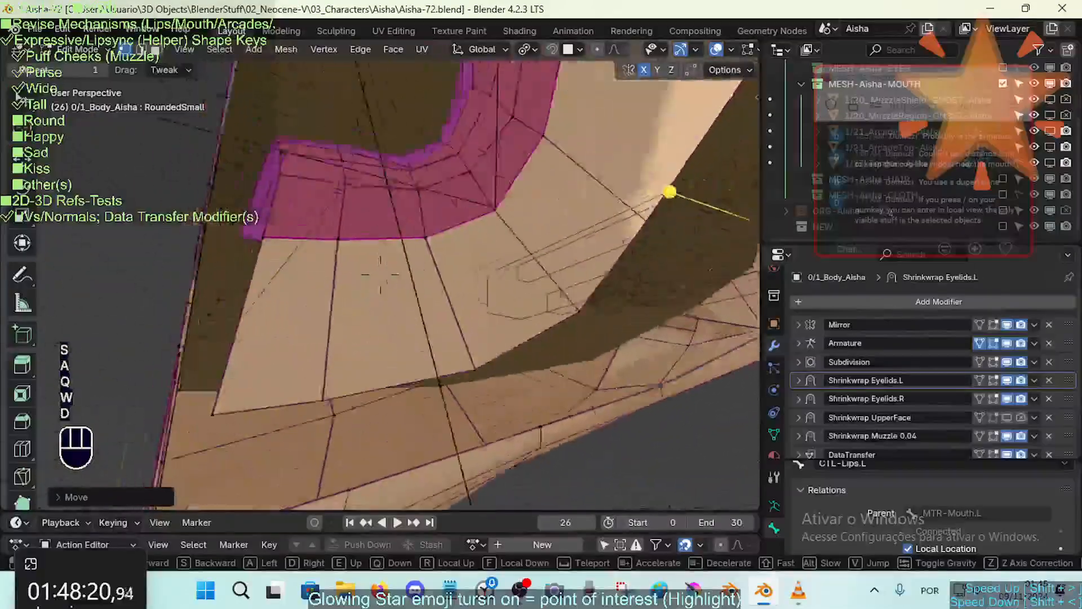
key("e")
key("s")
left_click(418, 303)
key("3")
left_click(422, 297, "alt+shift")
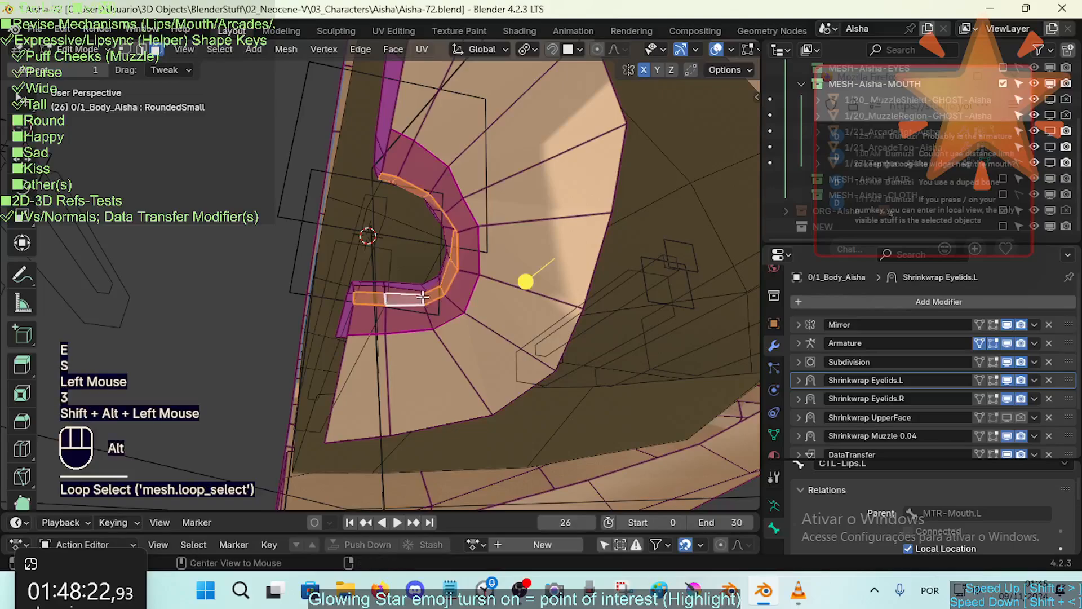
key("alt+a")
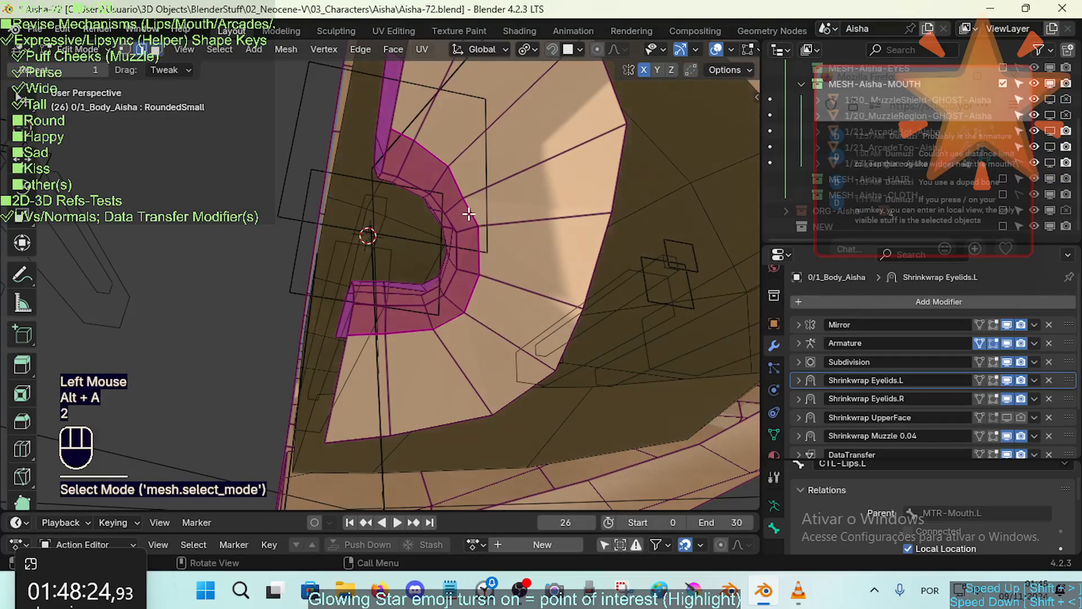
Step: Smooth the outer lip rim edge loop and slide it slightly inward along its edges
left_click(620, 303)
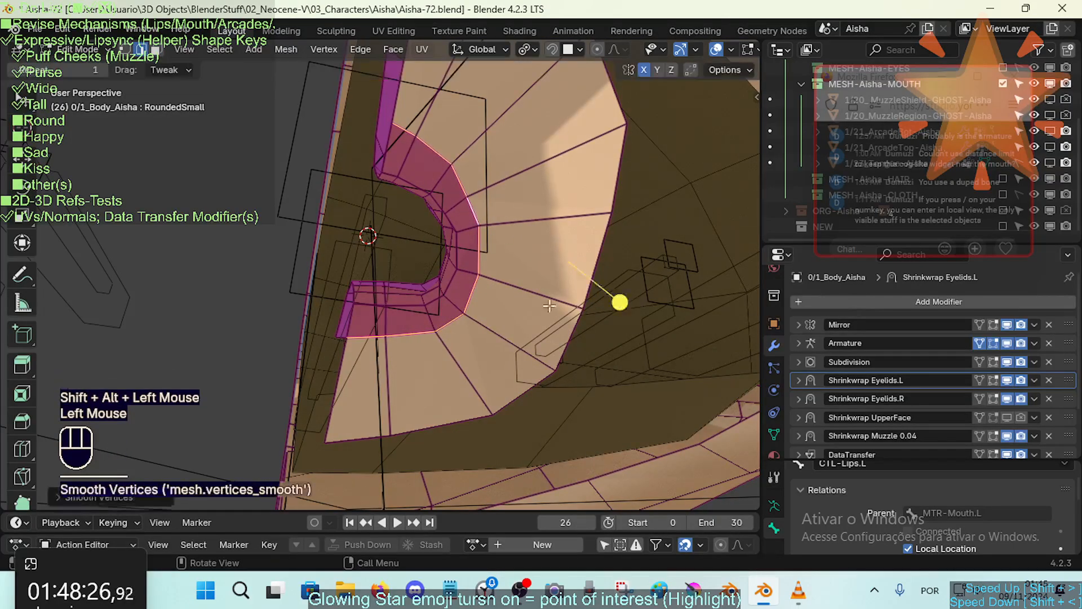
key("1")
key("2")
key("g")
key("g")
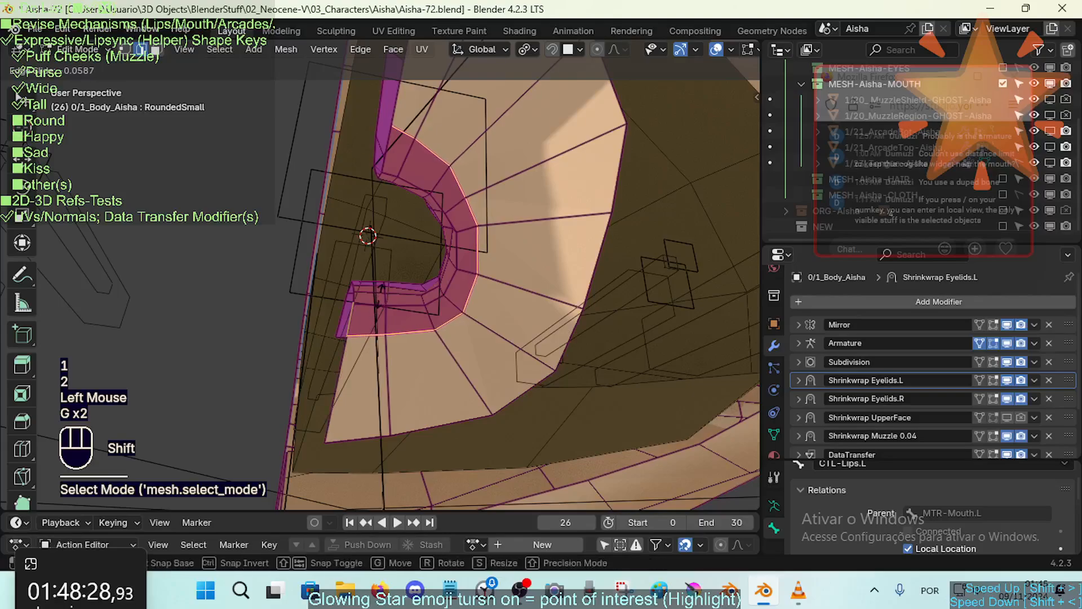
left_click(620, 302, "shift")
Step: Check the mouth opening in Object Mode, then slide the two topmost outer lip rim vertices along their edges in Edit Mode
mouse_move(474, 305)
middle_mouse_down()
mouse_move(446, 296)
mouse_move(474, 305)
middle_mouse_up()
key("Tab")
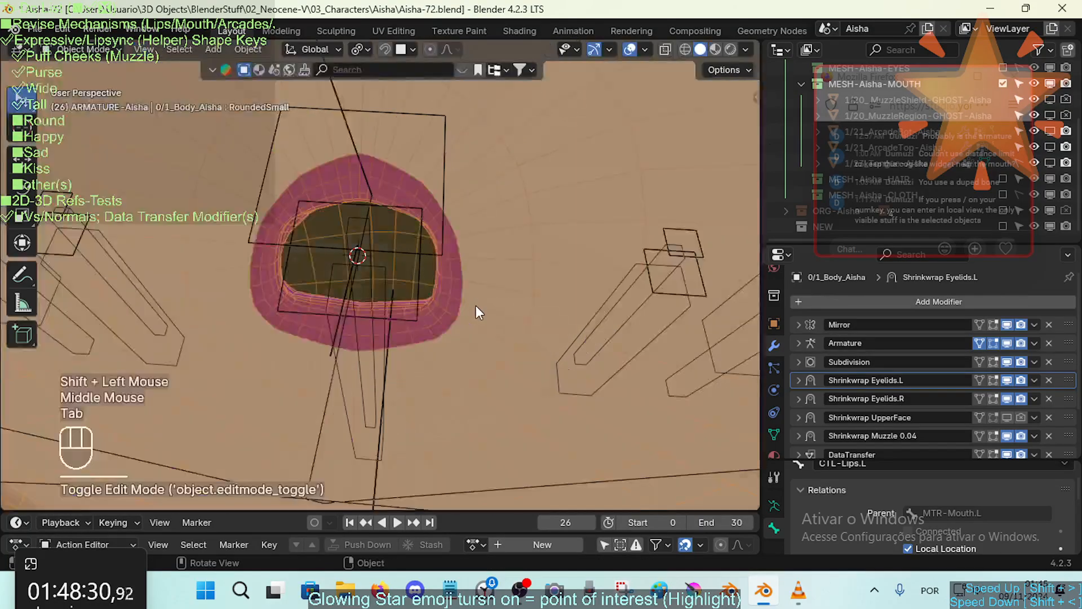
middle_click_drag(435, 242, 433, 291, "shift")
key("Tab")
scroll(400, 258, "up", 1)
key("1")
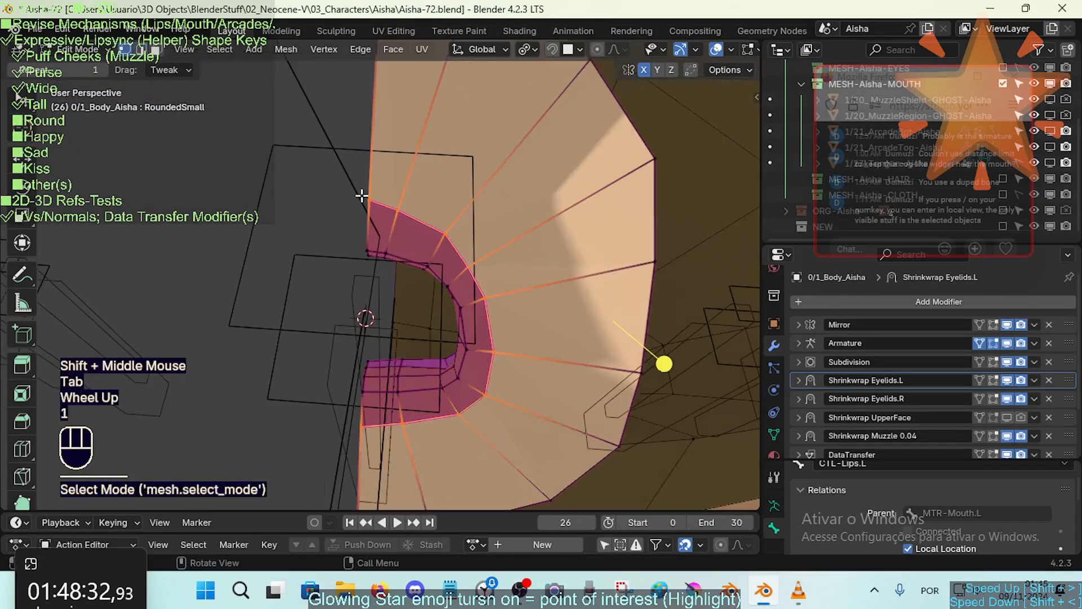
left_click(368, 208)
key("g")
key("g")
left_click(404, 209)
left_click(404, 210)
key("g")
key("g")
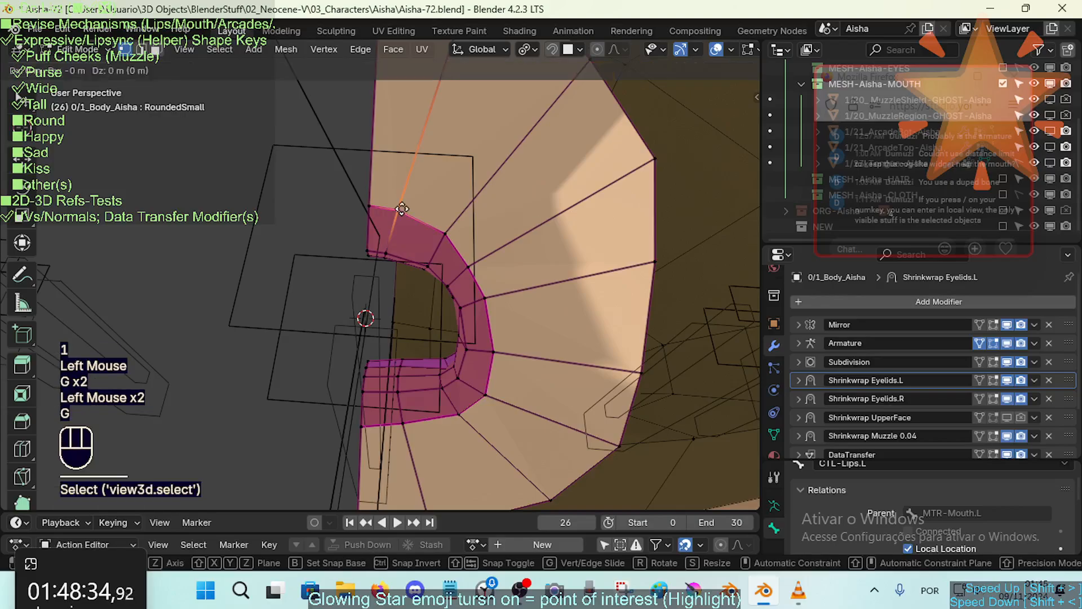
left_click(461, 235)
Step: Select the outer lip face loop, smooth it and examine the mouth shape
key("3")
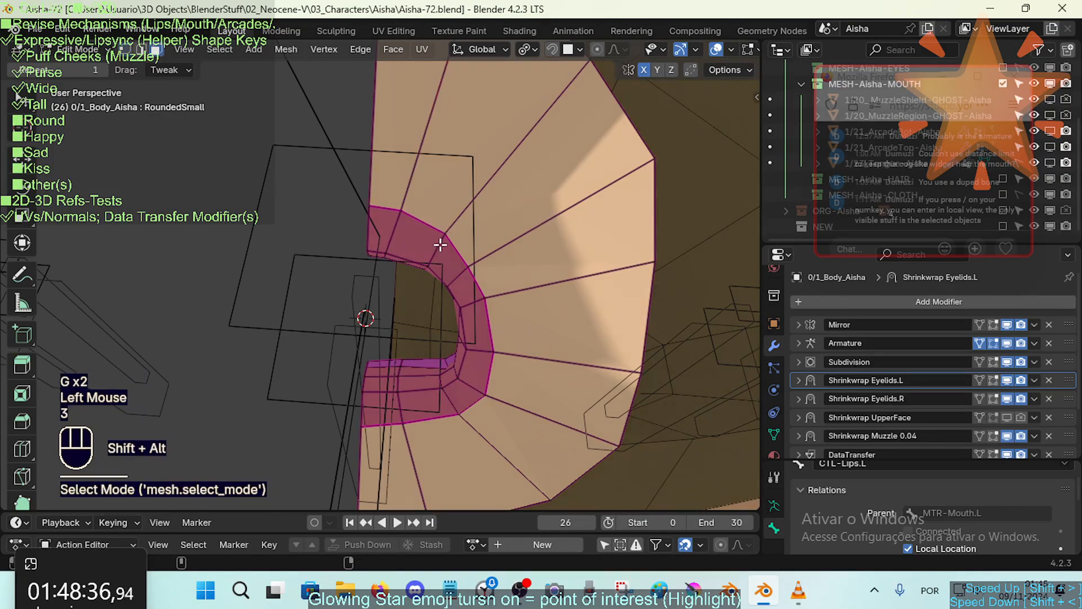
left_click(440, 244, "alt+shift")
left_click(666, 354)
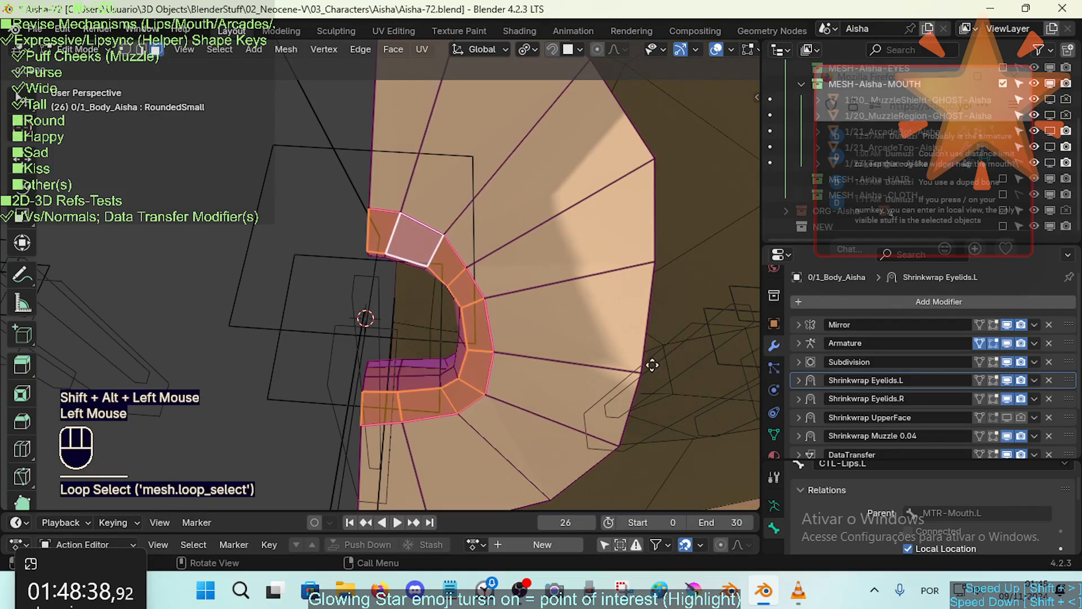
scroll(580, 346, "down", 2)
middle_click_drag(580, 346, 449, 174)
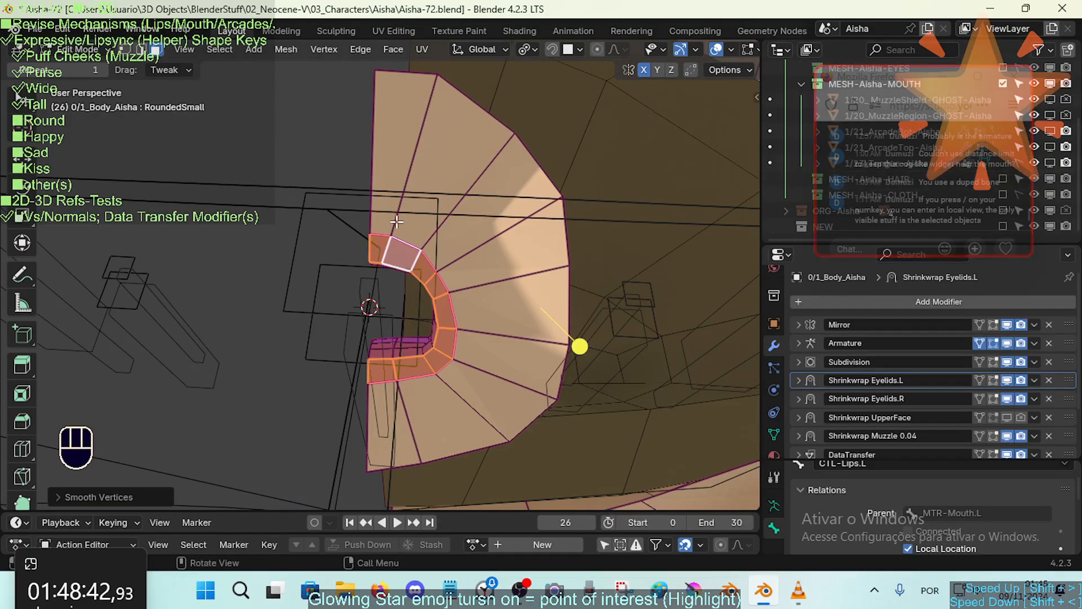
scroll(478, 261, "up", 1)
scroll(478, 261, "down", 2)
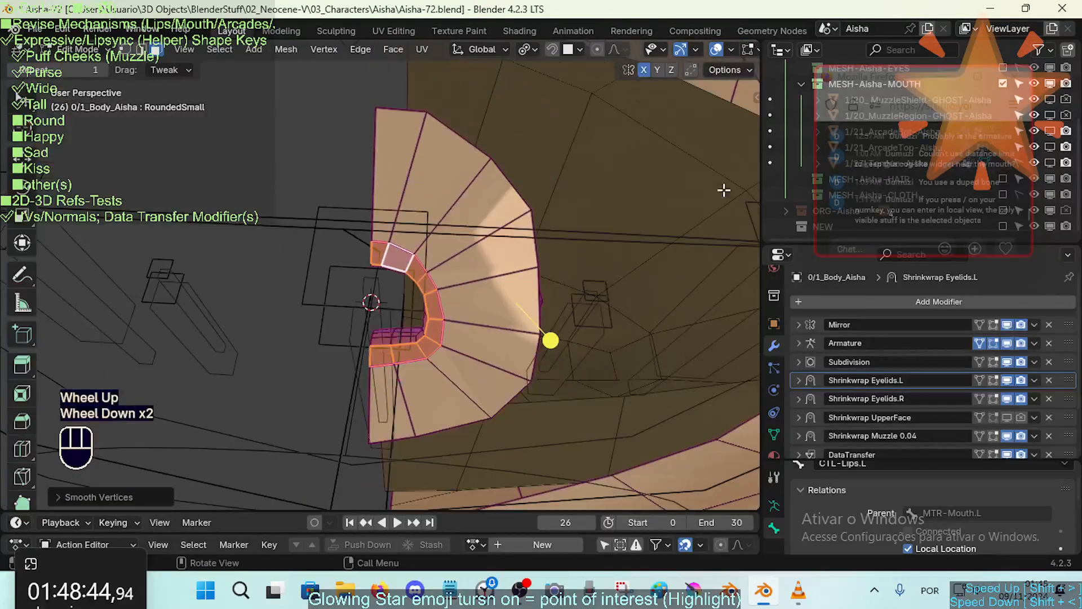
Step: Reveal the hidden body mesh around the isolated lip faces and clear the selection
scroll(438, 259, "down", 1)
middle_click_drag(394, 299, 414, 293, "shift")
scroll(414, 293, "up", 2)
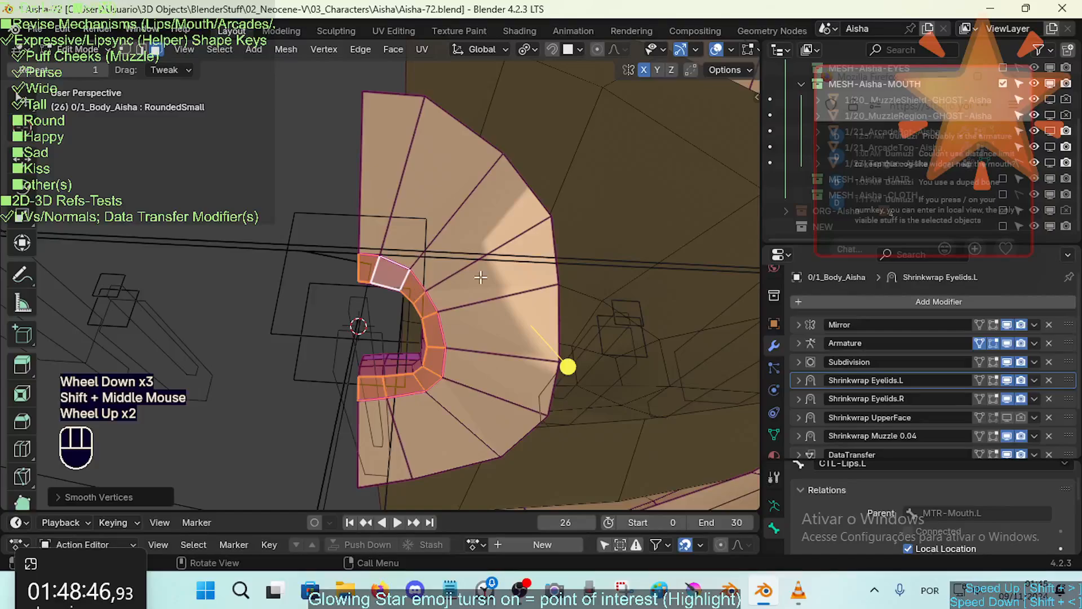
key("2")
key("alt+a")
left_click(508, 243, "alt+shift")
scroll(510, 241, "down", 1)
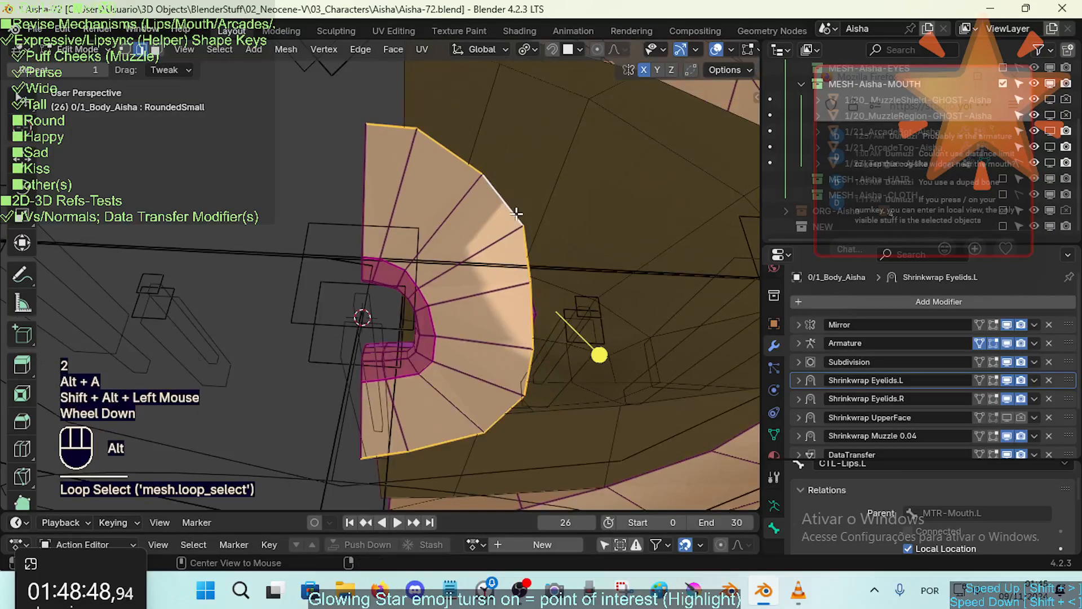
key("alt+h")
key("alt+a")
Step: Slide the first edge loop surrounding the lips slightly inward toward the mouth opening
key("2")
left_click(520, 243, "alt+shift")
scroll(519, 241, "down", 1)
key("g")
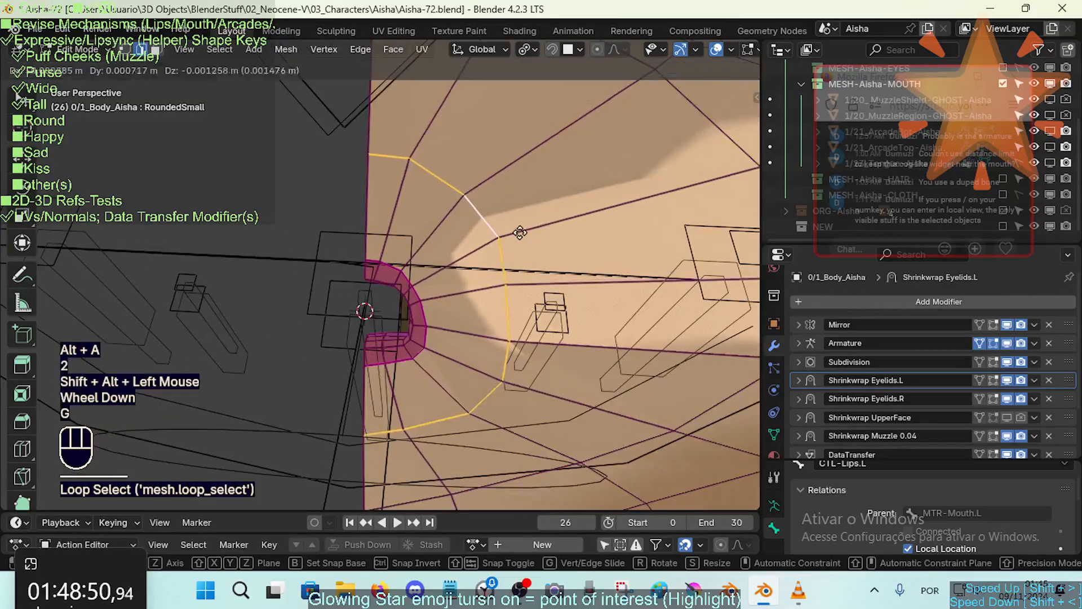
key("g")
left_click(504, 236)
Step: Slide the second edge loop around the mouth inward along its edges, closer to the lips
scroll(563, 225, "down", 2)
key("alt+a")
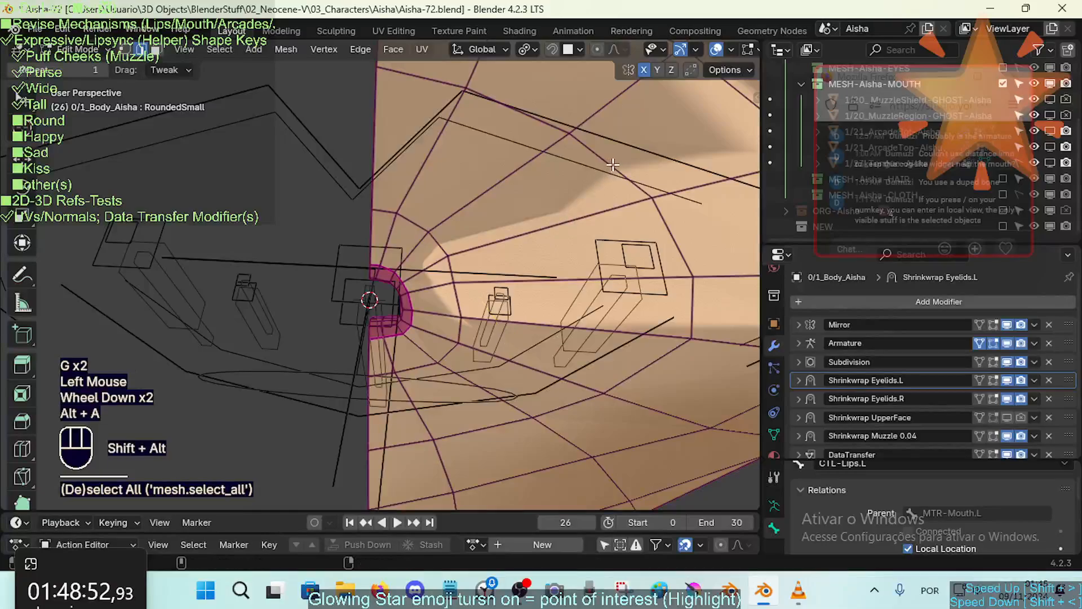
left_click(641, 207, "alt+shift")
key("g")
key("g")
left_click(567, 222)
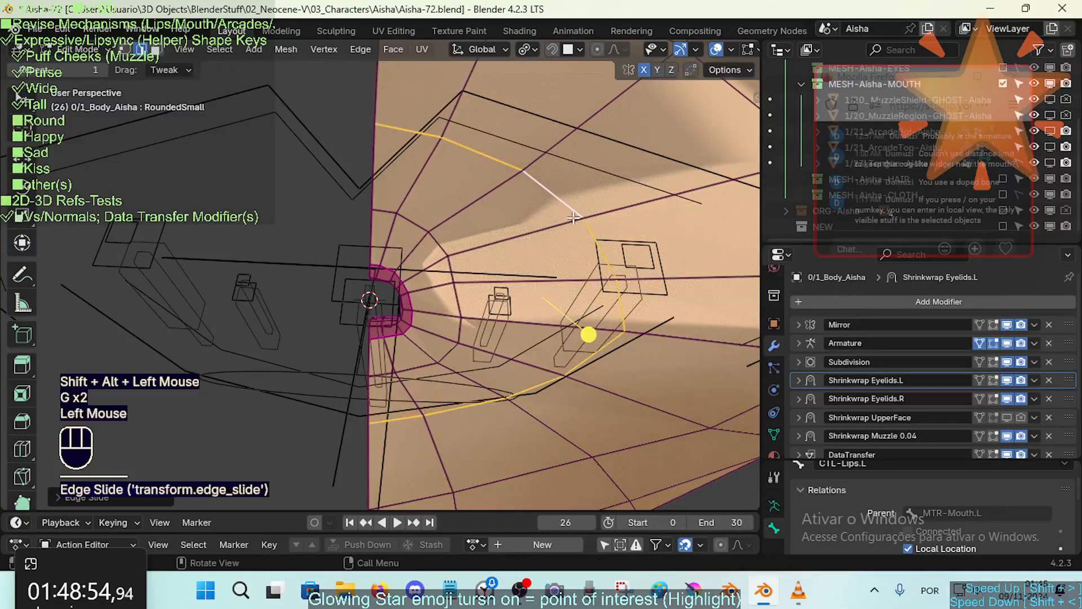
Step: Slide the third, wider muzzle edge loop around the mouth inward along its edges
scroll(566, 223, "down", 2)
key("alt+a")
left_click(679, 161, "alt+shift")
key("g")
key("g")
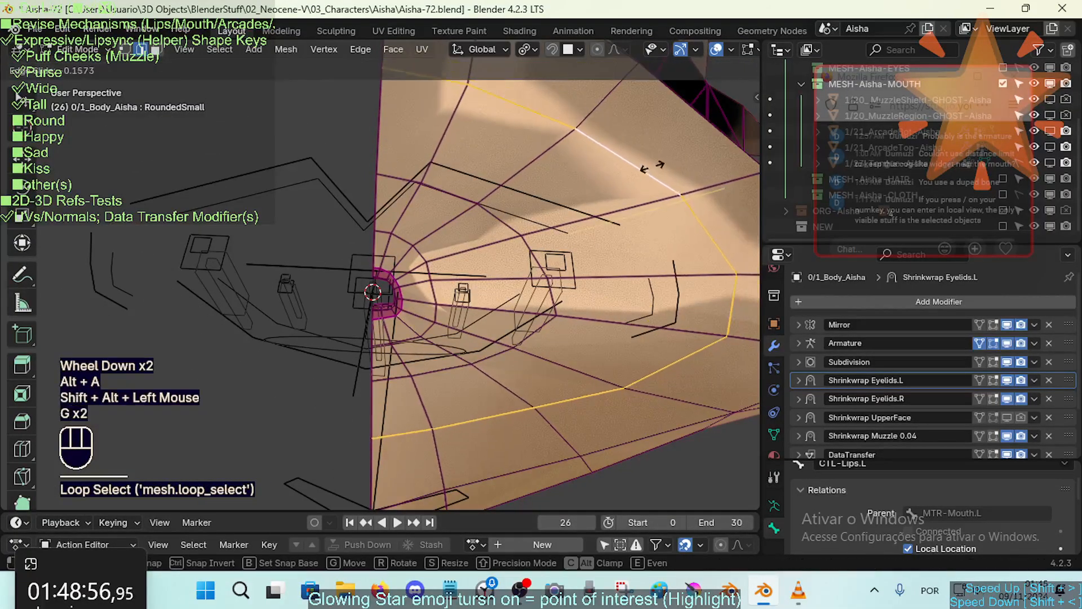
left_click(649, 170)
Step: Select the face loop directly surrounding the lips and smooth its vertices
middle_click_drag(648, 171, 658, 299)
scroll(583, 240, "up", 1)
key("3")
left_click(501, 250, "alt+shift")
scroll(461, 267, "up", 2)
key("alt+a")
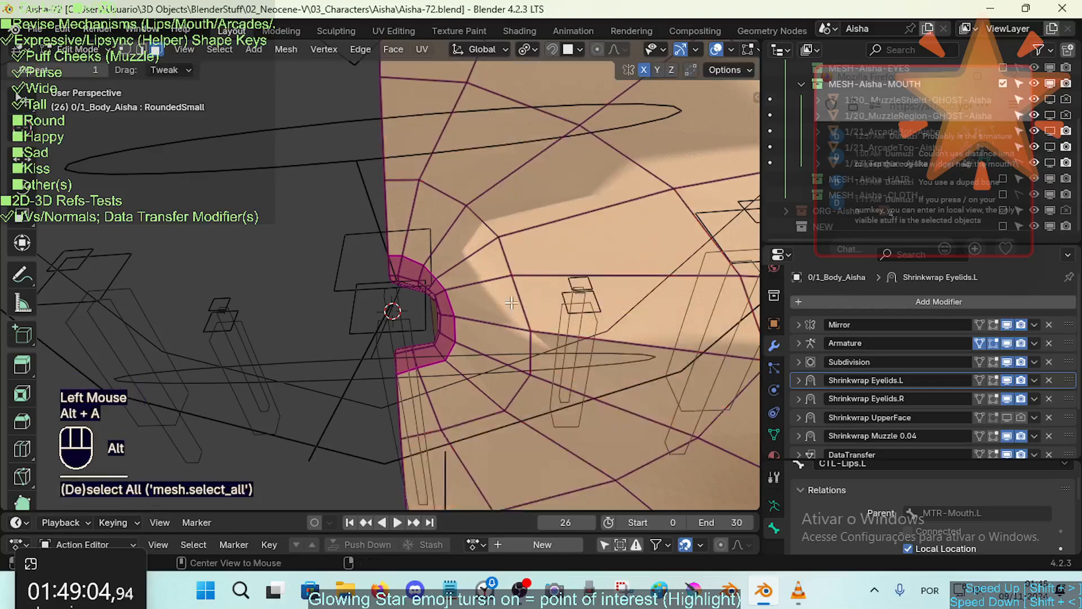
left_click(488, 284, "alt+shift")
left_click_drag(575, 313, 609, 260)
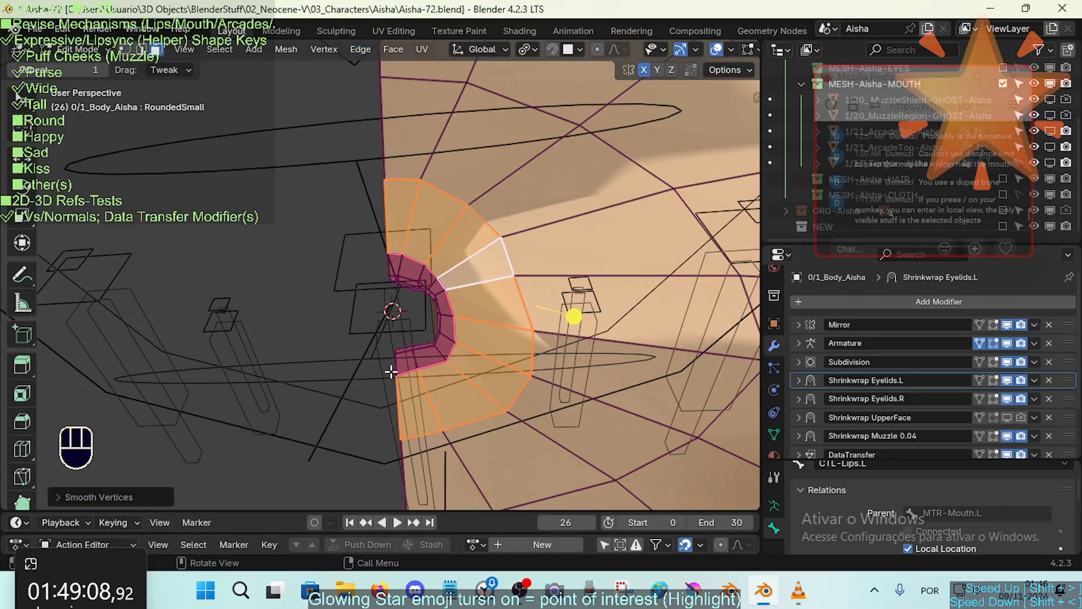
Step: Examine the rounded mouth opening in Object Mode from several angles and up close
middle_click_drag(430, 355, 488, 417)
middle_click_drag(490, 344, 564, 324)
scroll(478, 306, "down", 2)
key("Tab")
middle_click_drag(478, 306, 475, 313)
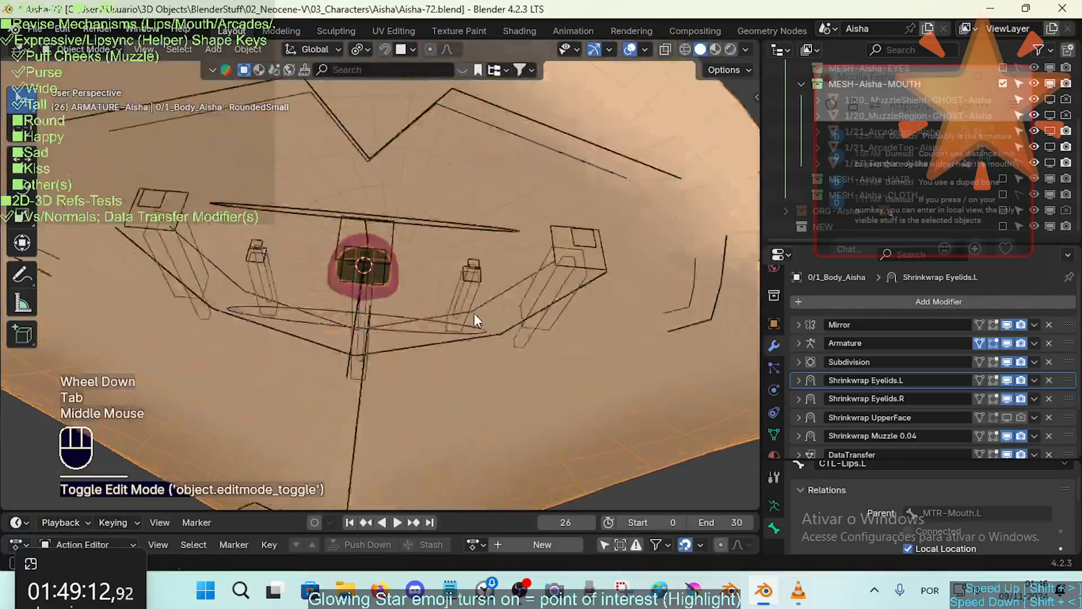
key("shift+grave")
key("shift+s")
key("shift+e")
key("e")
key("w")
key("a")
key("e")
key("a")
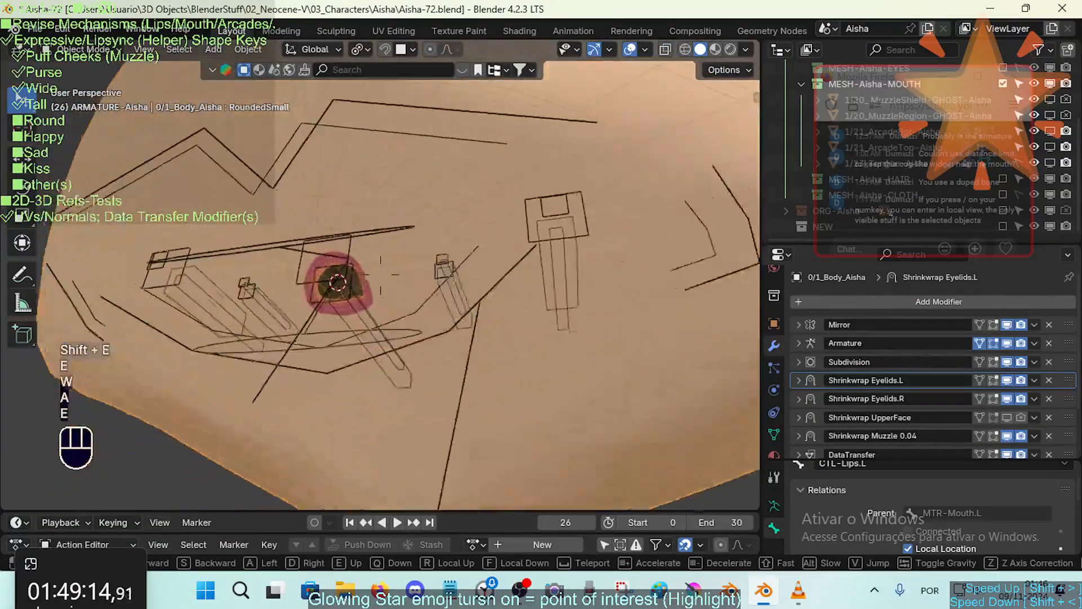
left_click(386, 308)
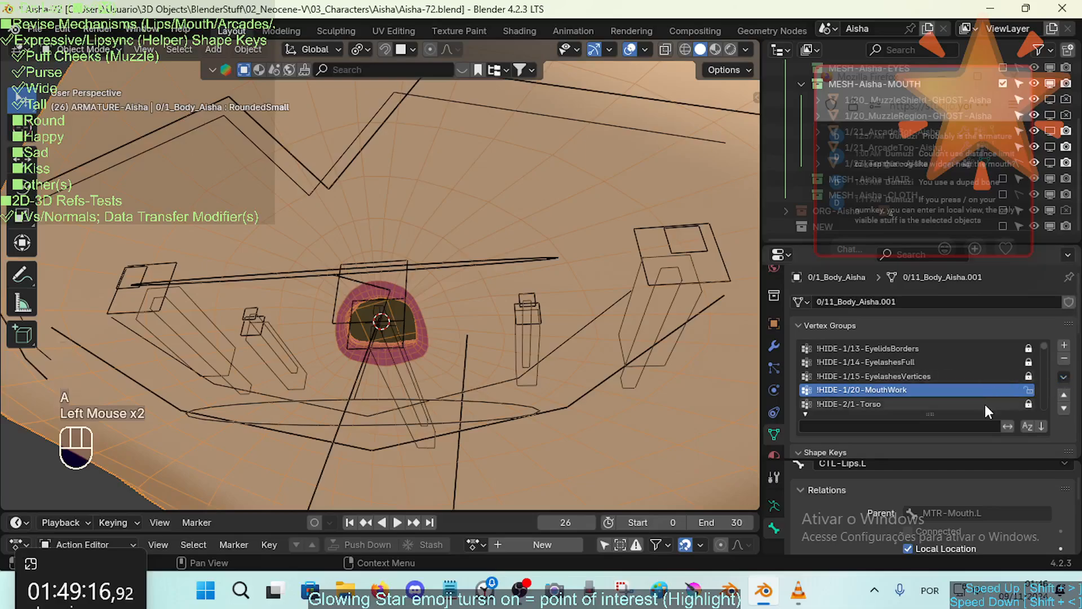
Step: Find the RoundedSmall shape key in the body mesh data and open its value for editing
scroll(1077, 420, "down", 4)
scroll(992, 429, "down", 1)
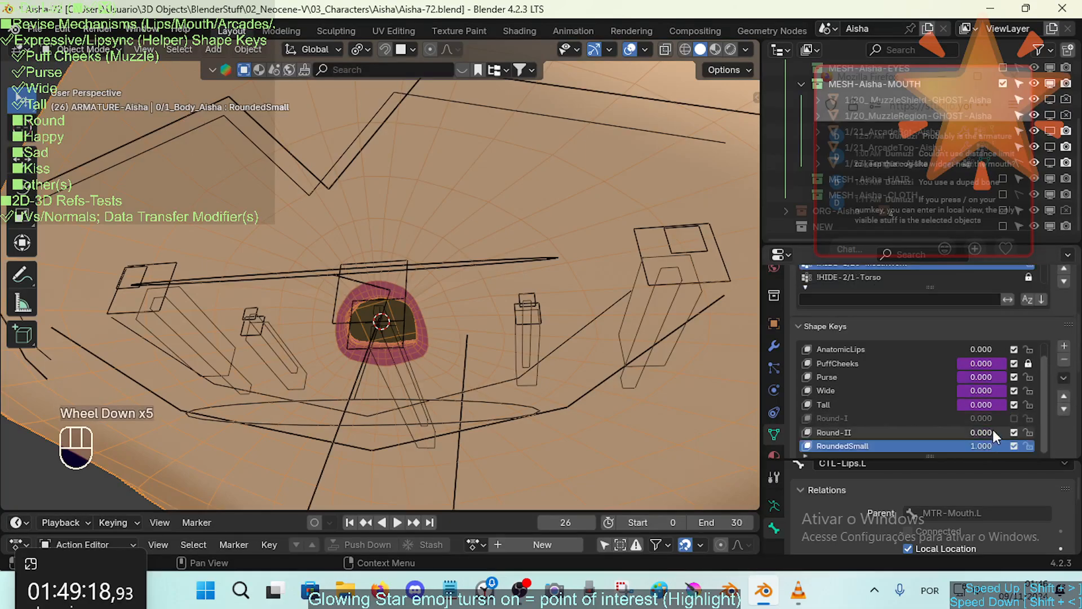
left_click(993, 446)
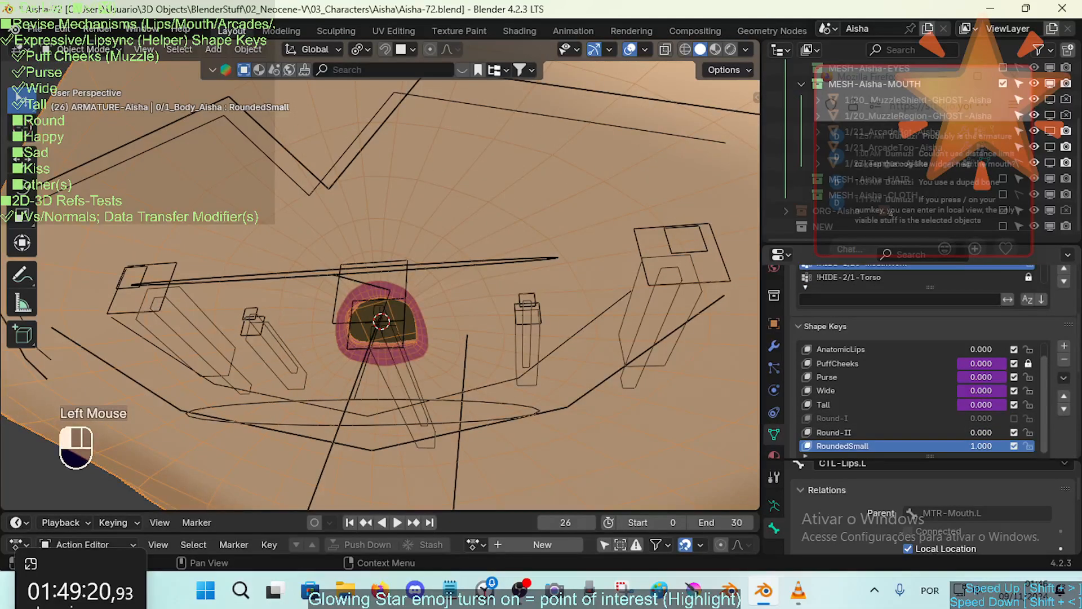
scroll(549, 330, "down", 2)
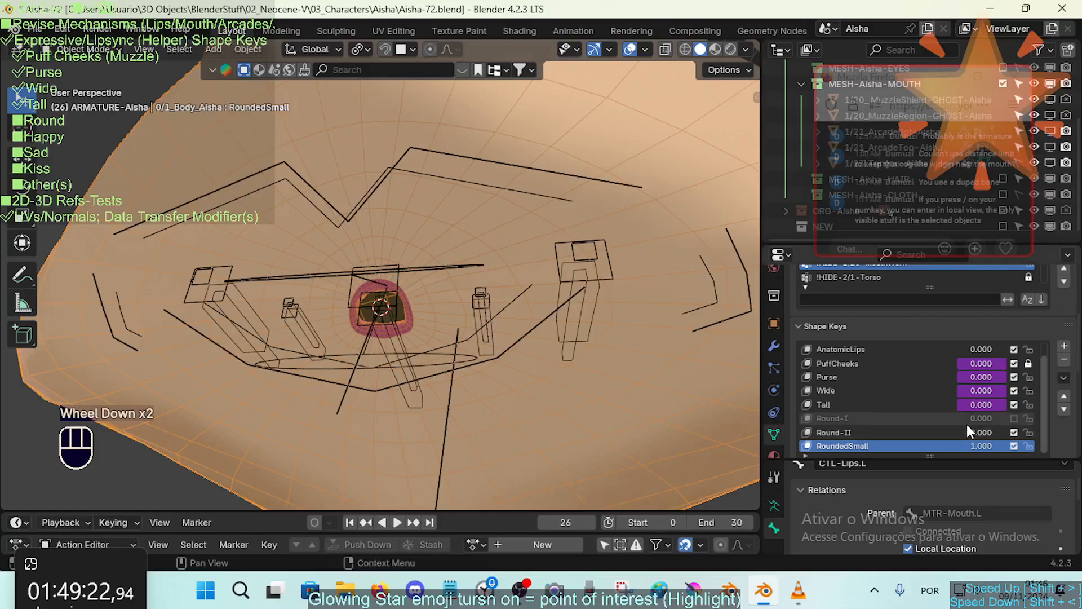
left_click_drag(981, 445, 979, 445)
left_click(979, 446)
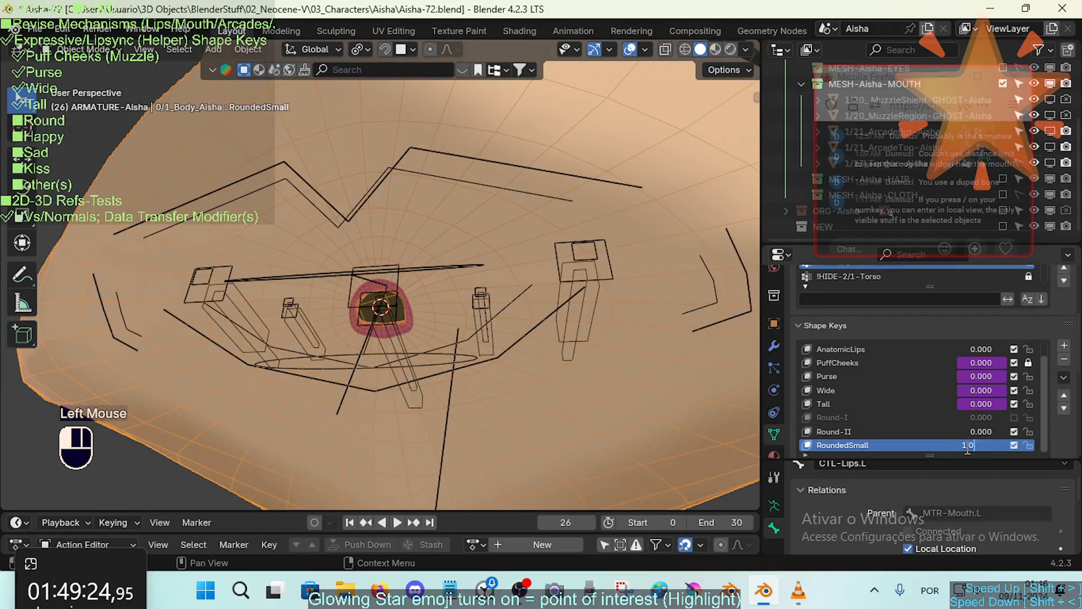
Step: Disable the Round-II shape key and enable the Round-I shape key
scroll(983, 371, "up", 1)
mouse_move(983, 361)
left_mouse_down()
mouse_move(994, 382)
mouse_move(1021, 382)
mouse_move(969, 382)
mouse_move(961, 368)
mouse_move(1009, 382)
mouse_move(980, 382)
mouse_move(1003, 370)
mouse_move(978, 366)
left_mouse_up()
scroll(1063, 369, "down", 2)
left_click(1014, 381)
scroll(996, 346, "up", 1)
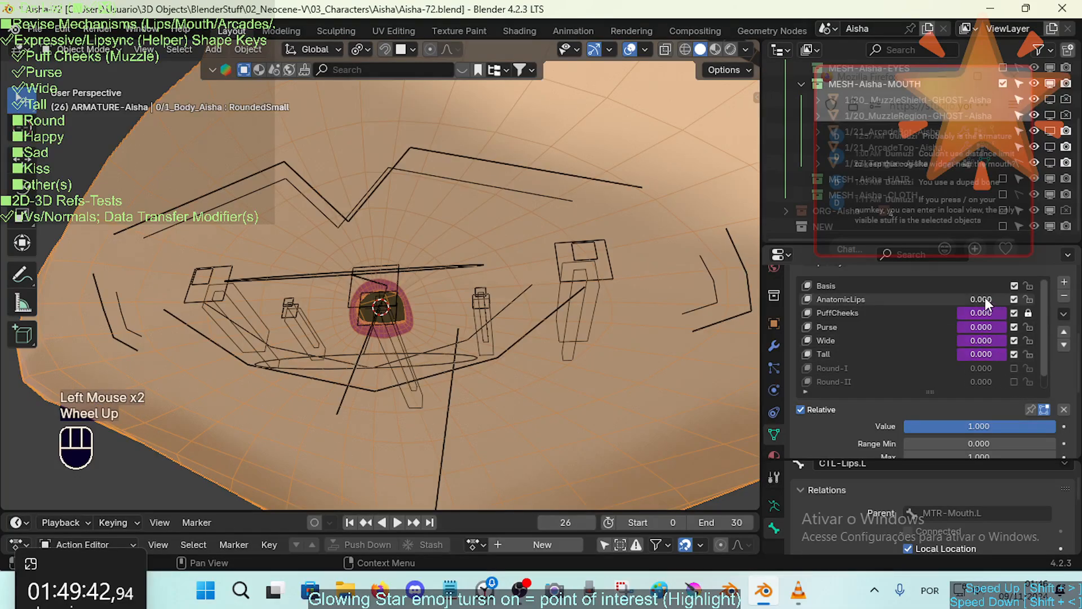
left_click(1014, 368)
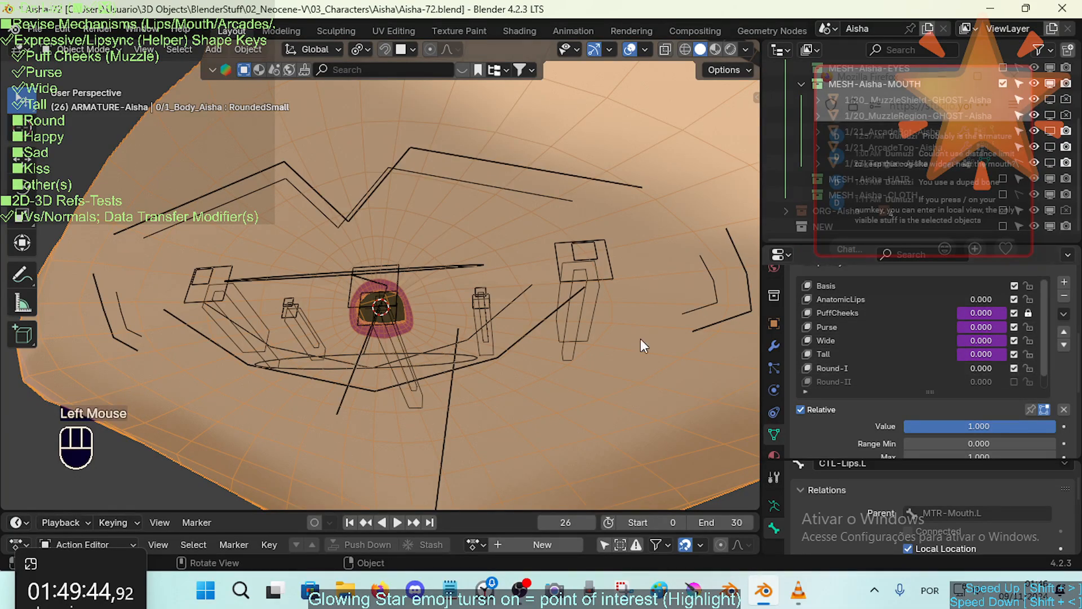
Step: Enable the Round-II shape key and compare the mouth in Edit Mode and Object Mode
key("Tab")
left_click(962, 401)
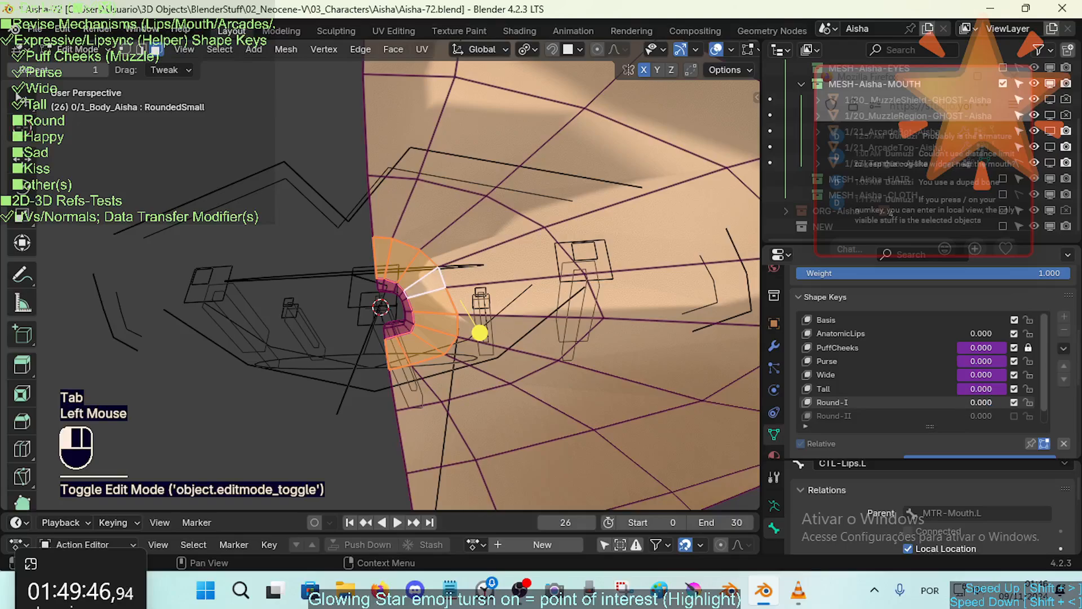
left_click_drag(981, 402, 958, 402)
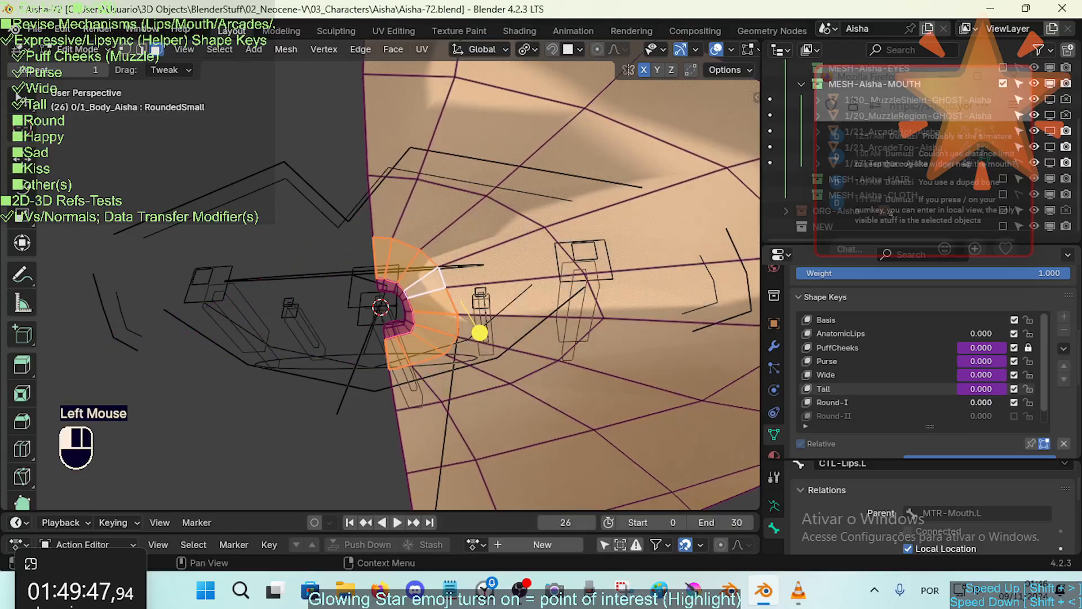
left_click(1014, 416)
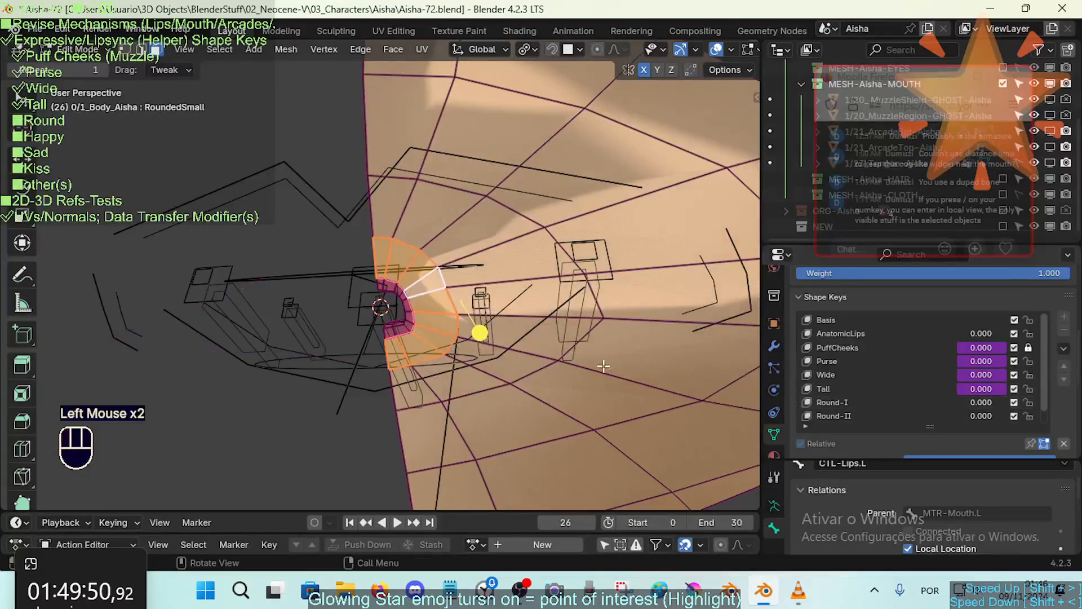
key("Tab")
scroll(949, 367, "down", 1)
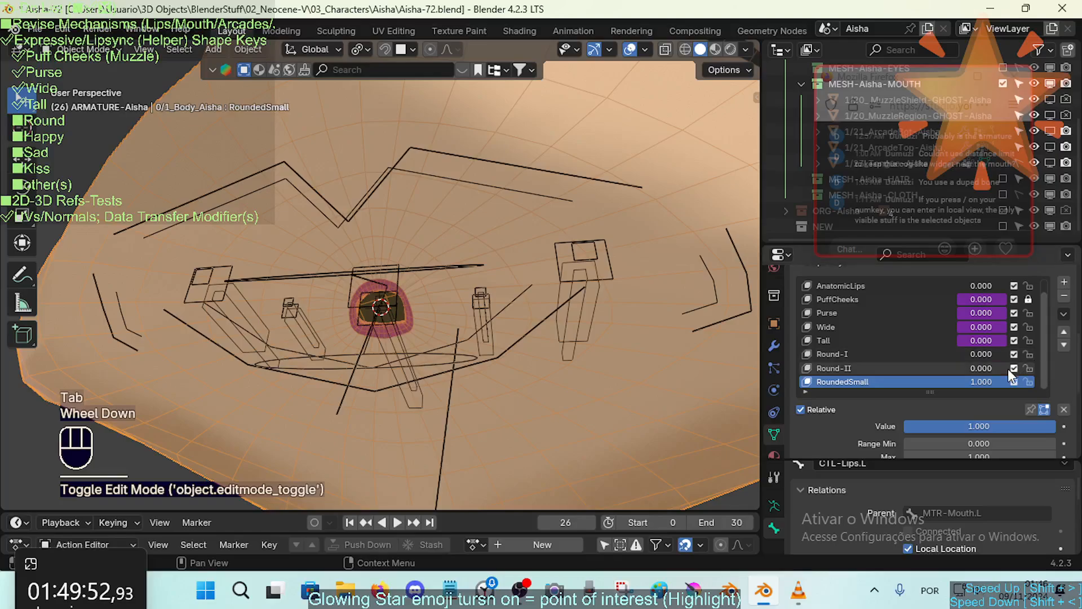
Step: Test the RoundedSmall shape key's influence on the mouth, leaving its value at 1.000
scroll(995, 350, "up", 2)
scroll(984, 316, "down", 2)
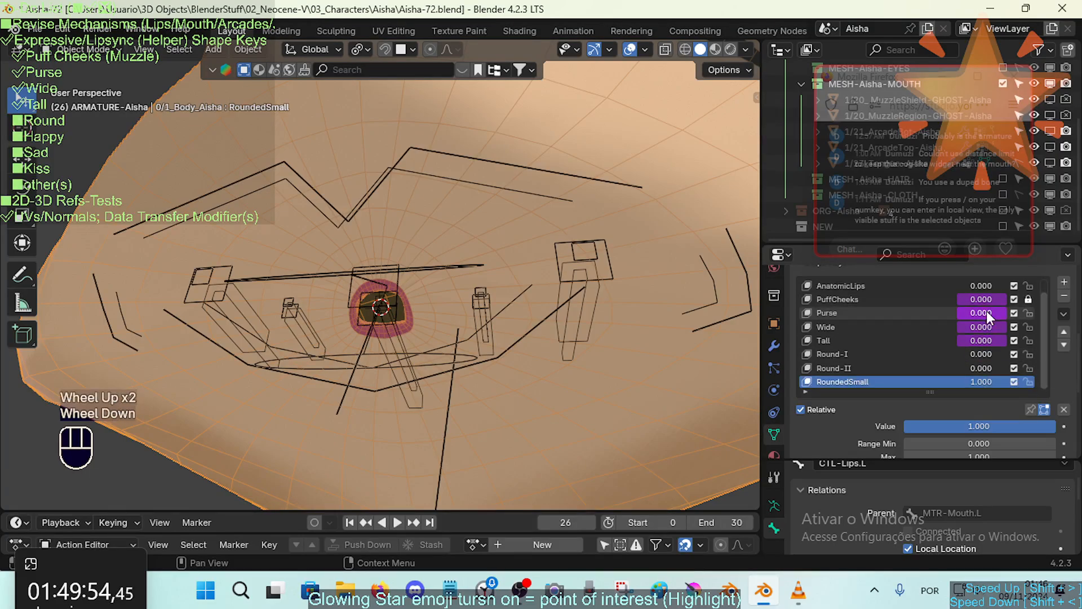
left_click(986, 381)
left_click_drag(976, 381, 1014, 381)
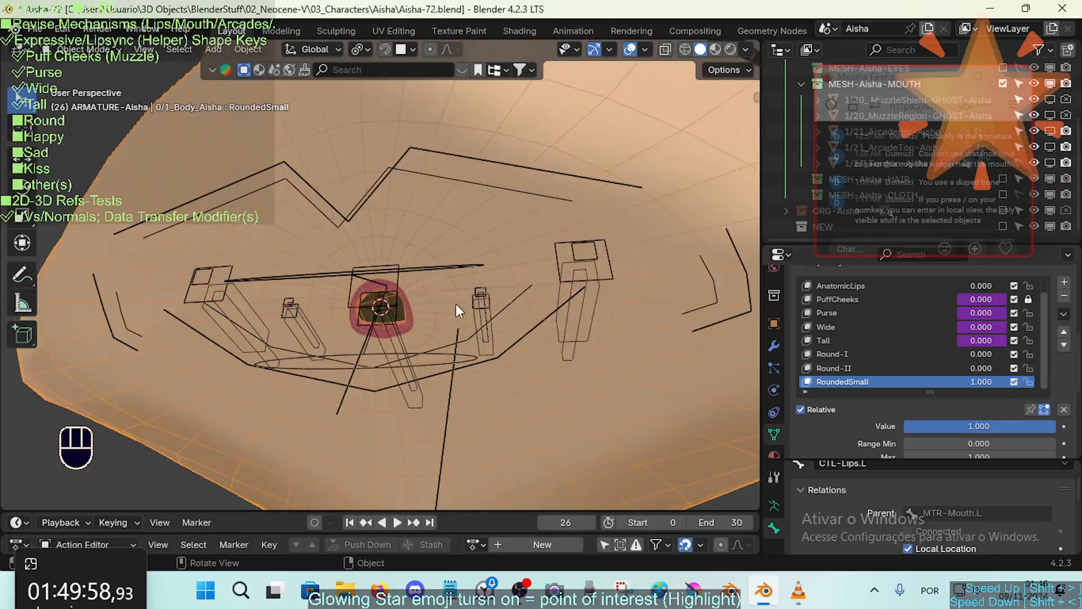
key("ctrl+Tab")
left_click(453, 301)
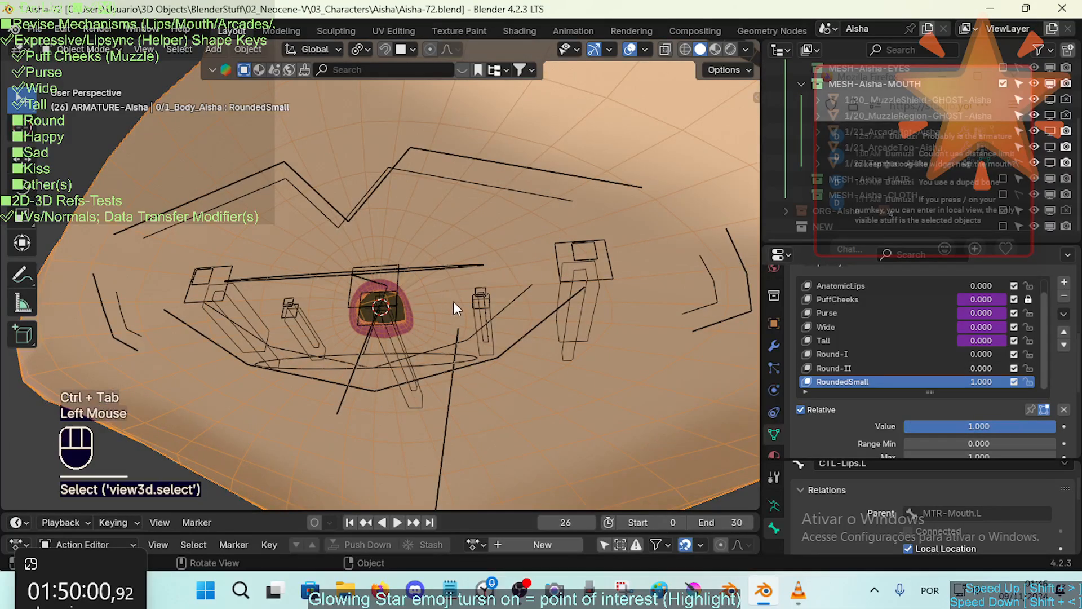
Step: Examine the small rounded mouth on the whole muzzle from a distance and up close
middle_click_drag(453, 301, 440, 340)
scroll(458, 313, "down", 4)
scroll(441, 318, "up", 2)
key("shift+grave")
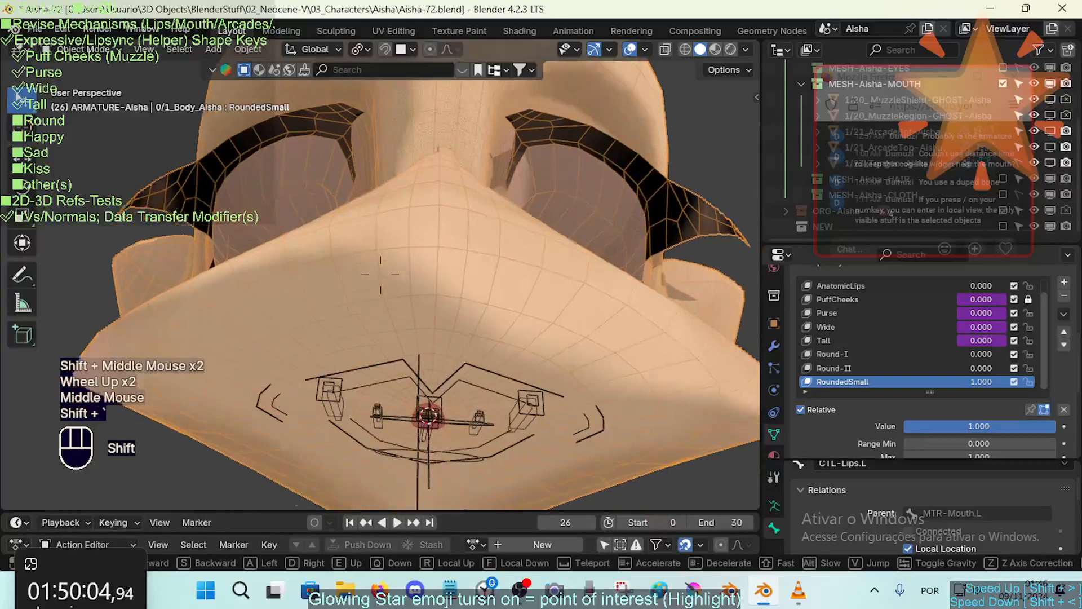
key("w")
key("q")
key("d")
left_click(457, 259)
left_click(514, 201)
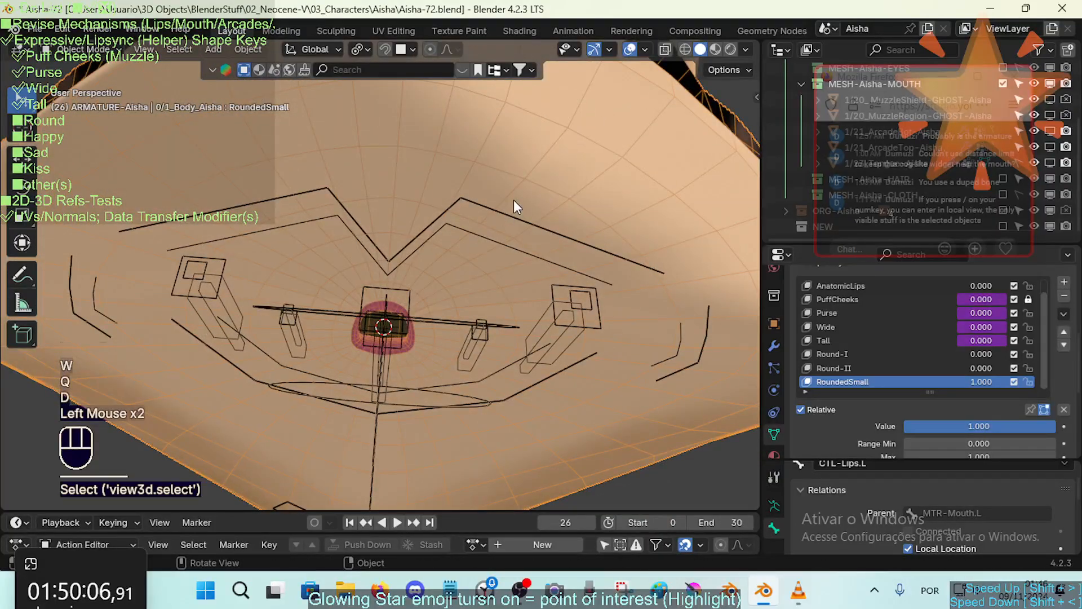
Step: Turn off the Armature modifier's on-cage and Edit Mode display on the body mesh
left_click(774, 345)
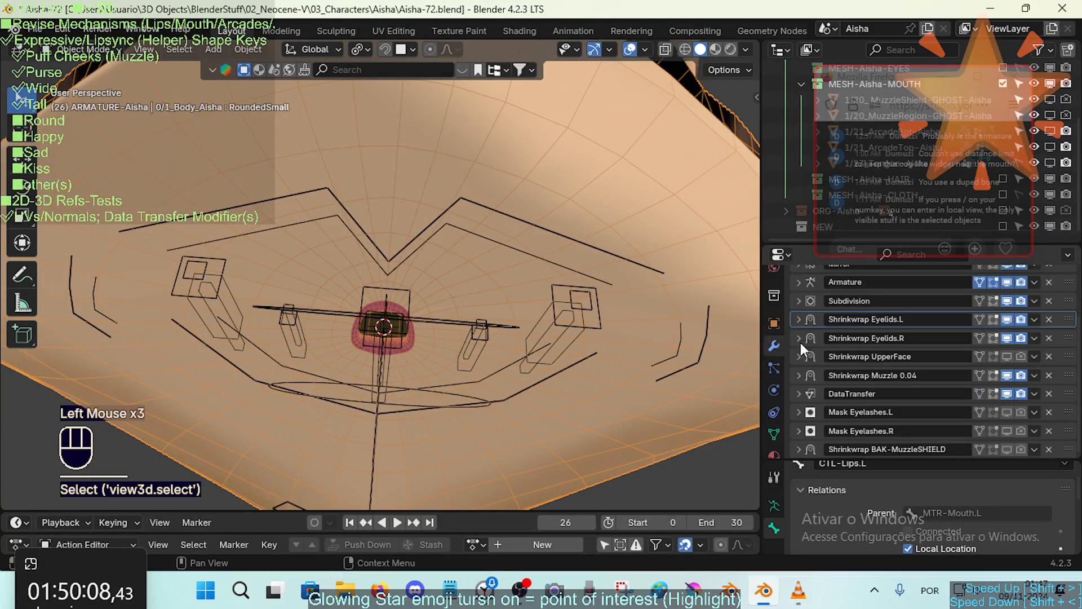
left_click(576, 305)
left_click(495, 272)
key("Tab")
scroll(958, 338, "up", 1)
left_click(979, 344)
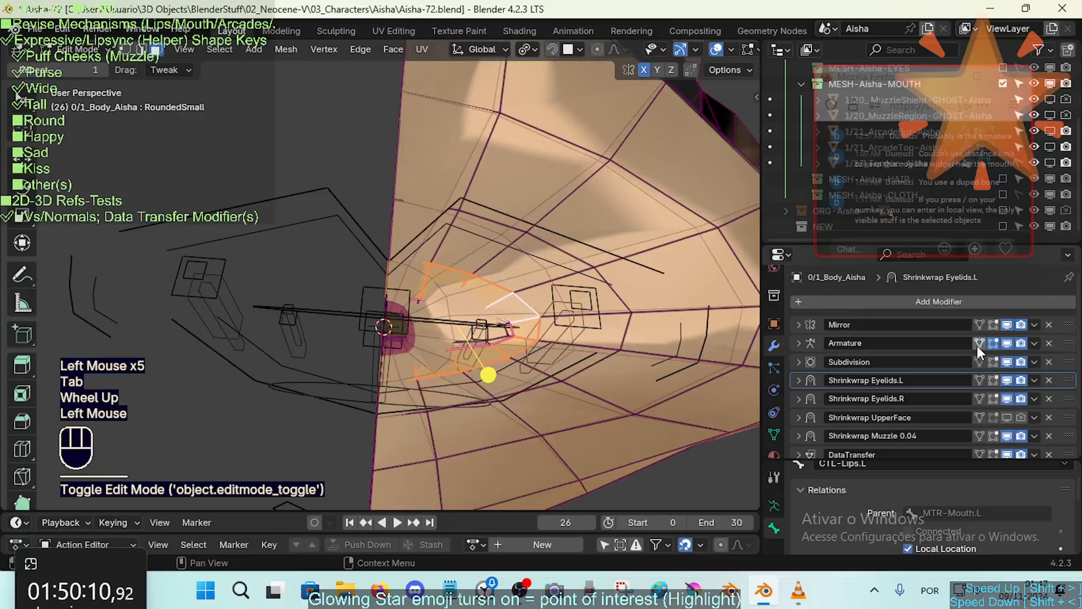
left_click(981, 345)
middle_click_drag(620, 338, 510, 352)
key("Tab")
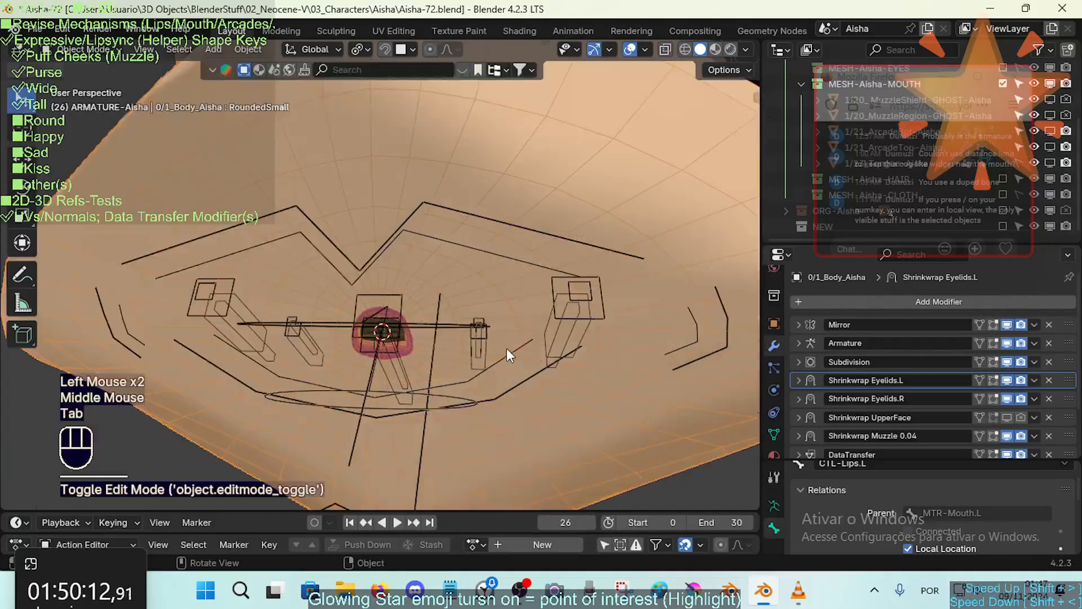
Step: Compare the mouth without armature deformation in Edit Mode against Object Mode while checking the RoundedSmall value
key("Tab")
scroll(981, 425, "down", 2)
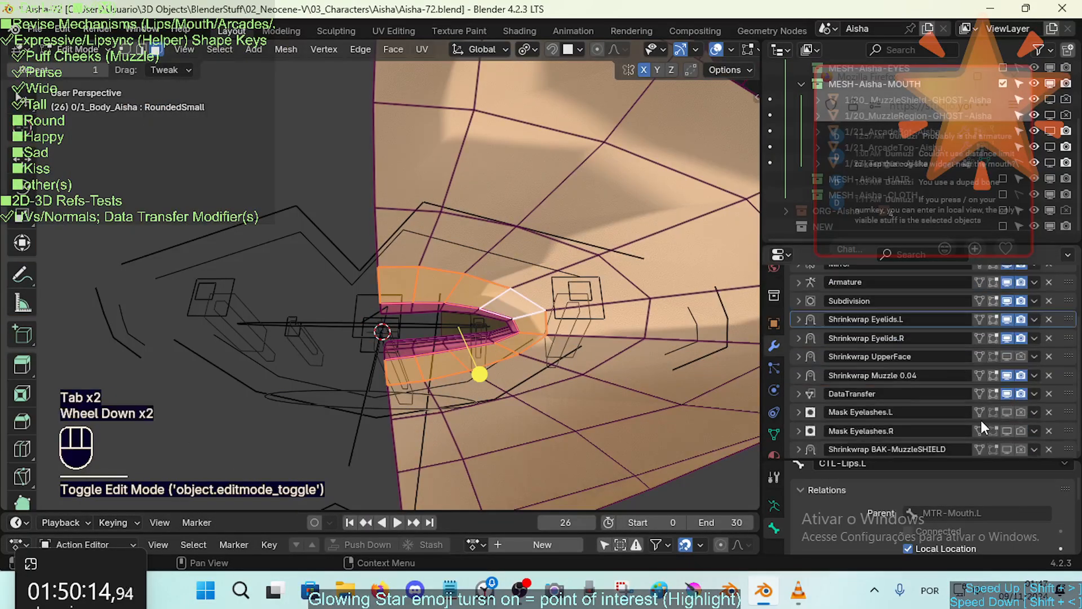
left_click(774, 434)
scroll(963, 383, "down", 4)
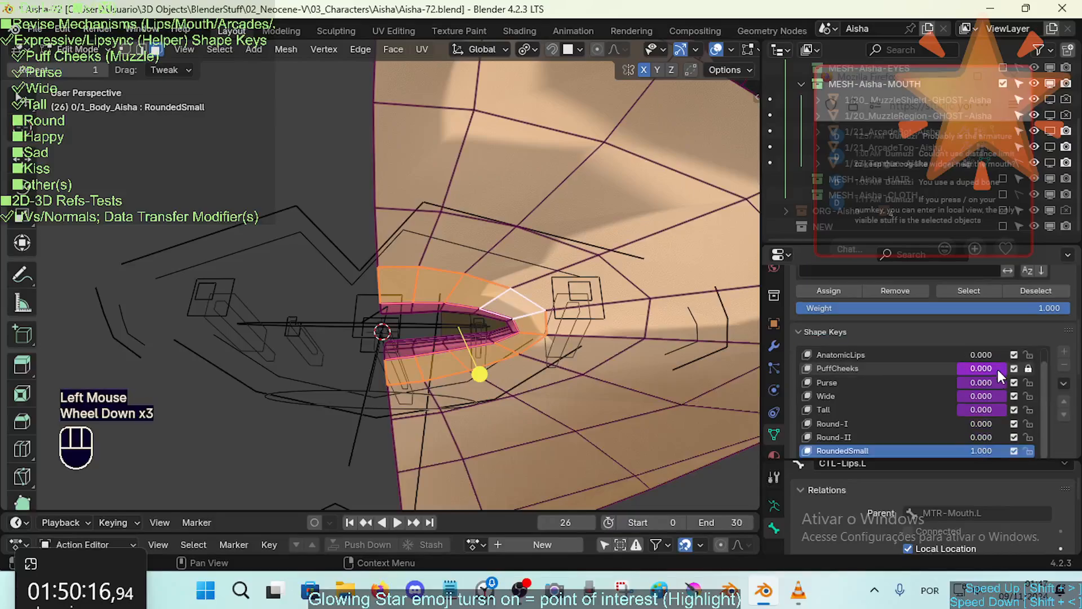
mouse_move(985, 447)
left_mouse_down()
mouse_move(930, 447)
mouse_move(988, 446)
left_mouse_up()
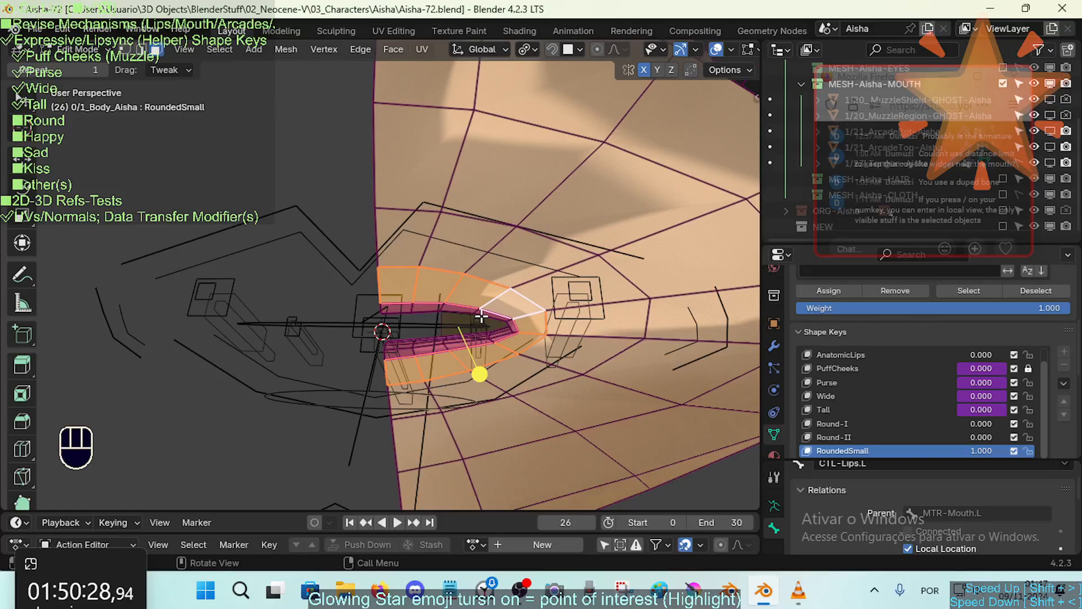
key("Tab")
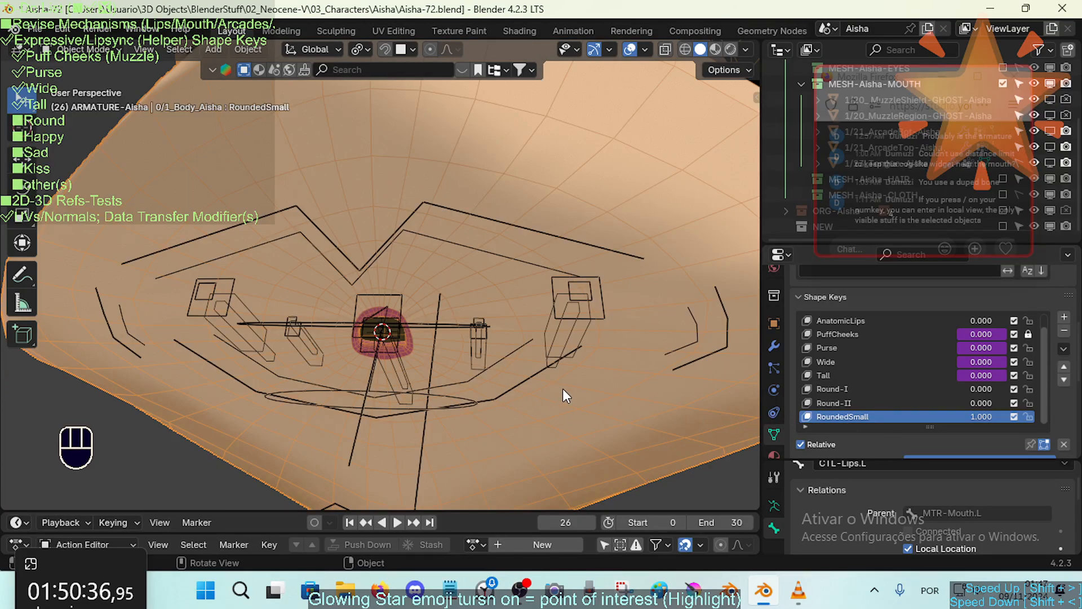
left_click(513, 590)
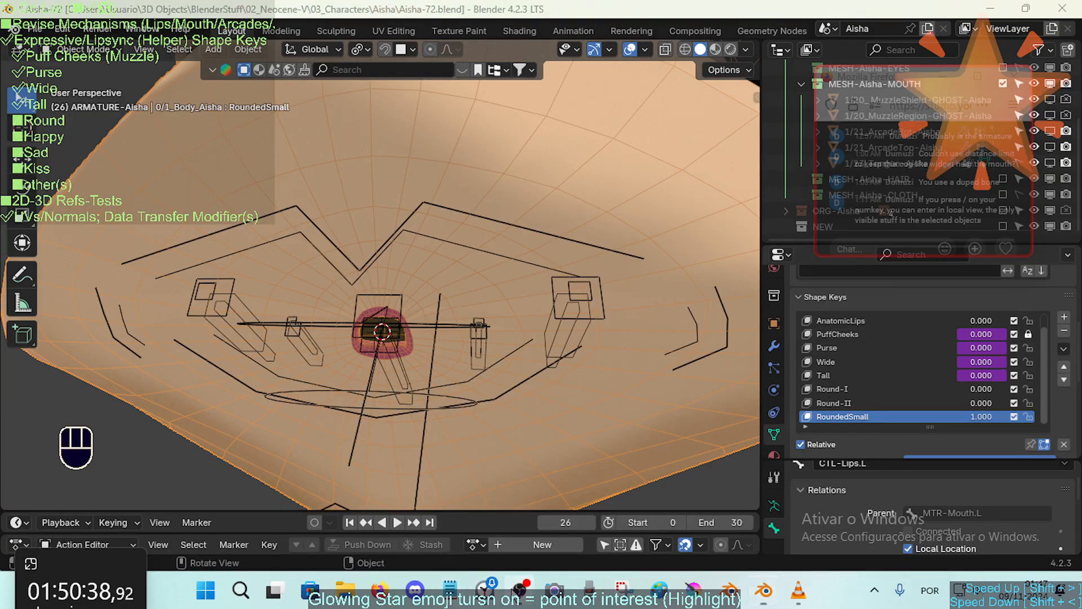